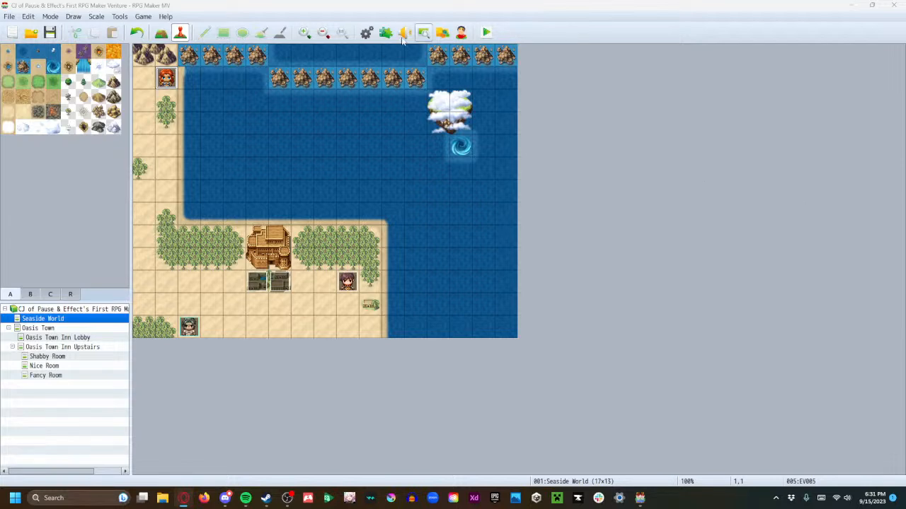
Raise the maximum number of weapons in the database to 11
click(367, 32)
click(211, 154)
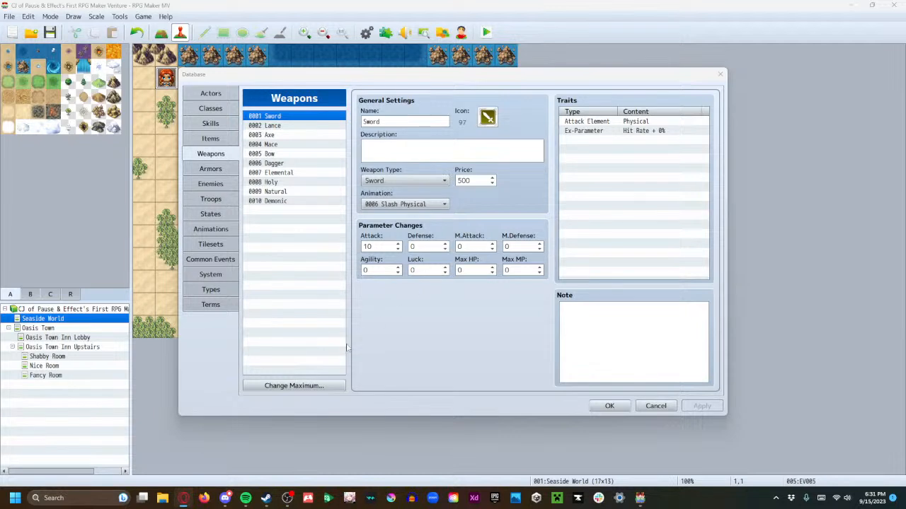
click(320, 384)
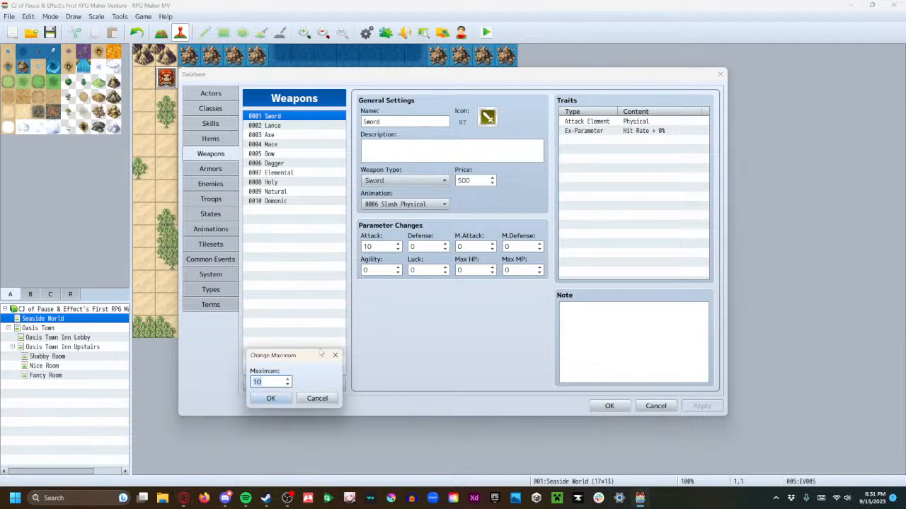
click(287, 379)
click(271, 399)
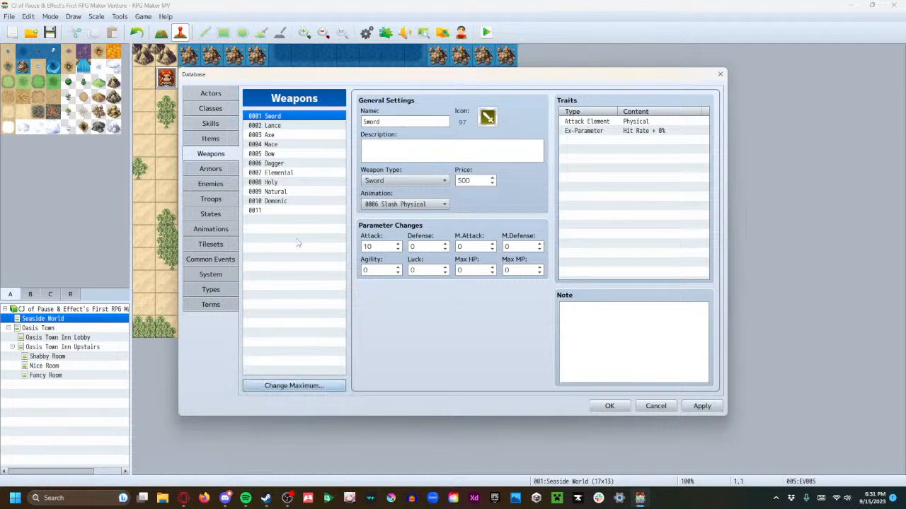
Name the empty weapon entry 0011 "Gun" and give it the rifle icon 104
click(298, 210)
click(425, 120)
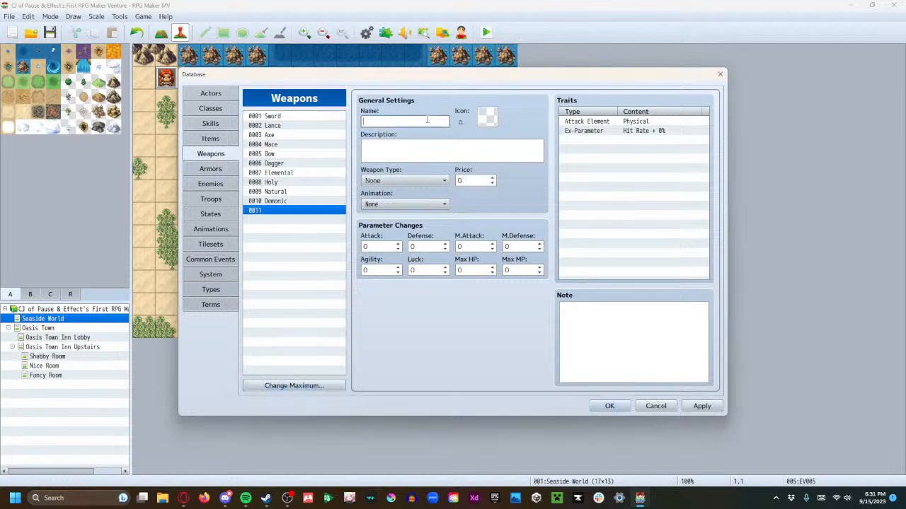
text(Gun)
double_click(486, 117)
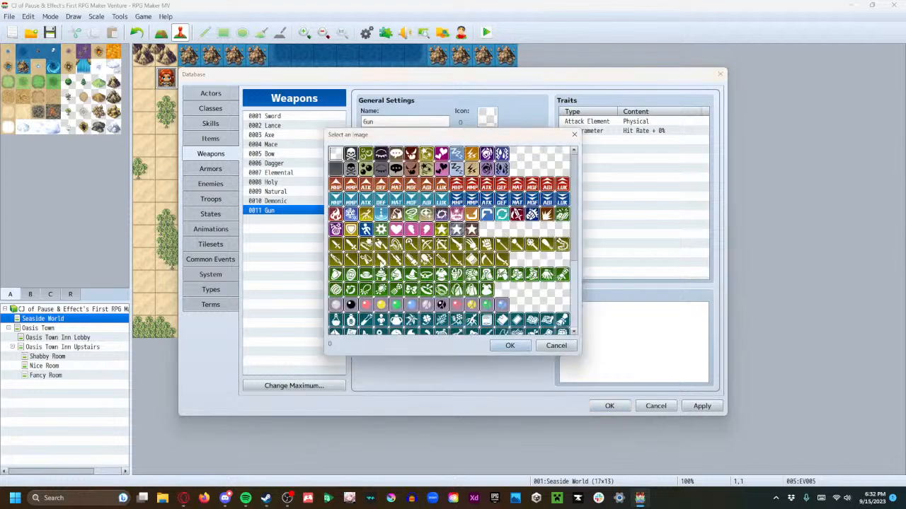
click(456, 244)
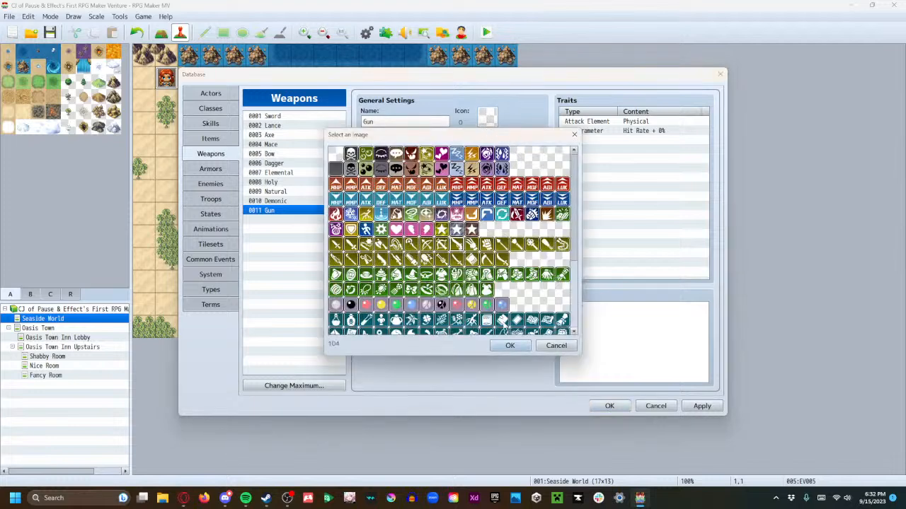
click(510, 346)
Write the Gun's description on two lines: "This is a shooting weapon." and "BE CAREFUL WITH IT."
click(390, 153)
text(This is a)
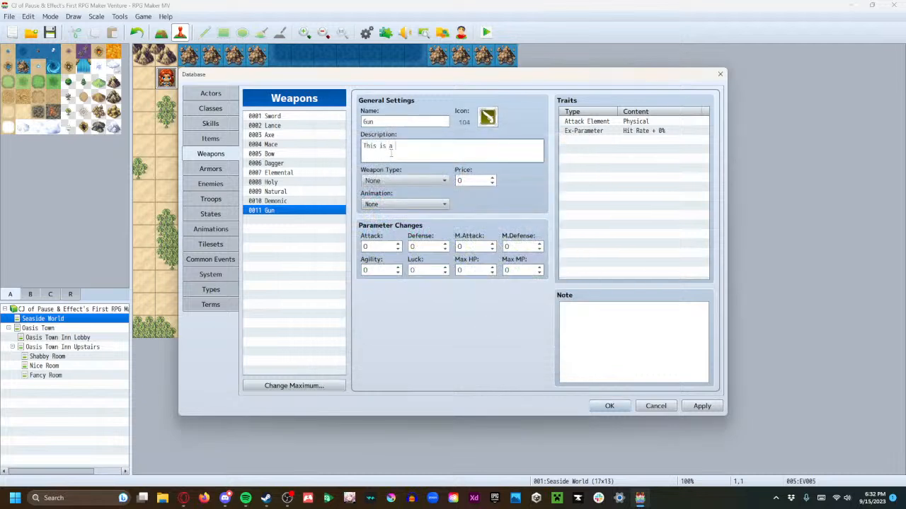
text( shooting weapon.)
key(Return)
text(BE CAREFUL WITH IT.)
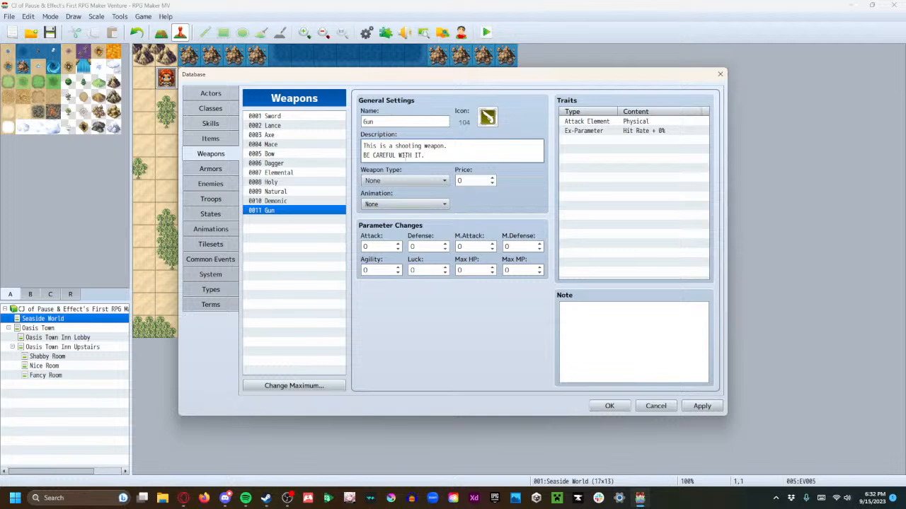
Set the Gun's weapon type to Gun, its price to 400 and its animation to 0012 Pierce Effect
click(414, 180)
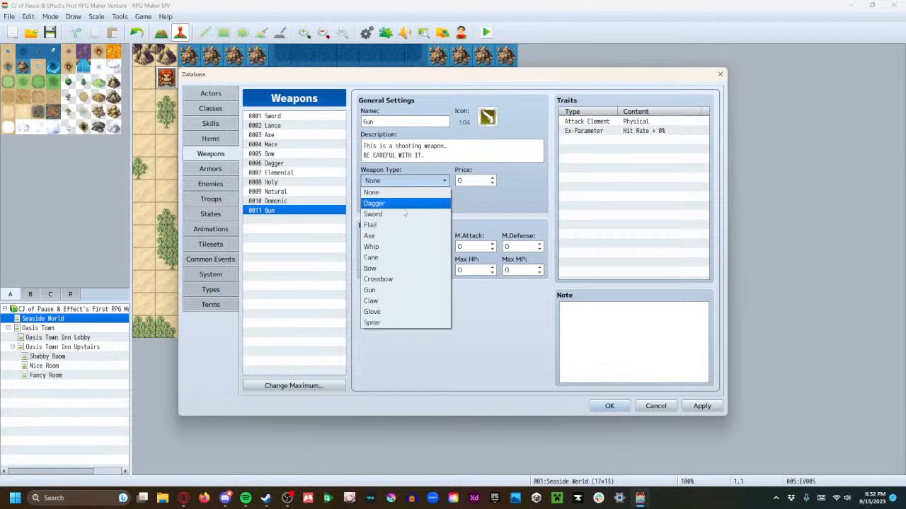
click(402, 291)
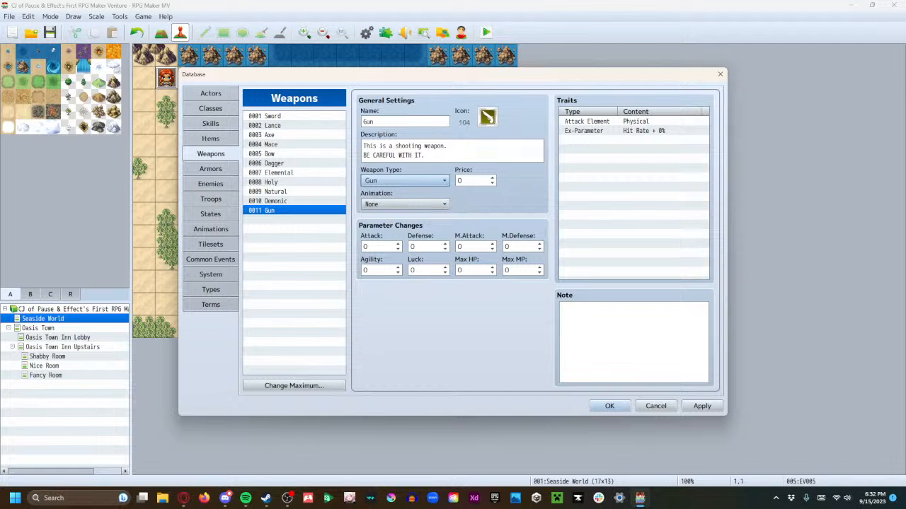
click(475, 181)
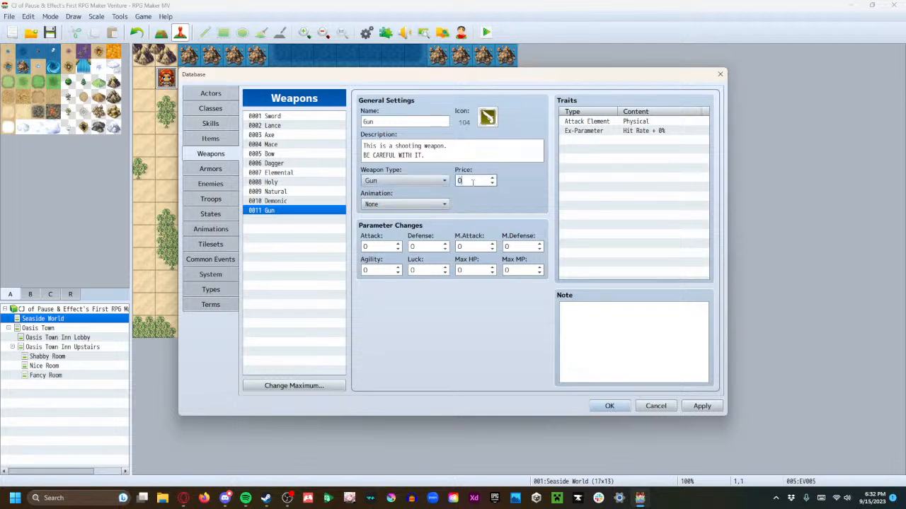
text(400)
click(404, 204)
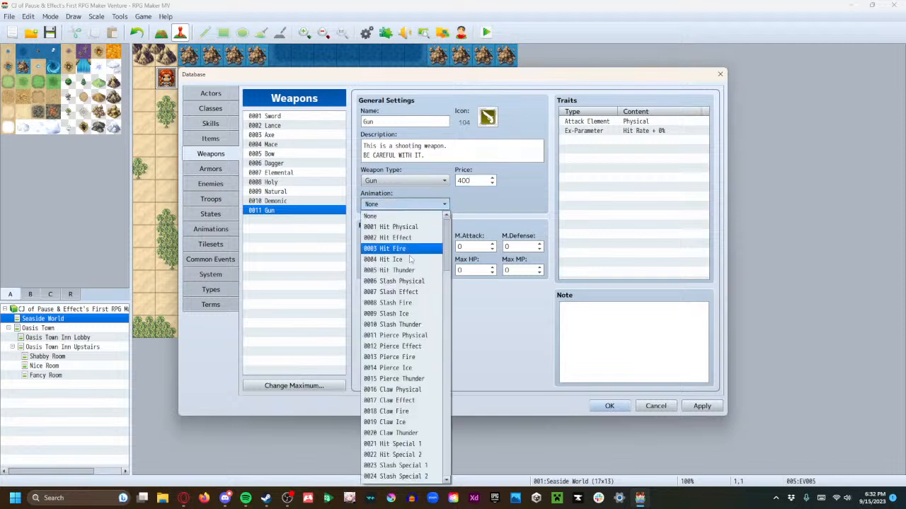
click(419, 346)
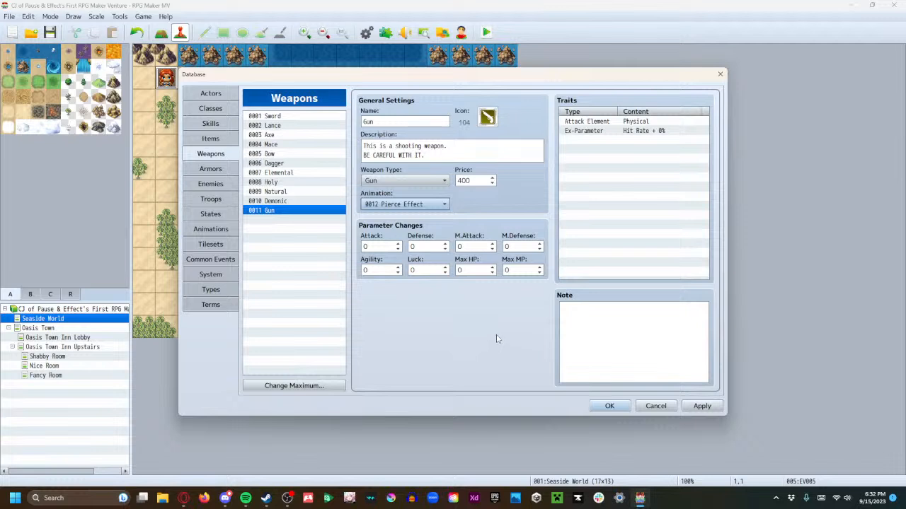
Set the Gun's Attack to 20 and Luck to -10, and apply the database changes
click(370, 245)
text(20)
click(412, 270)
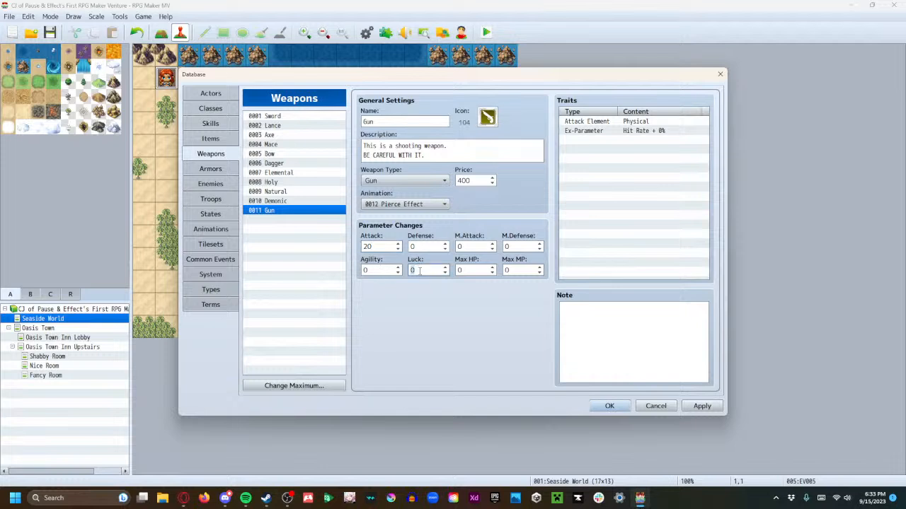
text(-1)
click(700, 406)
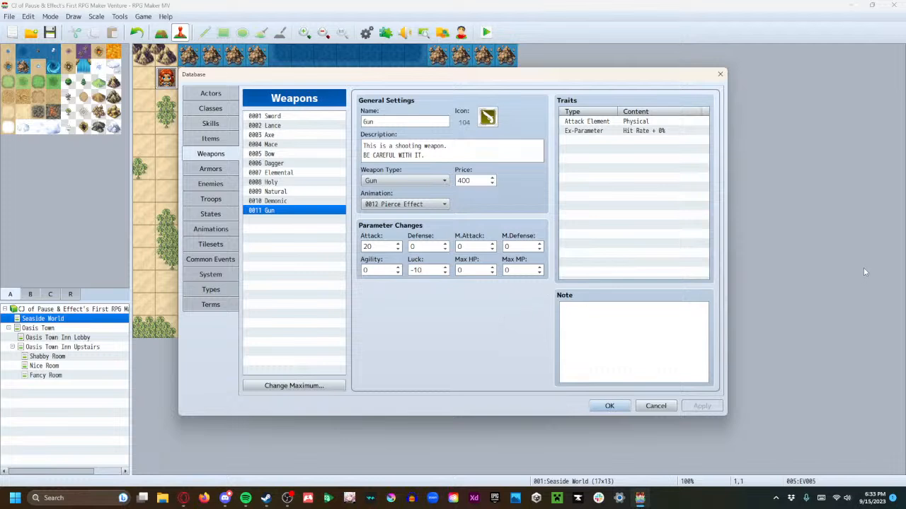
Raise the maximum number of armors in the database to 5
click(210, 169)
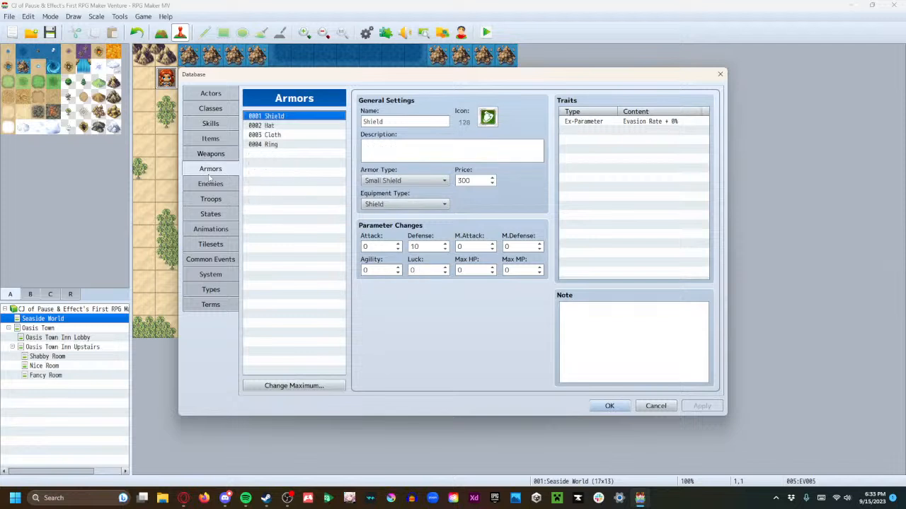
click(294, 386)
click(287, 380)
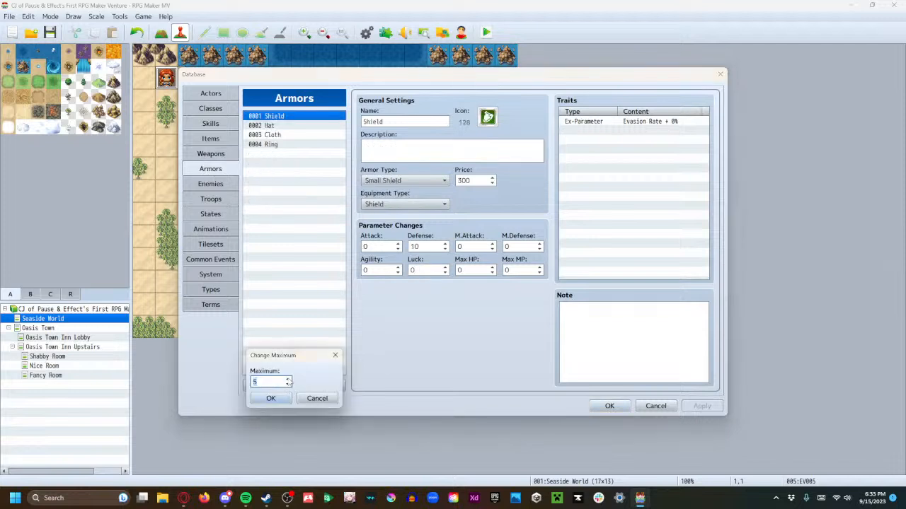
click(270, 399)
Give the empty armor entry 0005 the wrench icon 242
click(310, 154)
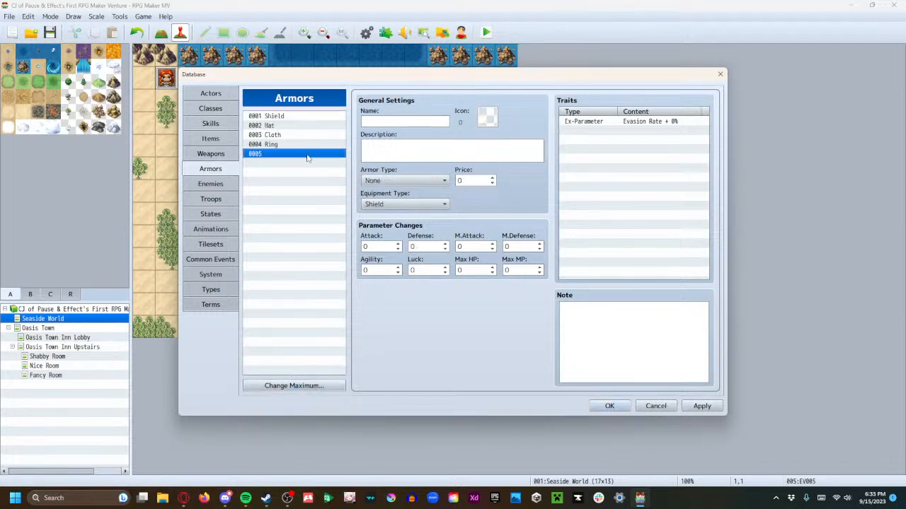
double_click(487, 117)
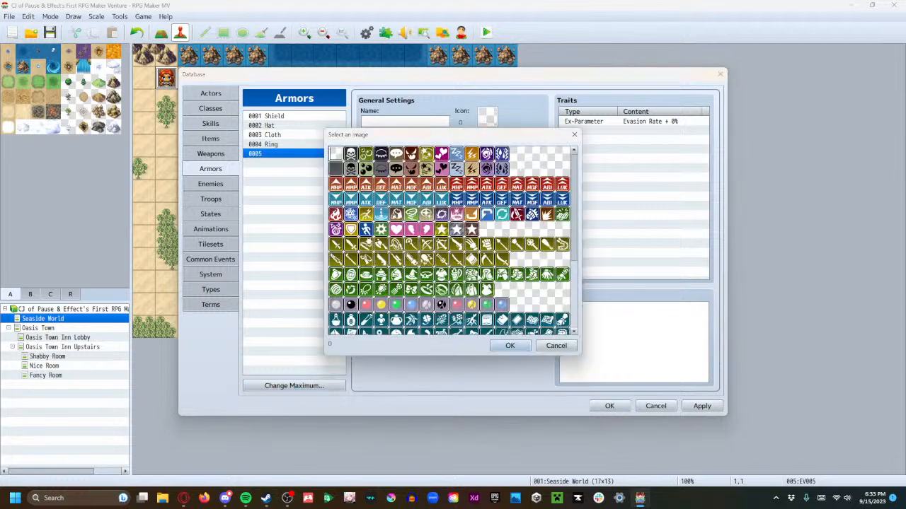
scroll(479, 272, down, 1)
scroll(480, 276, down, 1)
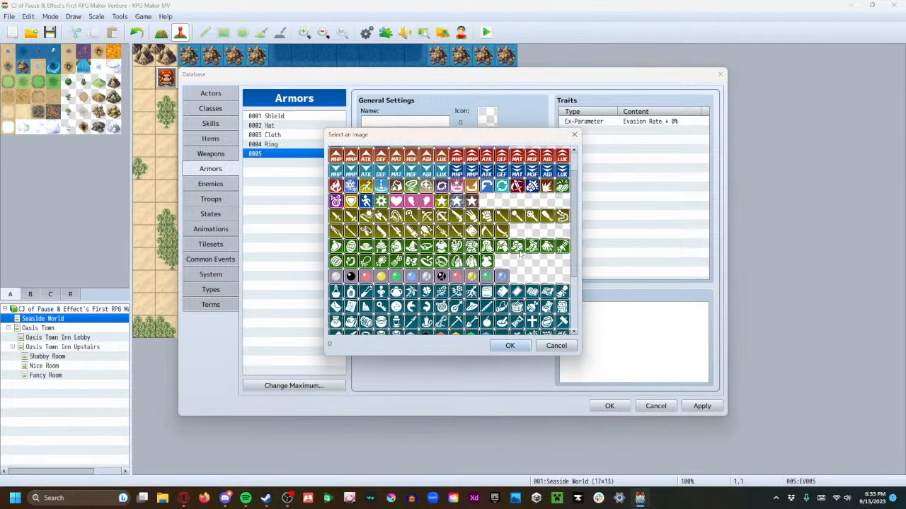
scroll(508, 259, down, 1)
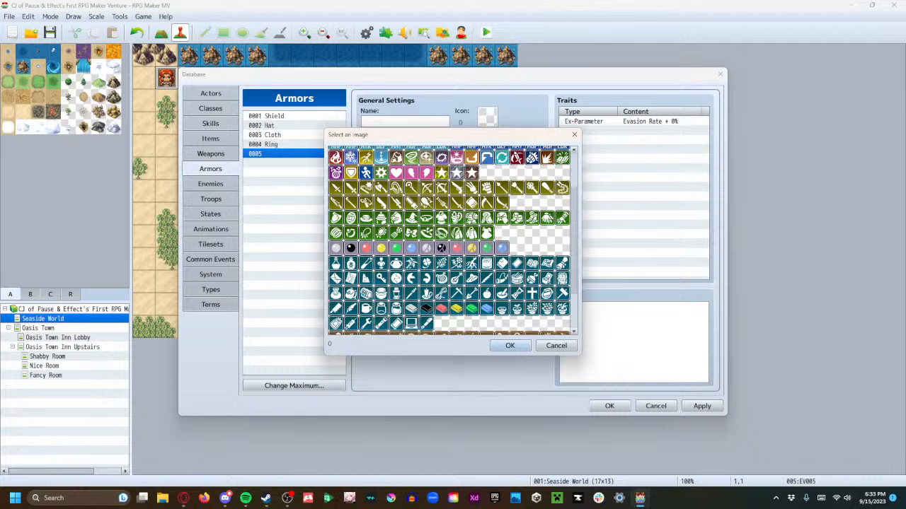
scroll(523, 271, up, 2)
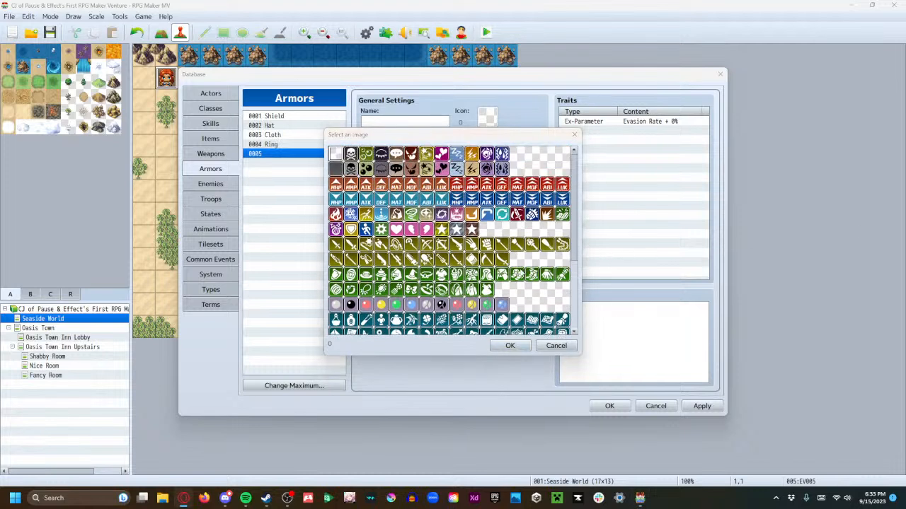
scroll(524, 273, down, 2)
scroll(524, 273, down, 2)
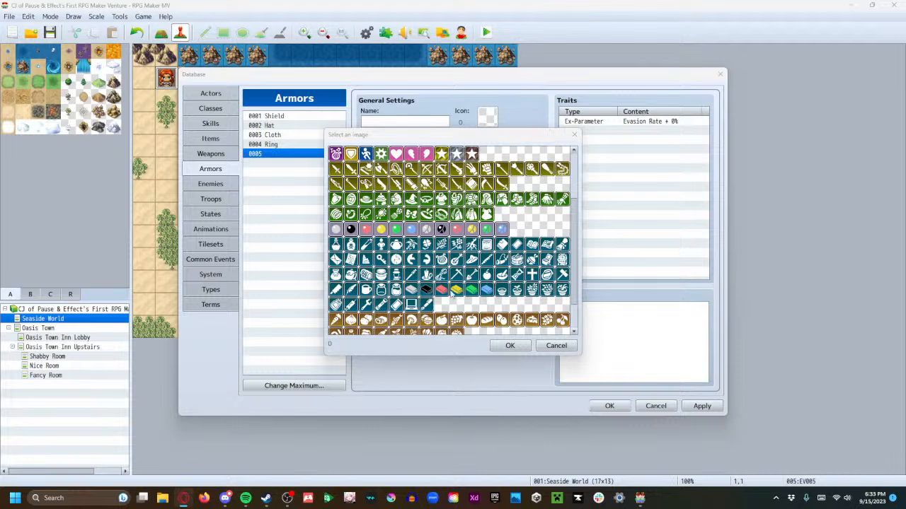
scroll(453, 240, up, 3)
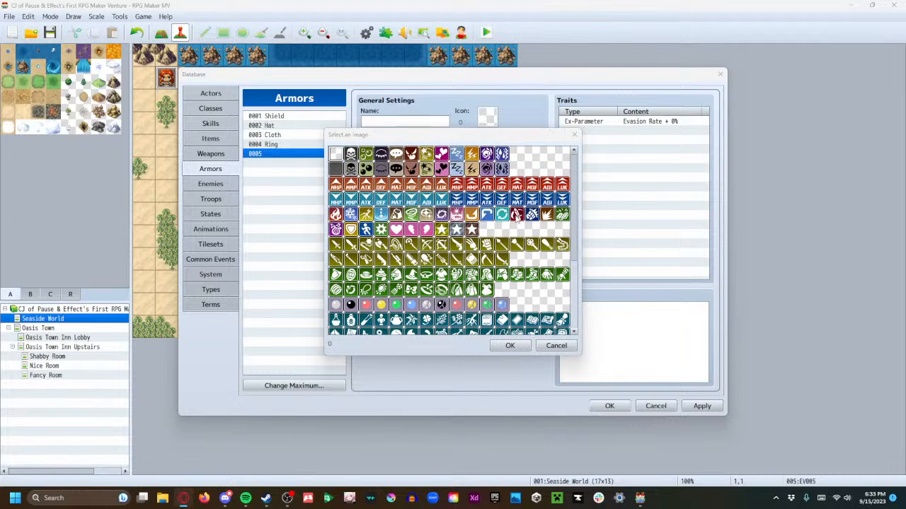
scroll(445, 225, down, 3)
scroll(443, 233, down, 2)
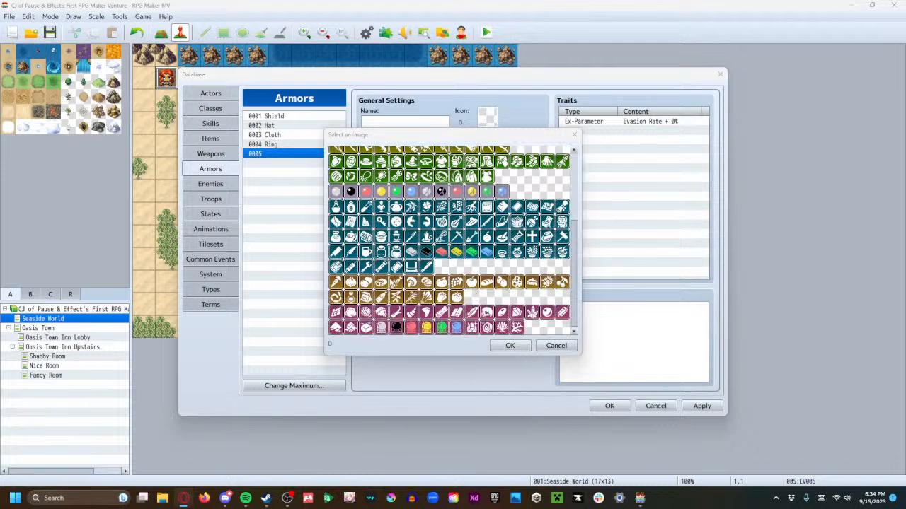
click(366, 266)
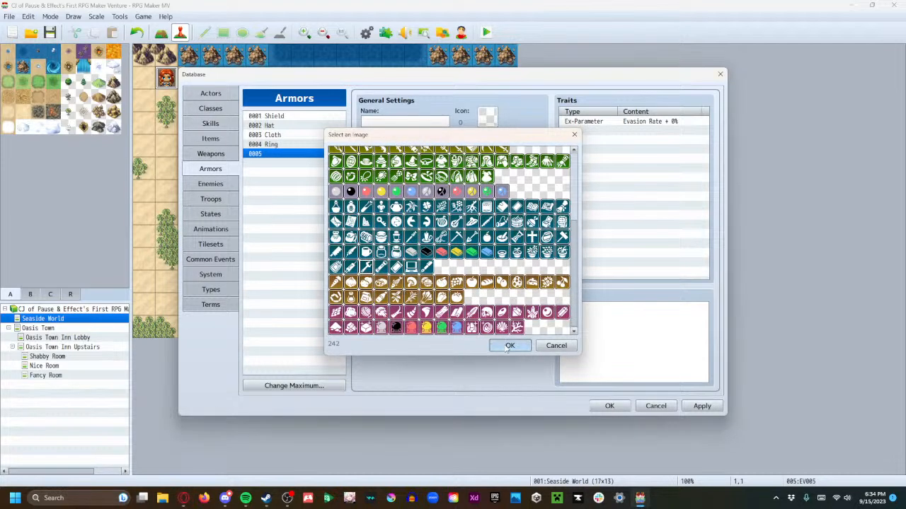
click(508, 345)
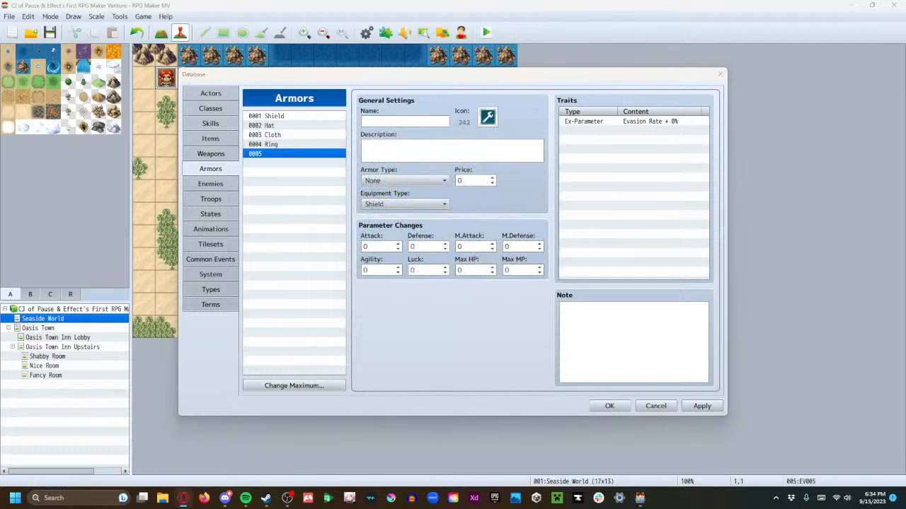
Name armor 0005 "Wrench" and describe it as "Place in bag for better defense."
click(433, 119)
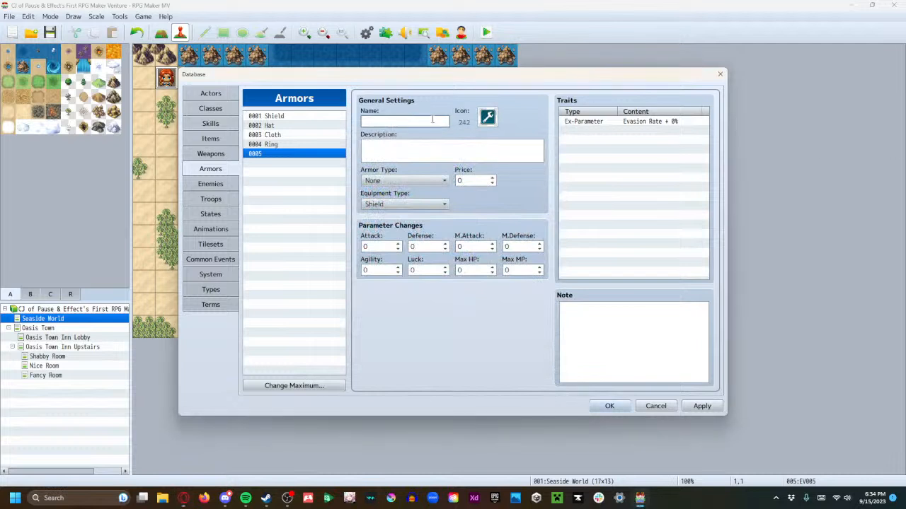
text(Wrench)
click(493, 146)
text(Place in bag for better d)
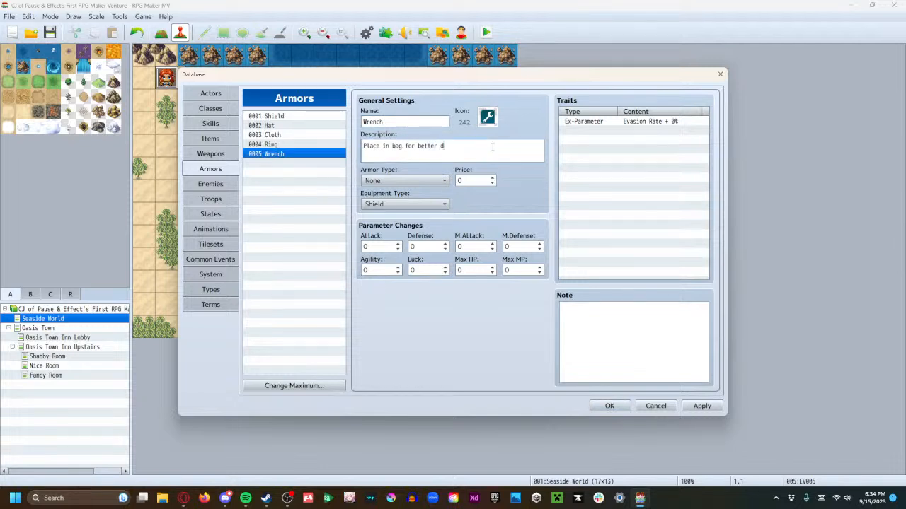
text(efense.)
Set the Wrench's armor type to Light Armor, its equipment type to Accessory and its price to 30
click(402, 180)
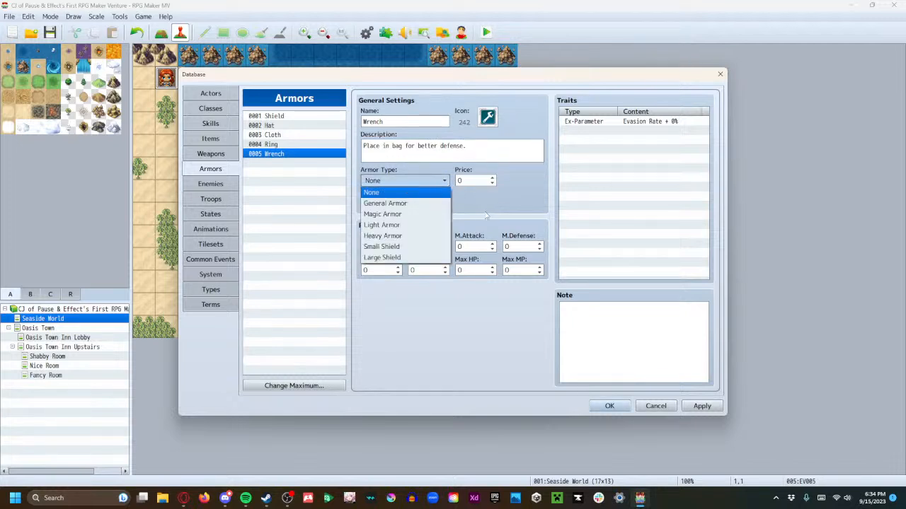
click(399, 225)
click(407, 205)
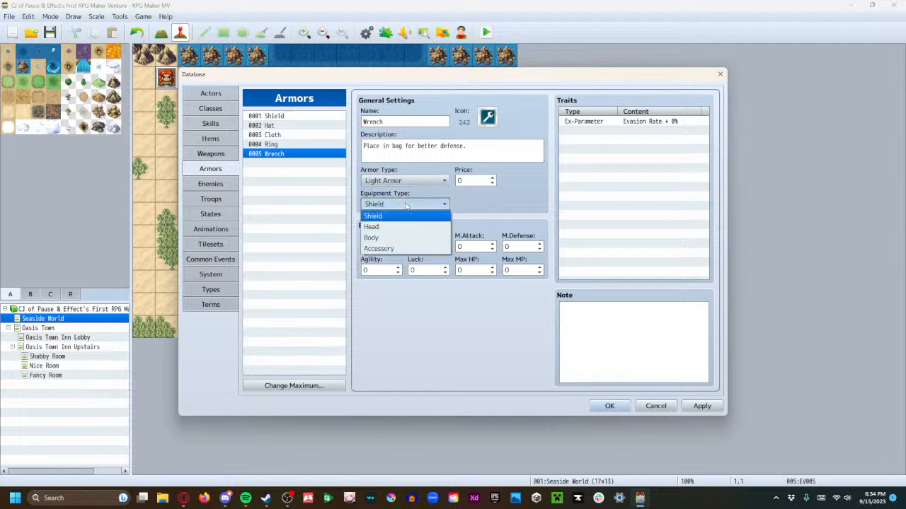
click(407, 249)
click(433, 183)
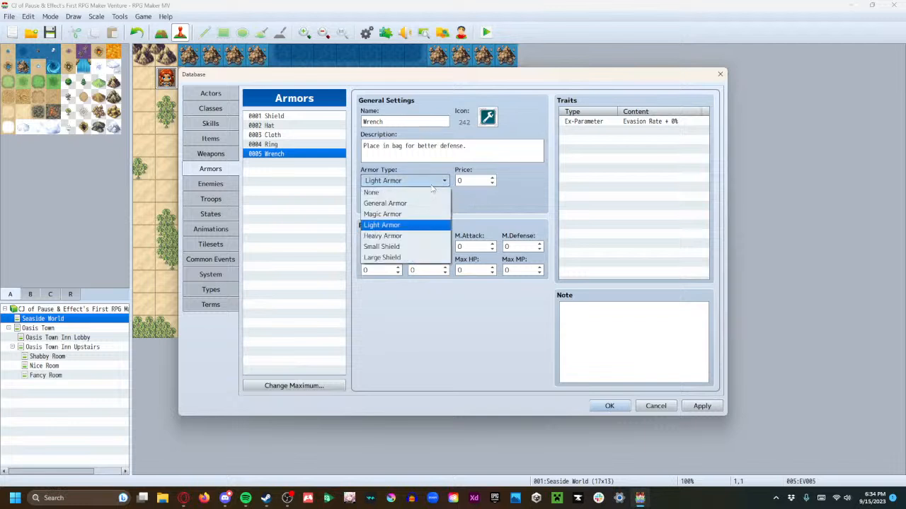
click(497, 210)
click(480, 181)
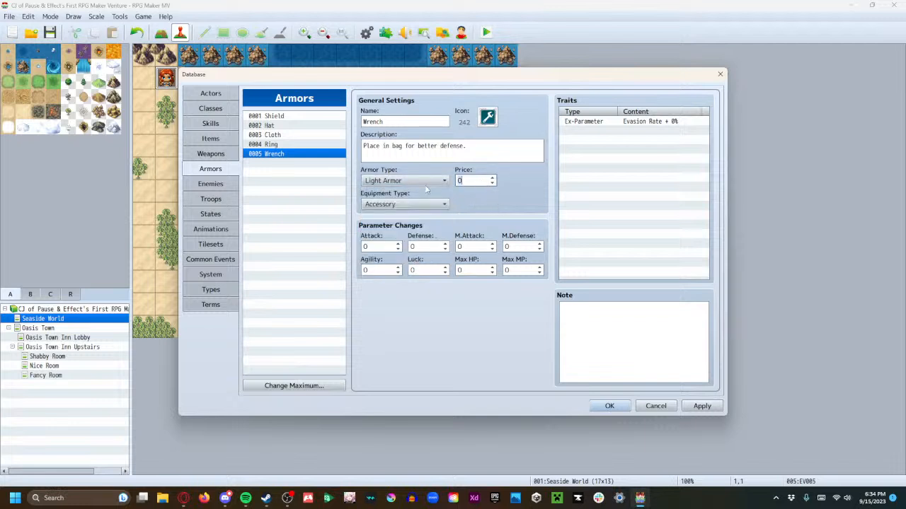
text(30)
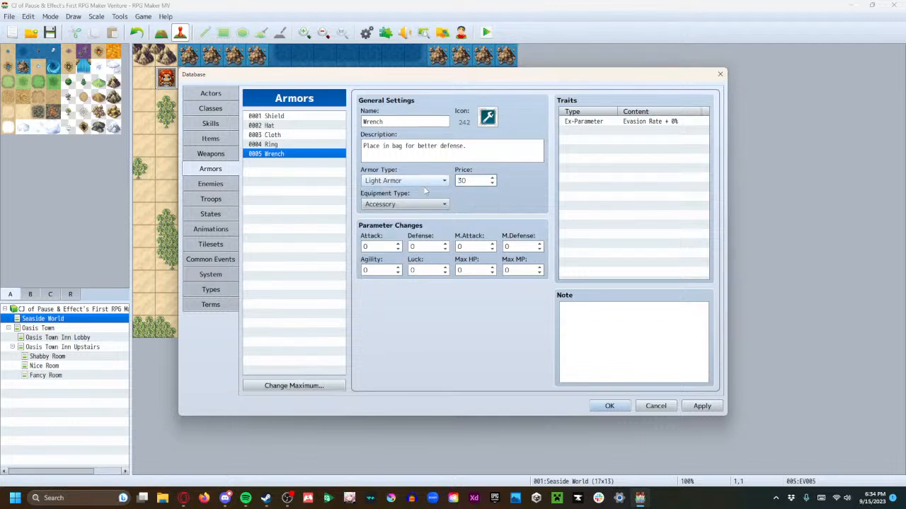
Set the Wrench's Defense parameter change to 100, then apply and close the database
click(429, 248)
text(100)
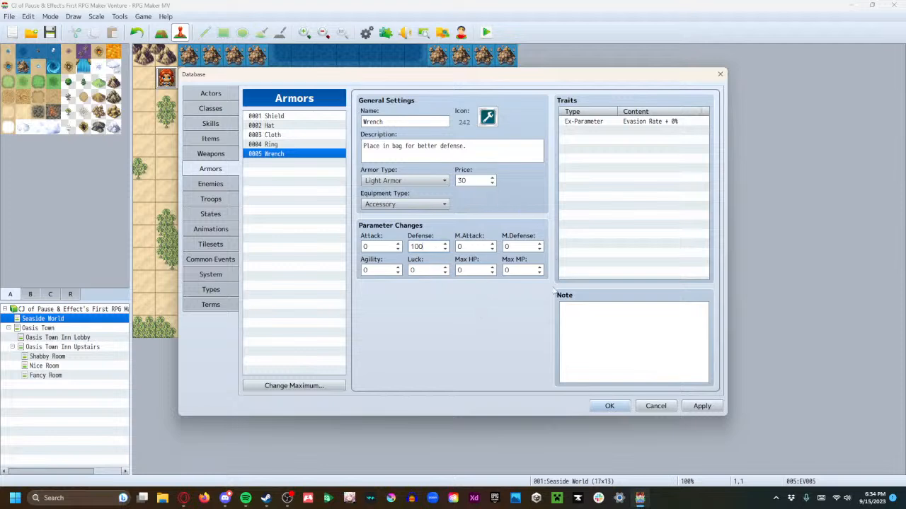
click(702, 406)
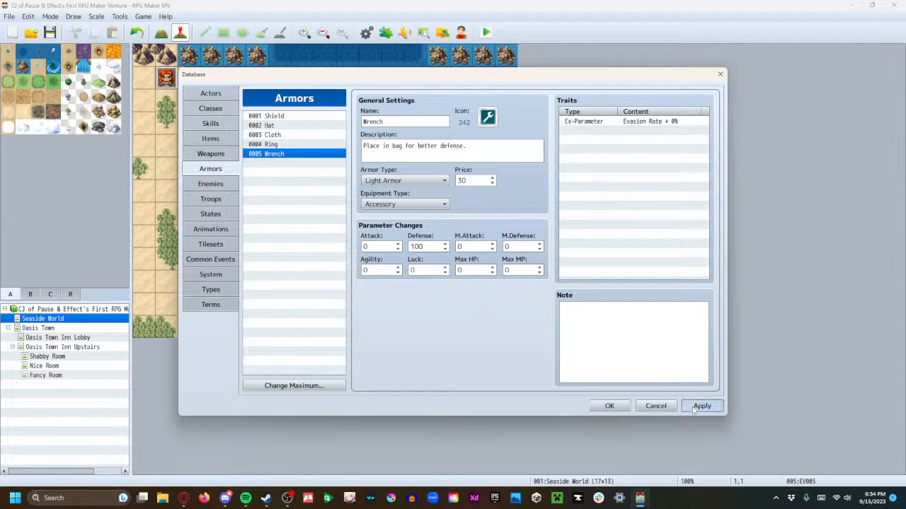
click(608, 407)
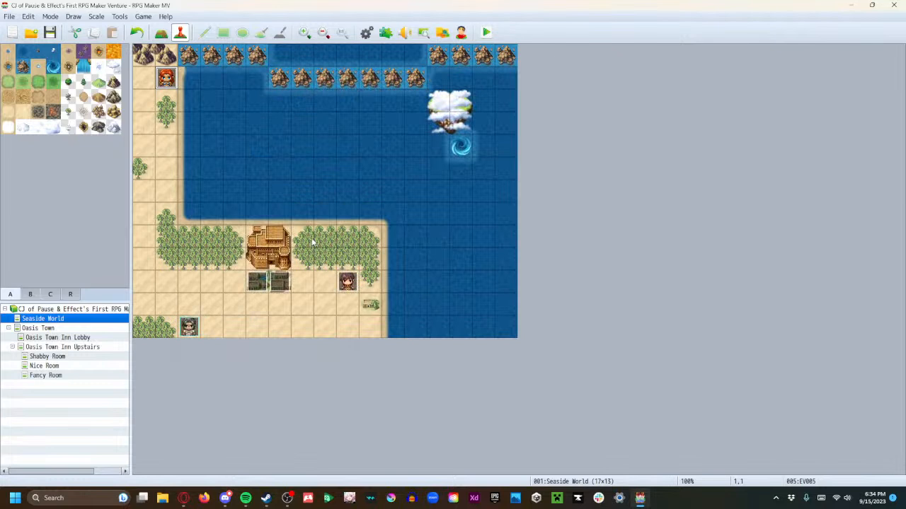
Add a Change Weapons command at the end of the red-haired character's event EV005 that increases 0011 Gun by 1
double_click(167, 79)
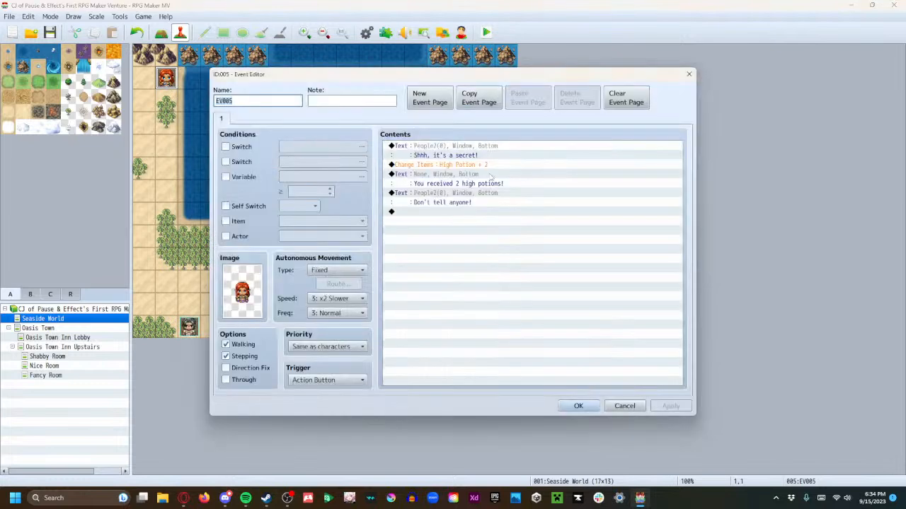
click(434, 168)
right_click(431, 170)
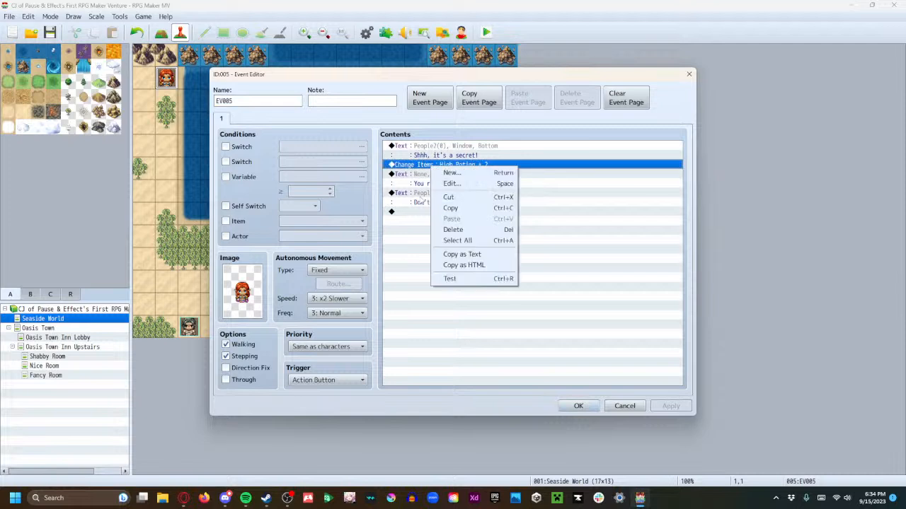
click(405, 270)
double_click(422, 214)
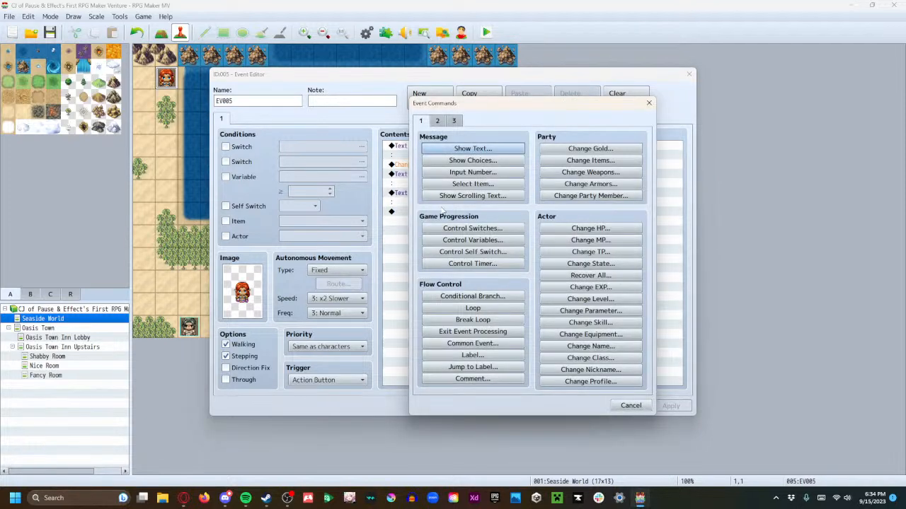
click(579, 173)
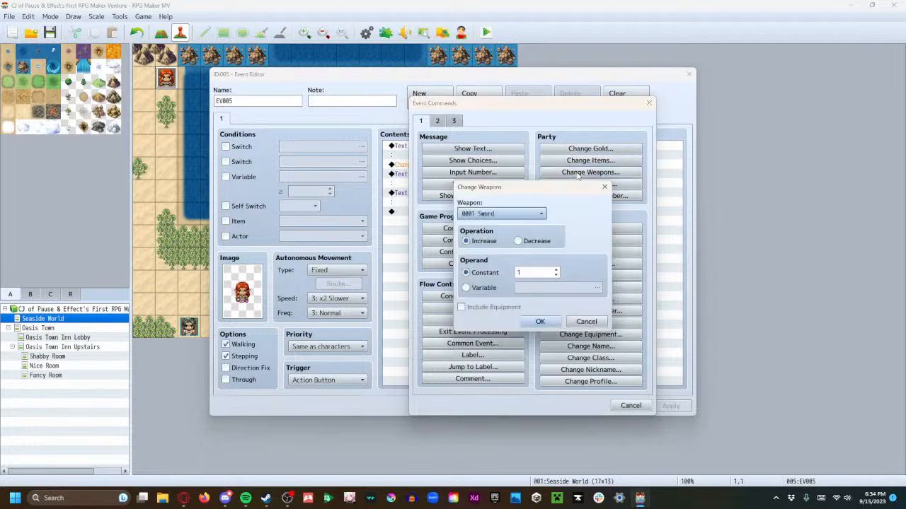
click(524, 214)
click(513, 337)
click(541, 322)
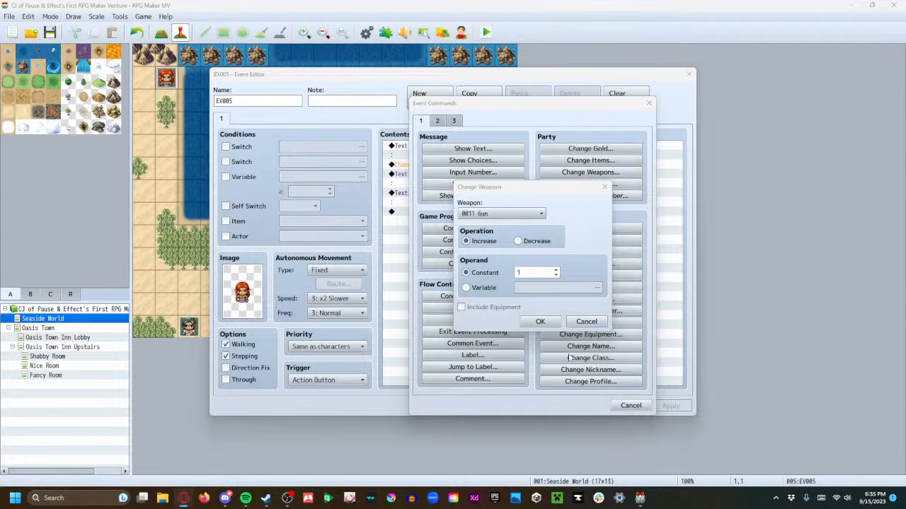
click(540, 322)
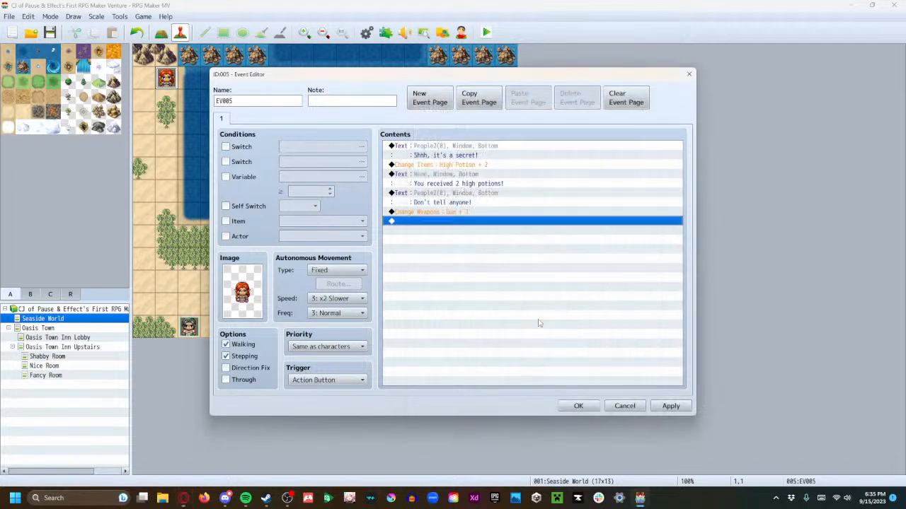
Append a Change Armors command to the event that increases 0005 Wrench by 1
click(439, 212)
drag(439, 211, 439, 166)
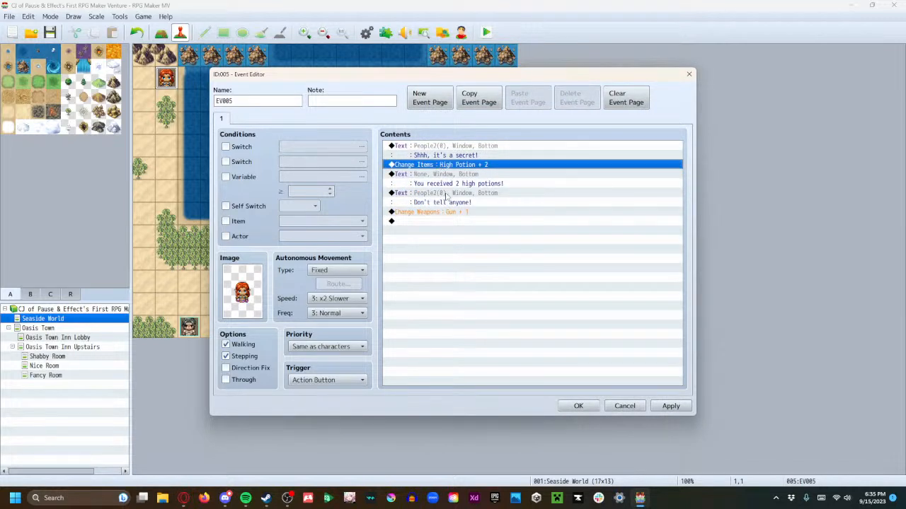
click(446, 194)
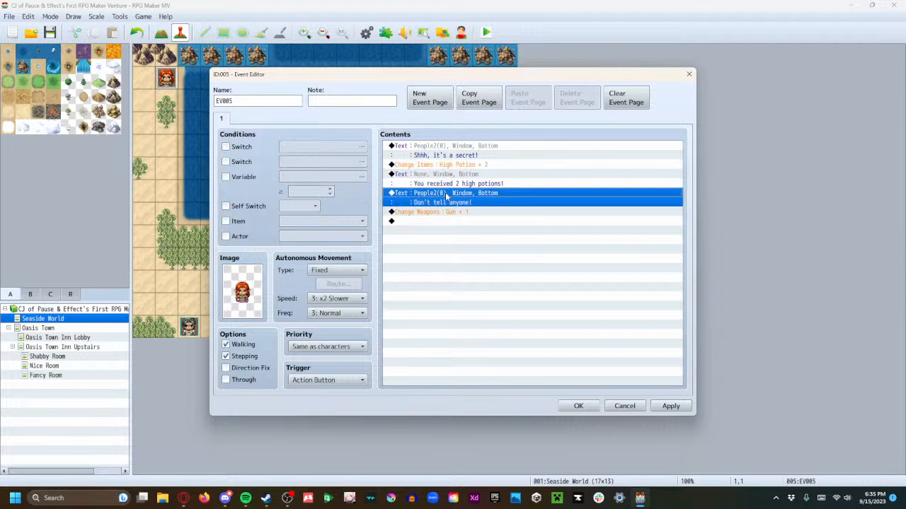
click(440, 222)
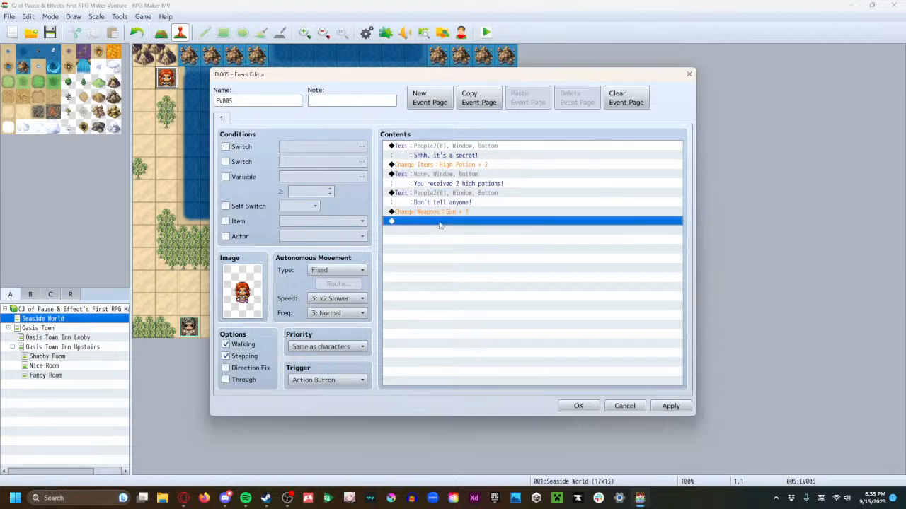
right_click(428, 223)
click(423, 223)
double_click(426, 223)
click(570, 184)
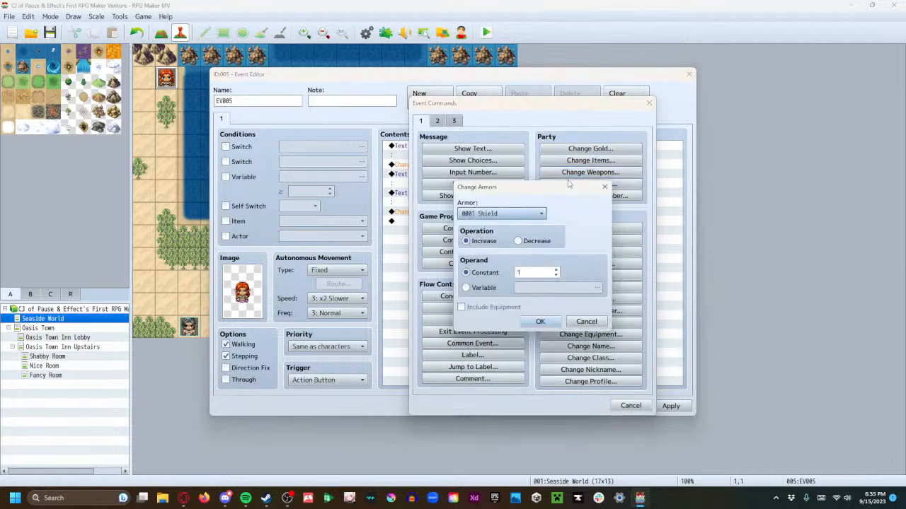
click(538, 215)
click(521, 269)
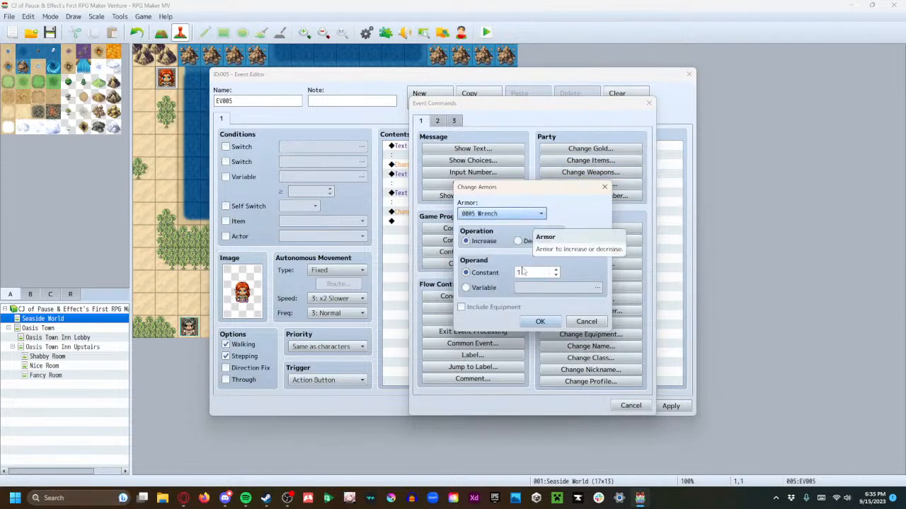
click(540, 322)
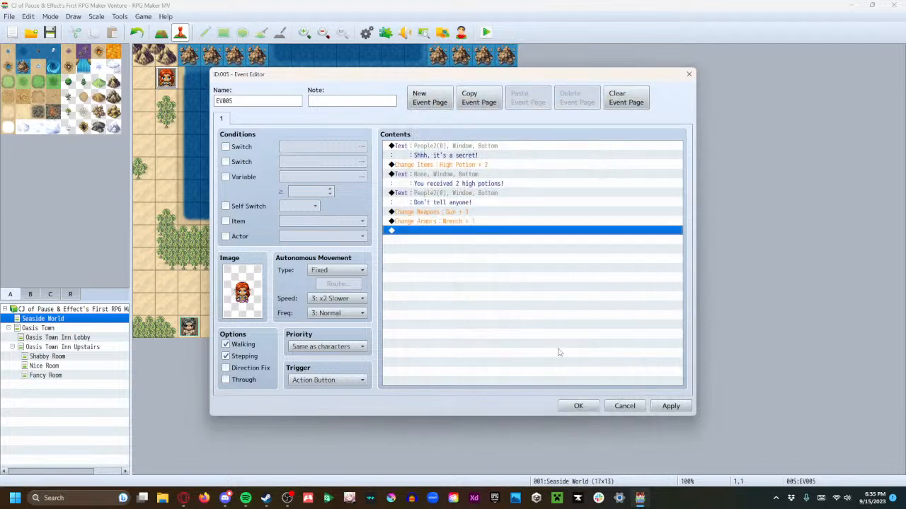
Move the "You received 2 high potions!" message to the end of the event, below the Wrench command
click(454, 178)
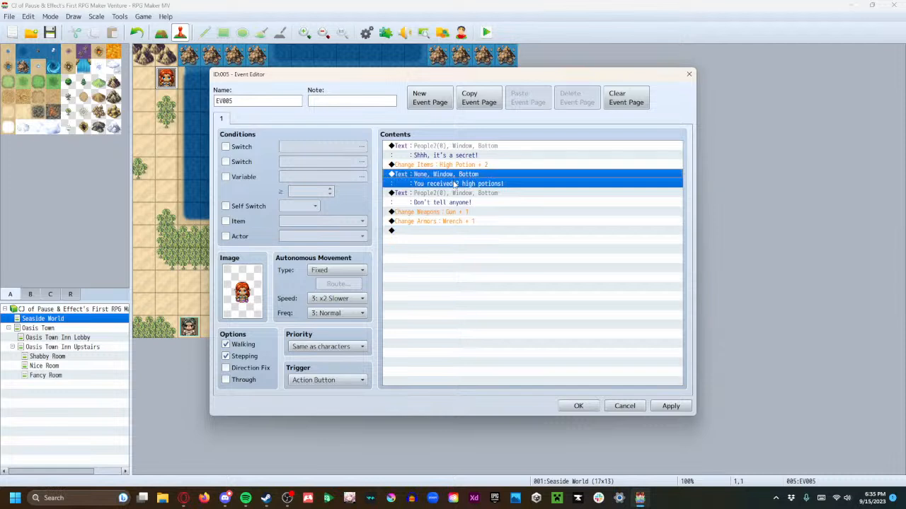
click(448, 195)
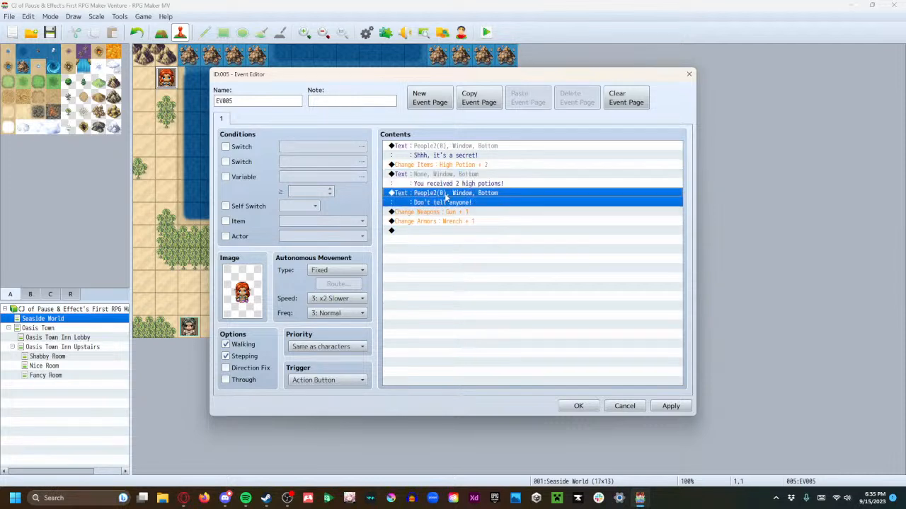
click(437, 178)
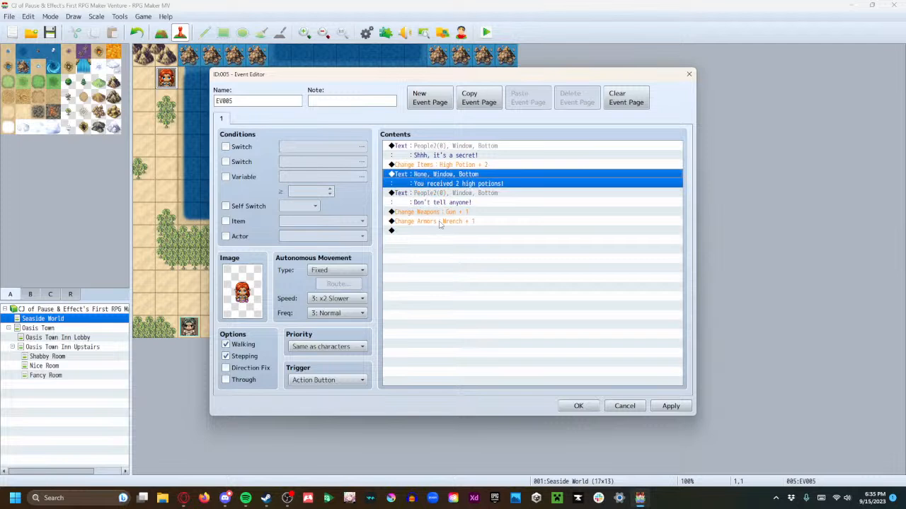
key(Delete)
click(424, 213)
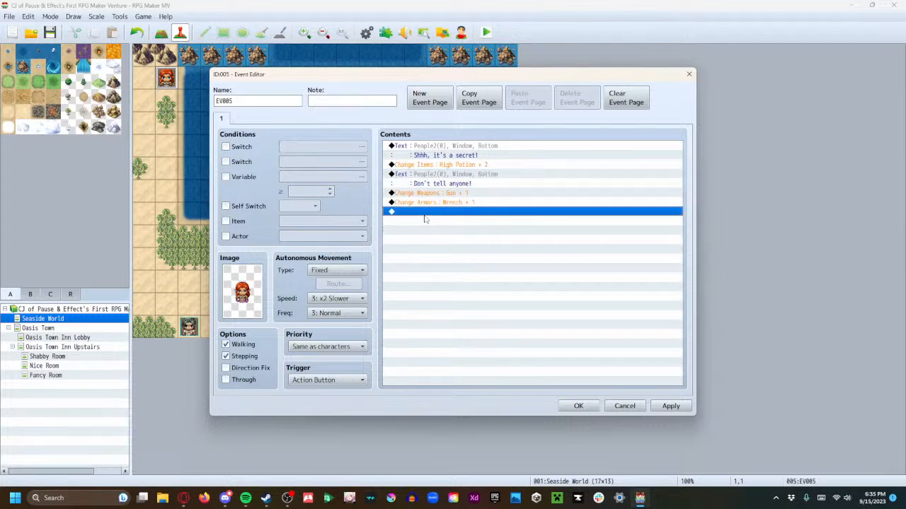
key(ctrl+v)
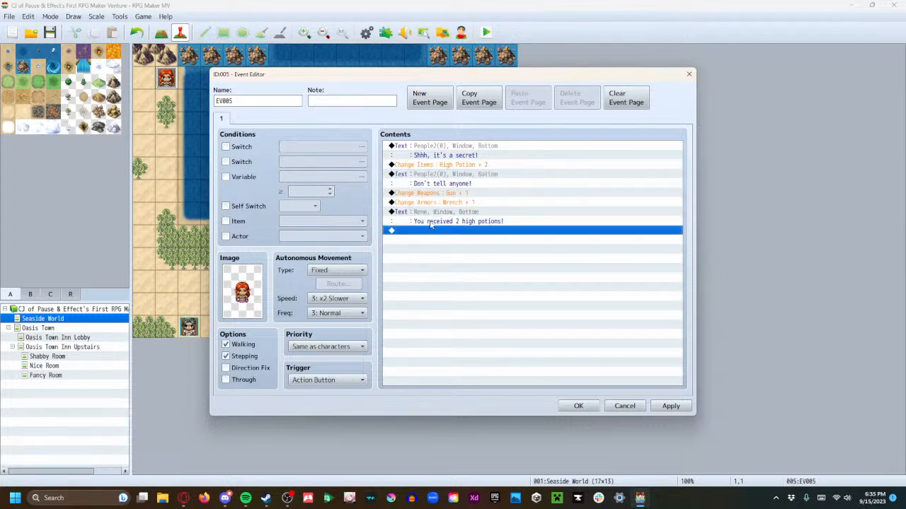
Duplicate the high potions message below itself and change the copy's text to "You received a gun!"
click(430, 213)
click(437, 231)
key(ctrl+v)
right_click(440, 238)
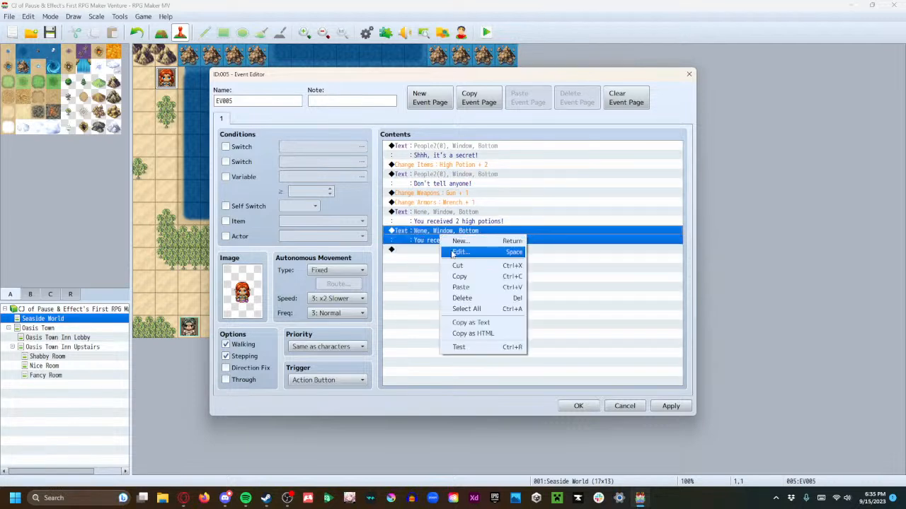
click(444, 250)
drag(548, 230, 501, 233)
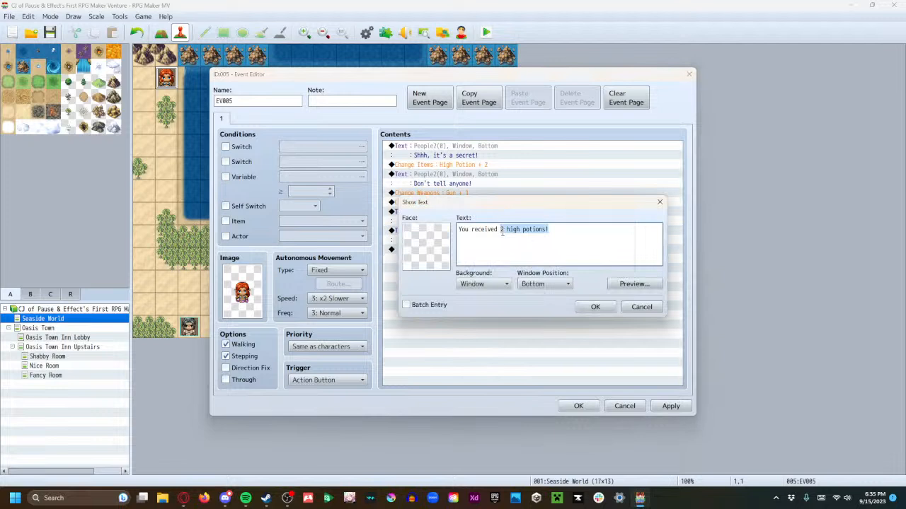
key(BackSpace)
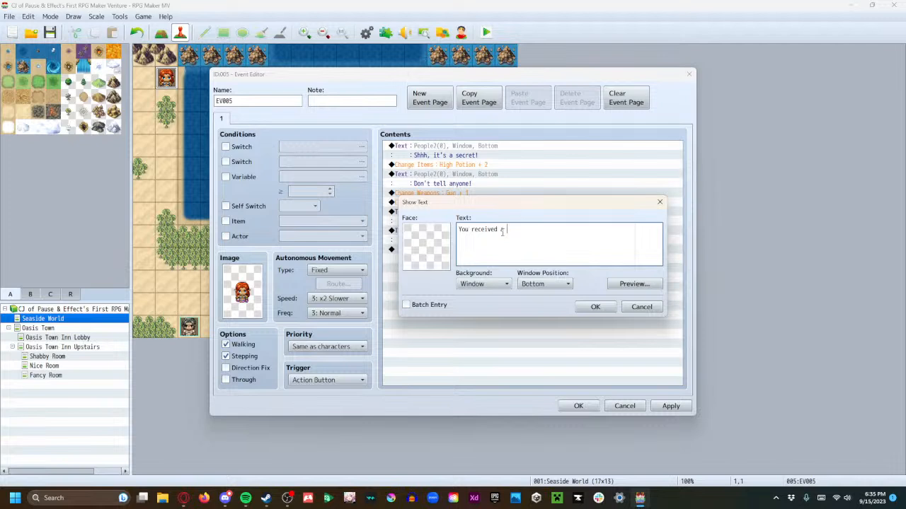
text(a gun!)
click(594, 306)
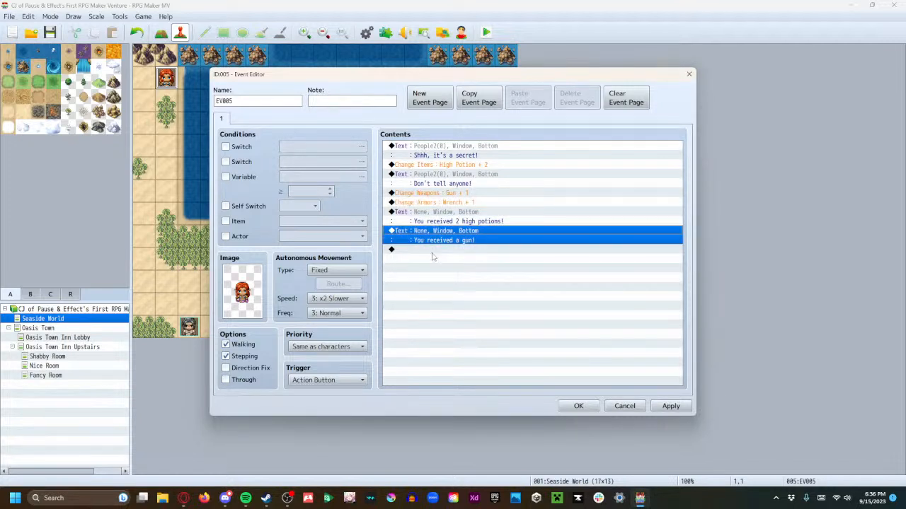
Paste another copy of the potions message below the gun message and change its text to "You received a wrench!"
click(432, 252)
key(ctrl+v)
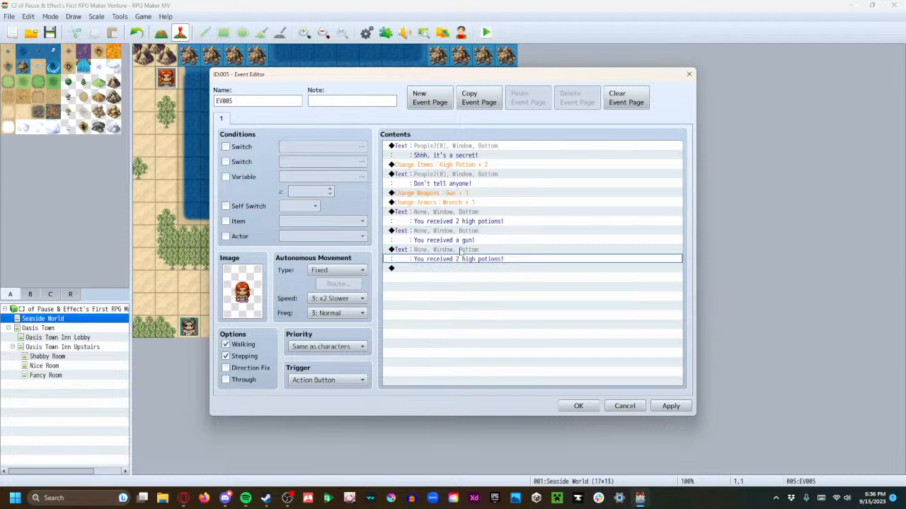
double_click(461, 253)
drag(549, 229, 500, 229)
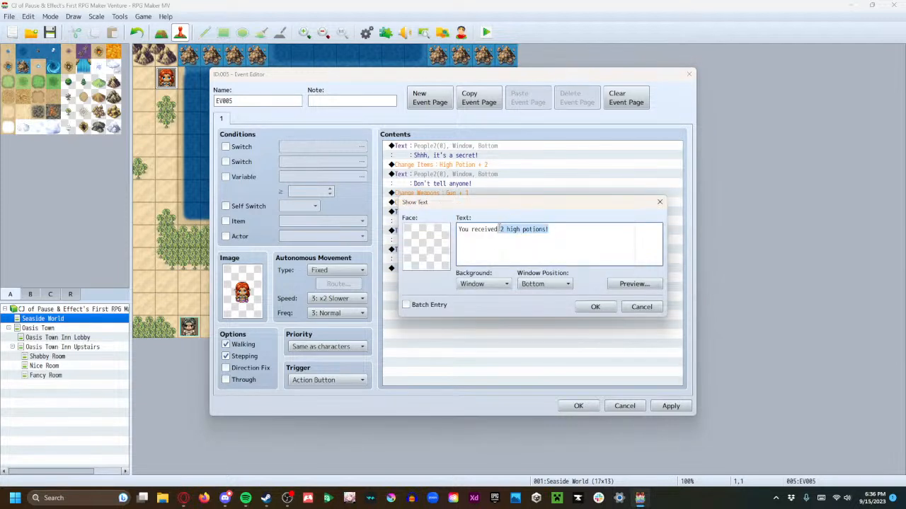
text(a wrench!)
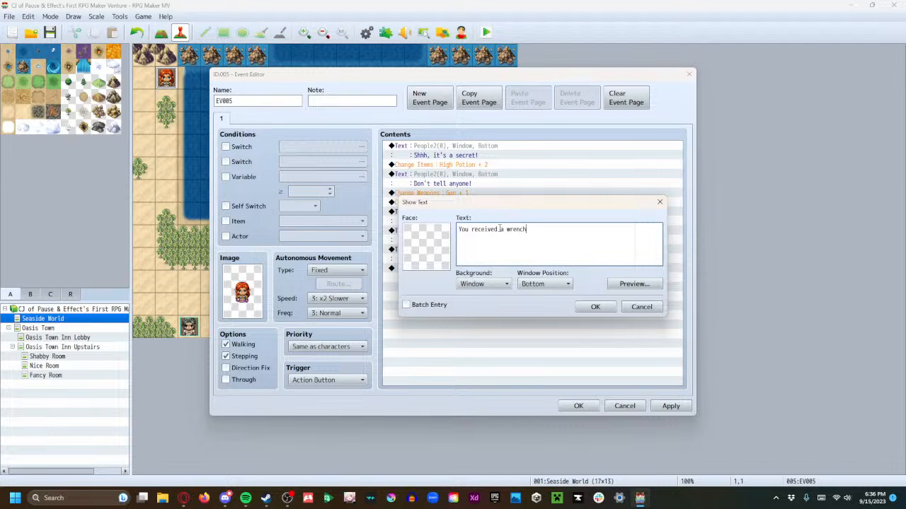
click(594, 307)
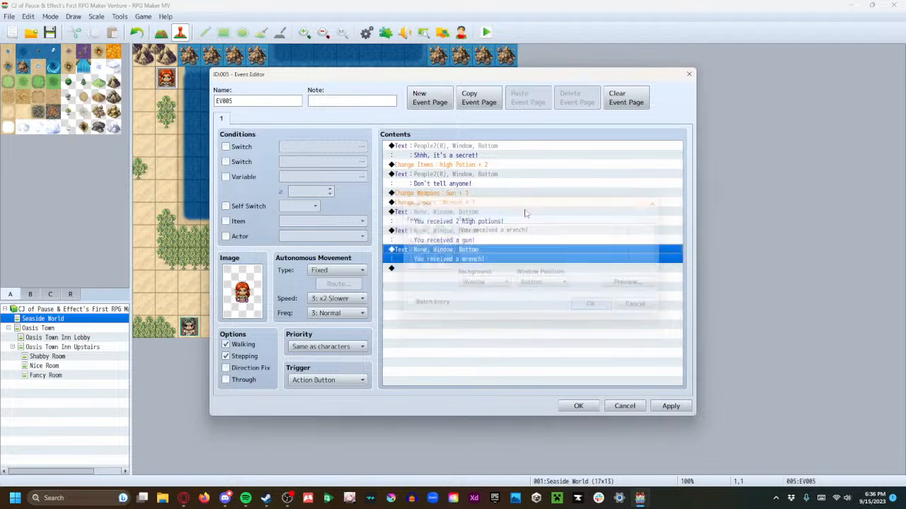
Move the "Don't tell anyone!" message to the end of the event, then apply and close the event
click(456, 178)
key(Delete)
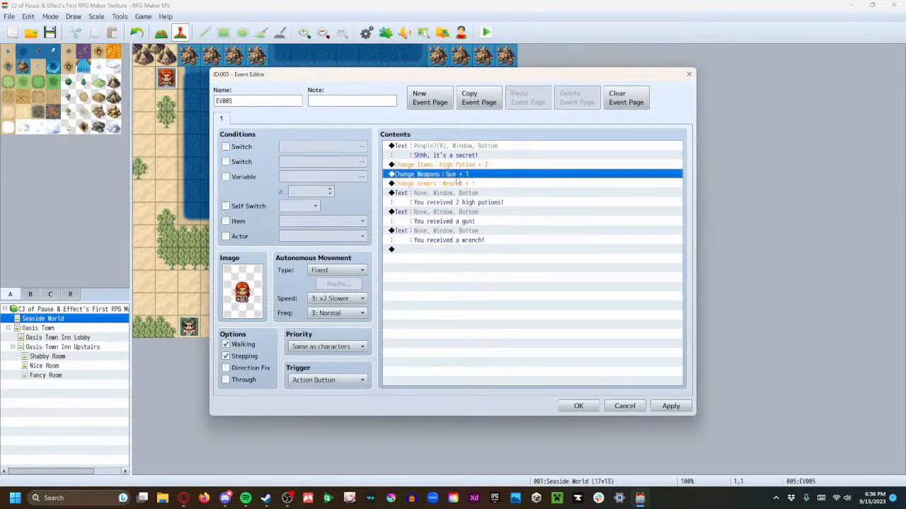
click(431, 252)
key(ctrl+v)
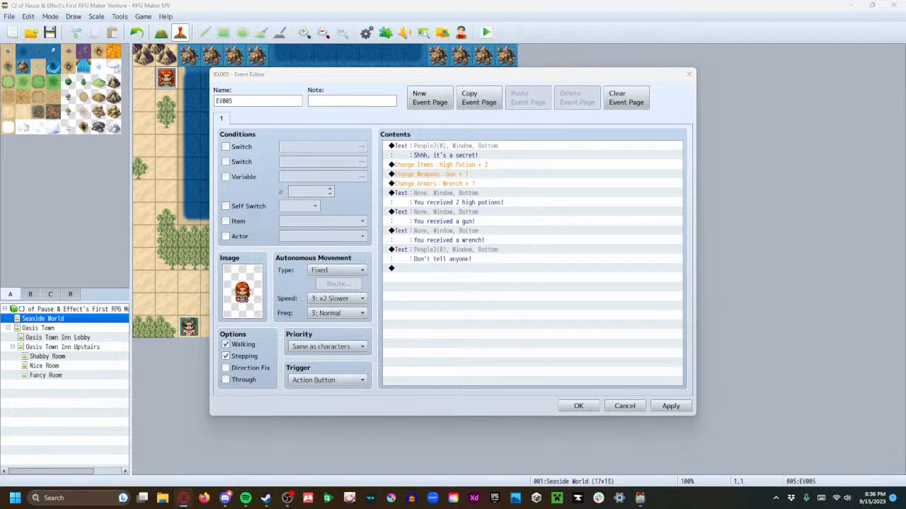
click(671, 406)
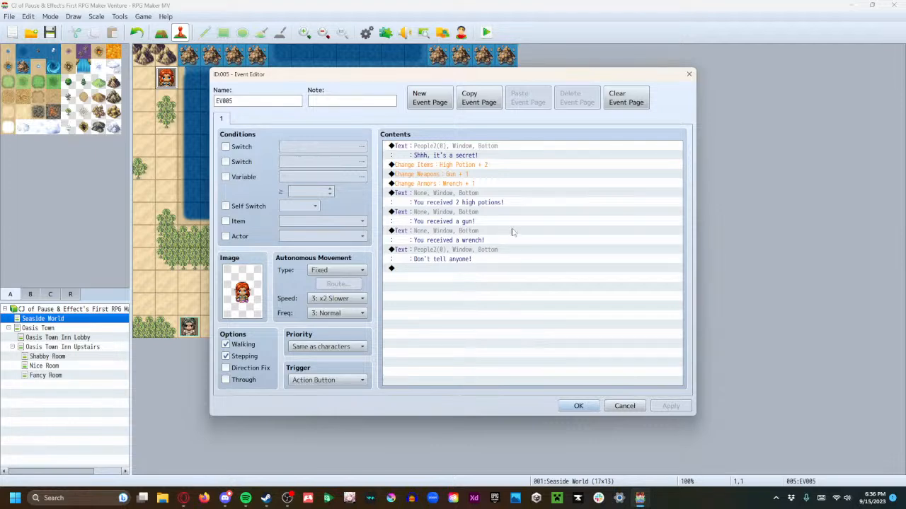
click(577, 409)
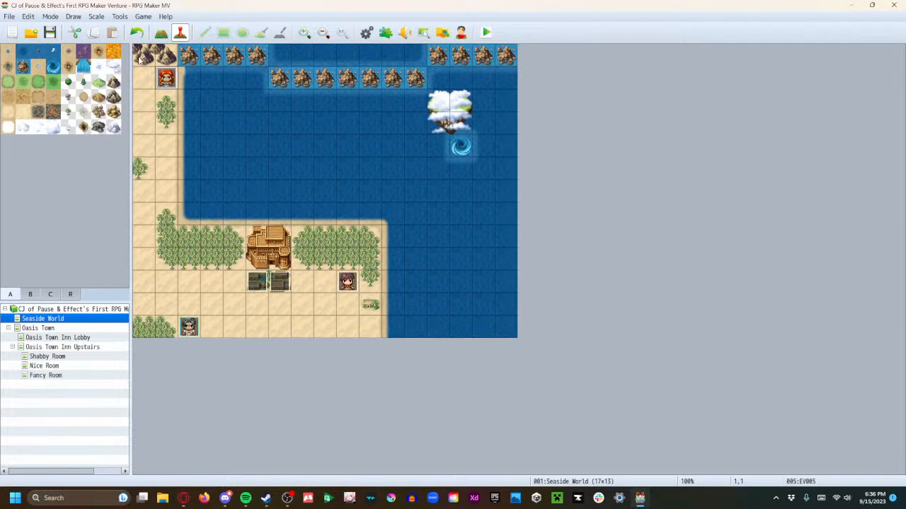
Launch a playtest of the project and start a new game
click(486, 34)
click(430, 263)
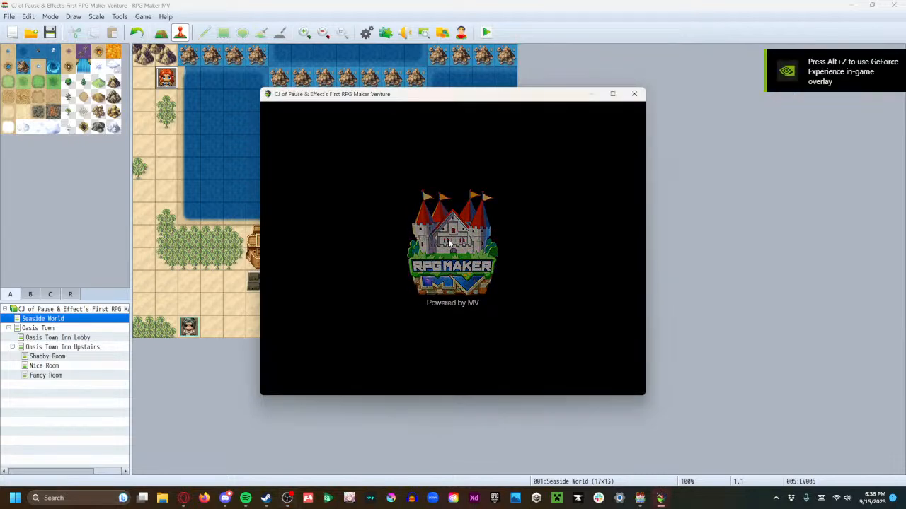
click(450, 306)
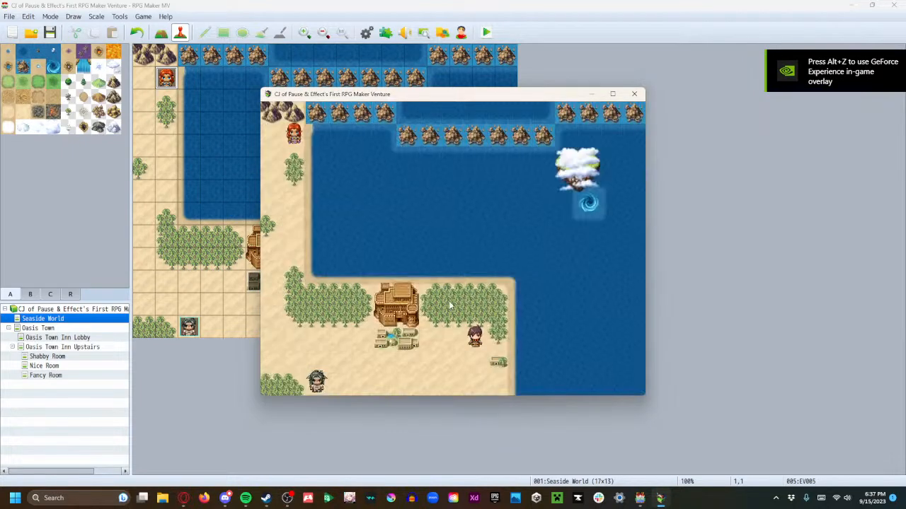
Walk the party north along the shore to the red-haired character and talk to her
key(Up)
key(Left)
key(Up)
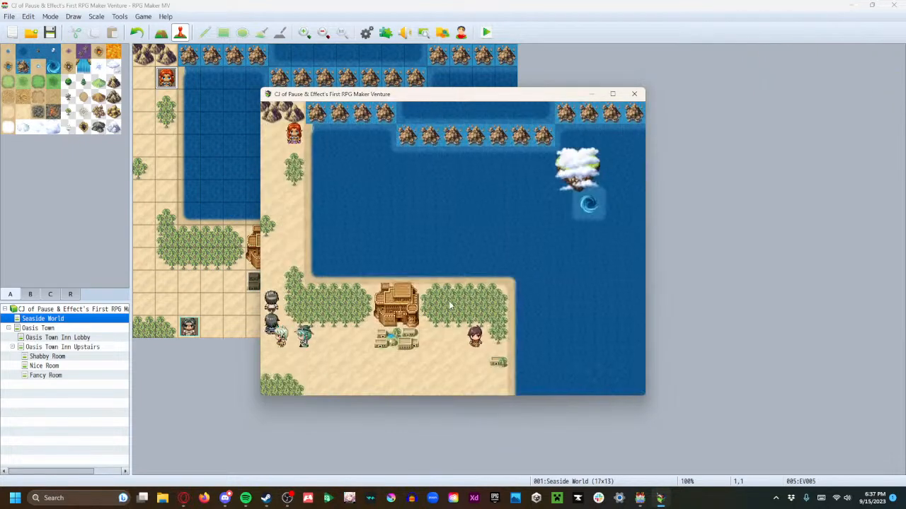
key(Up)
key(Right)
key(Up)
key(Left)
key(Up)
key(Return)
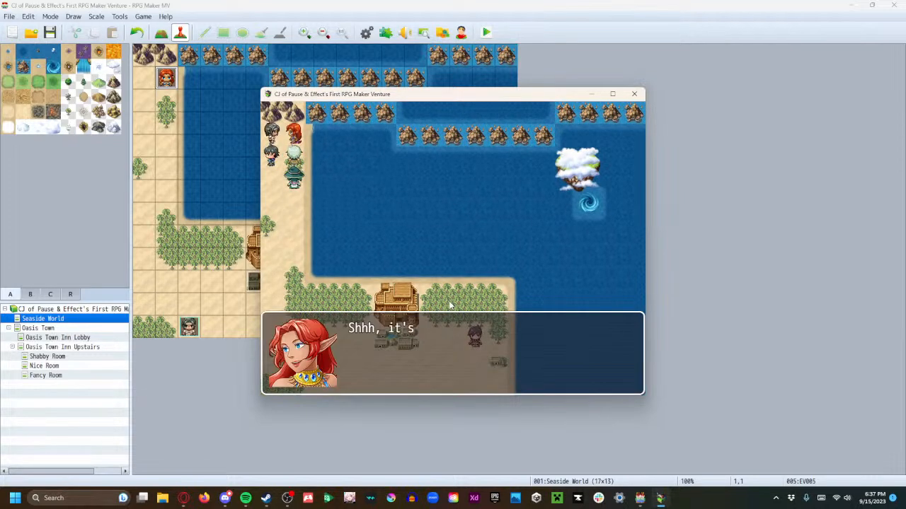
Advance through all of the red-haired character's dialogue and item messages until the conversation ends
key(Return)
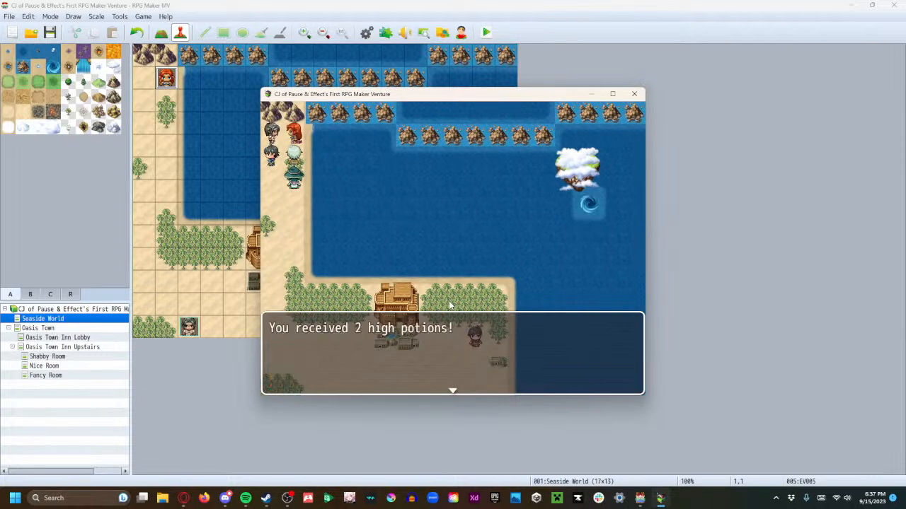
key(Return)
key(Return)
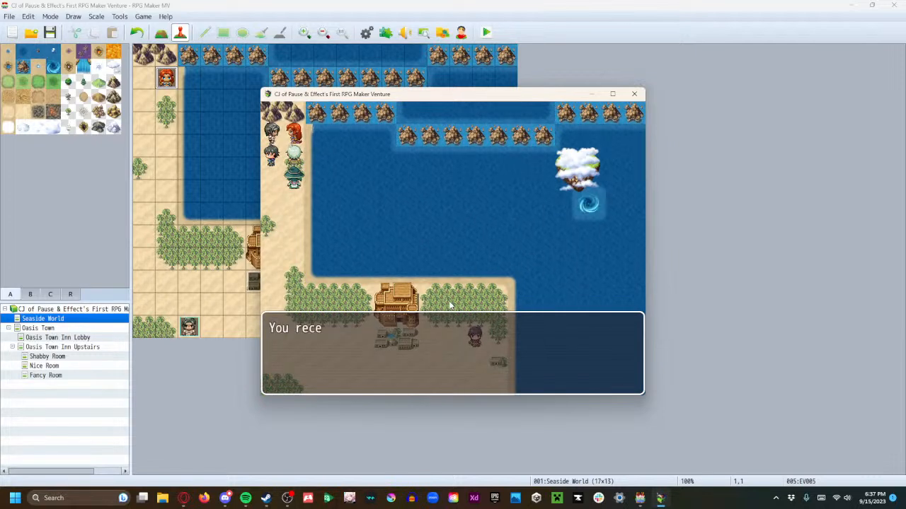
key(Return)
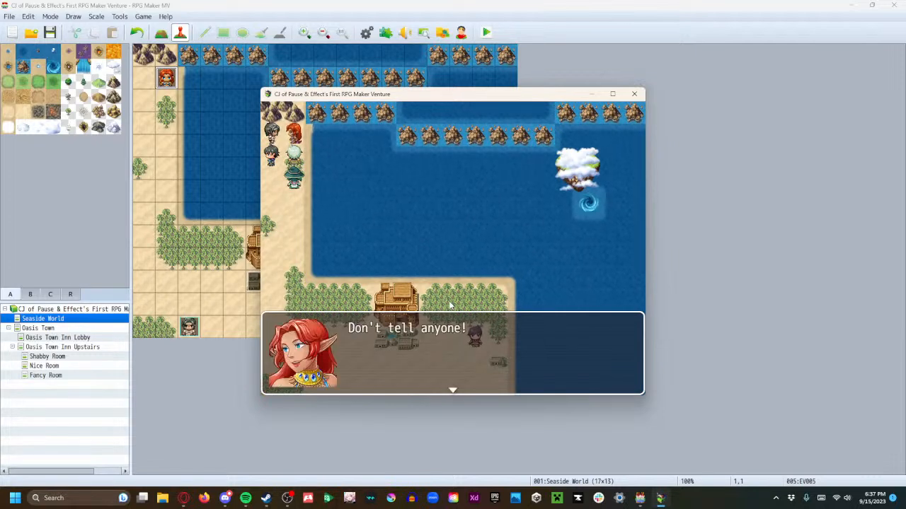
key(Return)
Check the Weapon, Armor and Key Item categories of the party's inventory, and close the playtest
key(Escape)
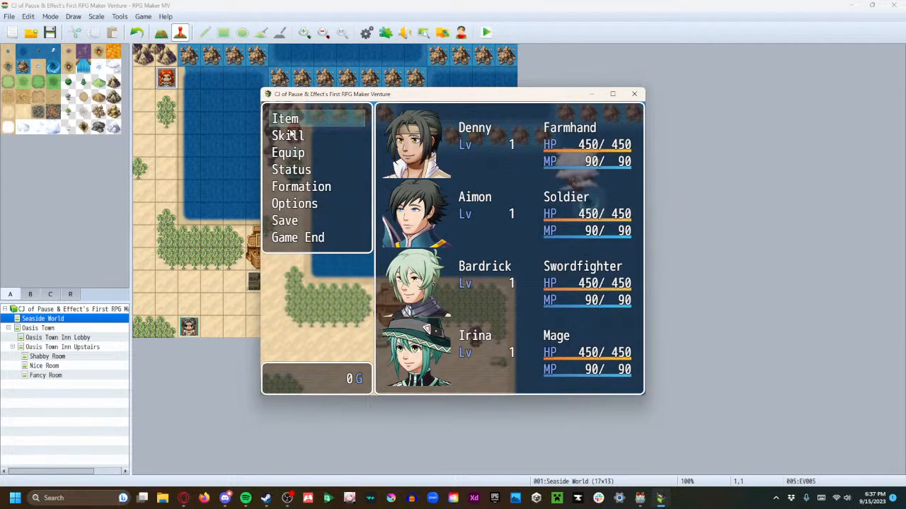
key(Return)
key(Right)
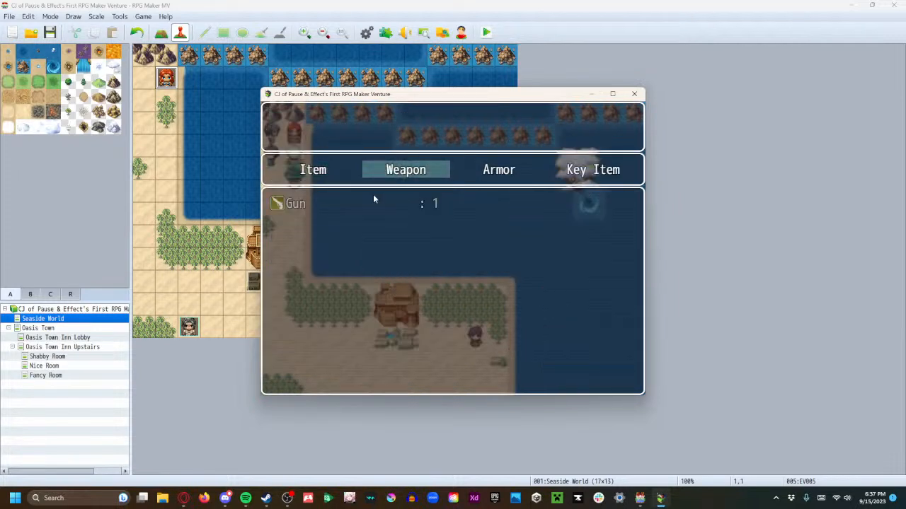
key(Right)
key(Right)
key(Right)
key(Escape)
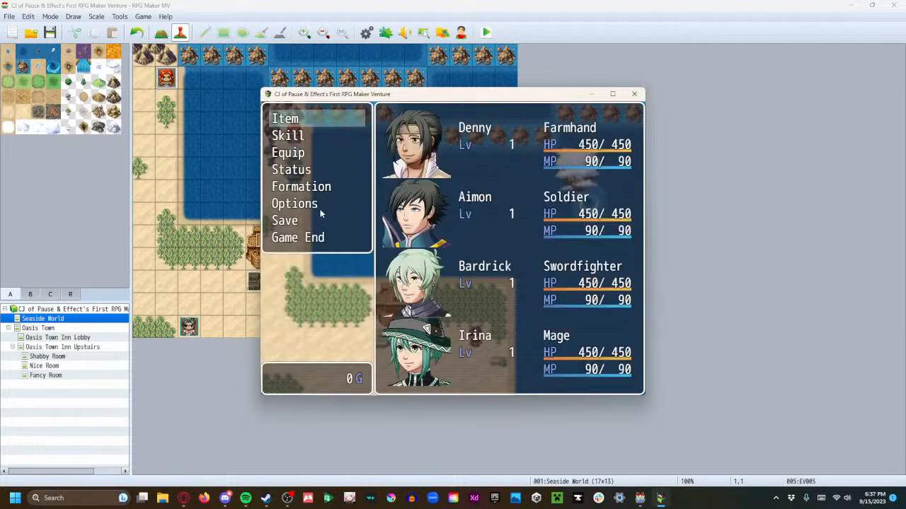
click(634, 94)
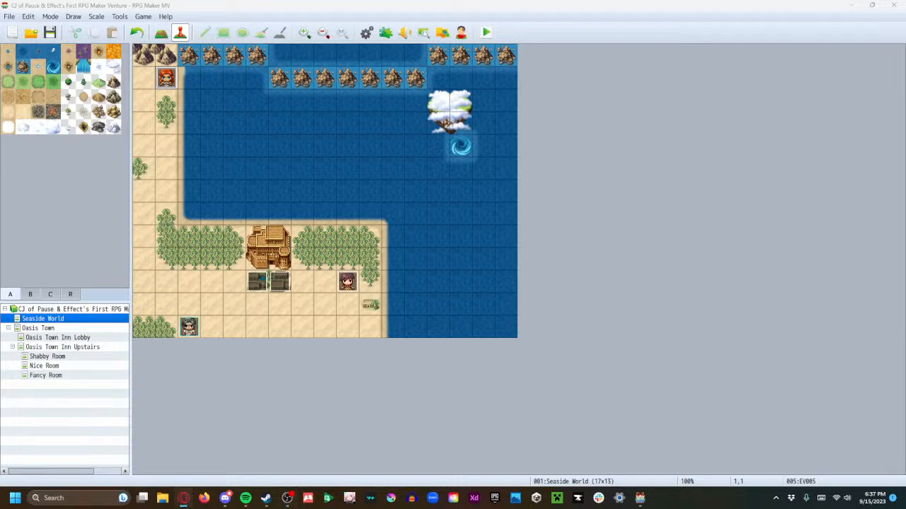
click(183, 498)
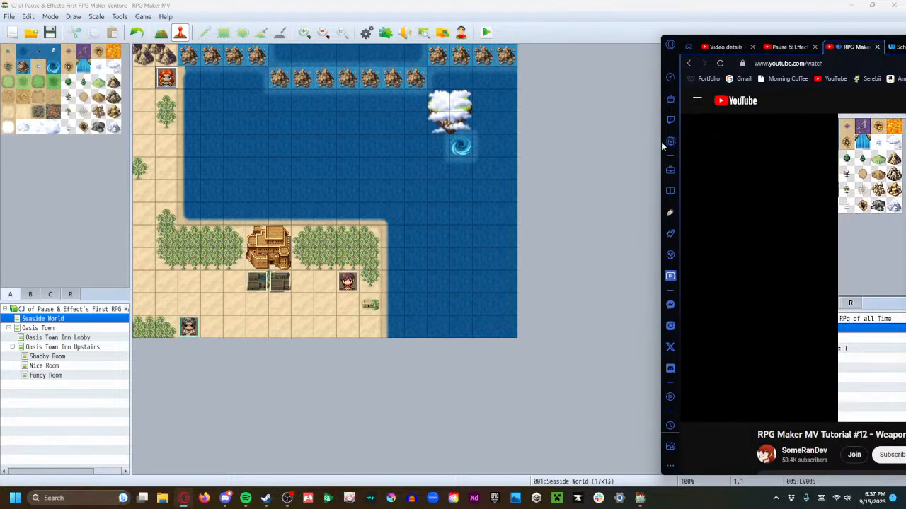
drag(660, 148, 905, 192)
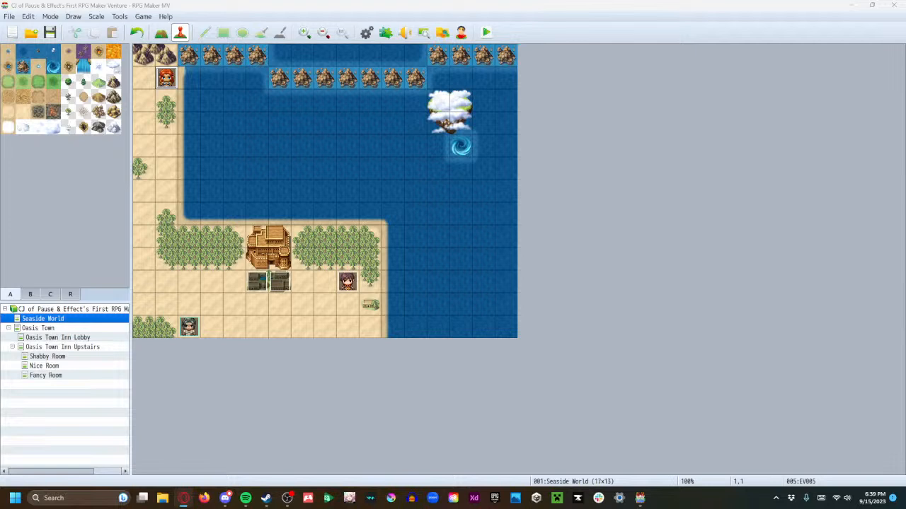
Examine the Types section of the database, going through the weapon types from Dagger to Spear
click(364, 34)
click(199, 290)
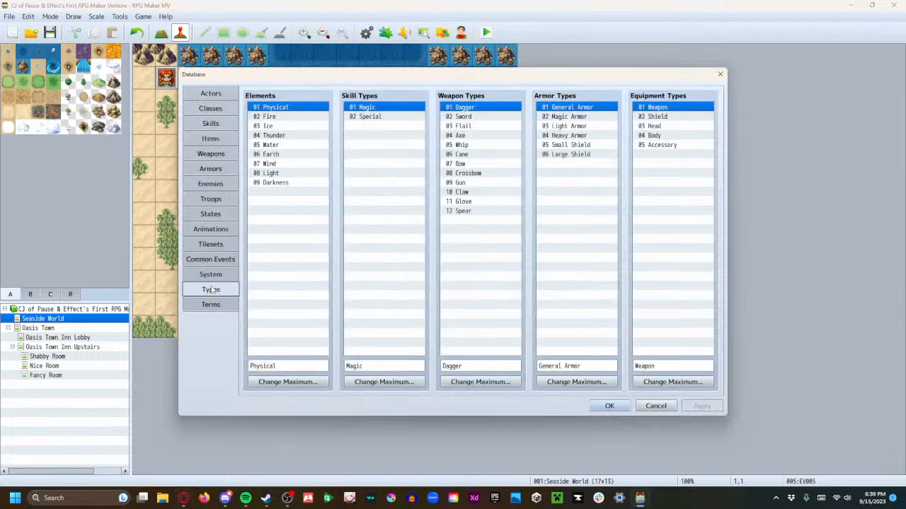
drag(524, 80, 521, 63)
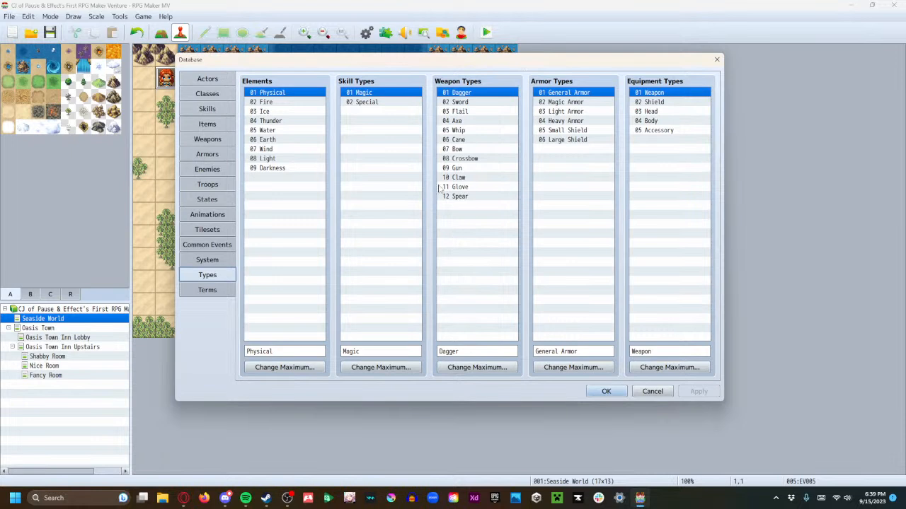
click(467, 100)
click(468, 94)
click(468, 103)
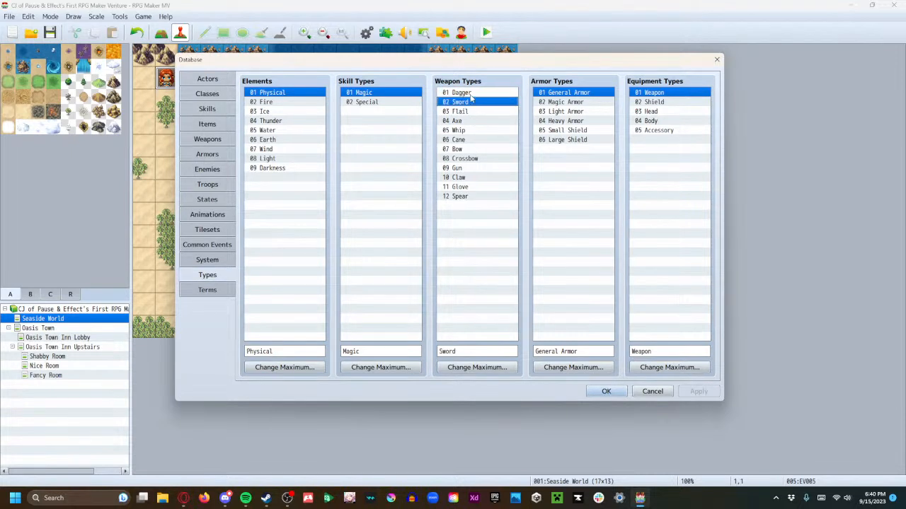
click(470, 95)
click(476, 103)
click(480, 113)
click(484, 122)
click(489, 137)
click(488, 131)
click(489, 139)
click(489, 148)
click(489, 159)
click(487, 168)
click(486, 177)
click(484, 196)
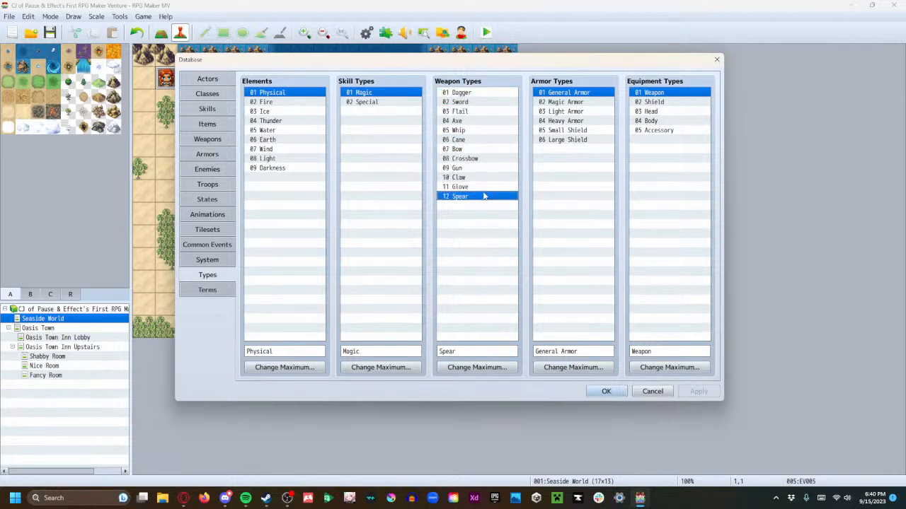
click(478, 187)
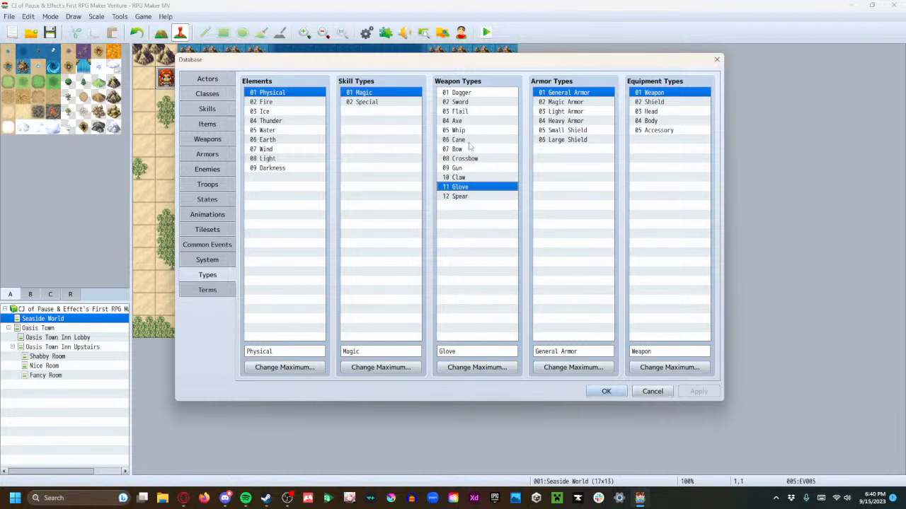
Check which editing commands are available for the Dagger weapon type, and close the database
click(477, 94)
right_click(478, 95)
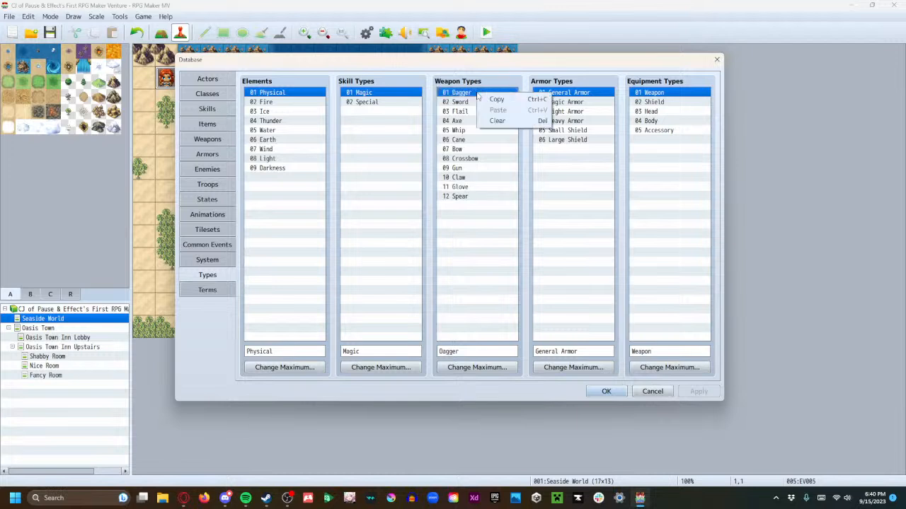
click(477, 243)
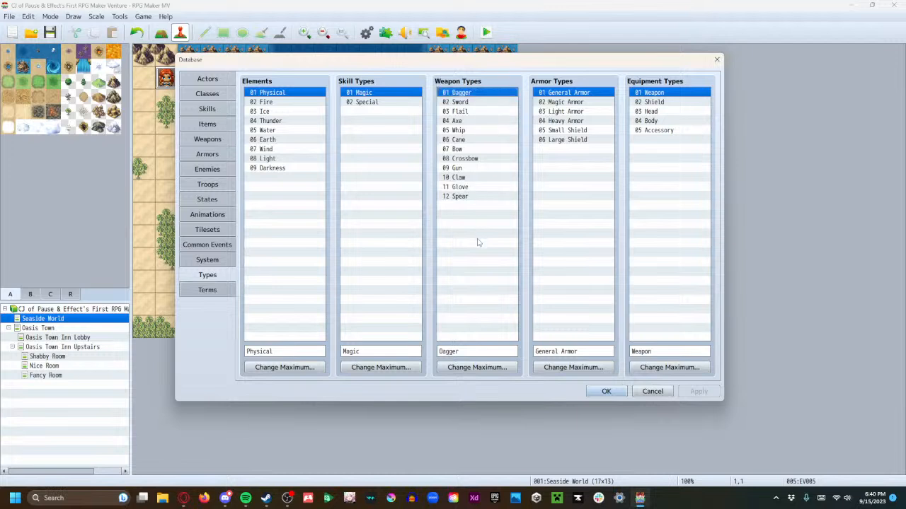
click(466, 102)
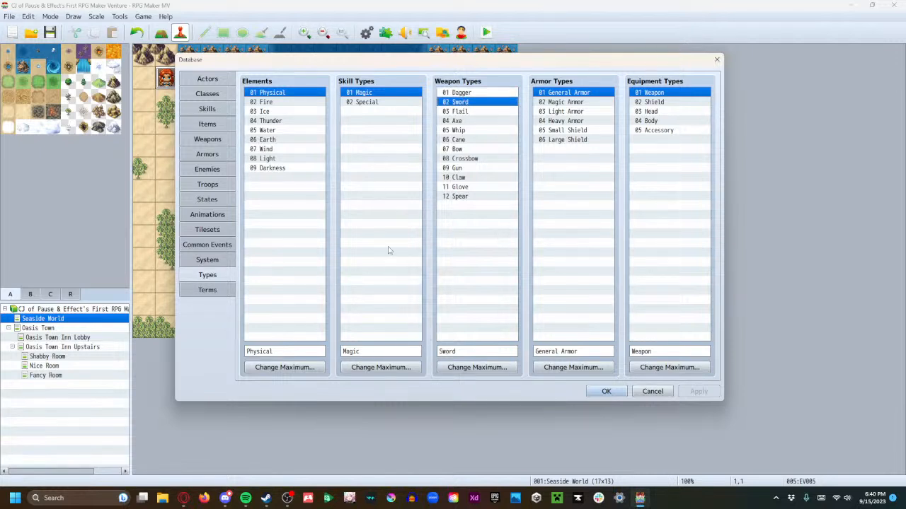
click(606, 391)
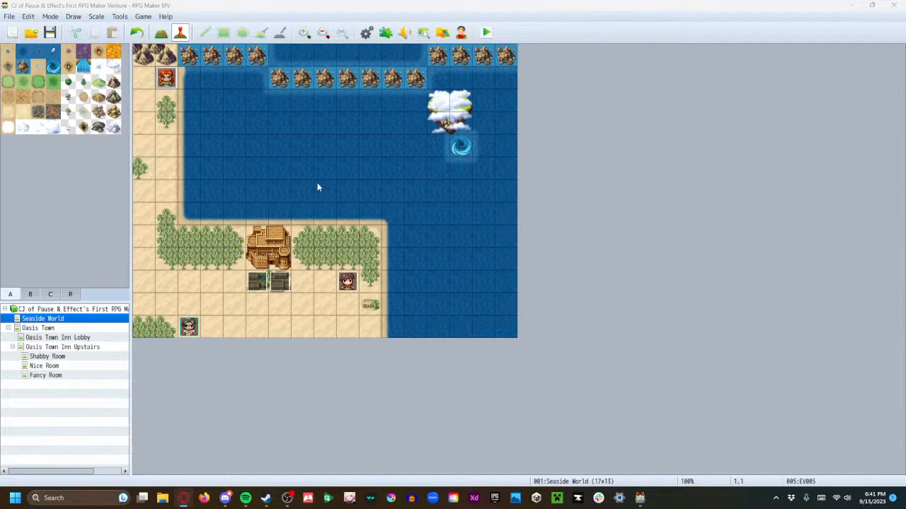
Review the System settings and the existing states in the database, from Knockout through Sleep
click(366, 33)
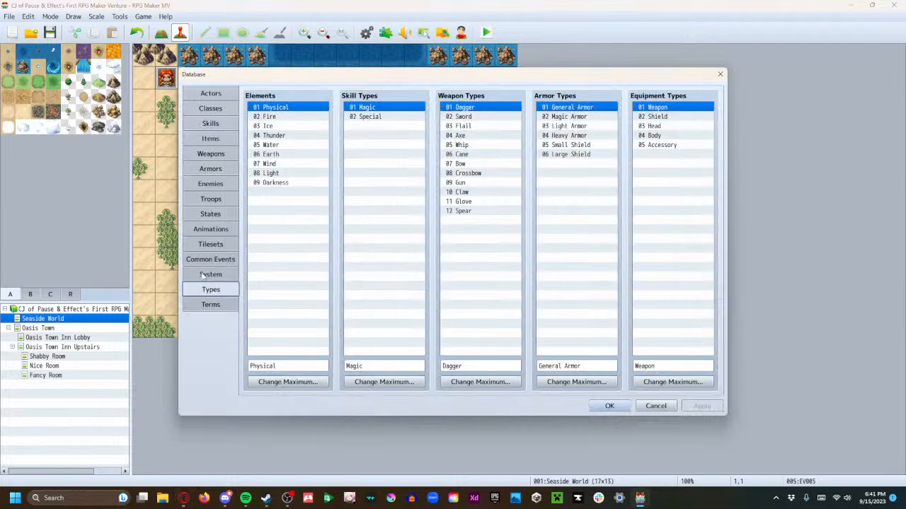
click(203, 274)
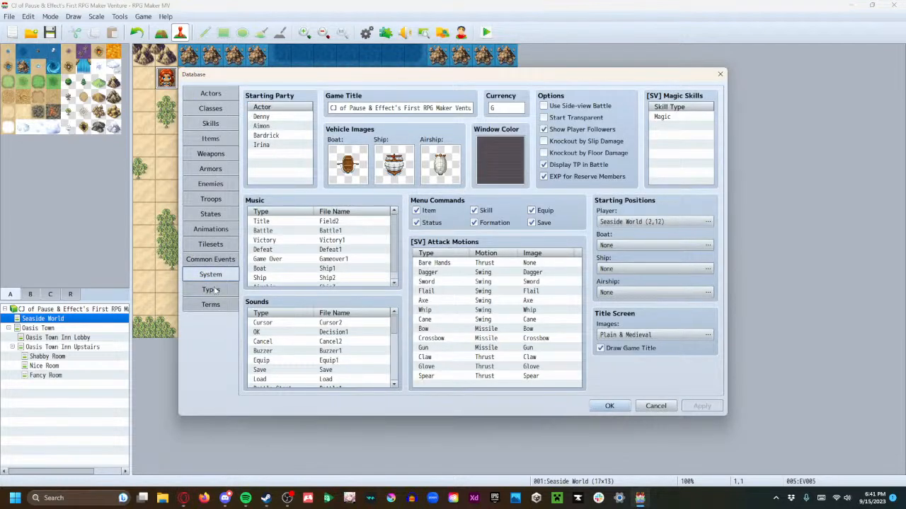
click(210, 216)
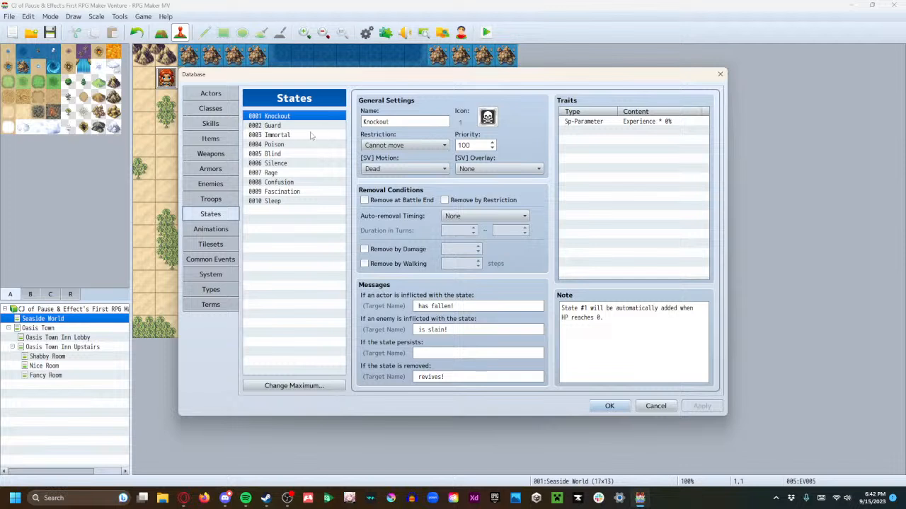
click(283, 134)
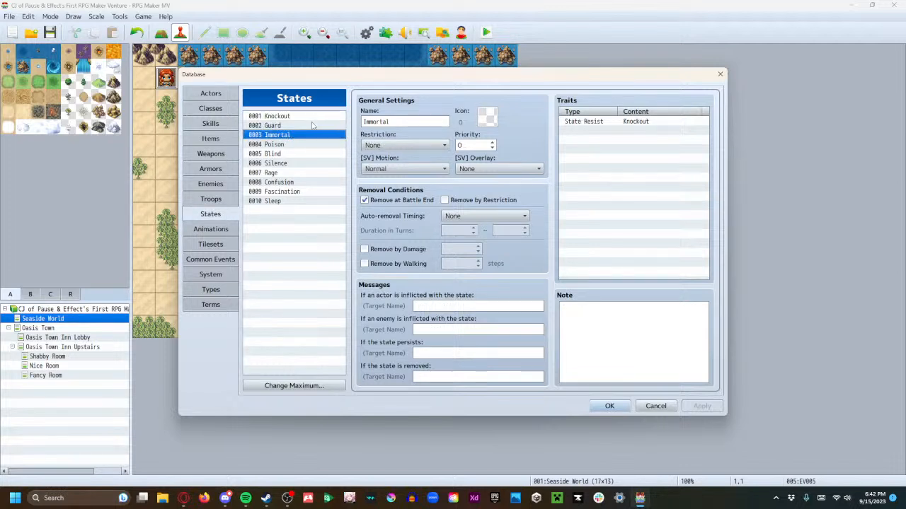
click(314, 125)
click(314, 144)
click(314, 154)
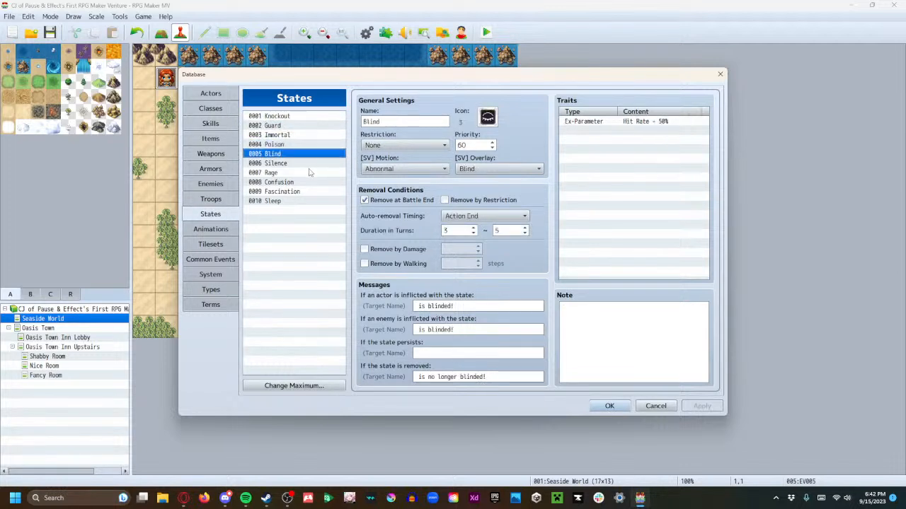
click(311, 173)
click(310, 164)
click(307, 182)
click(304, 191)
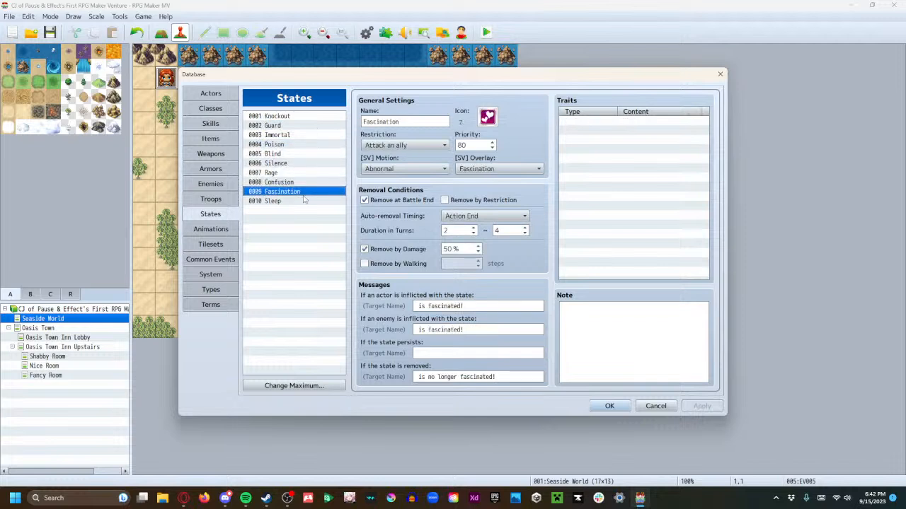
click(304, 201)
click(300, 125)
click(302, 116)
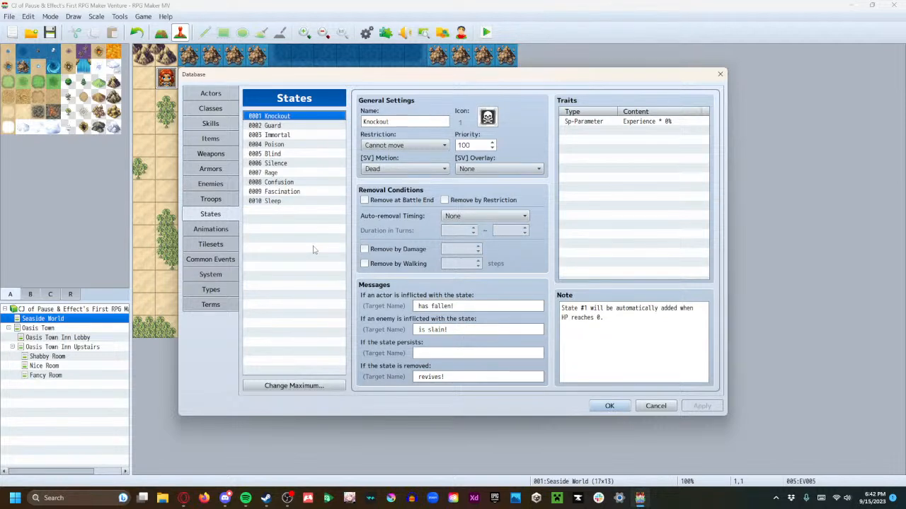
Raise the maximum number of states to 11 and name the new state "Burned"
click(304, 386)
click(287, 379)
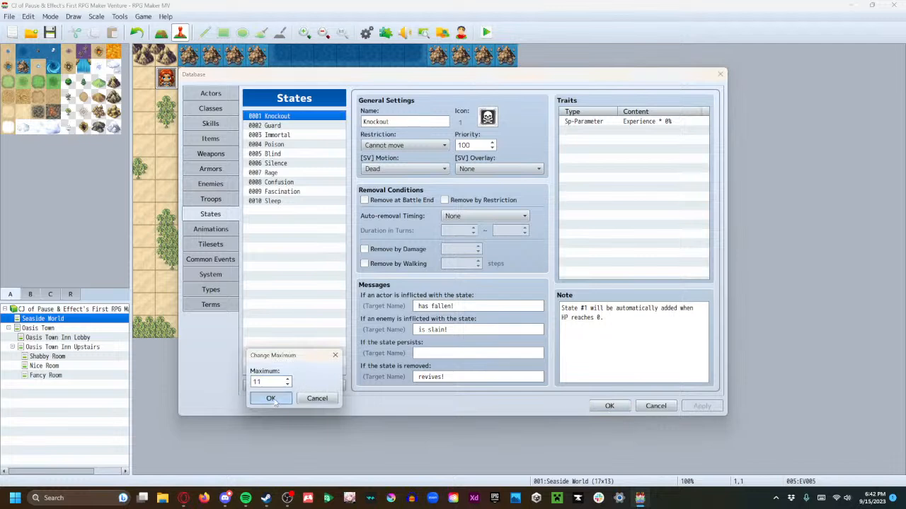
click(270, 399)
click(292, 211)
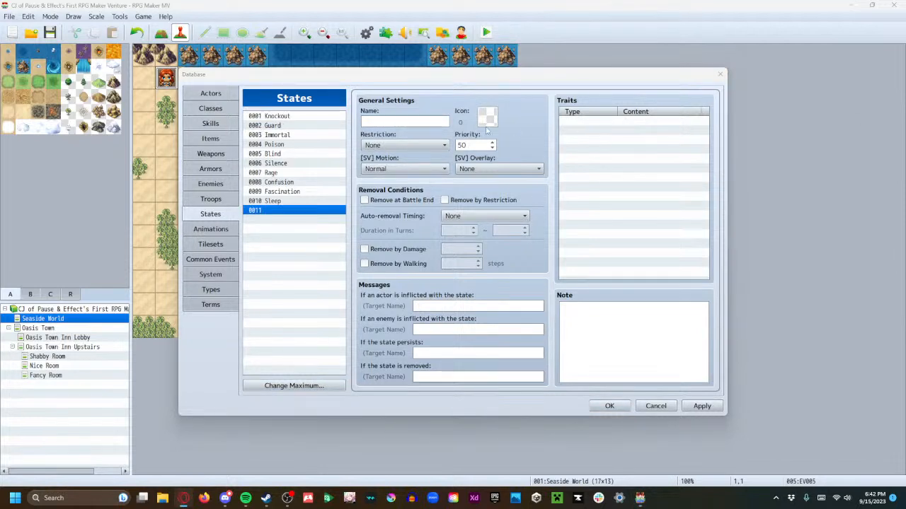
click(425, 123)
text(Burned)
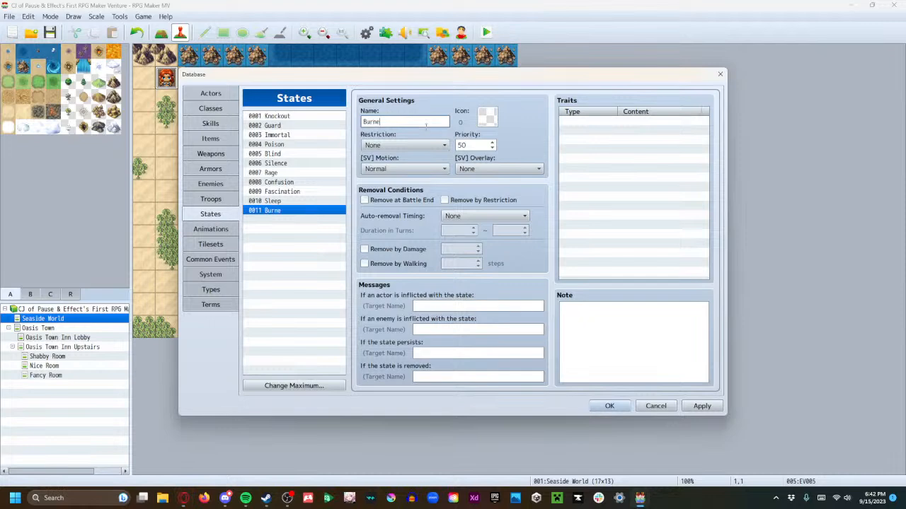
Assign the red flame icon, number 64, to the Burned state
double_click(493, 119)
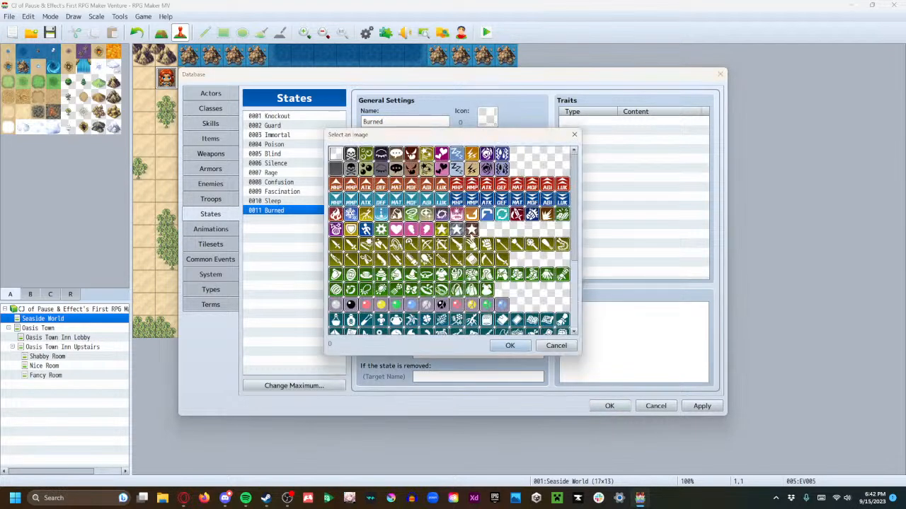
scroll(454, 239, down, 5)
scroll(454, 241, down, 3)
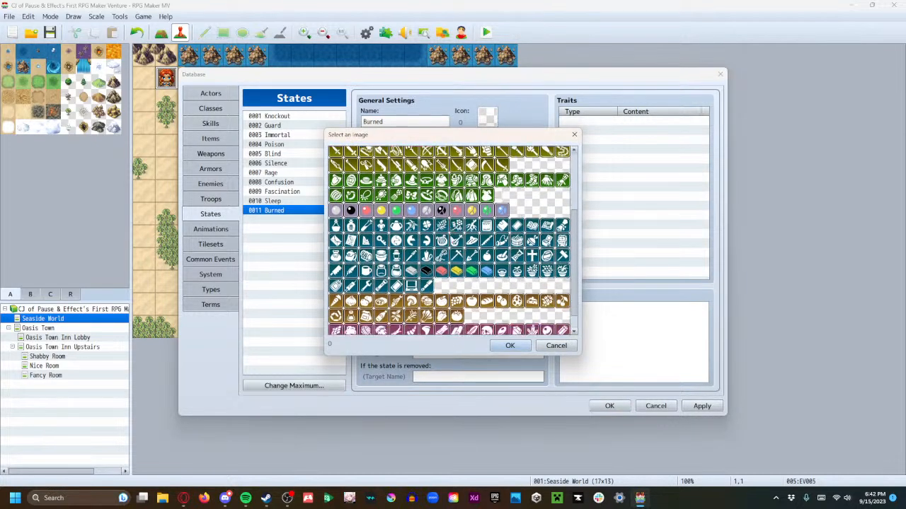
scroll(425, 281, up, 4)
scroll(425, 282, up, 5)
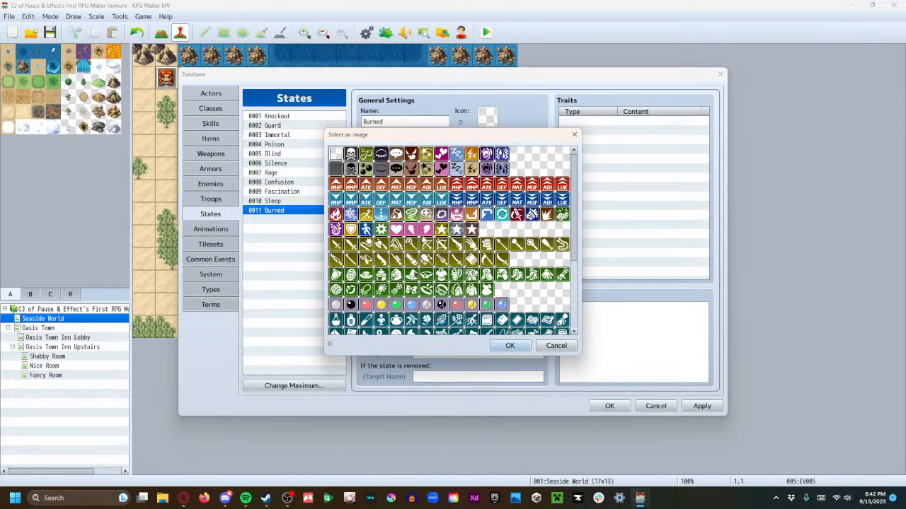
click(338, 215)
click(511, 346)
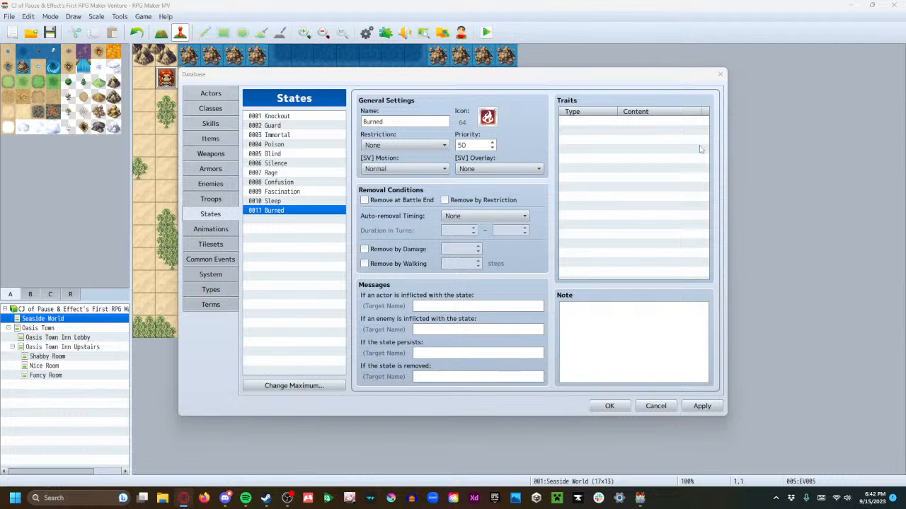
Try the "Attack an enemy" restriction on the Burned state and return the restriction to None
click(440, 146)
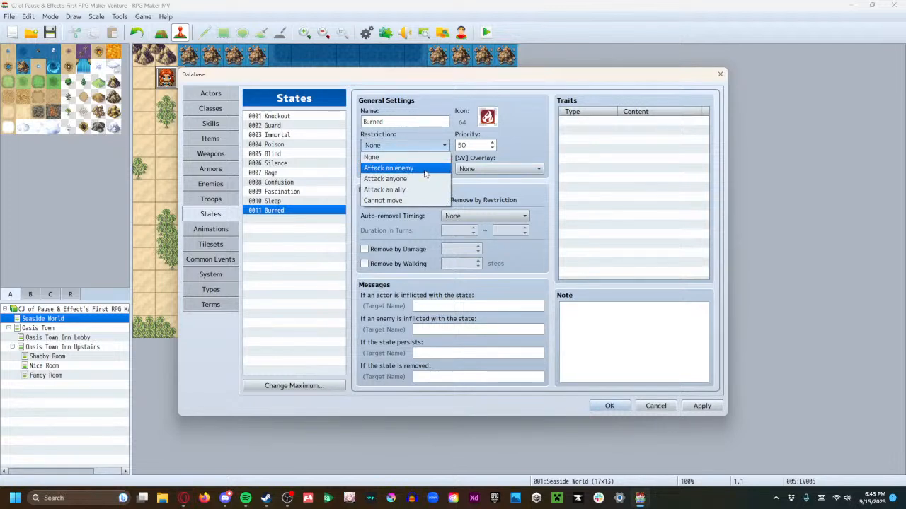
click(425, 170)
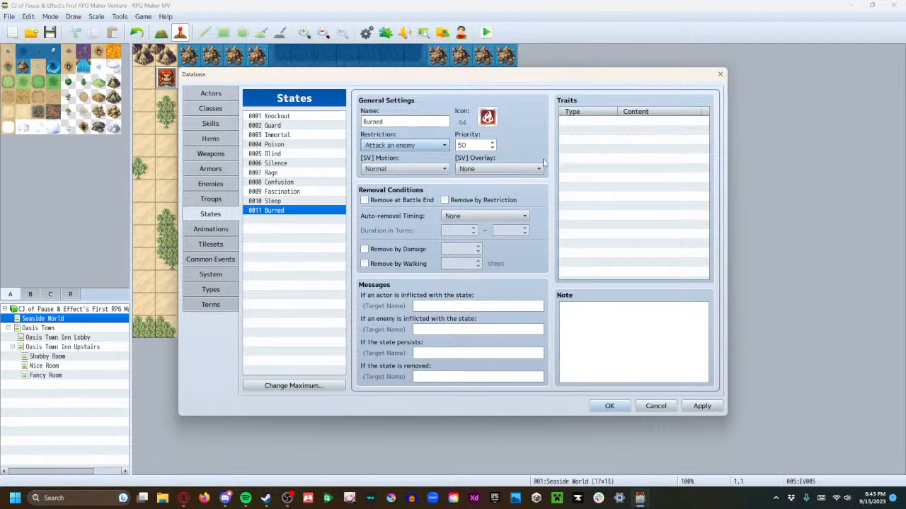
click(427, 145)
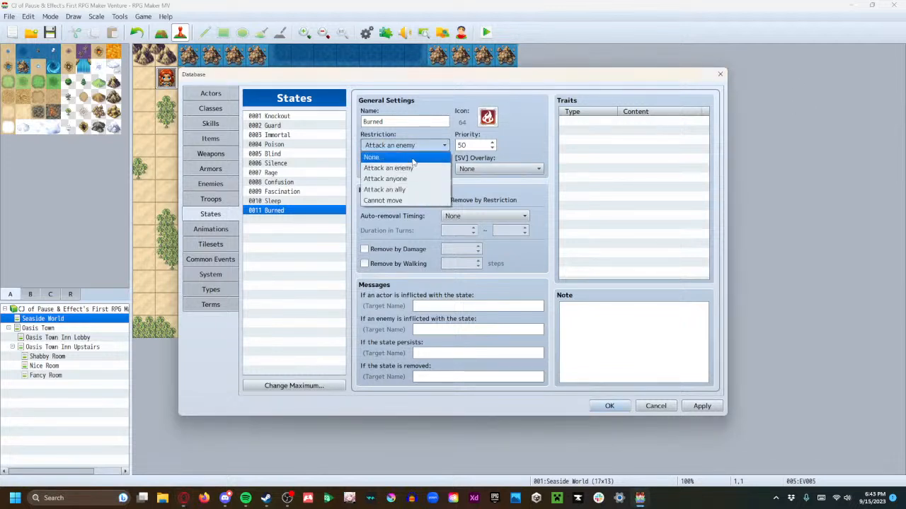
click(411, 156)
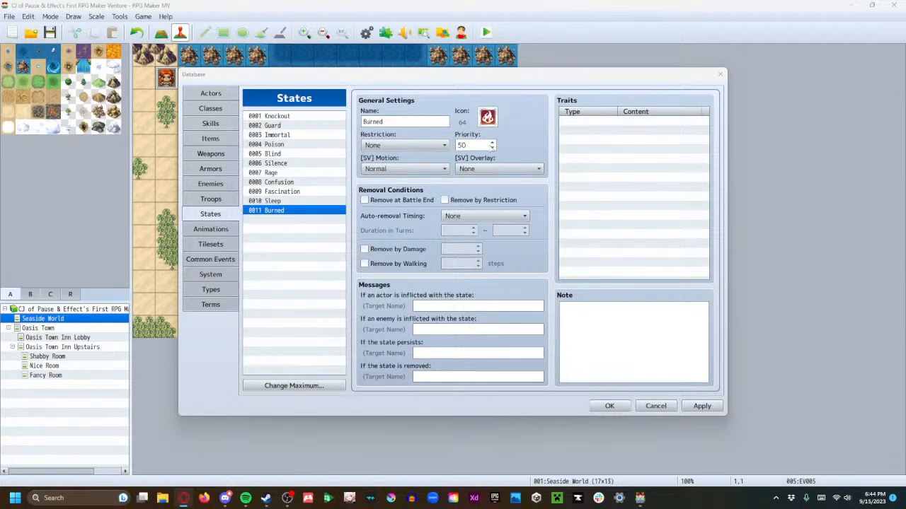
Set the Burned state's priority to 100 and keep its auto-removal timing at None
double_click(467, 145)
text(100)
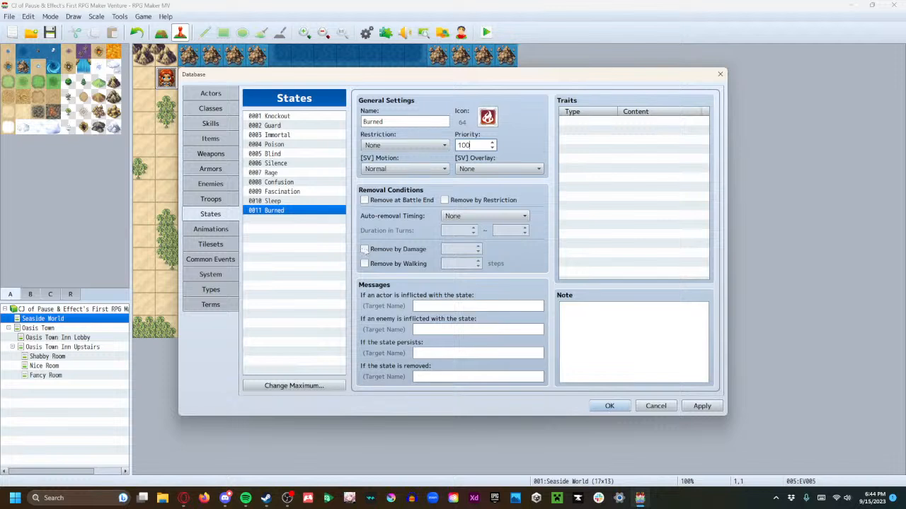
click(457, 217)
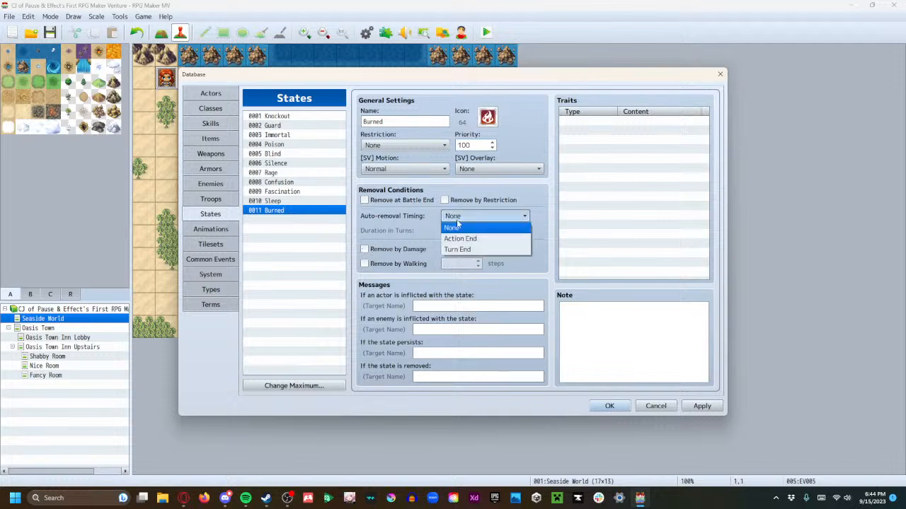
click(459, 227)
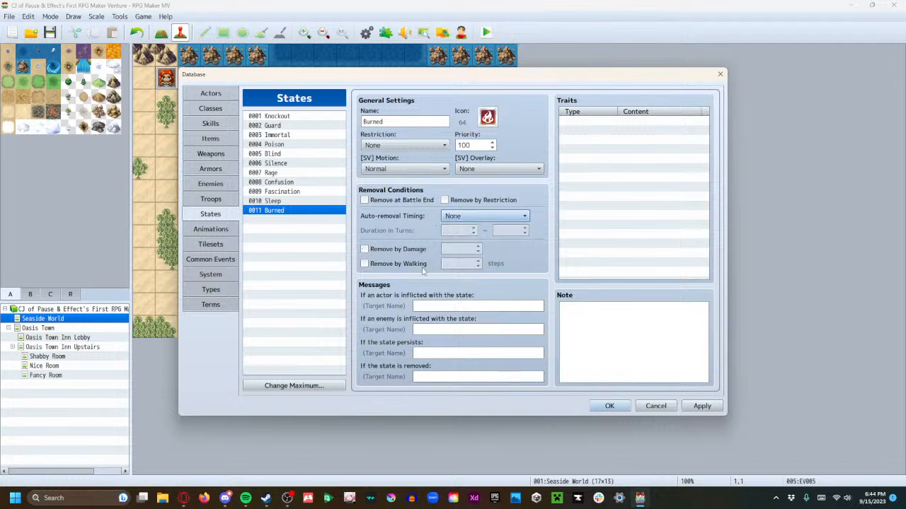
click(311, 202)
click(317, 211)
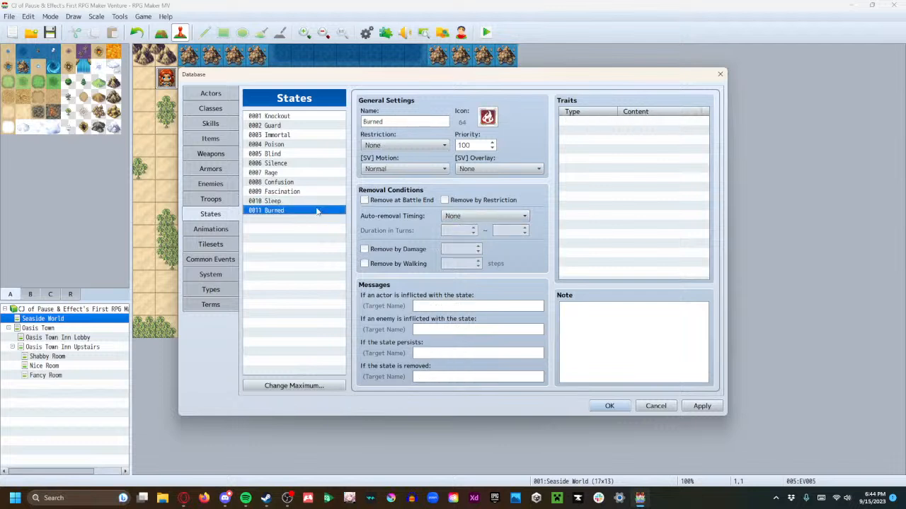
Set the Burned state's priority to 20
click(459, 145)
double_click(459, 145)
text(20)
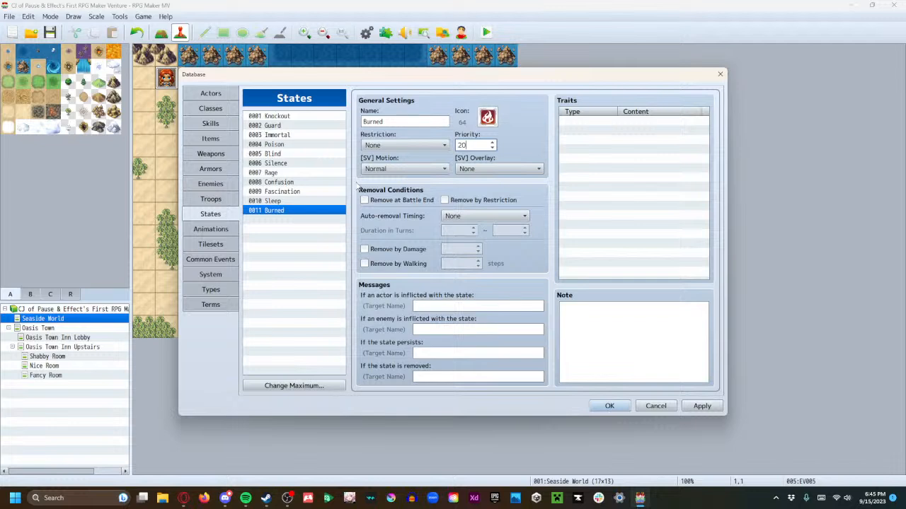
Give the Burned state the Abnormal side-view motion and the Poison side-view overlay
click(370, 169)
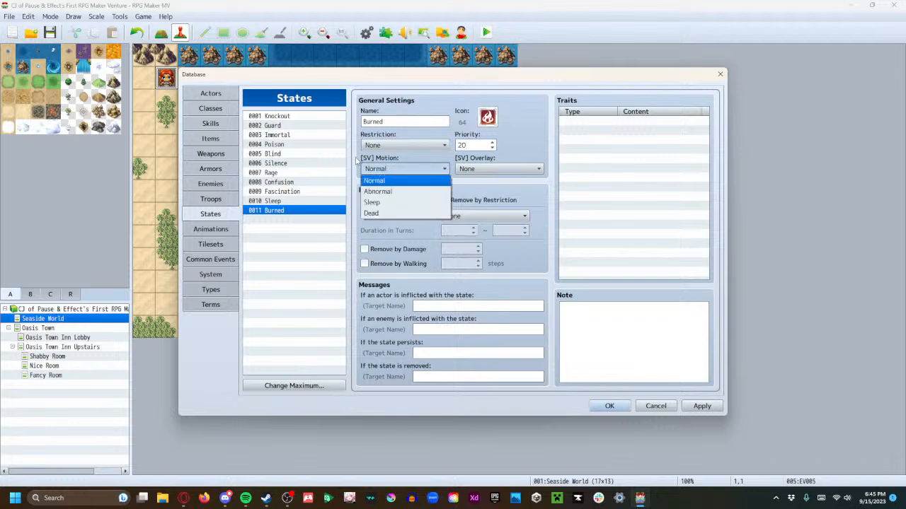
click(358, 161)
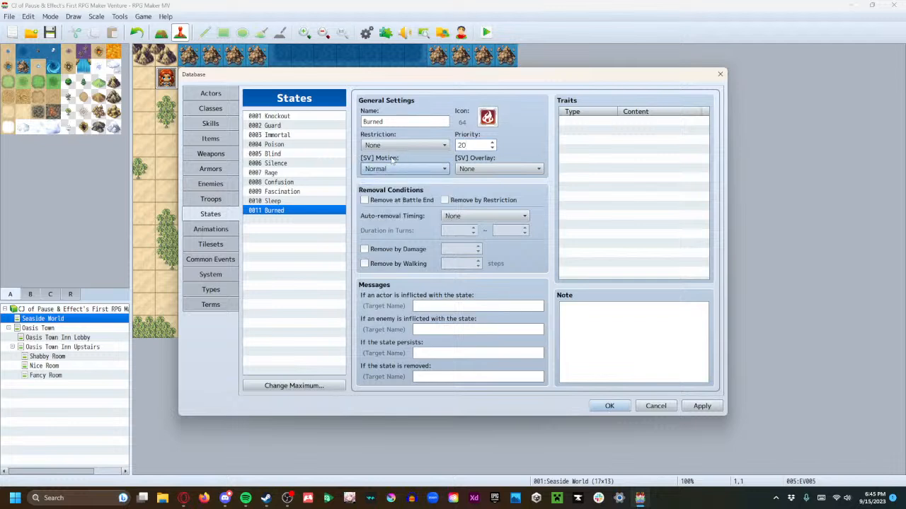
click(286, 116)
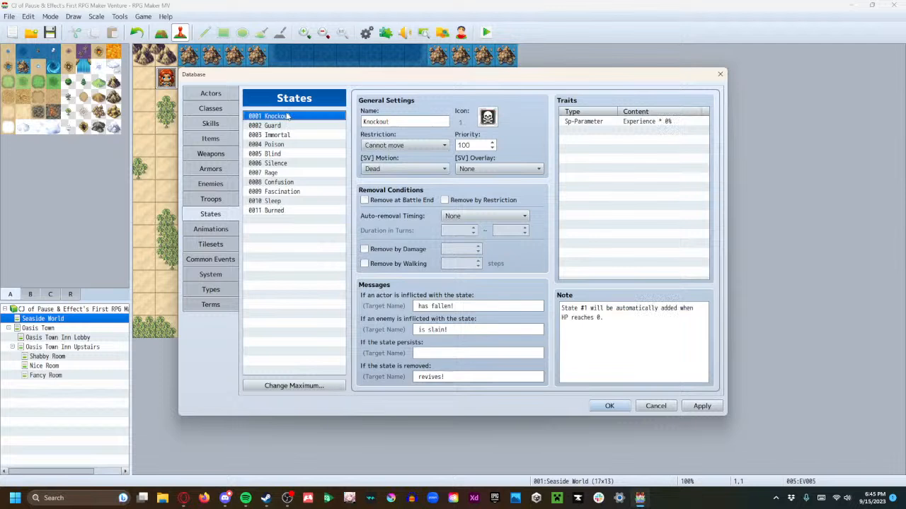
click(286, 211)
click(405, 169)
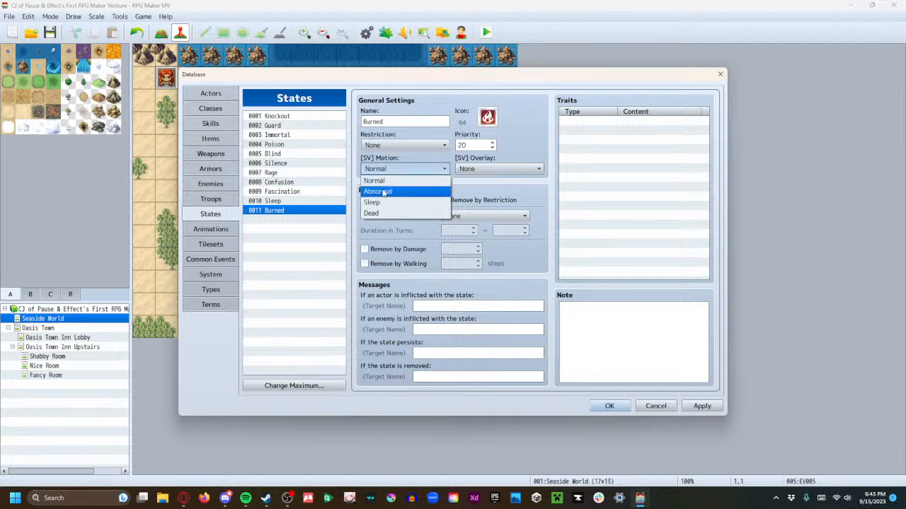
click(384, 192)
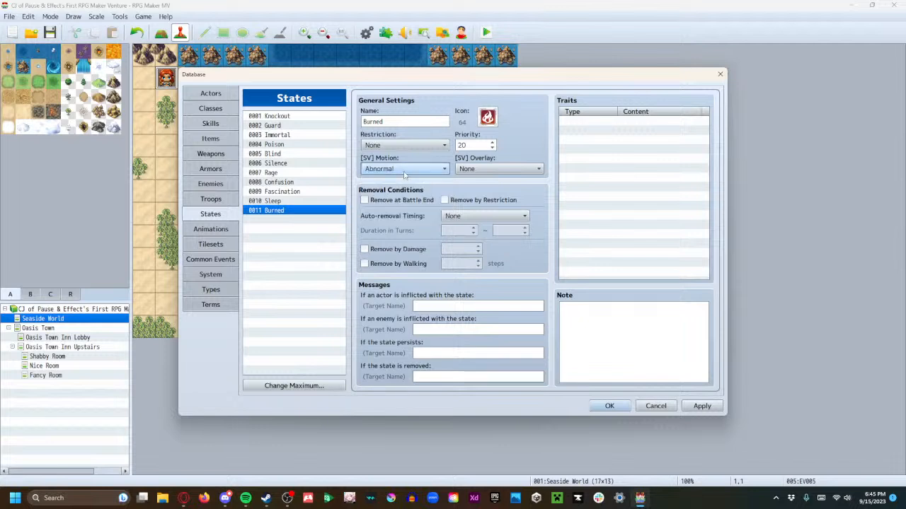
click(529, 169)
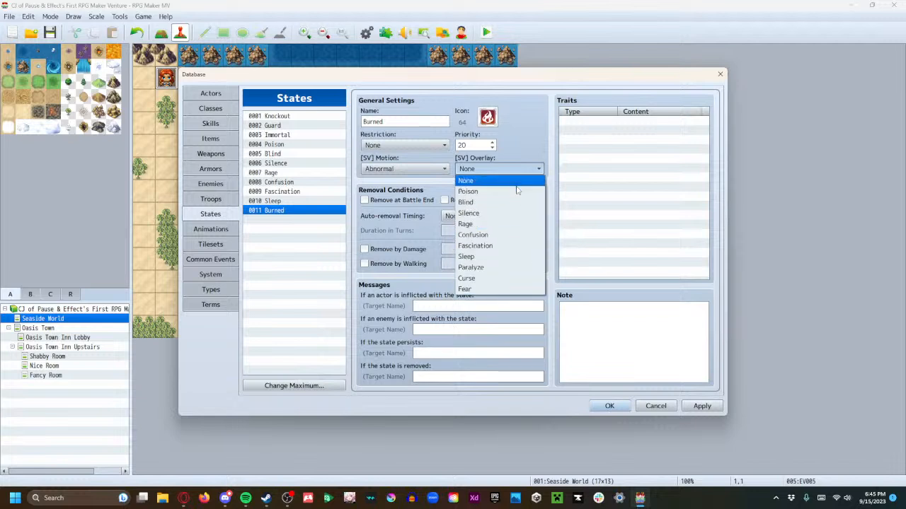
click(516, 192)
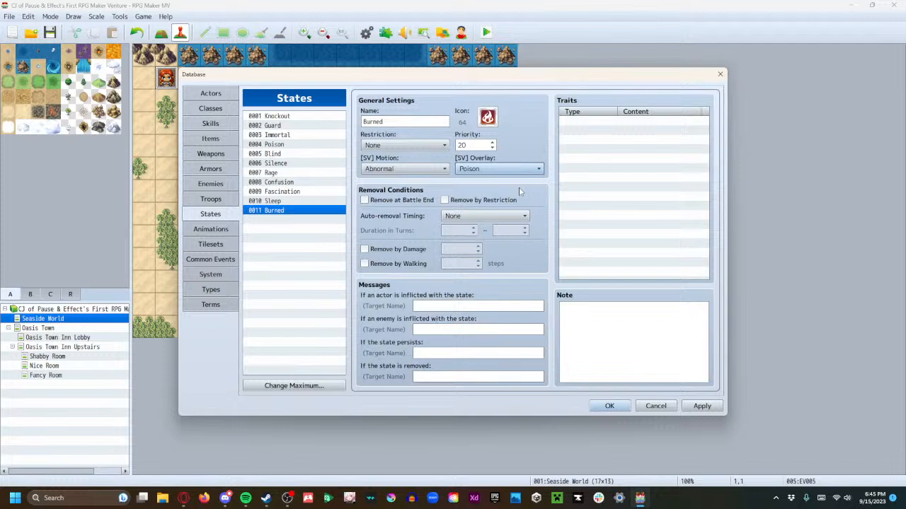
Make the Burned state end with the battle and set its removal message to "was cured of their burn!"
click(399, 202)
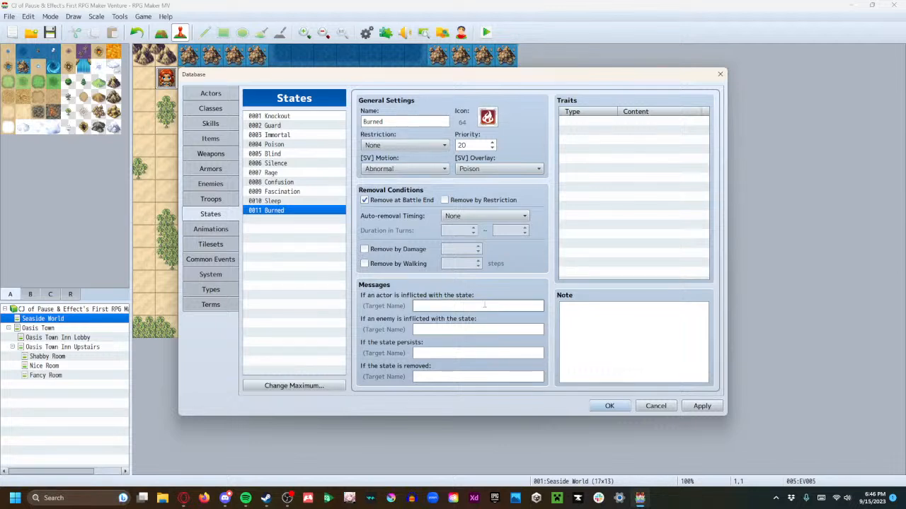
click(502, 375)
text(was cured of their burn!)
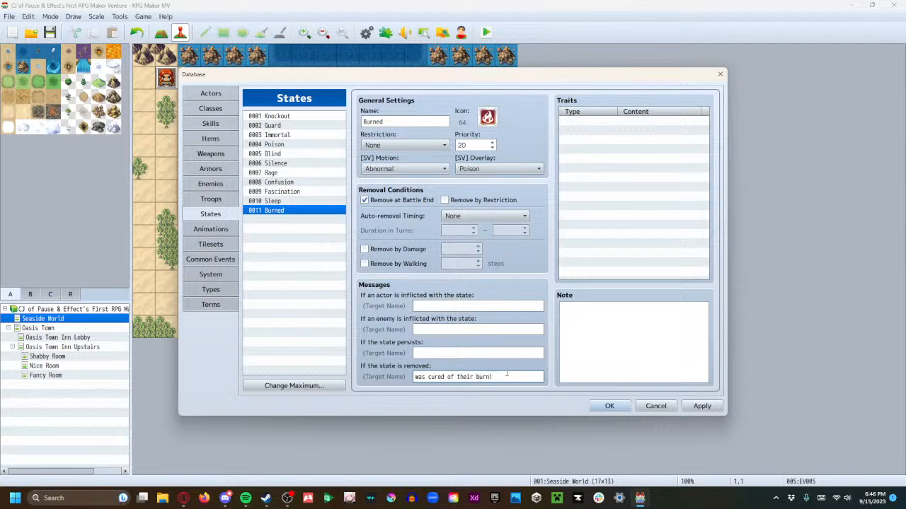
Set the actor and enemy infliction messages to "was burned!" and the persistence message to "is burned!"
click(477, 307)
text(was burned!)
click(460, 329)
text(was burned!)
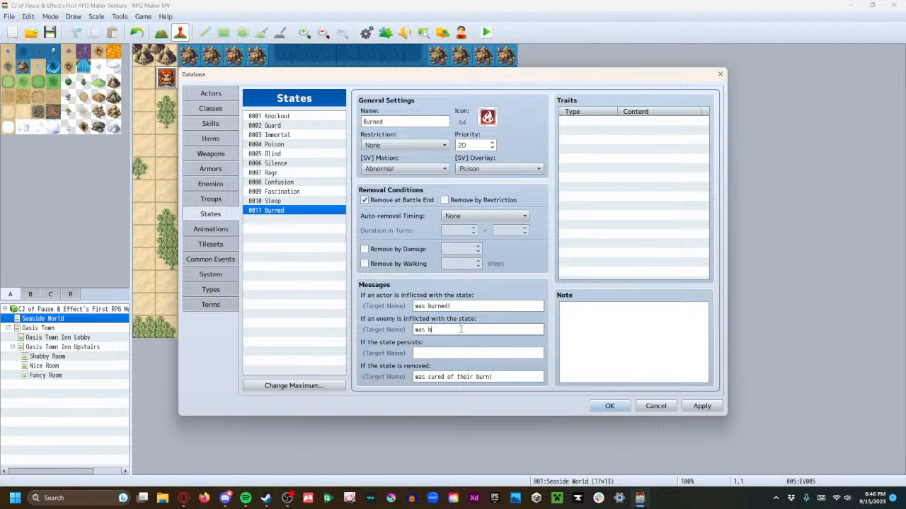
click(452, 351)
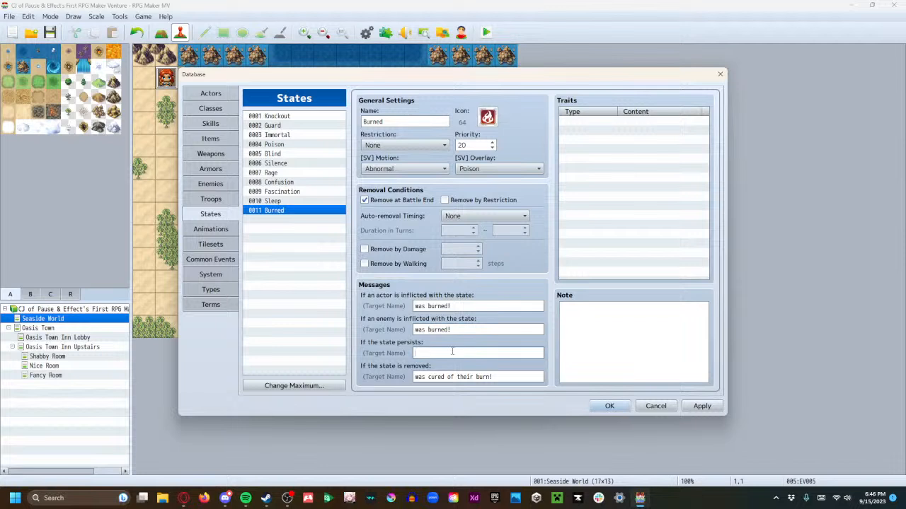
text(is burned!)
Leave auto-removal timing at None and make the Burned state removable by walking 20 steps
click(478, 216)
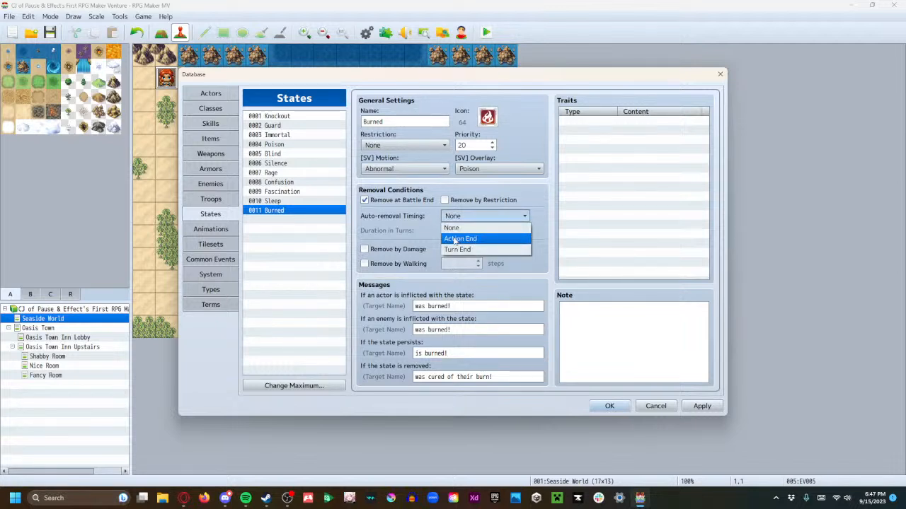
click(527, 195)
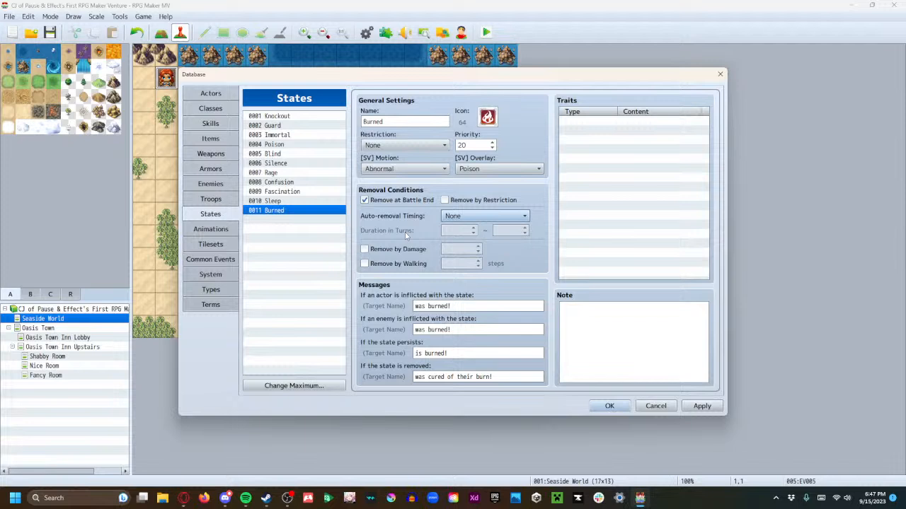
click(365, 263)
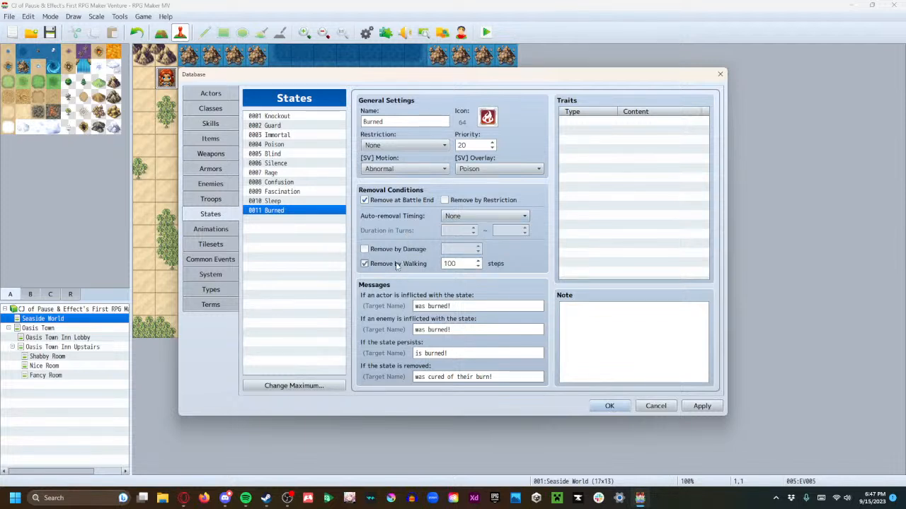
click(455, 263)
text(20)
Start a new trait for the Burned state and look through the available trait categories, from Rate to Other
click(634, 122)
double_click(633, 121)
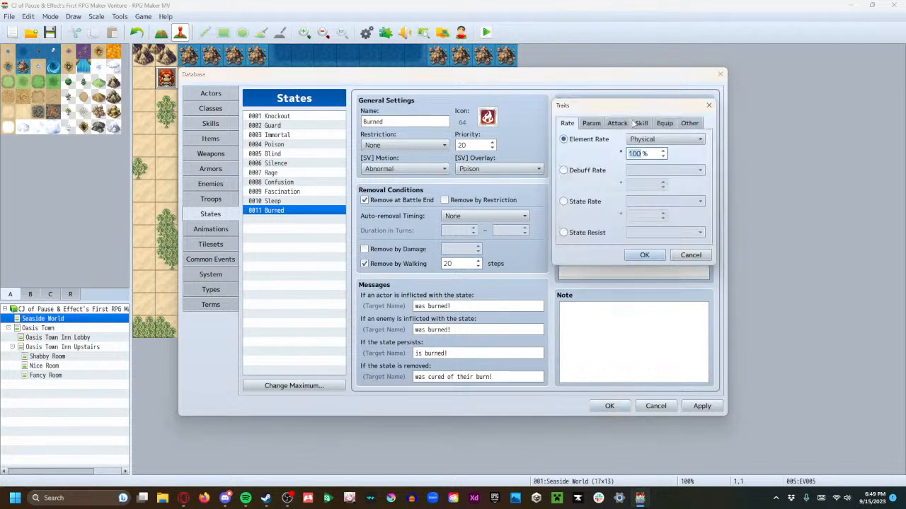
click(586, 125)
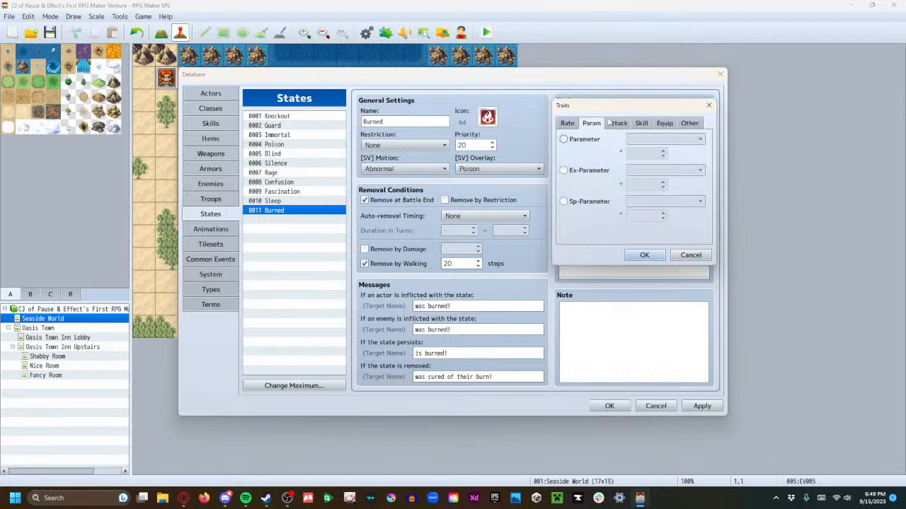
click(610, 123)
click(643, 125)
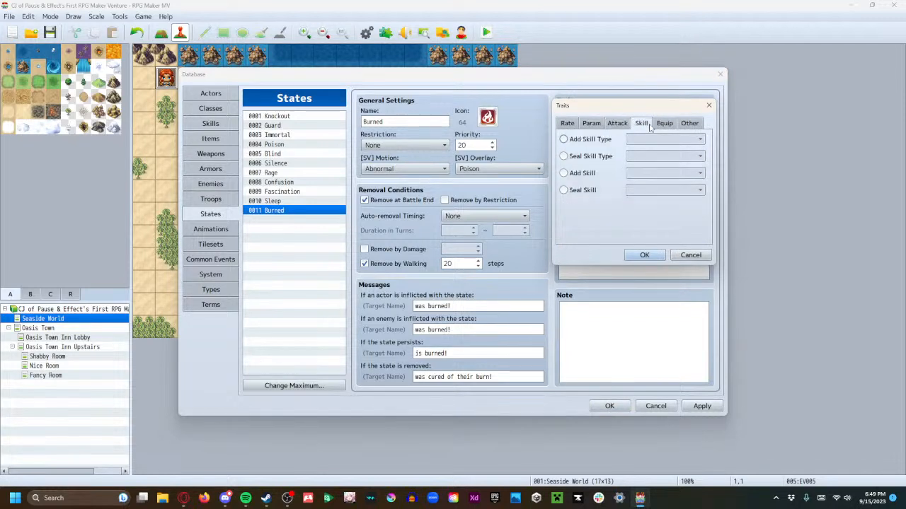
click(667, 126)
click(697, 123)
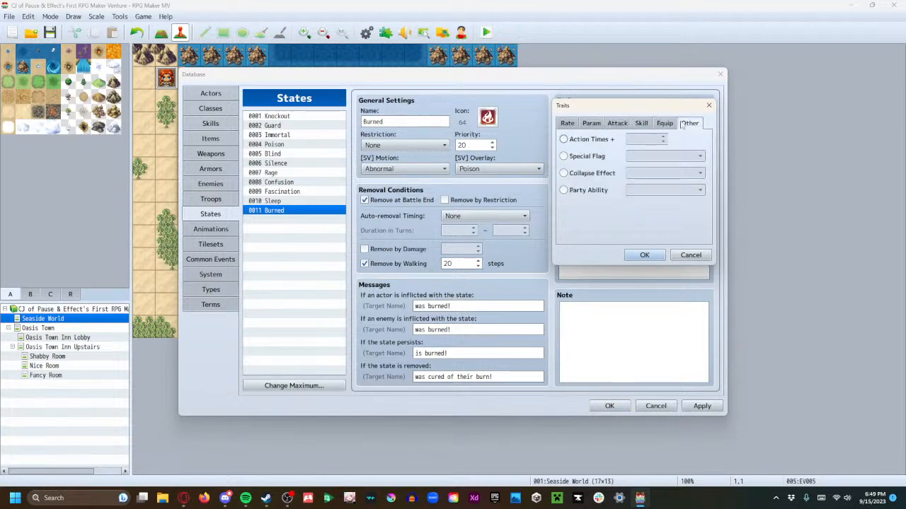
click(567, 124)
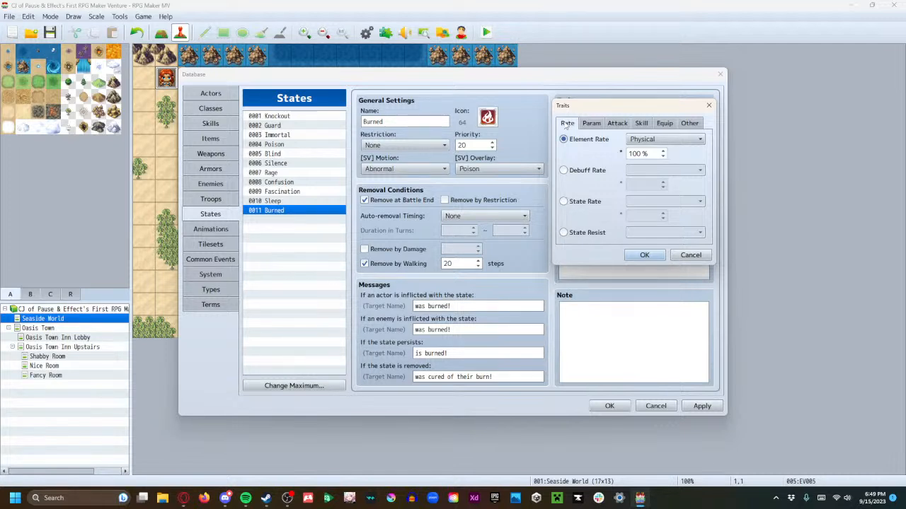
Add a parameter trait that multiplies Attack by 50% to the Burned state, and apply the database changes
click(593, 124)
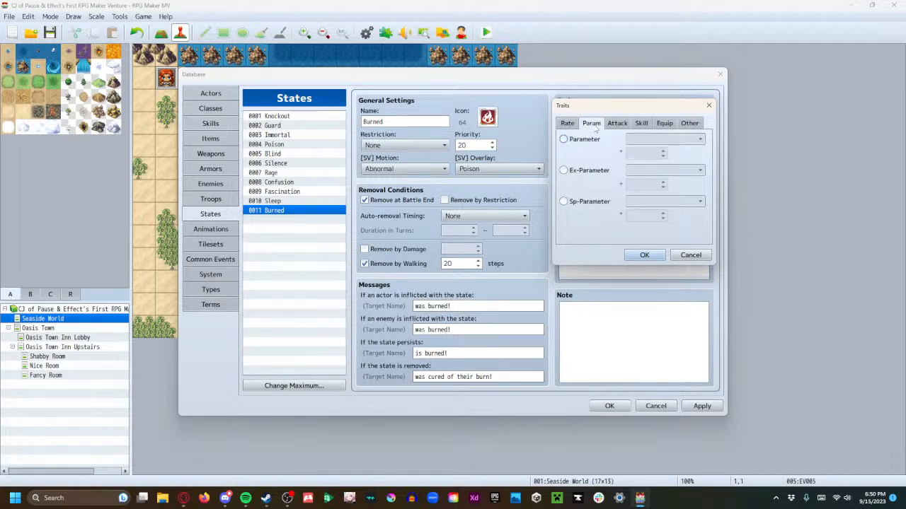
click(645, 139)
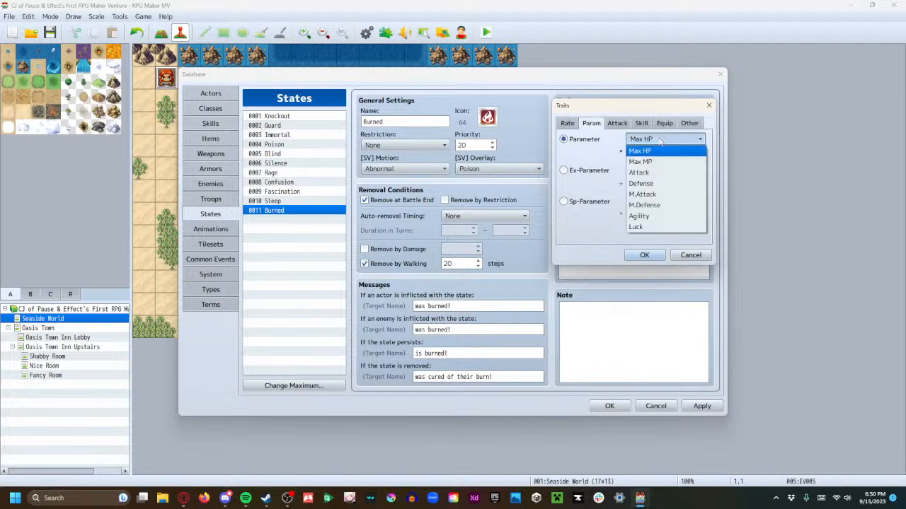
click(659, 173)
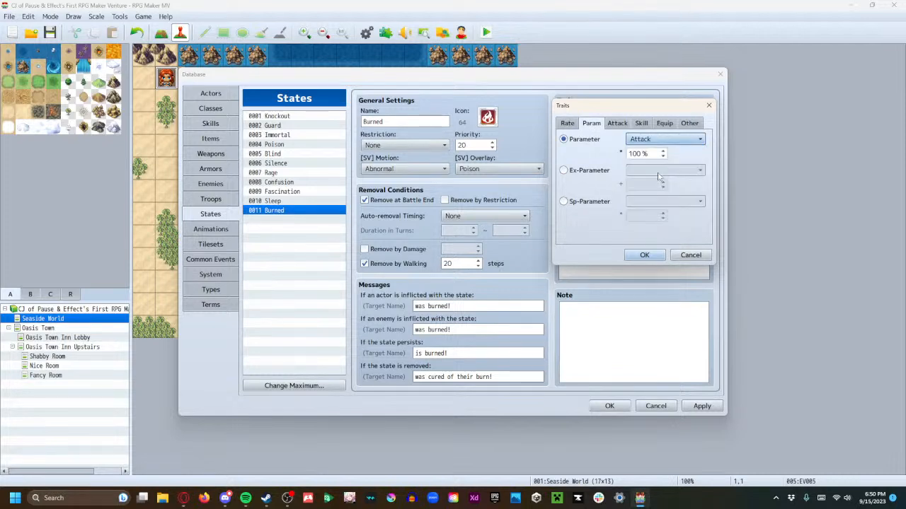
click(663, 157)
double_click(662, 156)
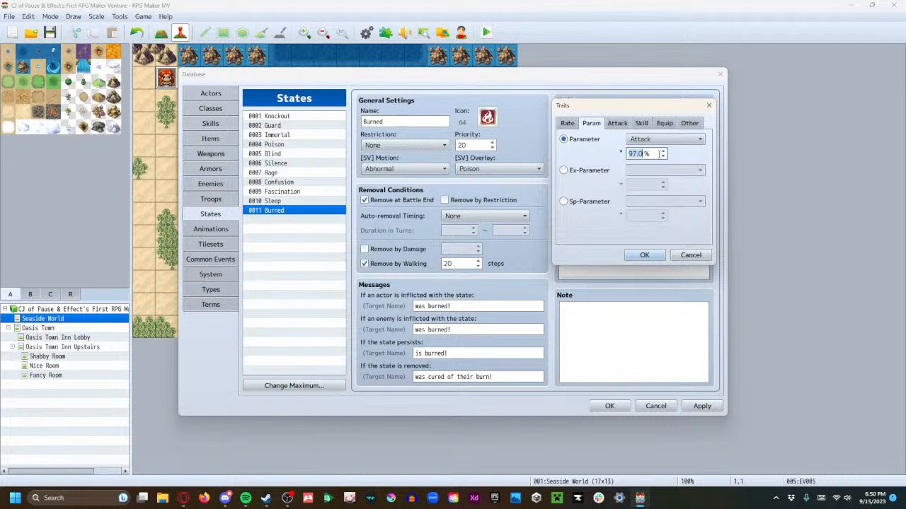
text(50)
click(640, 256)
click(690, 409)
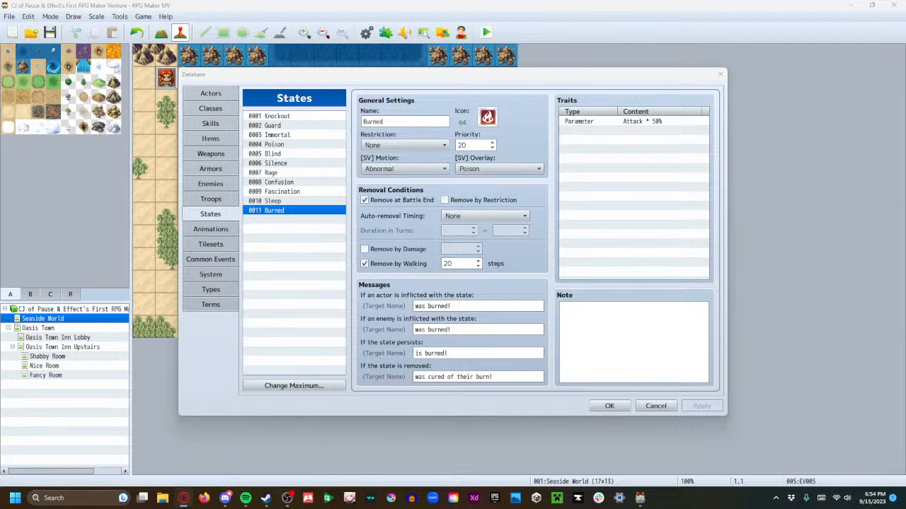
Look through the first five entries in the Actors database and return to the first actor
click(210, 94)
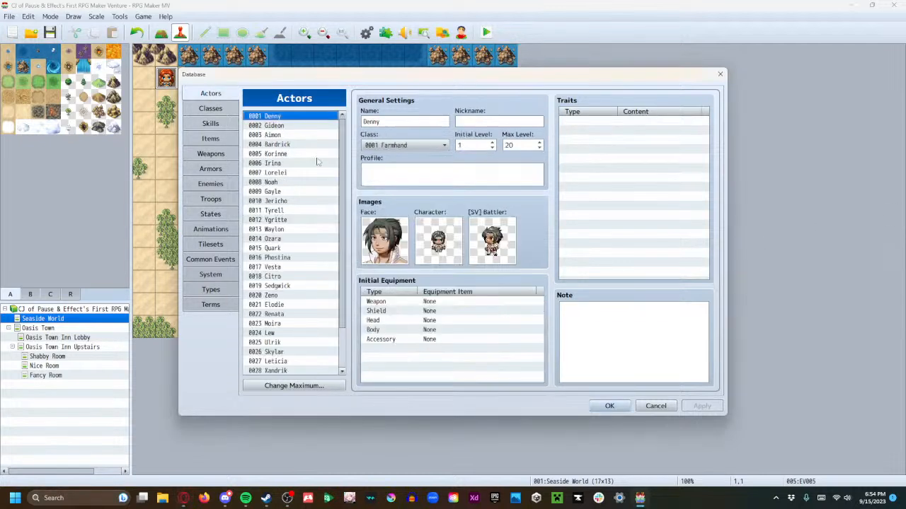
click(286, 125)
click(287, 144)
click(285, 153)
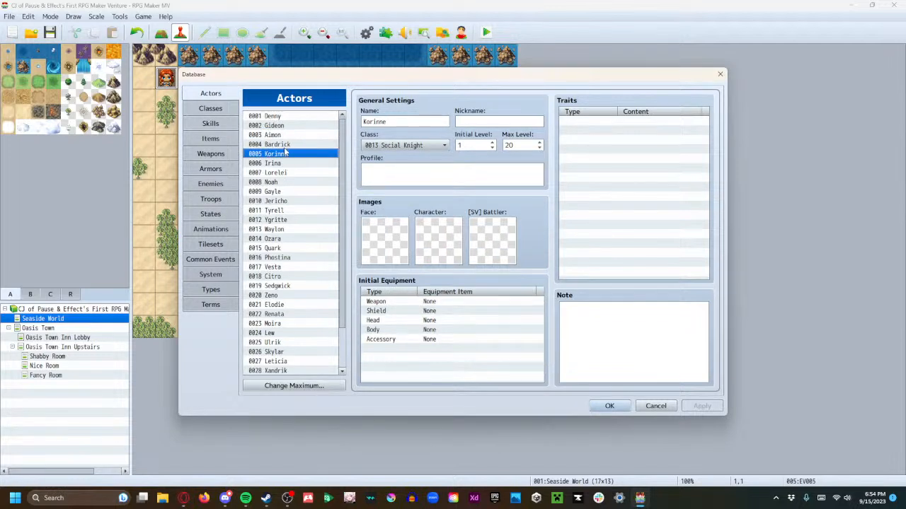
click(287, 144)
click(287, 116)
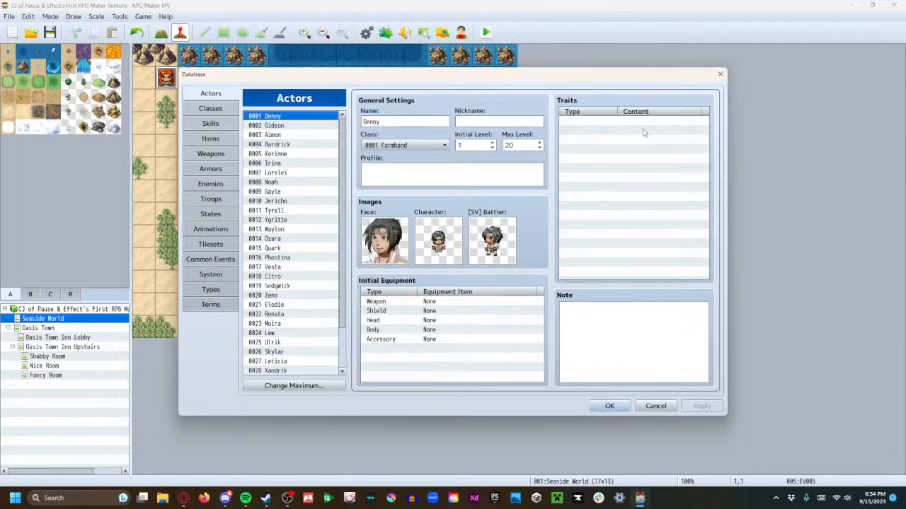
Look at the Skill and Rate trait options for the first actor without adding a trait
double_click(614, 121)
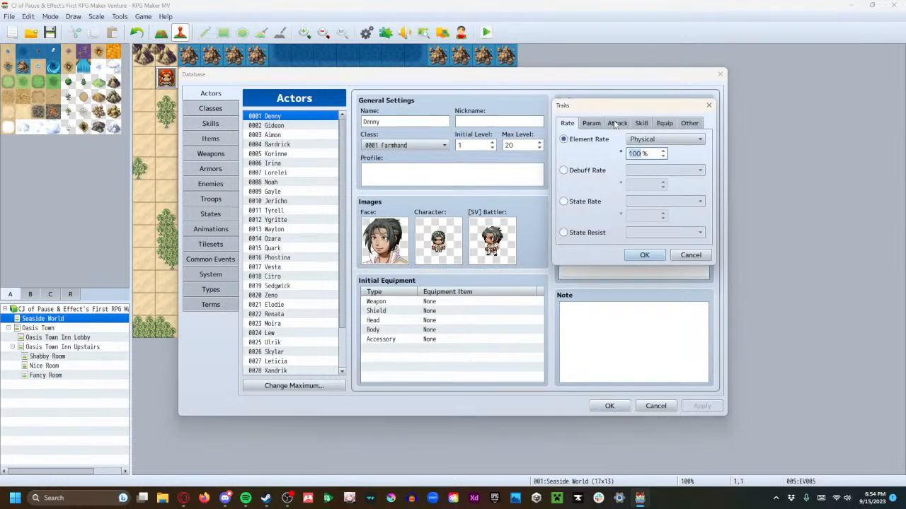
click(639, 123)
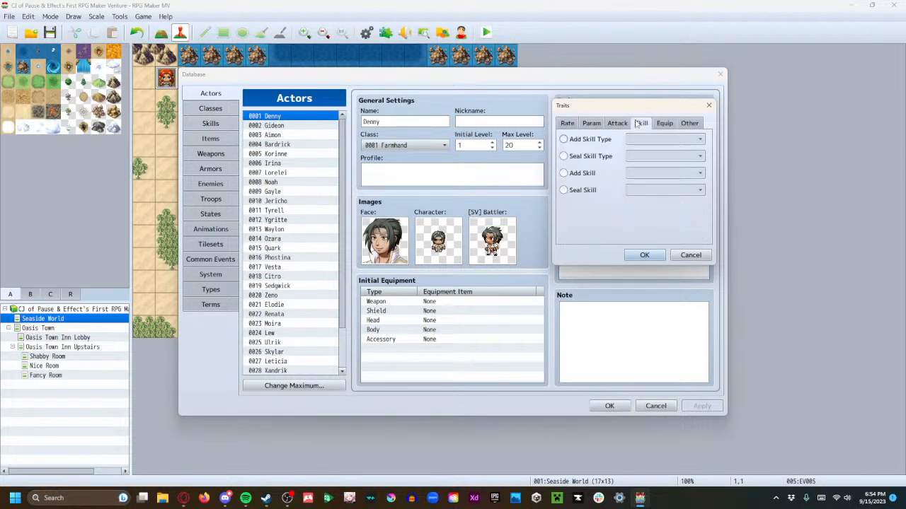
click(566, 125)
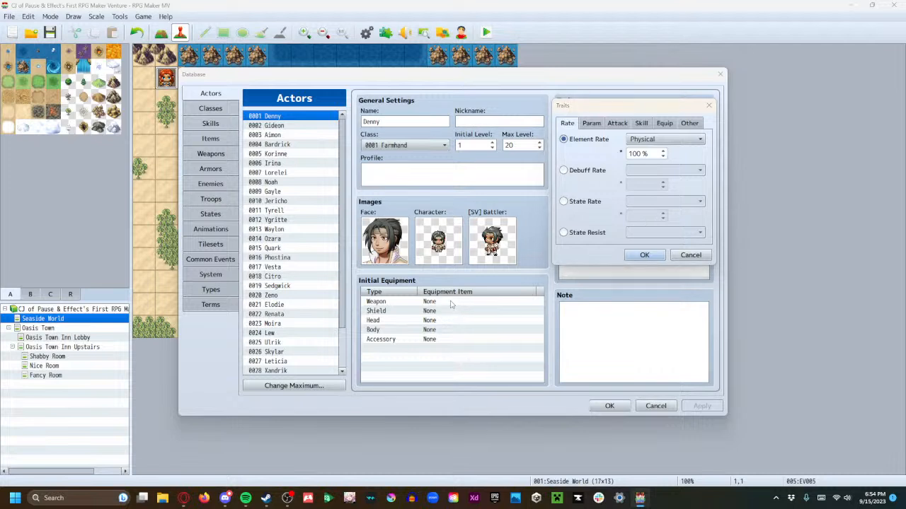
click(690, 255)
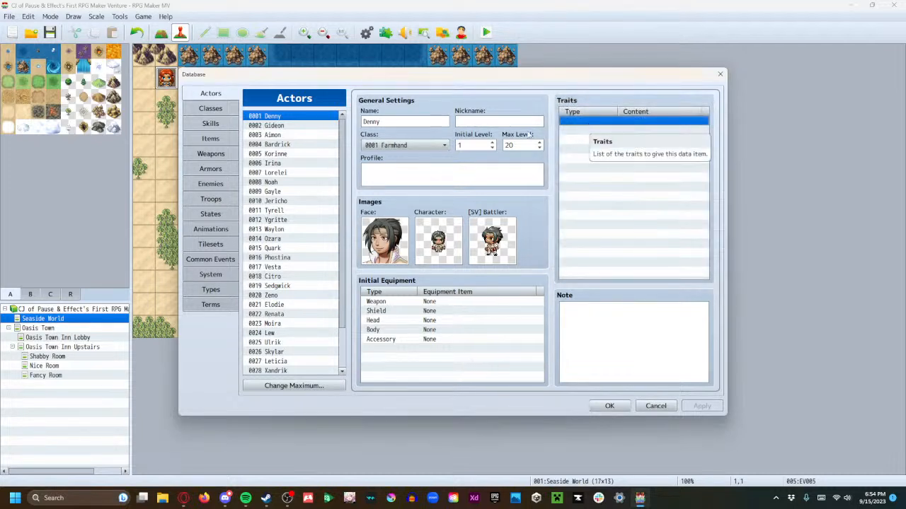
Compare the traits and learned skills of the Farmhand, Reaper and Harvester classes
click(208, 109)
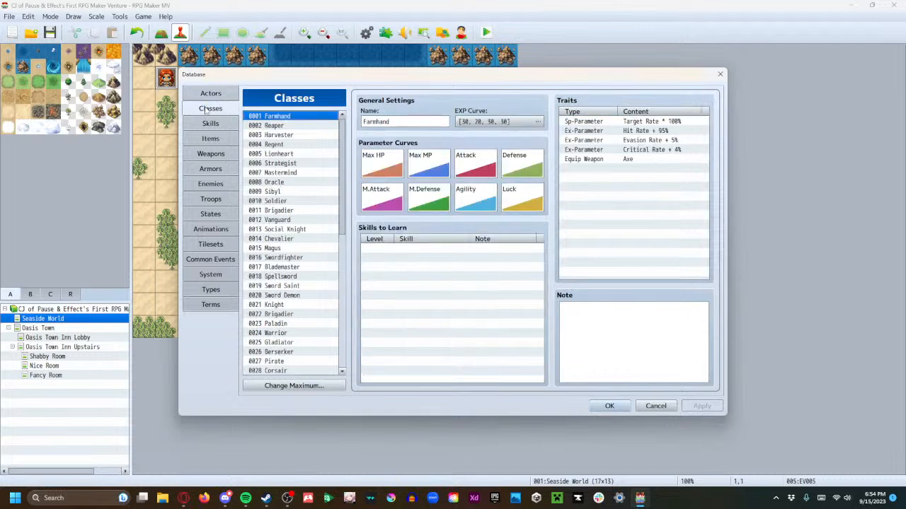
click(273, 126)
click(280, 135)
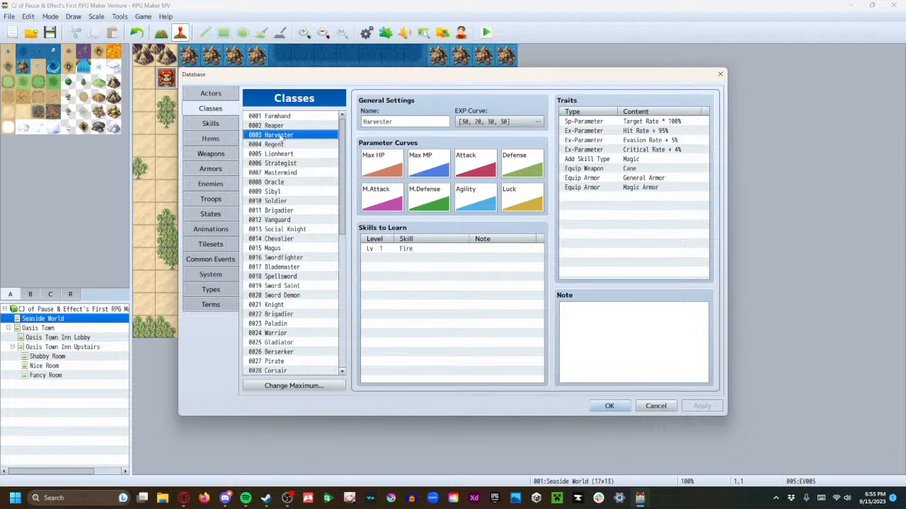
click(283, 118)
click(286, 135)
click(285, 126)
click(286, 135)
click(289, 126)
click(290, 117)
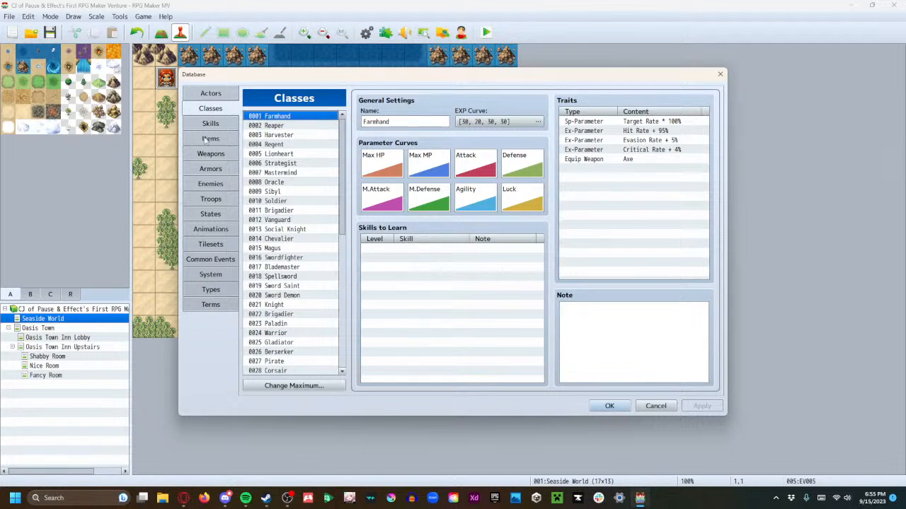
Look through the full actor list down to its last entries
click(210, 93)
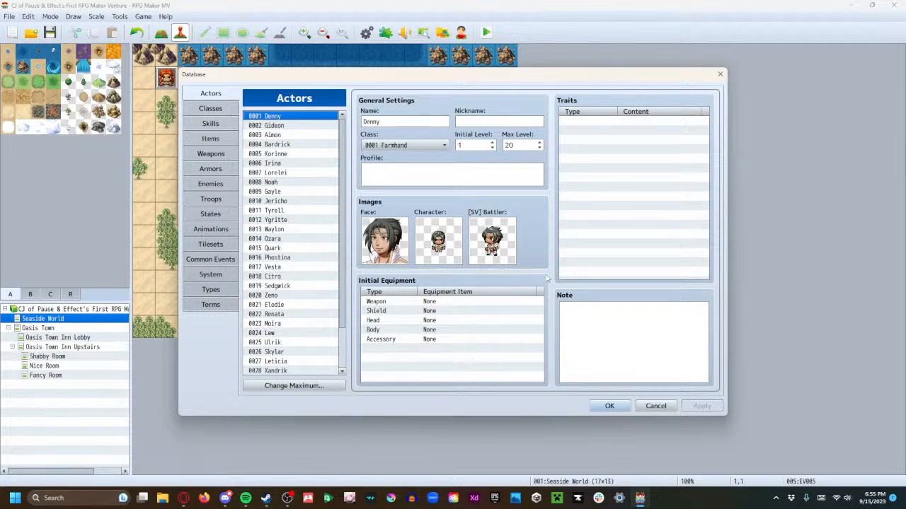
scroll(338, 301, down, 1)
scroll(340, 310, down, 2)
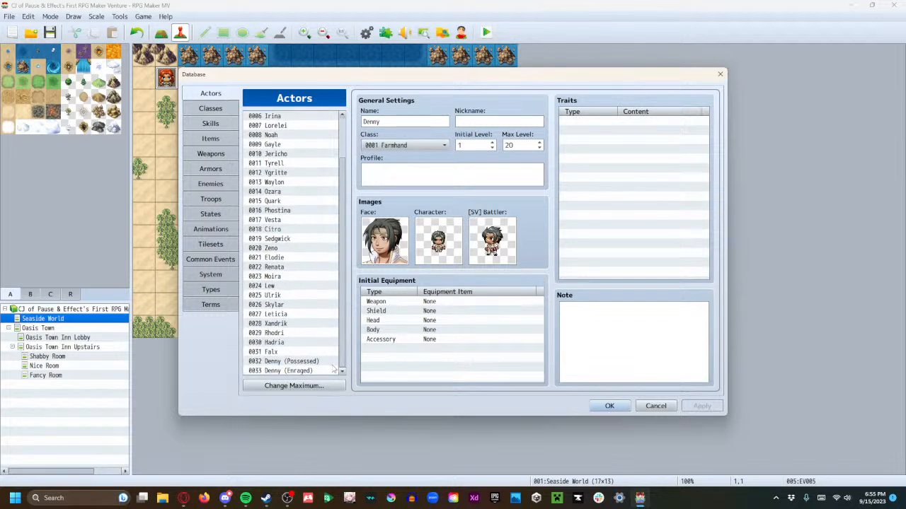
scroll(344, 326, up, 1)
drag(344, 218, 342, 195)
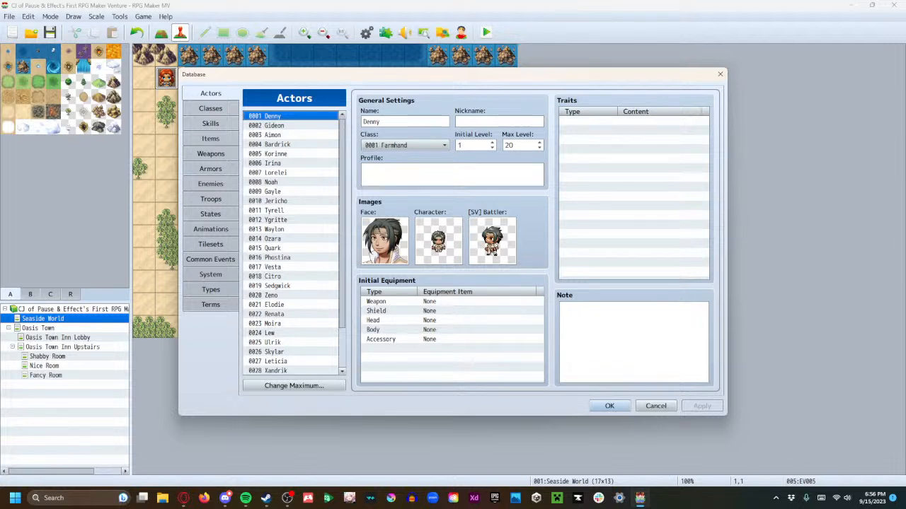
Add an Element Rate trait of Physical at 100% to the first actor
double_click(594, 122)
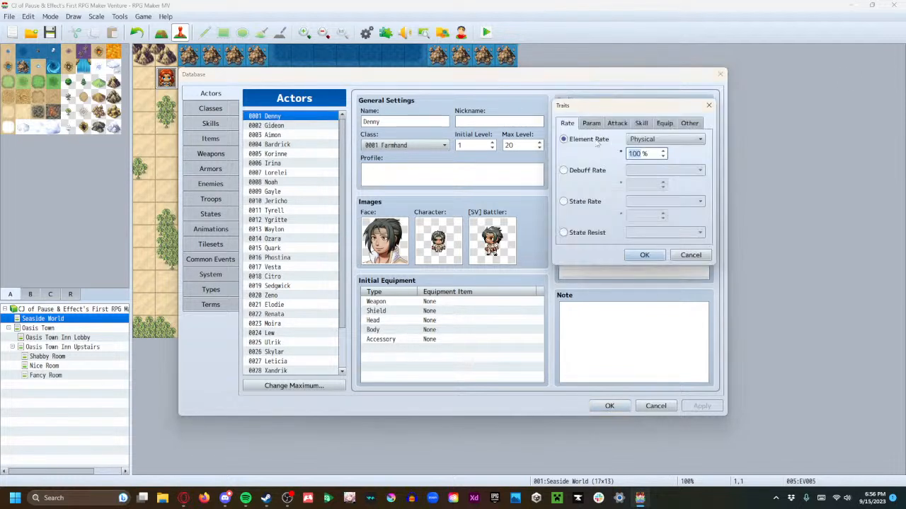
mouse_move(602, 142)
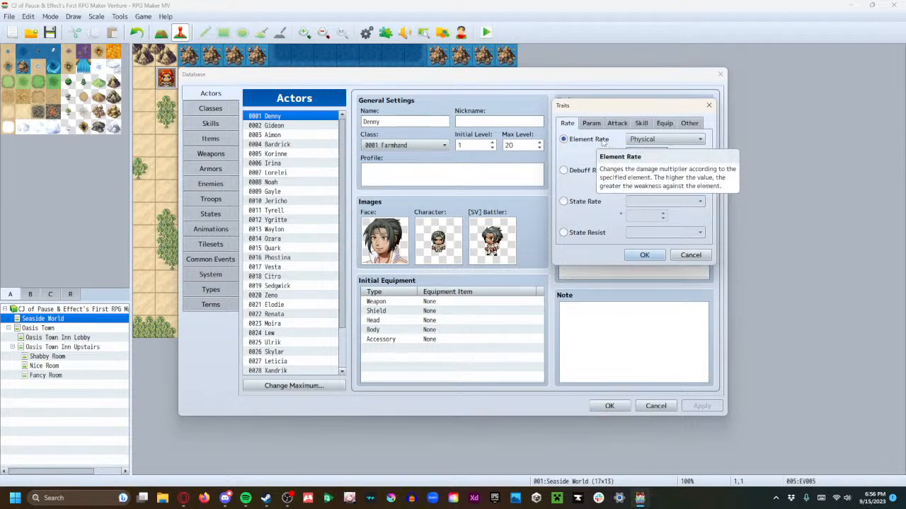
click(637, 140)
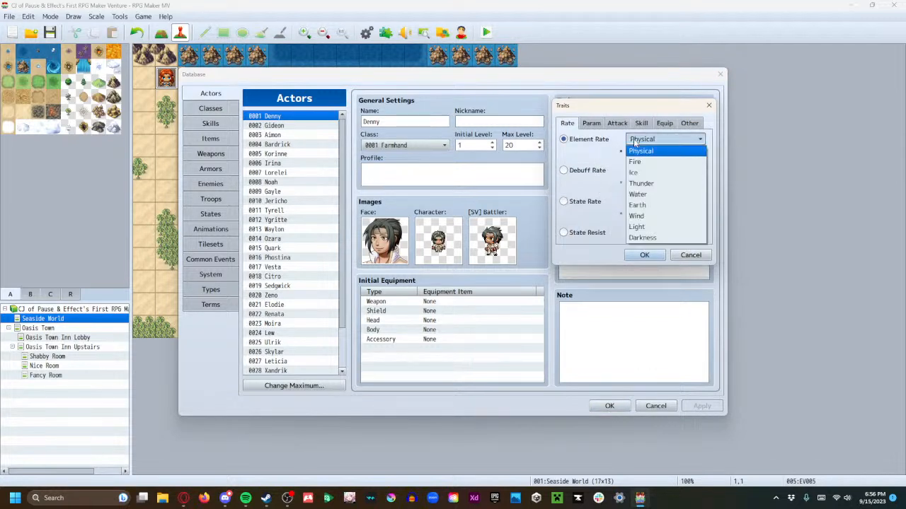
click(592, 155)
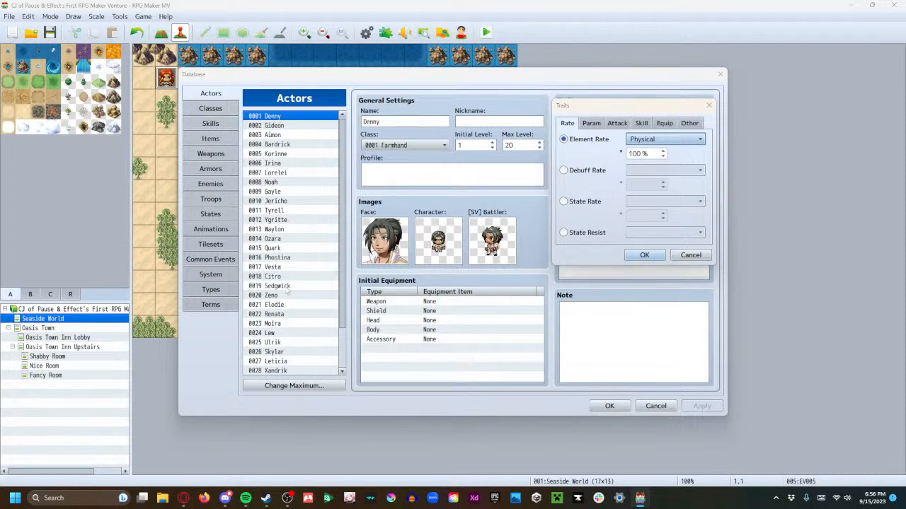
click(644, 255)
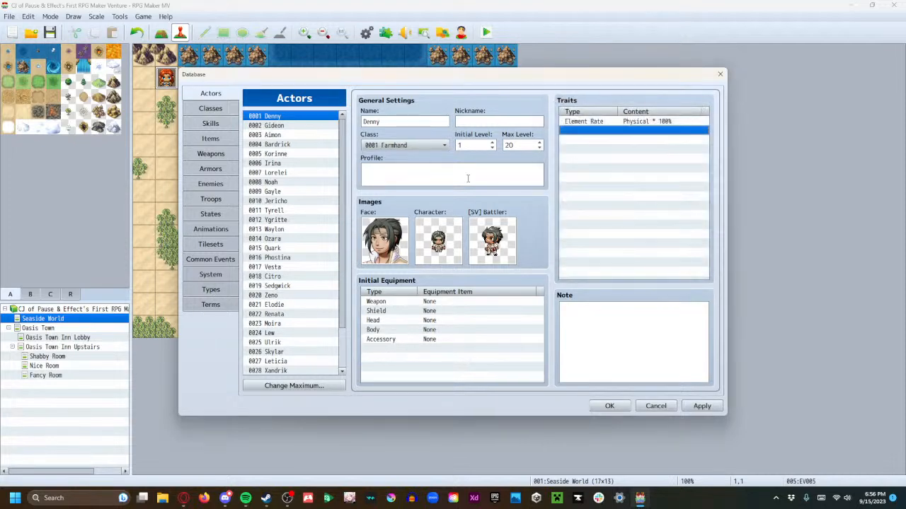
Check the element list in the database types, and change the first actor's Element Rate trait to Water at 50%
click(211, 289)
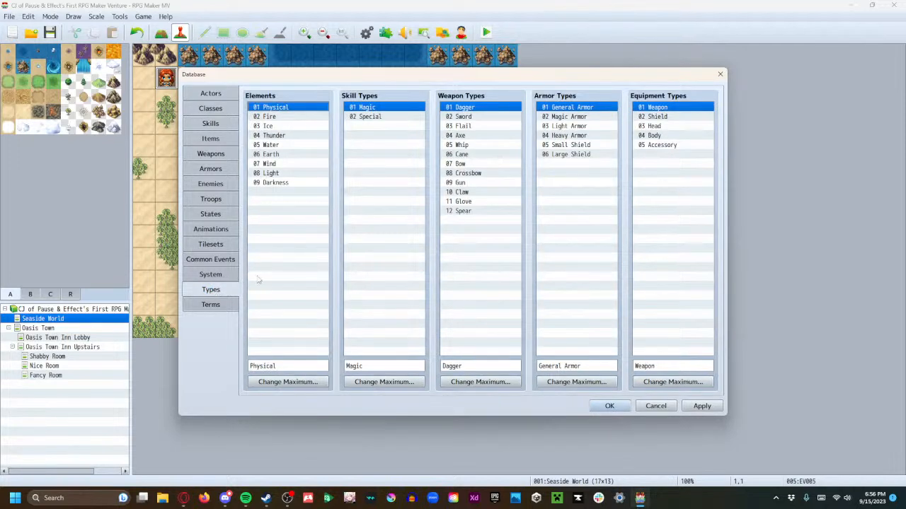
click(211, 93)
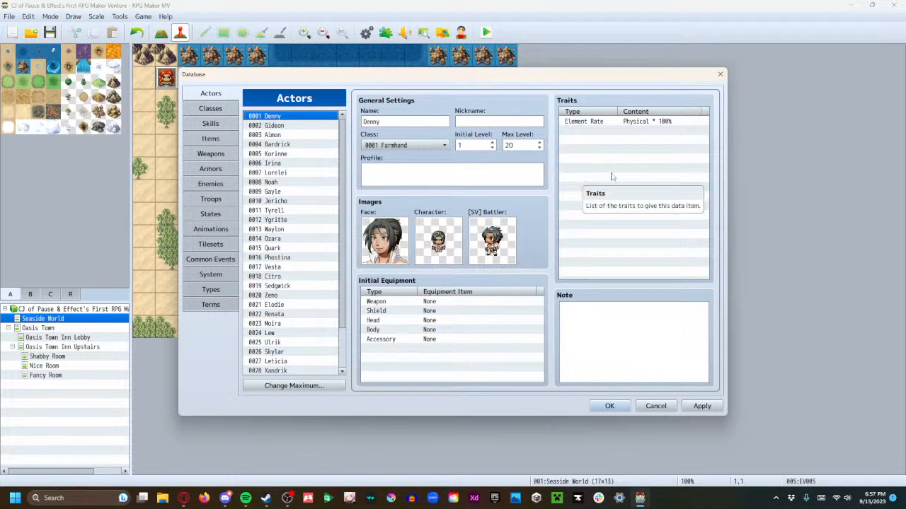
double_click(638, 122)
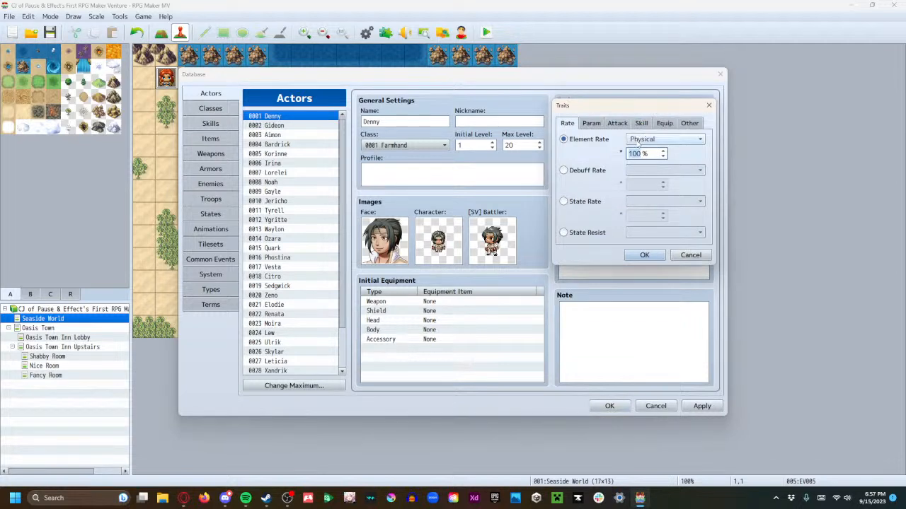
text(50)
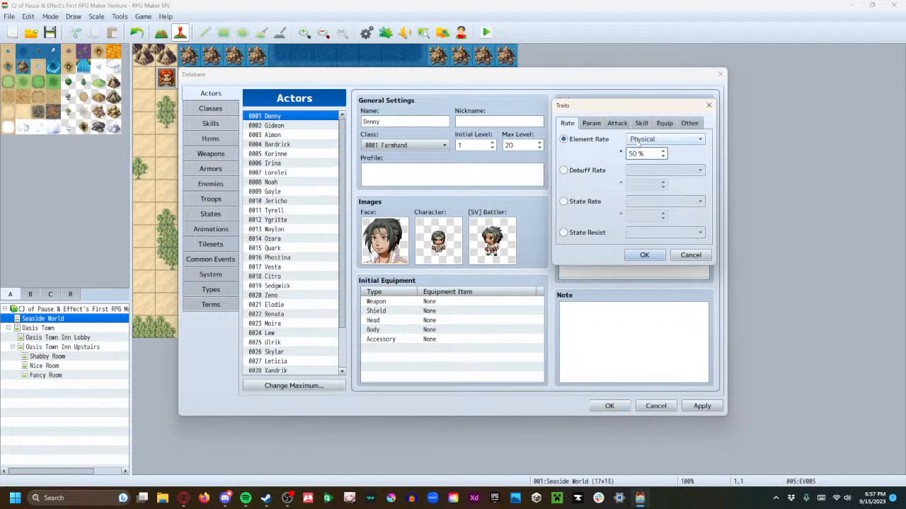
click(655, 144)
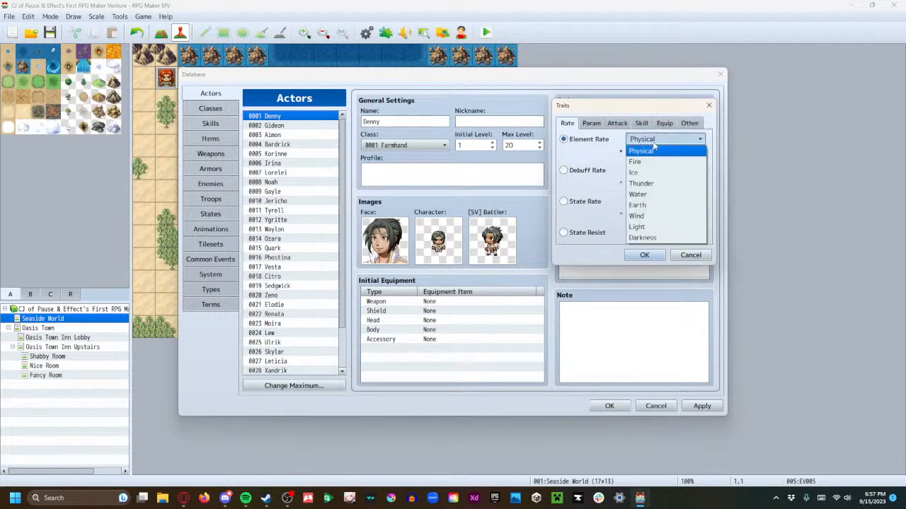
click(651, 199)
click(643, 254)
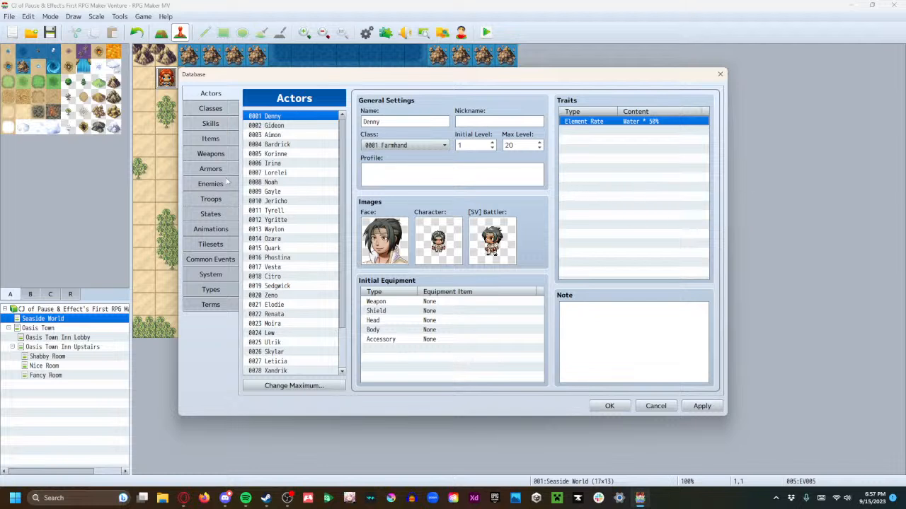
View the Gun weapon's settings and recheck the first actor's Water element rate trait without changing it
click(206, 154)
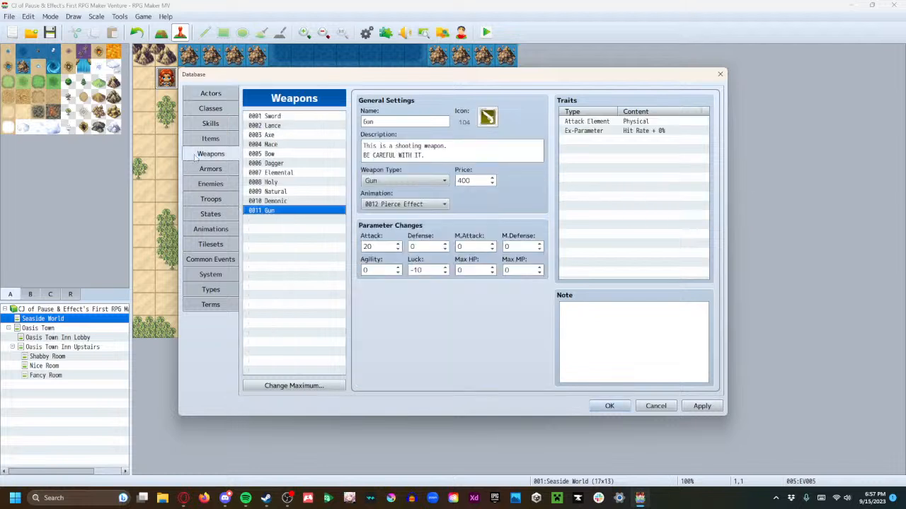
click(212, 97)
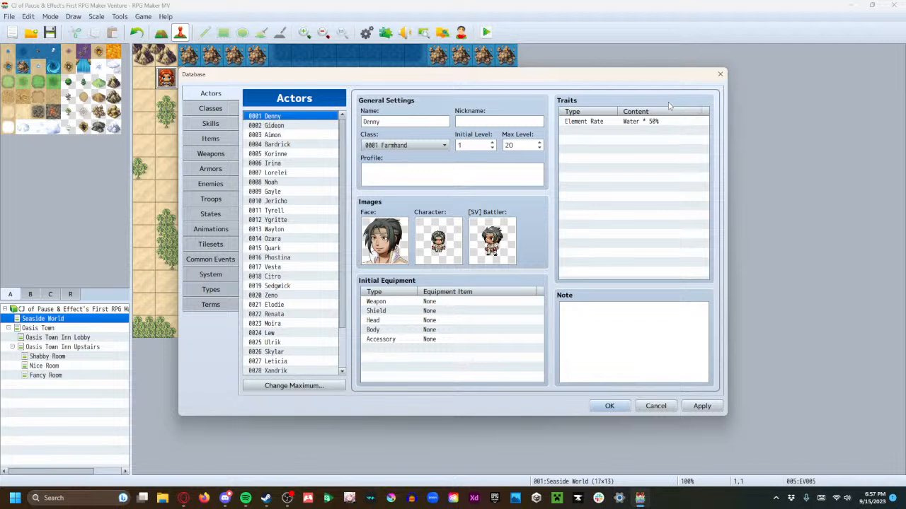
double_click(637, 122)
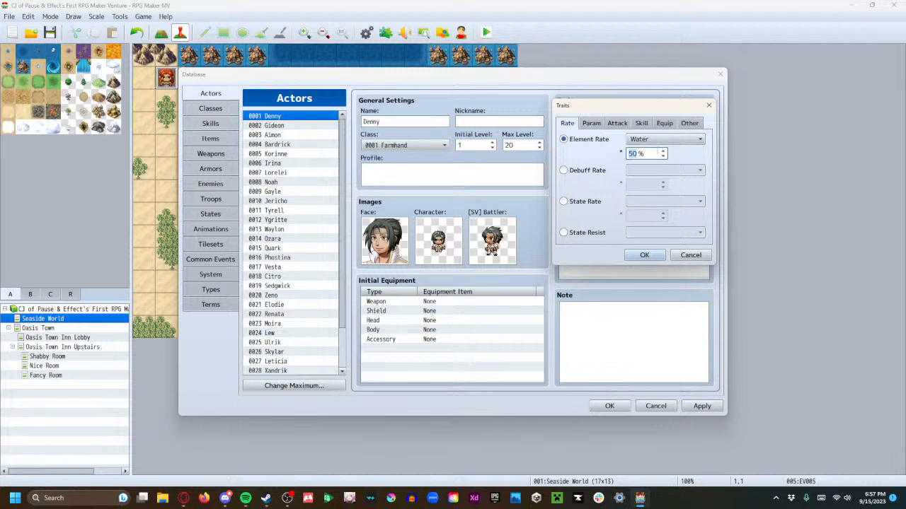
click(690, 255)
Select Debuff Rate in the first actor's trait settings and look through the parameters it can affect
double_click(626, 124)
click(601, 172)
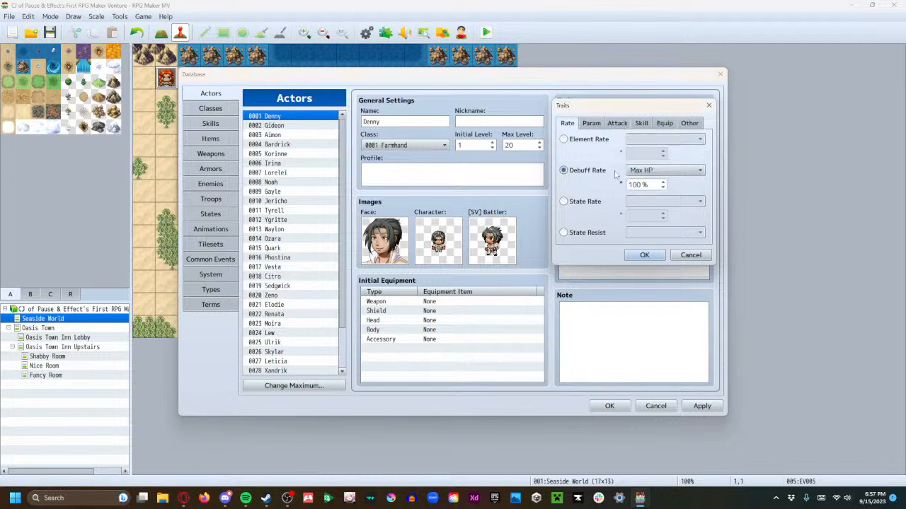
click(661, 170)
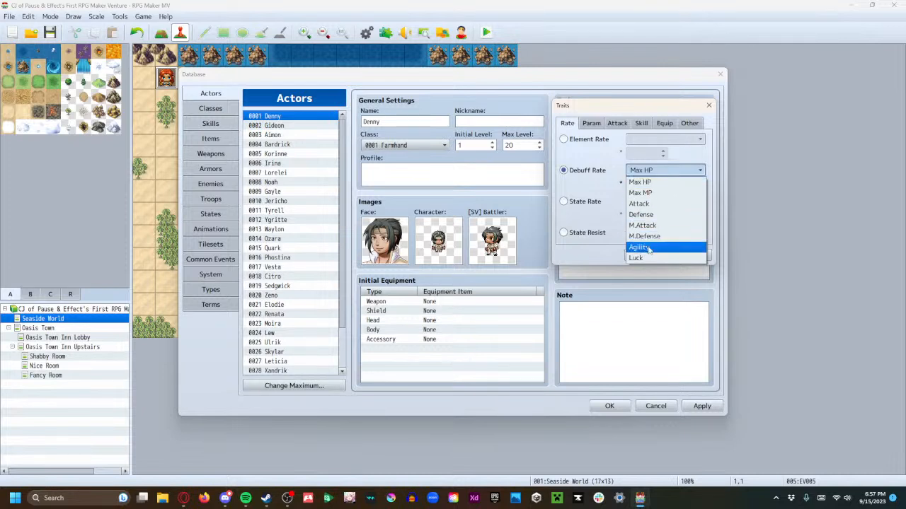
click(578, 170)
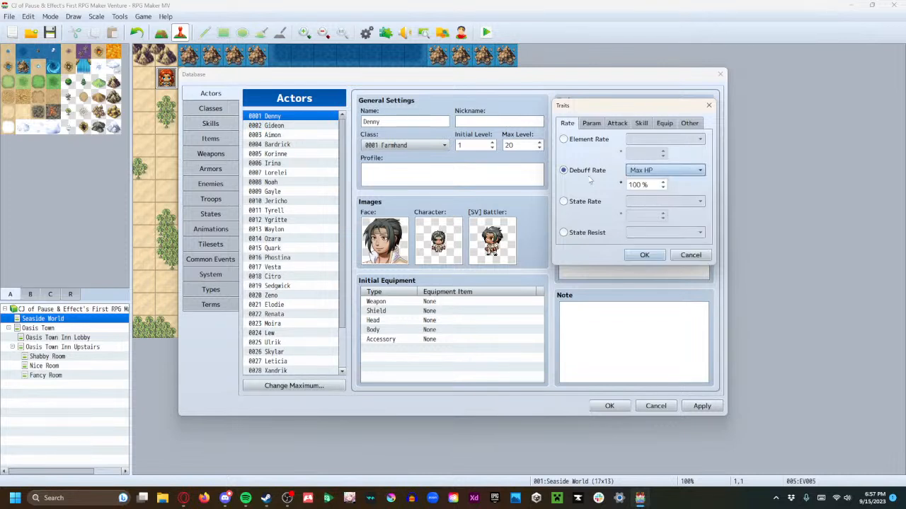
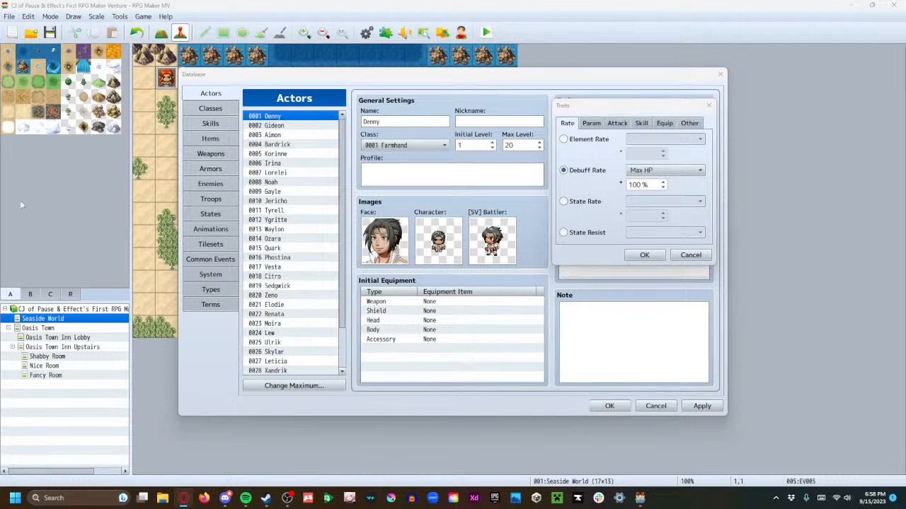
Accept the Debuff Rate setting and delete that trait from the first actor
click(203, 137)
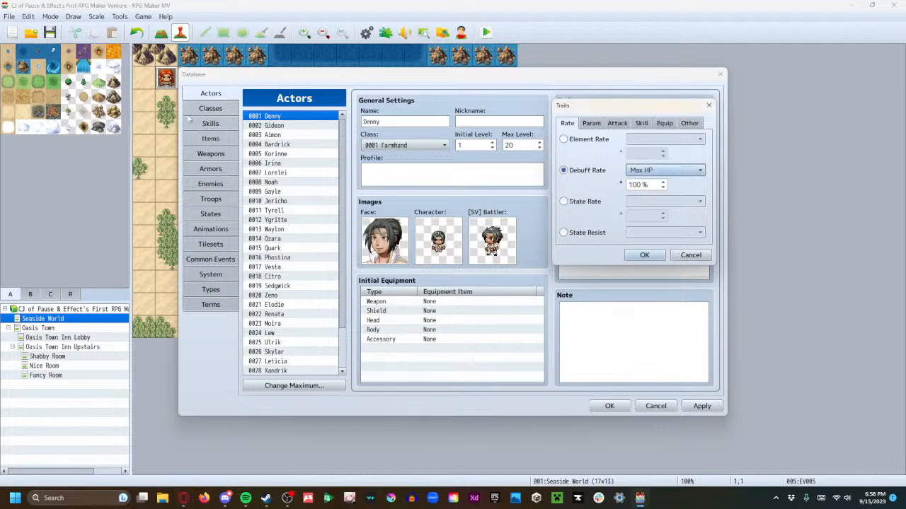
click(645, 254)
right_click(610, 125)
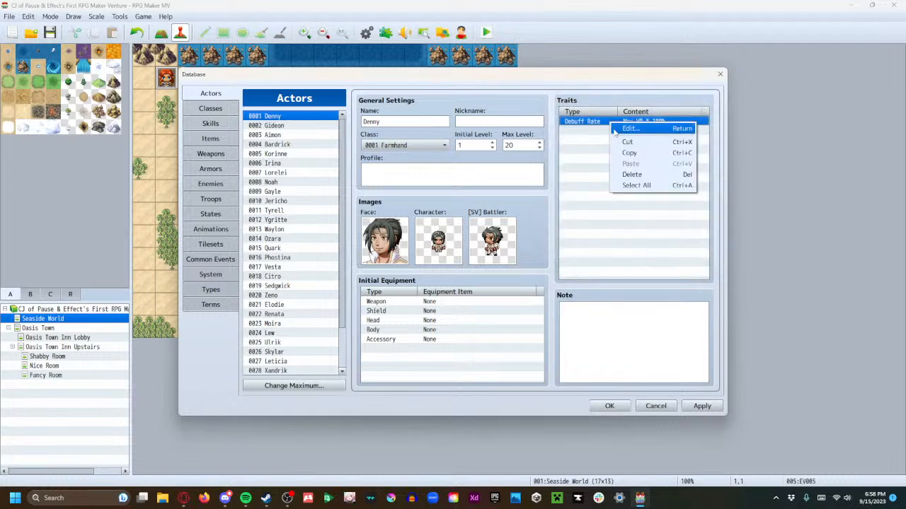
click(635, 177)
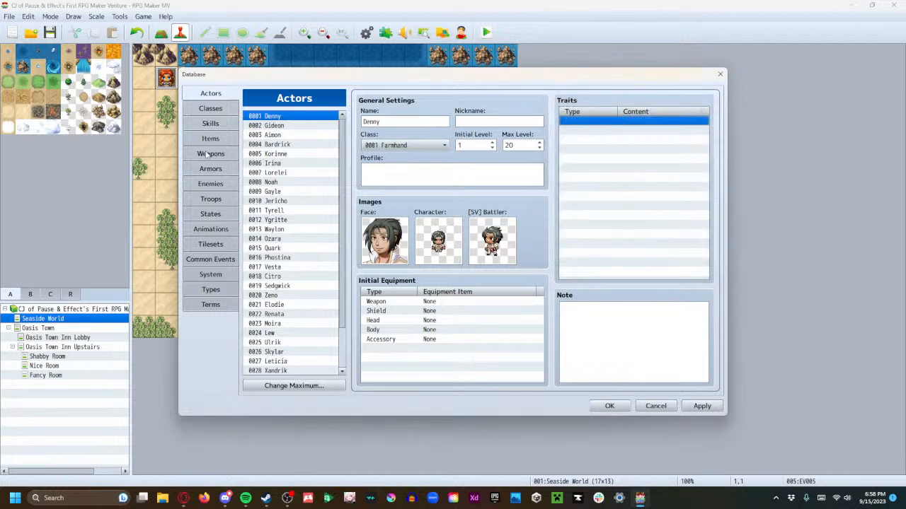
Look over the weapons in the database and view the Elemental weapon's settings
click(210, 155)
click(210, 168)
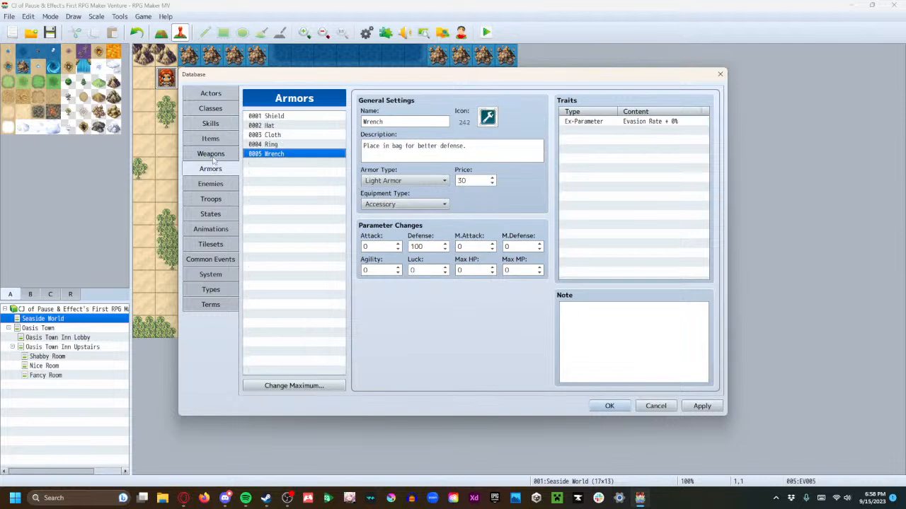
click(210, 154)
click(300, 174)
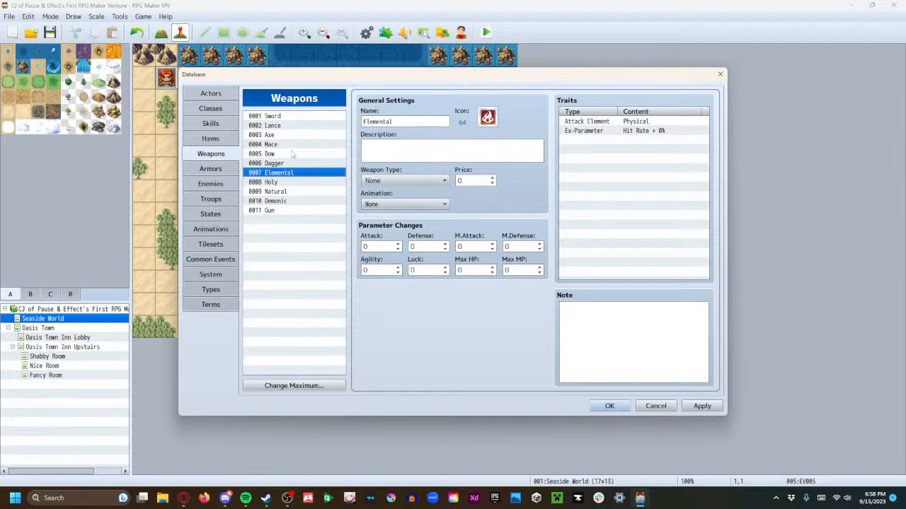
Look through the terms, system and states sections of the database to find the weapon type list
click(212, 306)
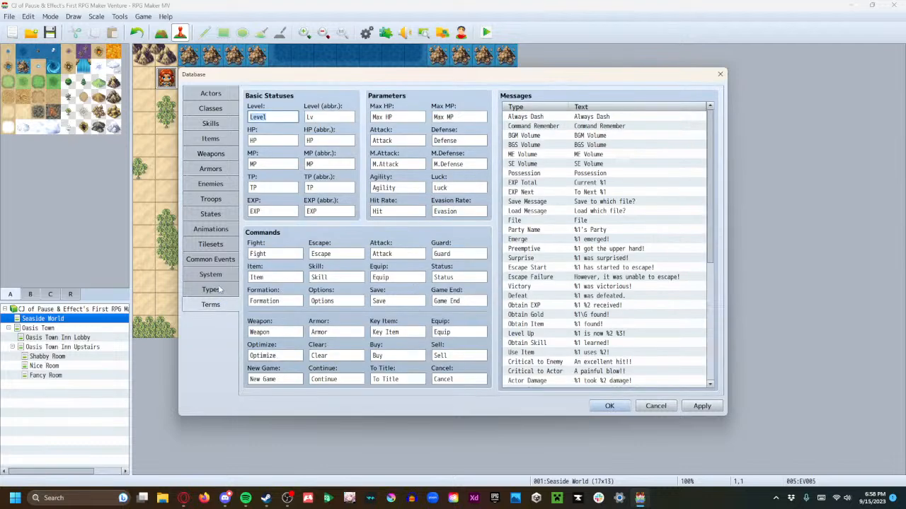
click(218, 290)
click(216, 274)
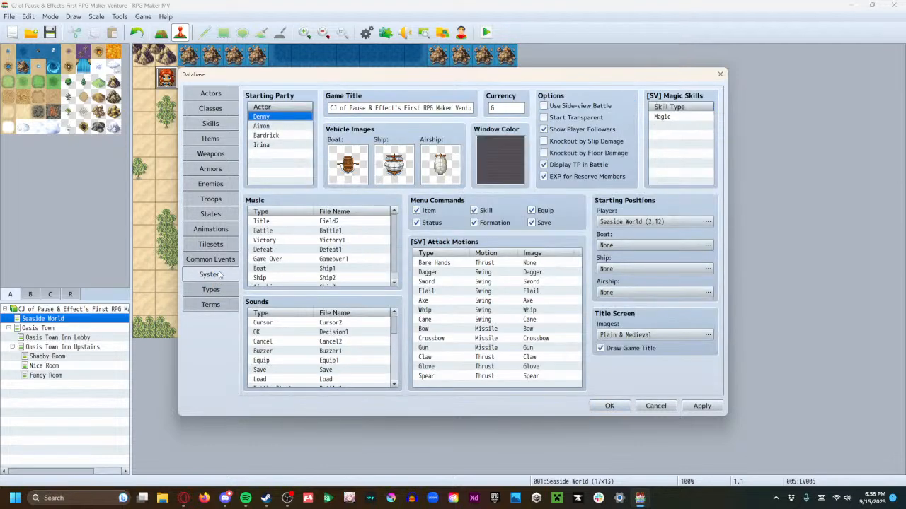
click(218, 262)
click(218, 273)
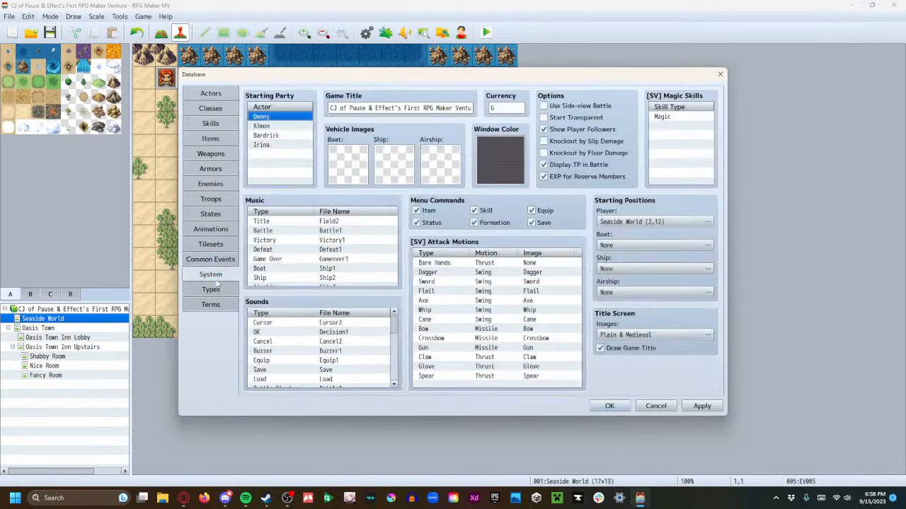
click(218, 244)
click(219, 215)
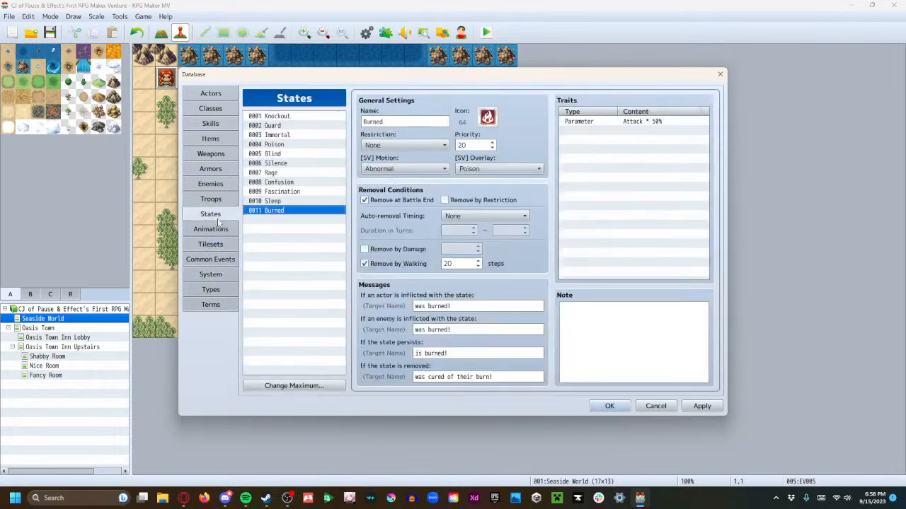
click(216, 289)
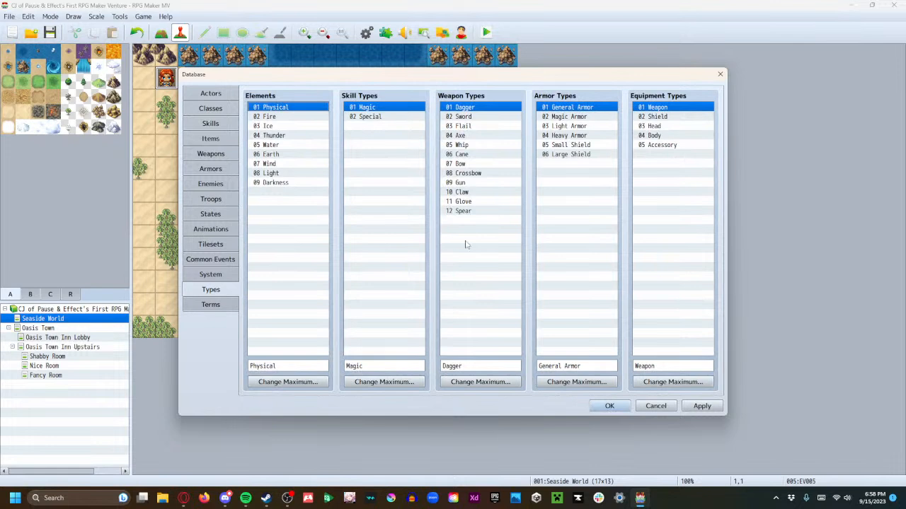
Rename the Spear weapon type as Lance
click(467, 212)
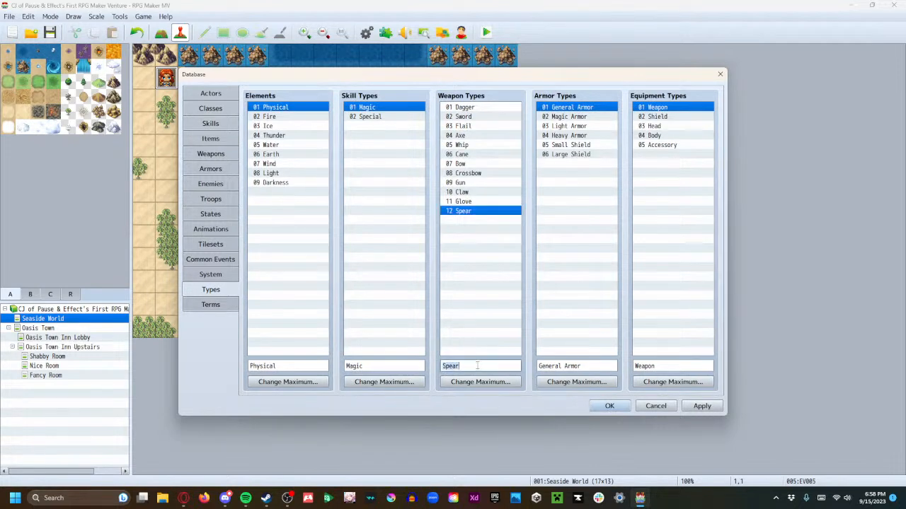
right_click(469, 212)
click(463, 235)
click(490, 366)
key(ctrl+a)
text(La)
Rename the Flail weapon type as Mace
click(467, 126)
double_click(464, 366)
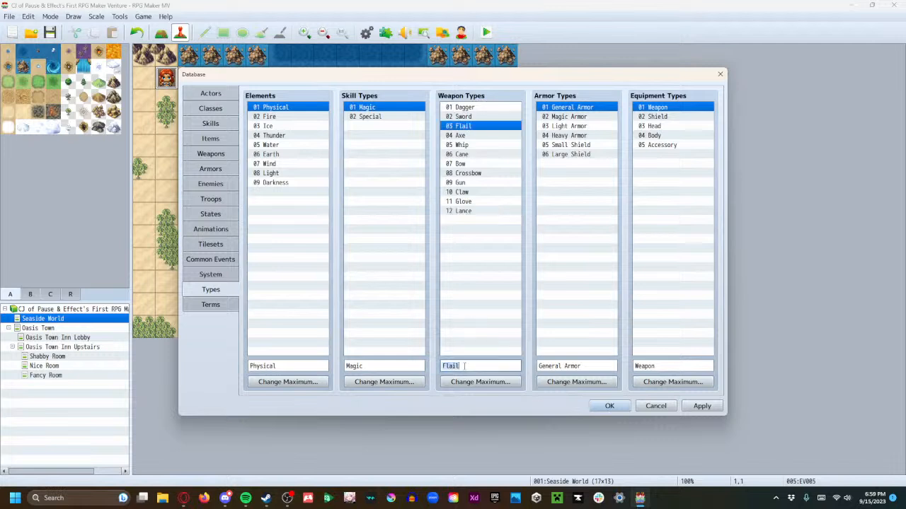
text(Mace)
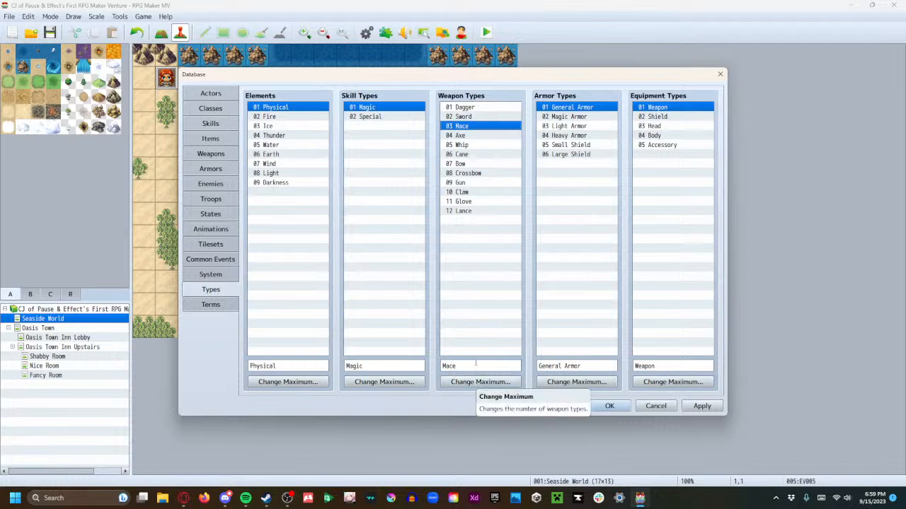
Review the weapon types from Axe through Glove to see which ones the game's weapons need
click(479, 135)
right_click(478, 136)
click(473, 307)
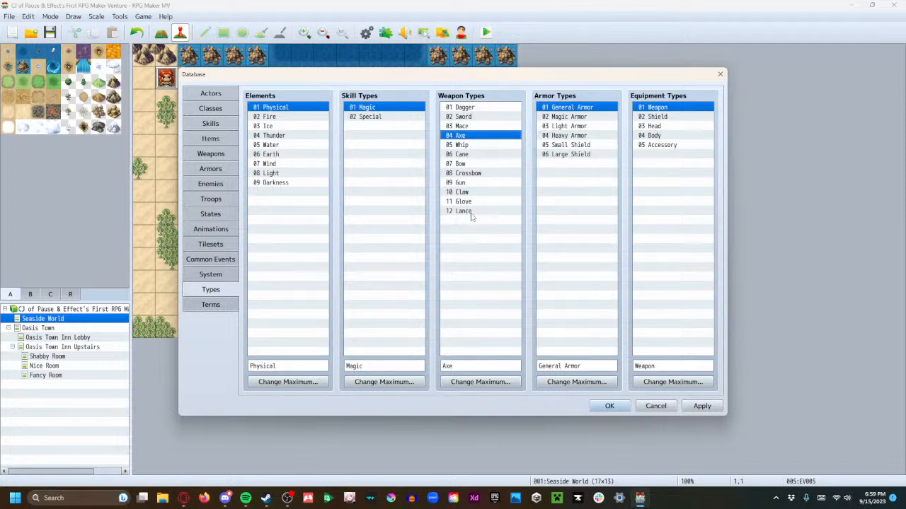
click(478, 145)
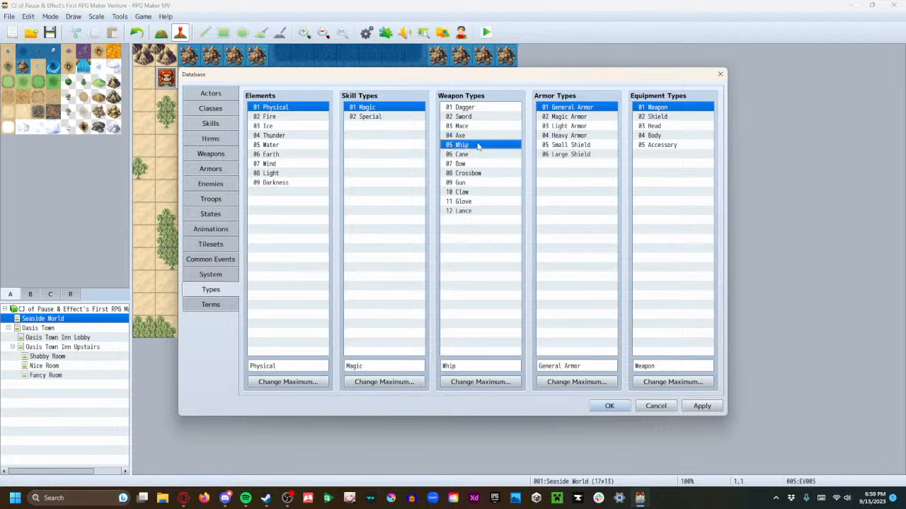
click(478, 155)
click(475, 163)
click(478, 173)
click(480, 183)
click(481, 192)
click(480, 201)
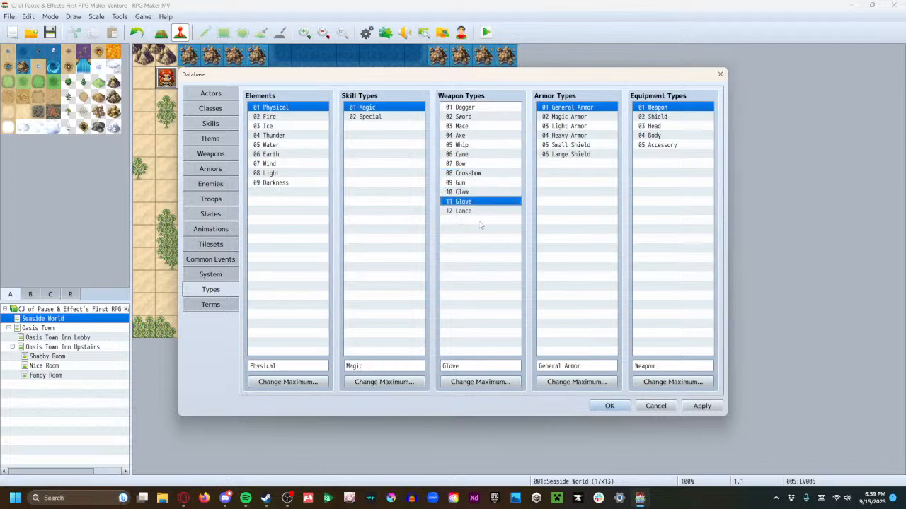
Raise the maximum number of weapon types to 16 and select empty slot 13
click(479, 384)
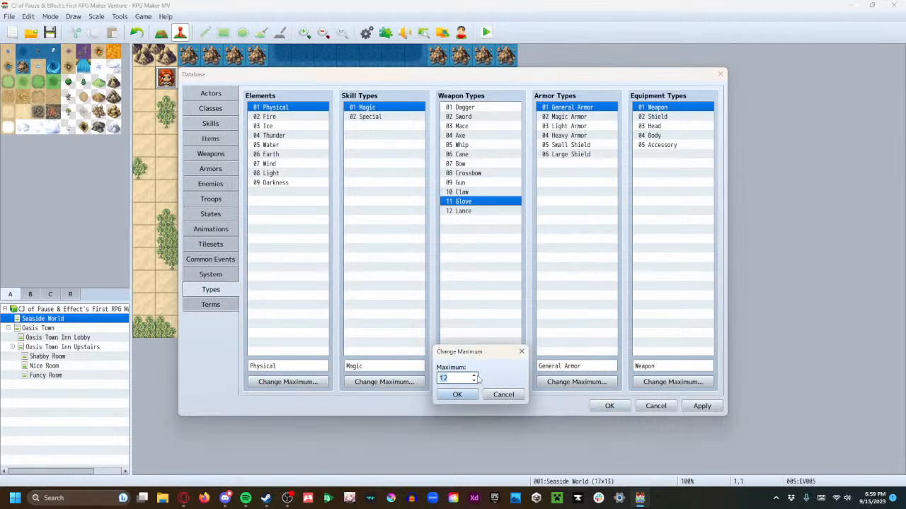
click(474, 376)
click(457, 395)
click(465, 222)
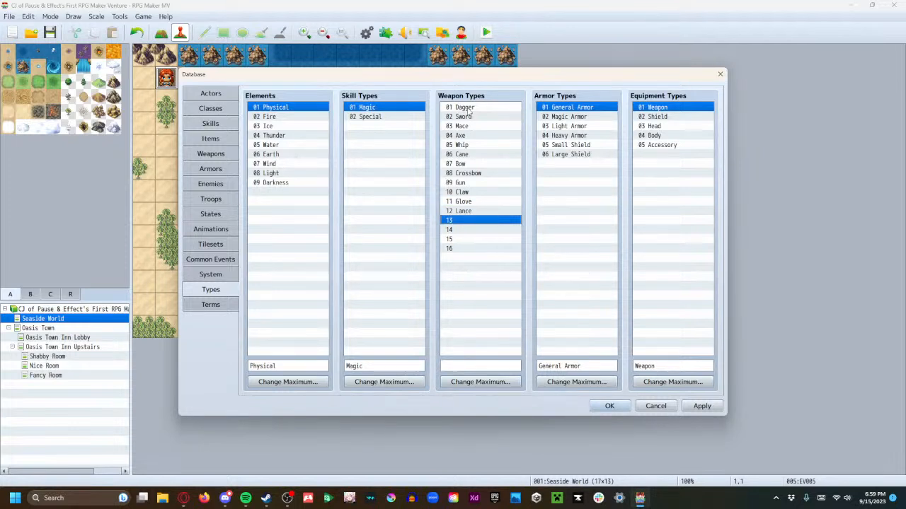
Clear the Cane, Whip and Crossbow entries from the weapon types
click(475, 155)
right_click(484, 154)
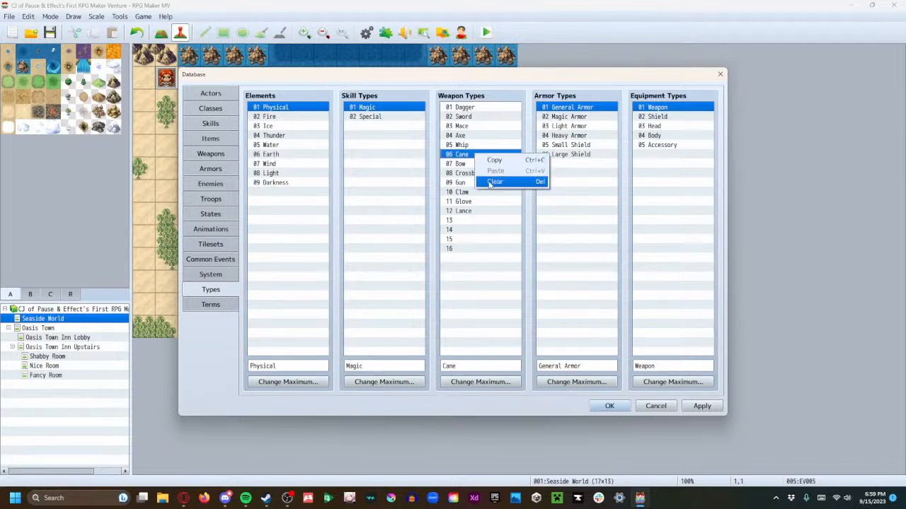
click(493, 182)
click(472, 145)
right_click(473, 146)
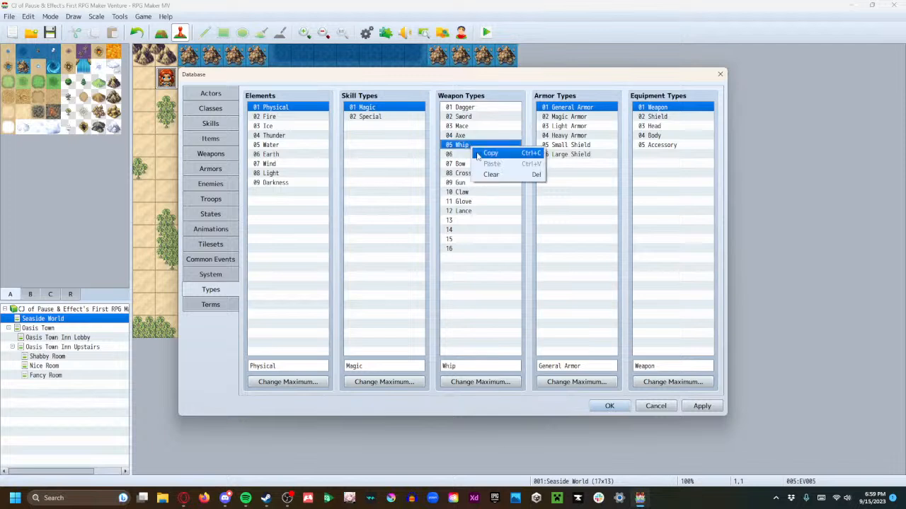
click(491, 174)
click(482, 173)
right_click(486, 175)
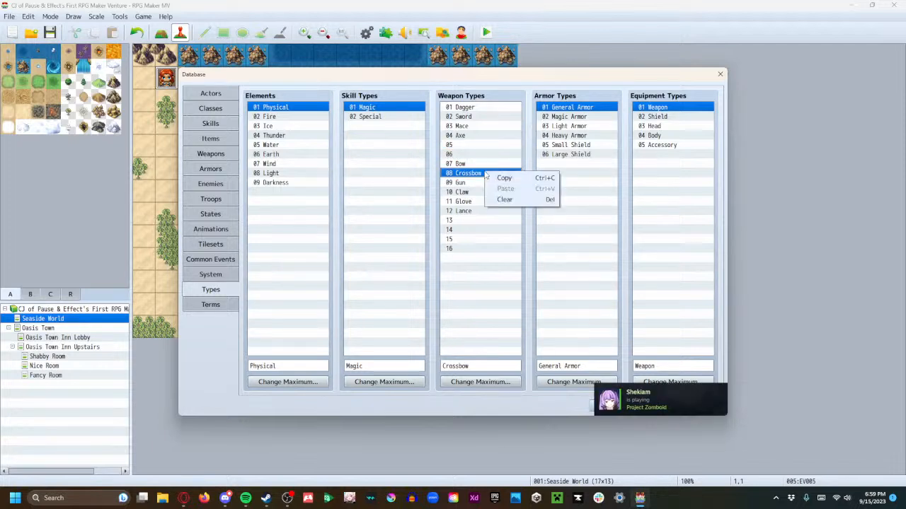
click(493, 199)
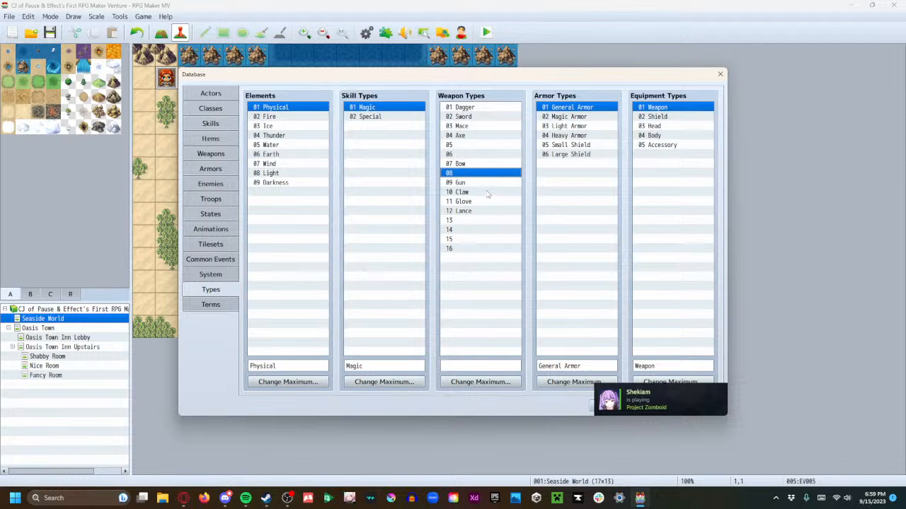
Clear the Gun, Claw and Glove entries from the weapon types
click(488, 184)
right_click(488, 183)
click(497, 211)
click(480, 193)
right_click(480, 193)
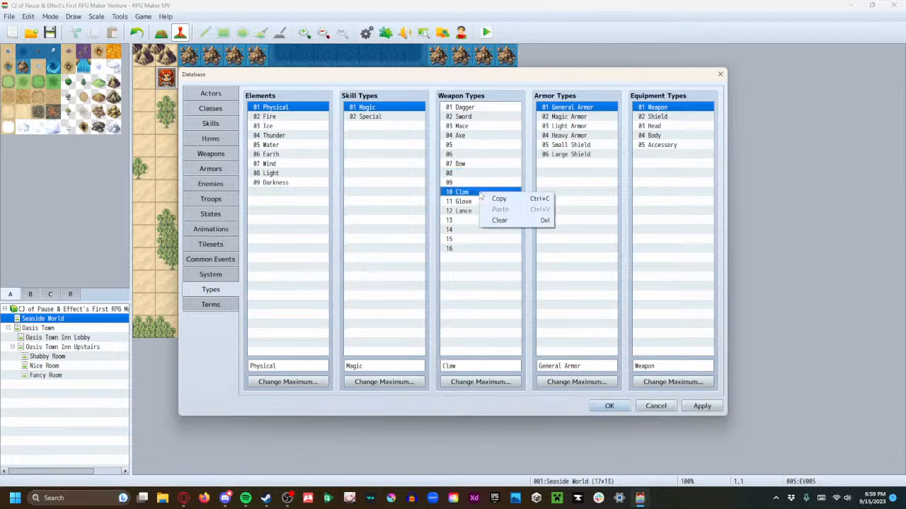
click(494, 221)
click(479, 202)
right_click(480, 202)
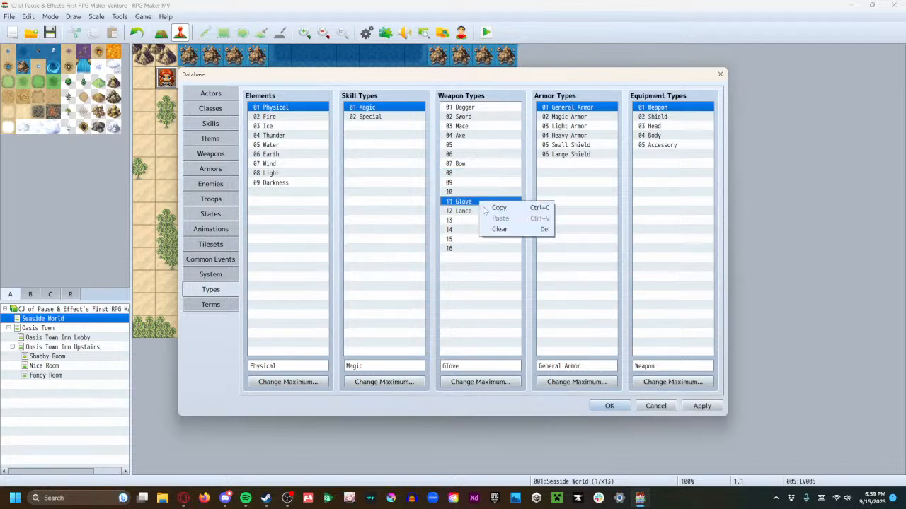
click(492, 228)
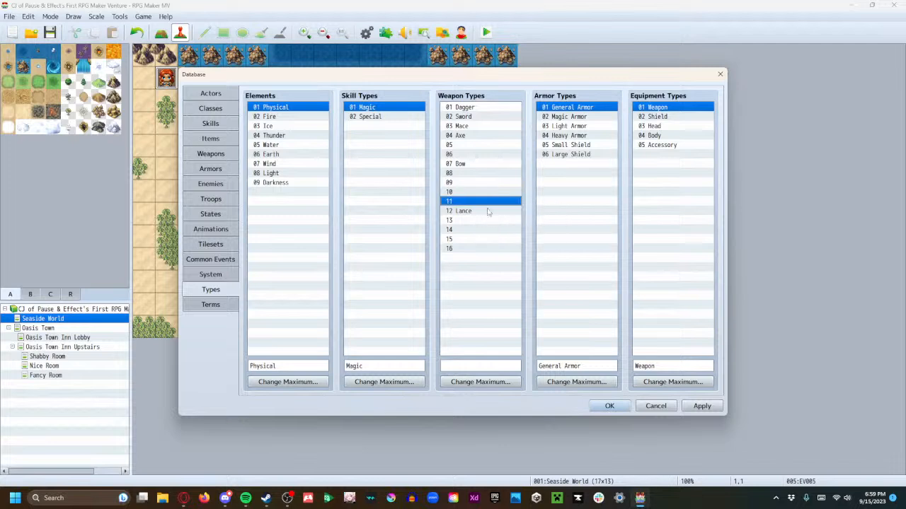
Copy the Dagger weapon type into empty slot 06
click(472, 107)
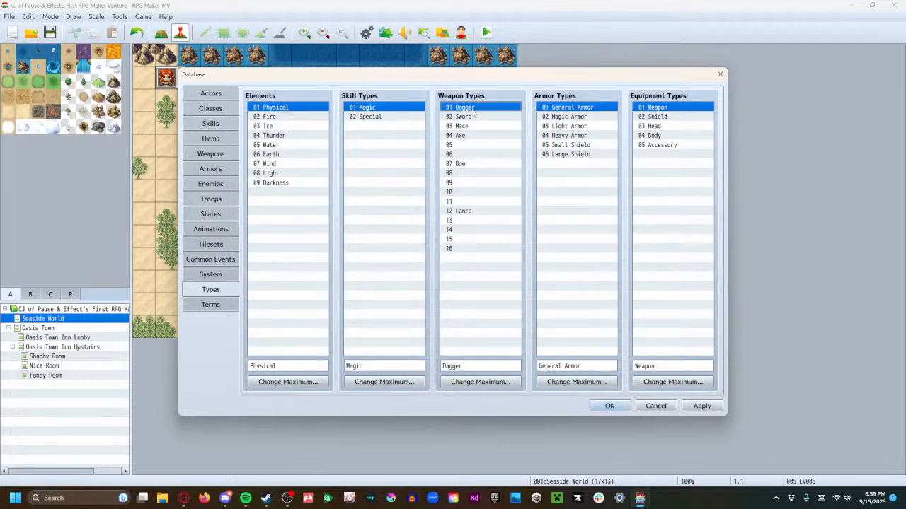
click(469, 154)
text(Dagger)
Rename weapon type 01 as Sword and weapon type 02 as Lance
click(464, 108)
click(464, 364)
double_click(465, 366)
text(Swor)
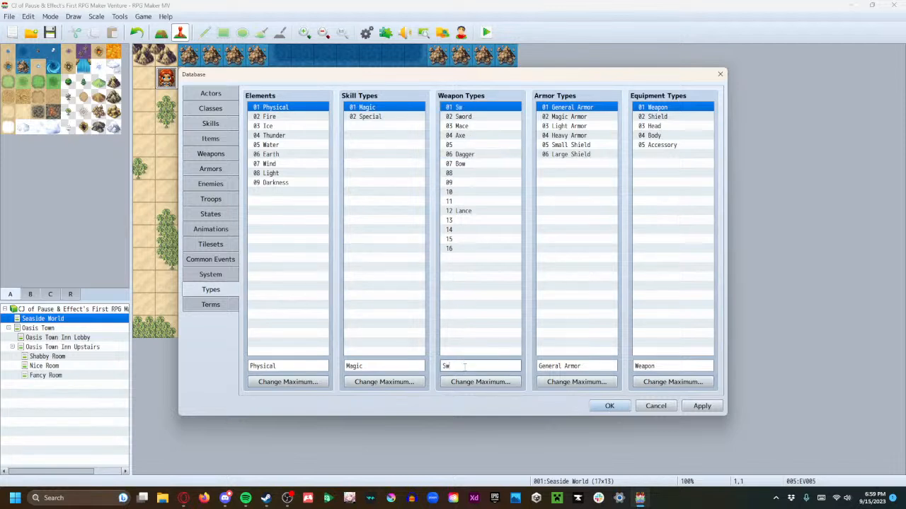
click(487, 116)
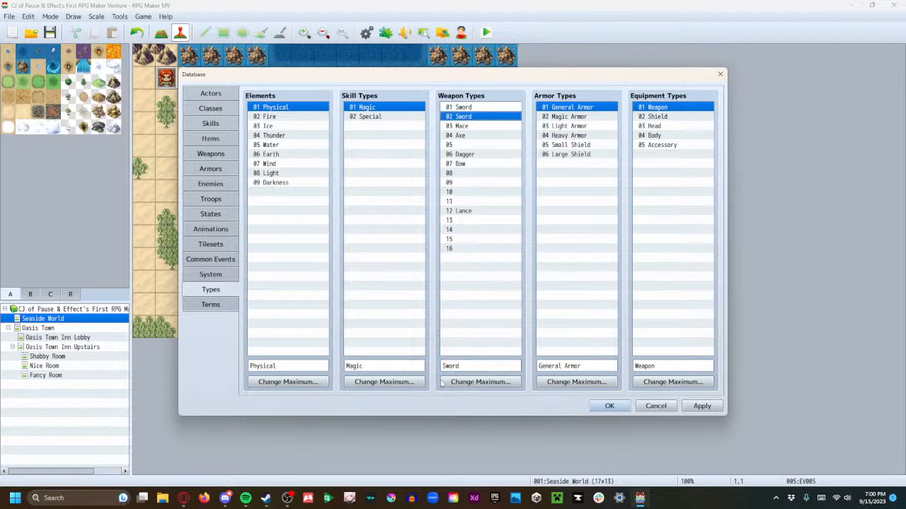
double_click(457, 365)
text(Lance)
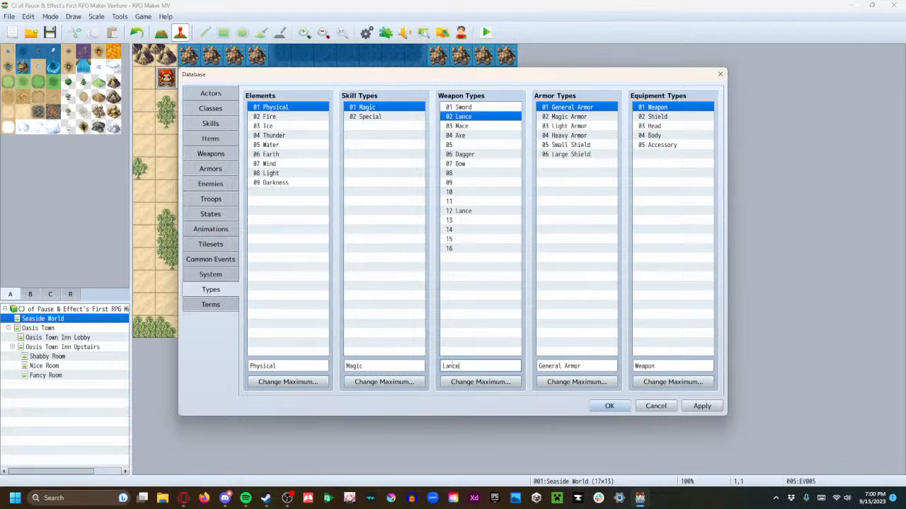
Rename weapon type 03 as Axe and weapon type 04 as Mace
click(467, 127)
double_click(458, 366)
text(Axe)
click(462, 137)
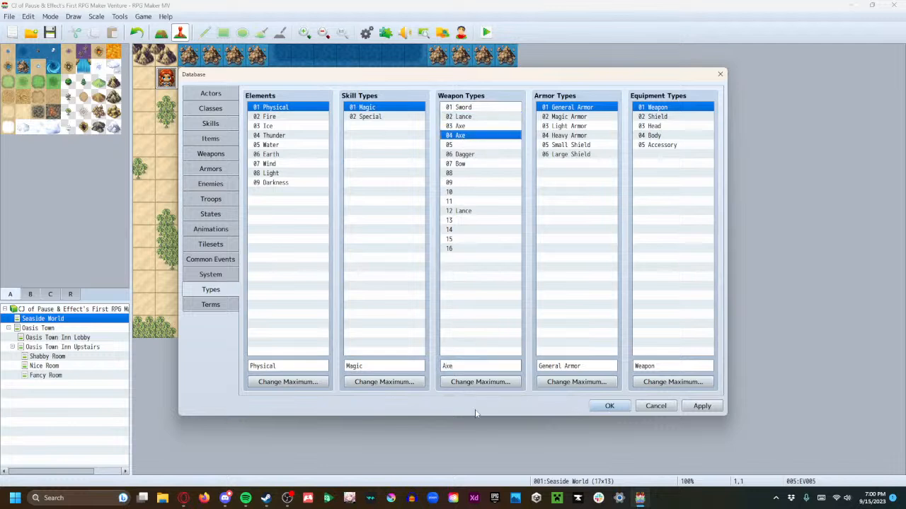
double_click(470, 366)
text(Mace)
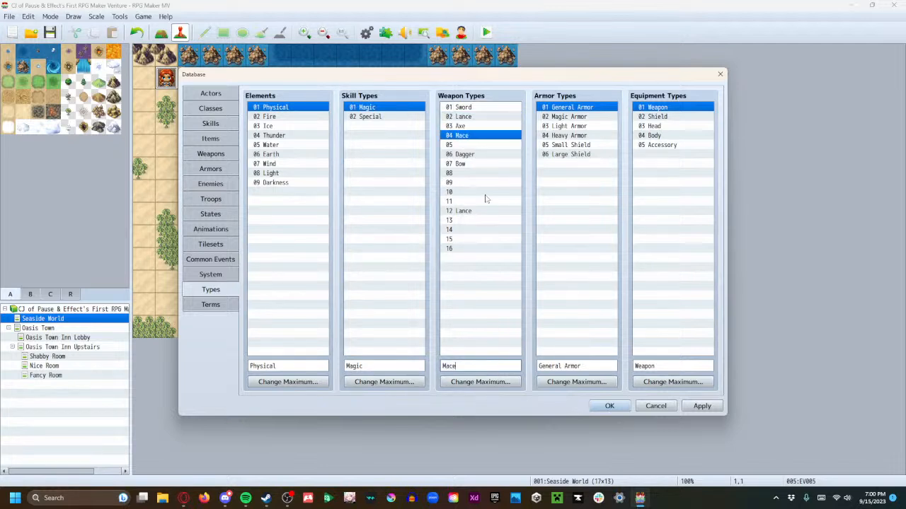
Name weapon type 05 Dagger and rename weapon type 06 as Bow
click(477, 146)
click(460, 366)
text(Dagger)
click(469, 155)
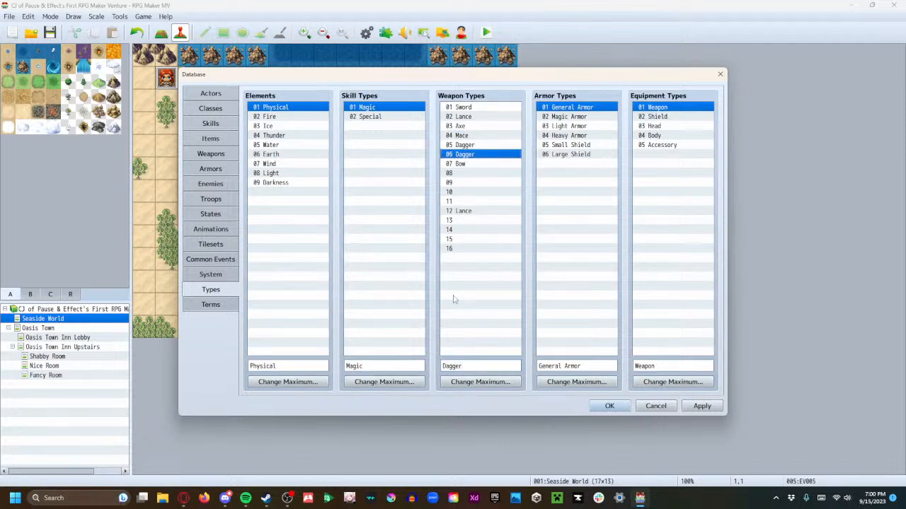
double_click(466, 366)
text(Bow)
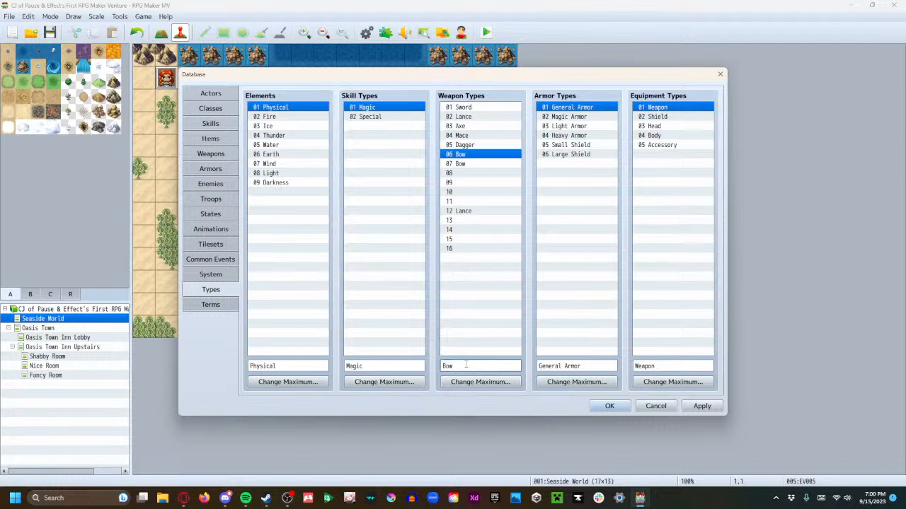
Rename weapon type 07 as Elemental and name weapon type 08 Holy
click(479, 167)
double_click(480, 367)
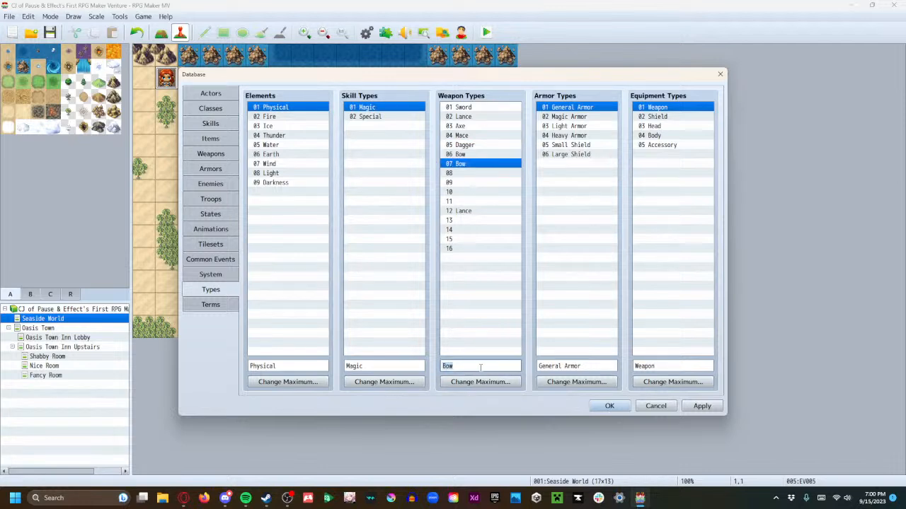
text(Elemental)
click(457, 174)
click(476, 367)
text(Holy)
Name the empty weapon type 09 Natural
click(467, 183)
click(463, 366)
text(D)
key(BackSpace)
text(Natural)
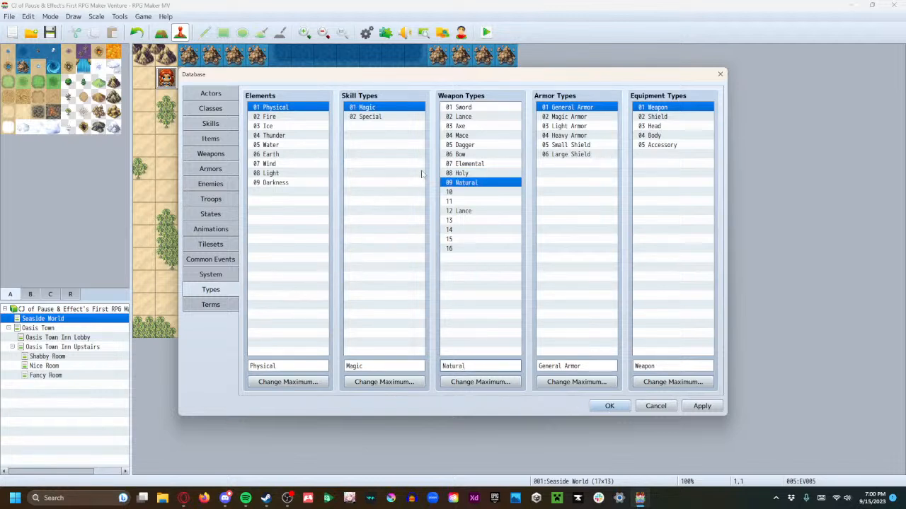
Name the empty weapon type 10 Demonic
click(467, 192)
click(461, 365)
text(Demonic)
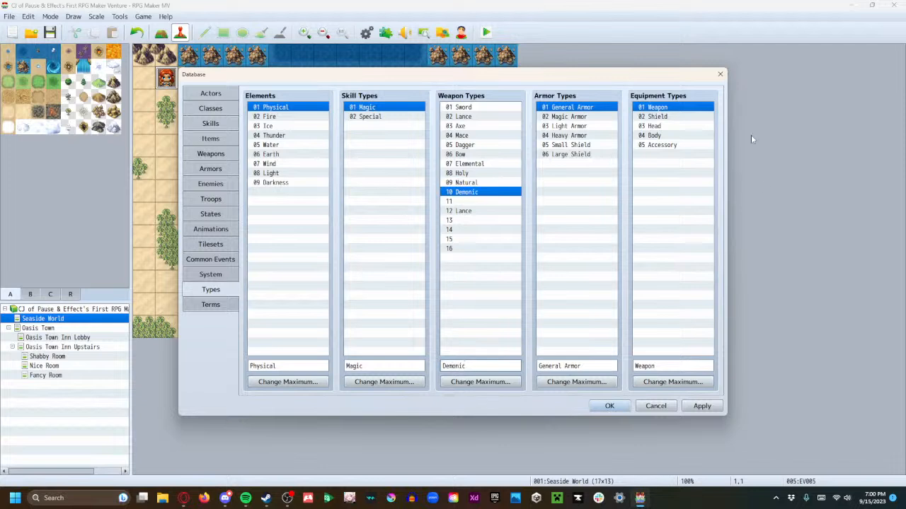
Clear the leftover Lance name from weapon type 12 and reduce the maximum number of weapon types to 10
click(467, 211)
double_click(481, 365)
key(BackSpace)
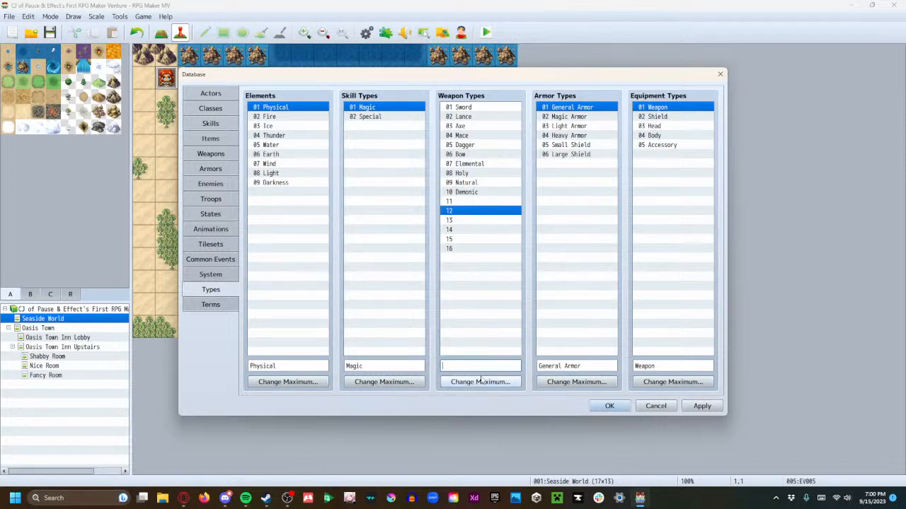
click(481, 382)
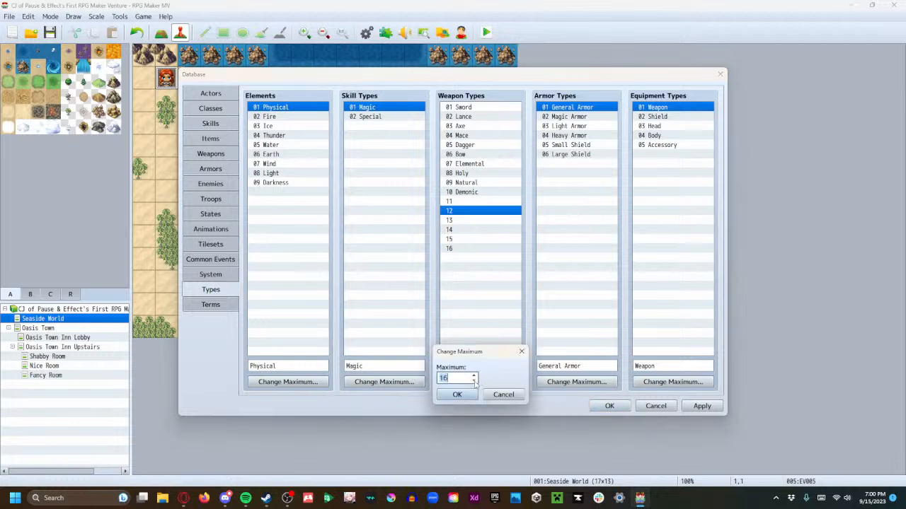
click(474, 382)
click(457, 395)
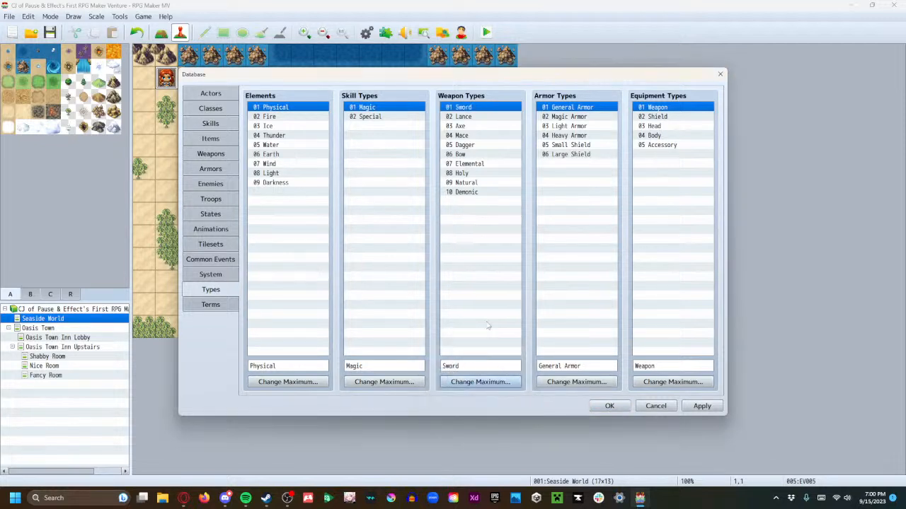
Remove the Gun entry from the weapons list by lowering the weapon maximum to 10
click(211, 153)
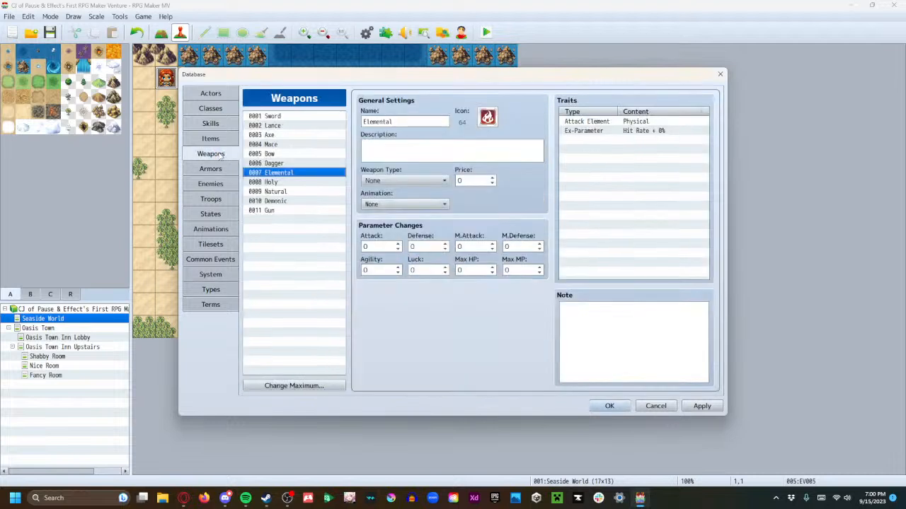
click(288, 211)
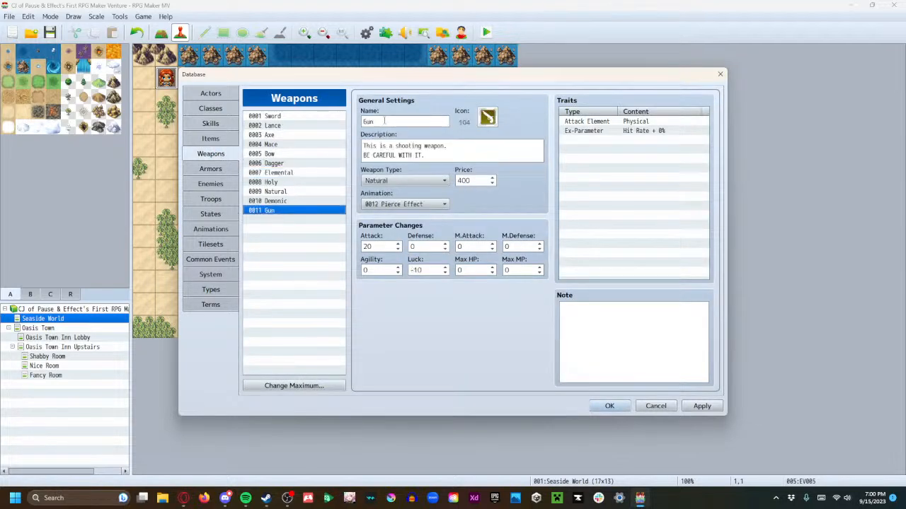
right_click(298, 212)
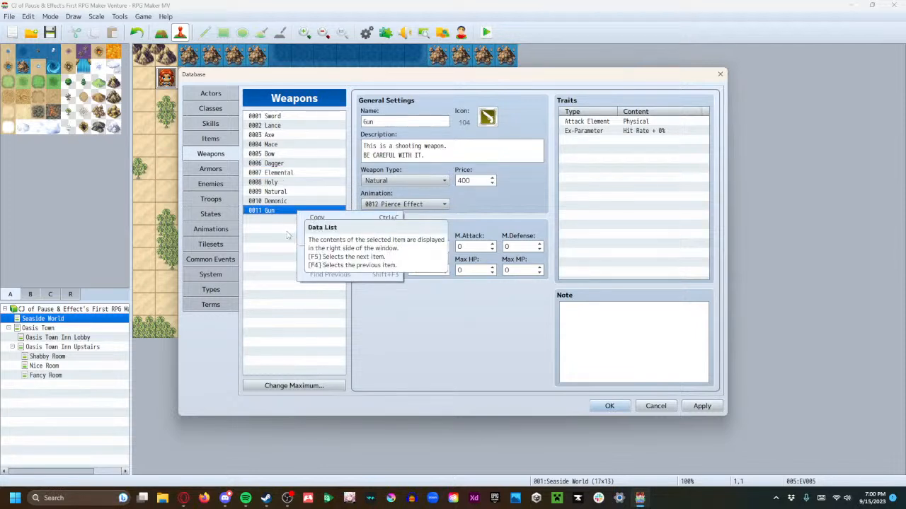
click(289, 235)
right_click(281, 212)
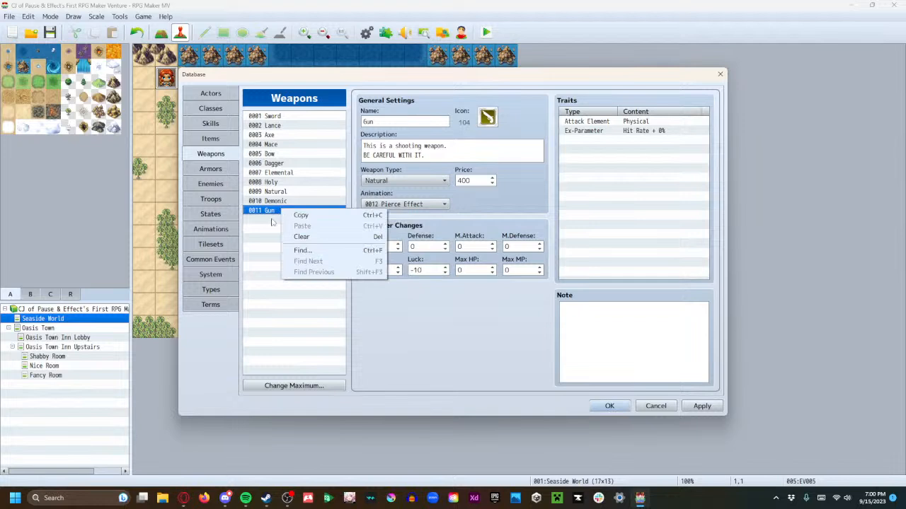
click(274, 222)
click(322, 388)
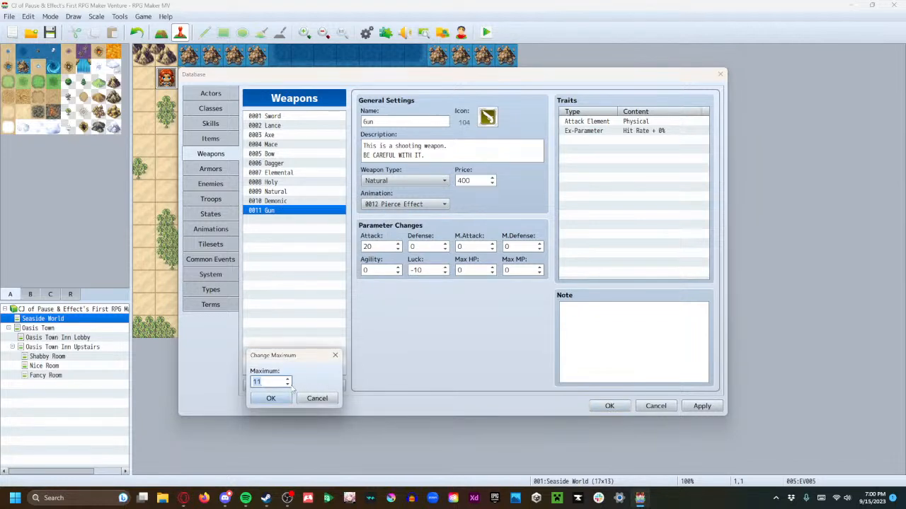
click(270, 398)
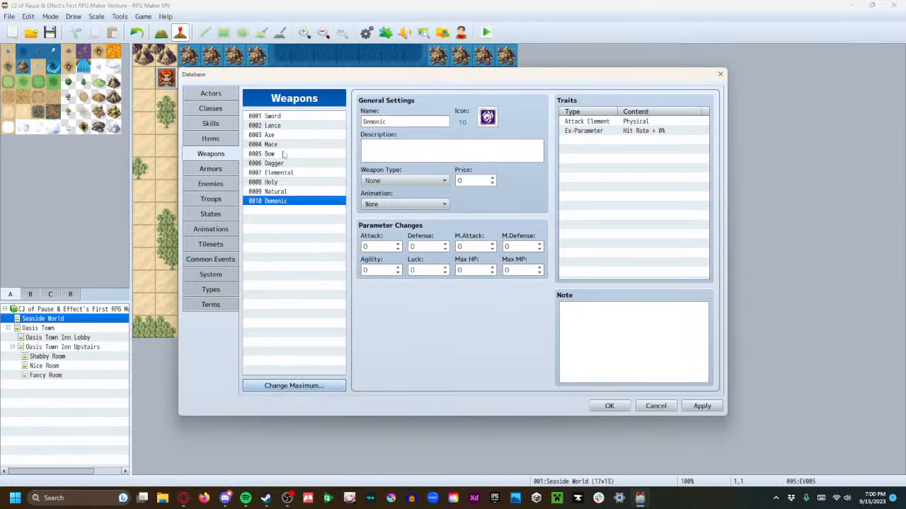
Examine the settings of the Sword, Lance and Axe weapons, and look over the armor, enemy and skill entries
click(272, 116)
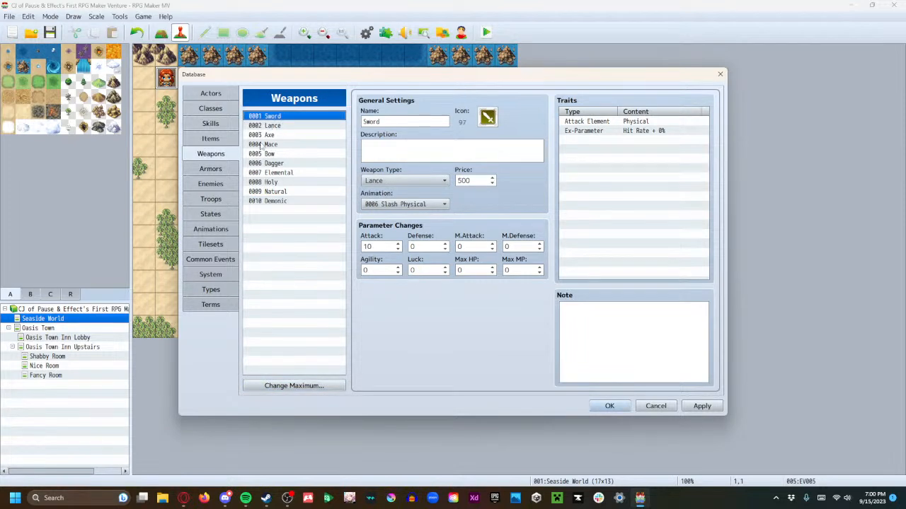
click(274, 126)
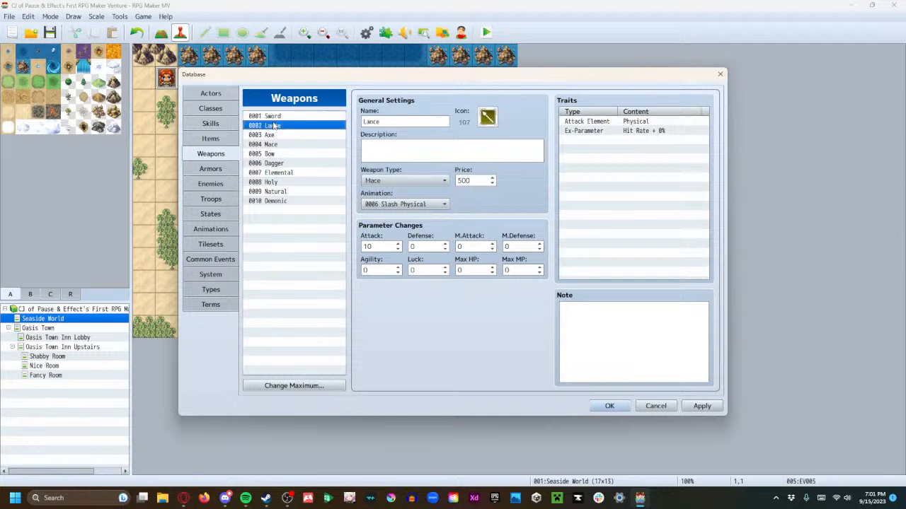
click(274, 135)
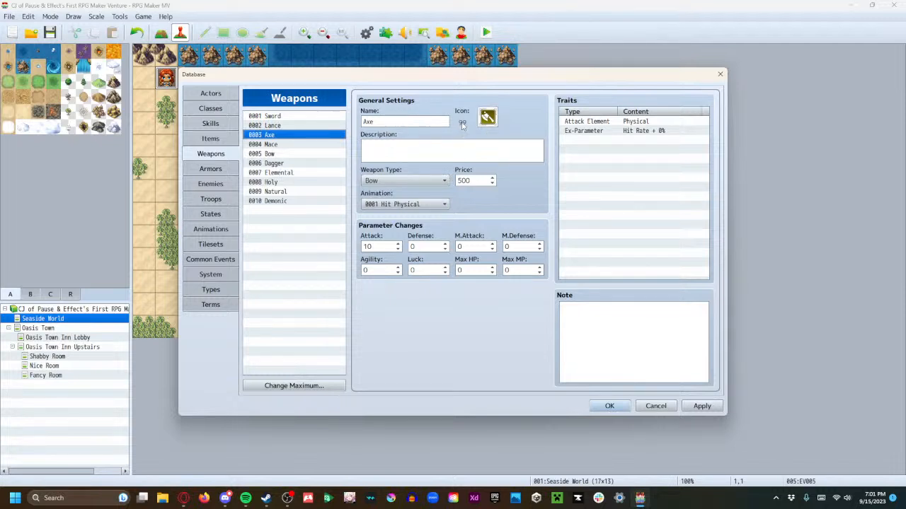
mouse_move(462, 124)
click(227, 170)
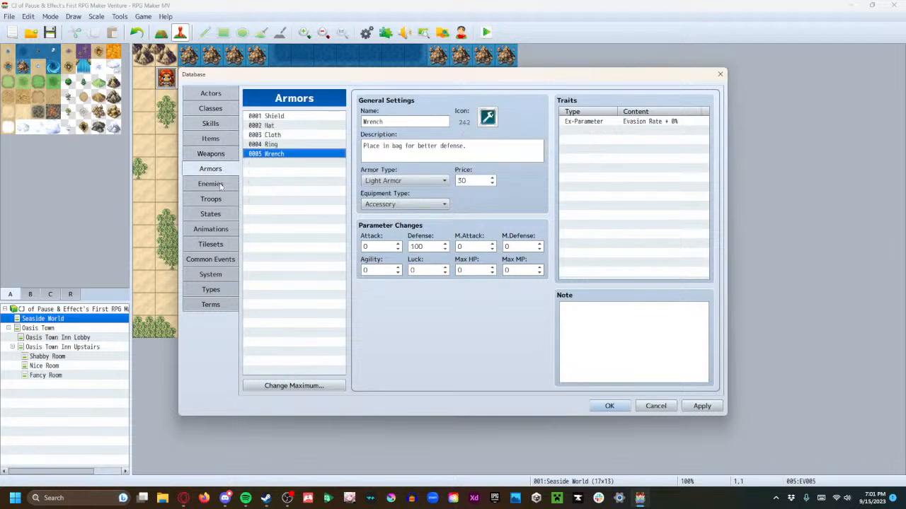
click(220, 186)
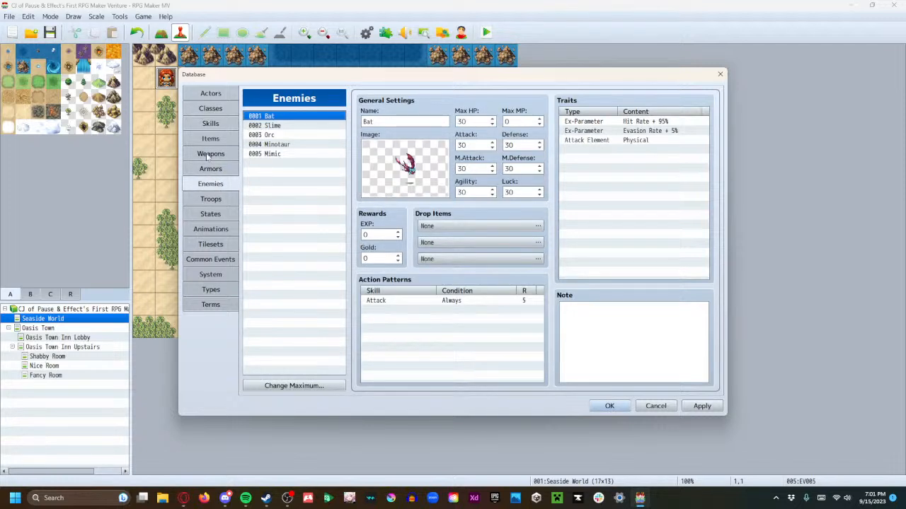
click(204, 123)
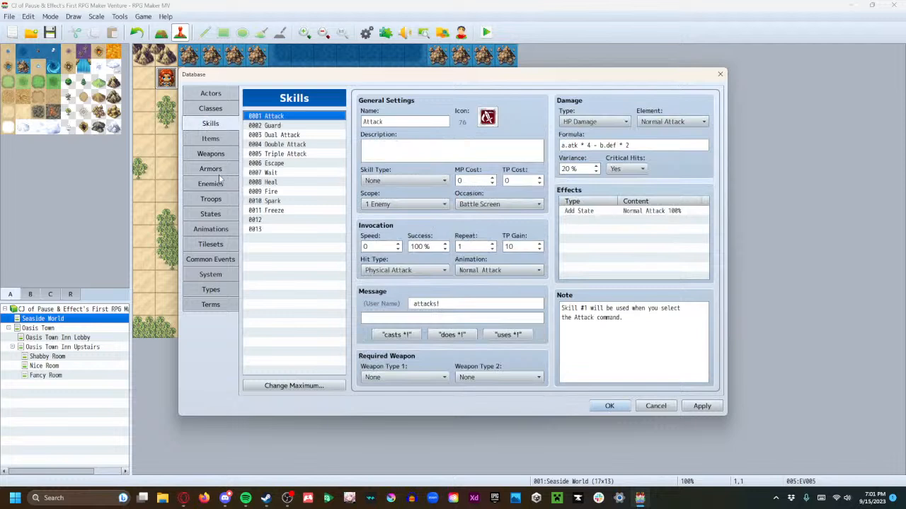
Raise the weapon maximum to 11 and name the new weapon 0011 Fireball
click(220, 155)
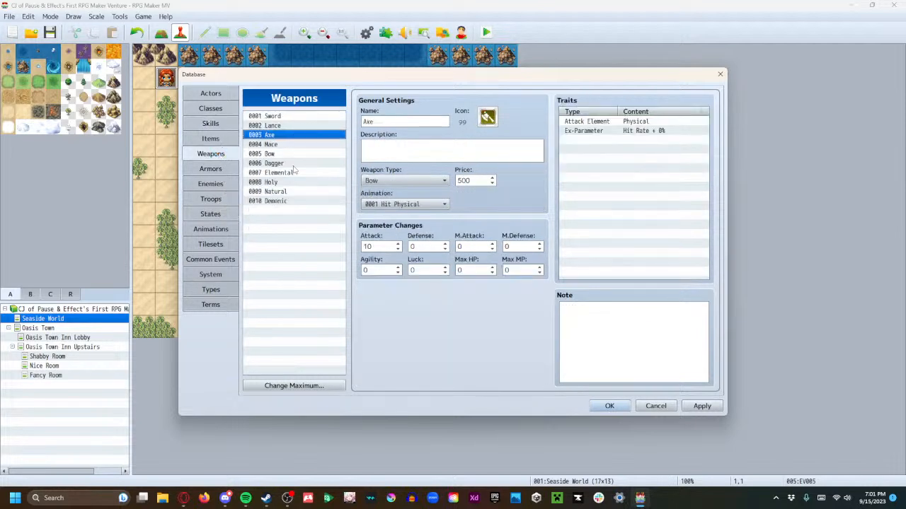
click(294, 386)
click(288, 378)
click(286, 402)
click(283, 211)
click(391, 122)
text(Fireball)
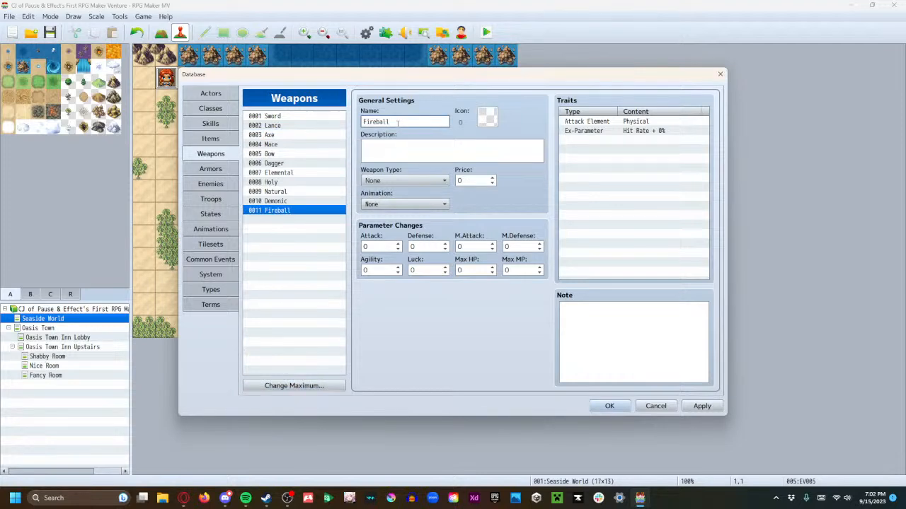
Assign the red flame icon, number 64, to the Fireball weapon
double_click(484, 119)
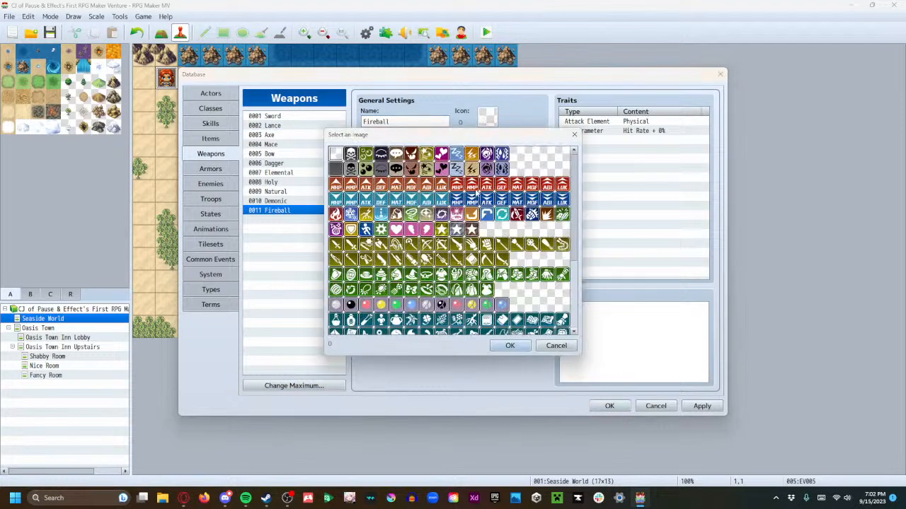
scroll(462, 240, down, 3)
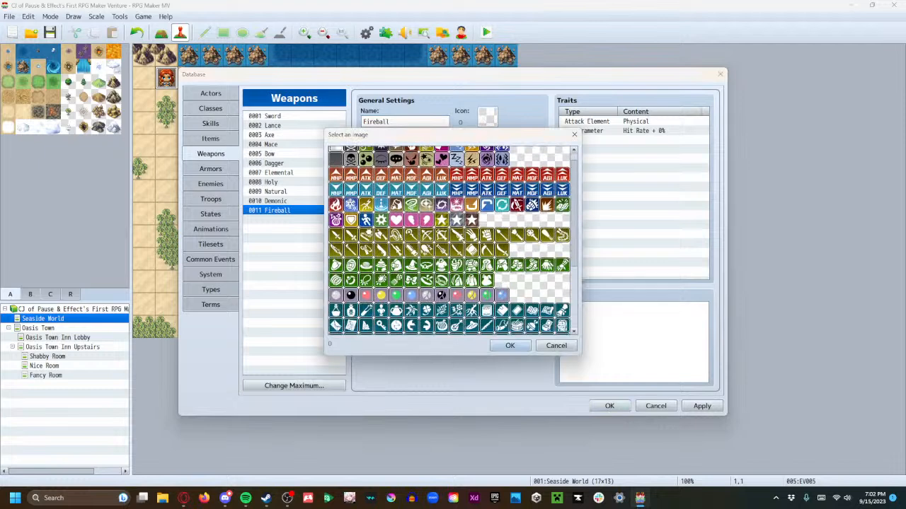
scroll(459, 249, down, 5)
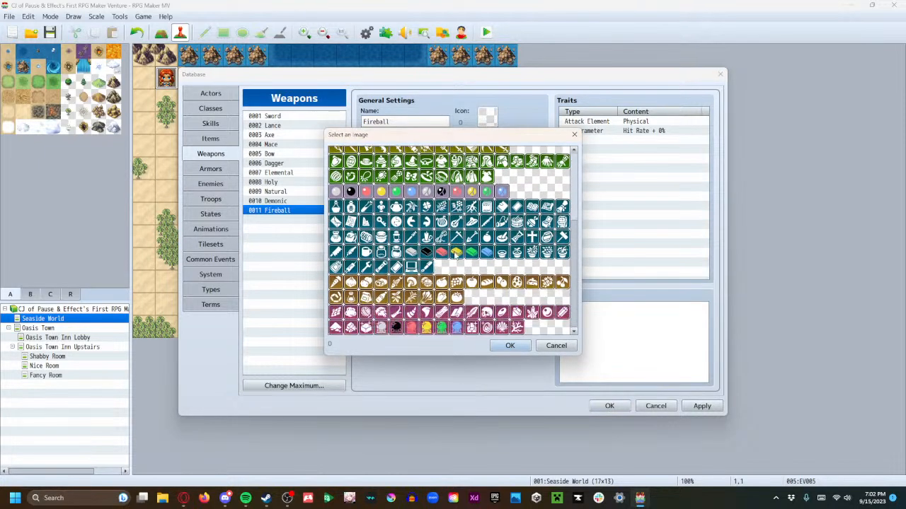
scroll(359, 247, up, 3)
click(335, 168)
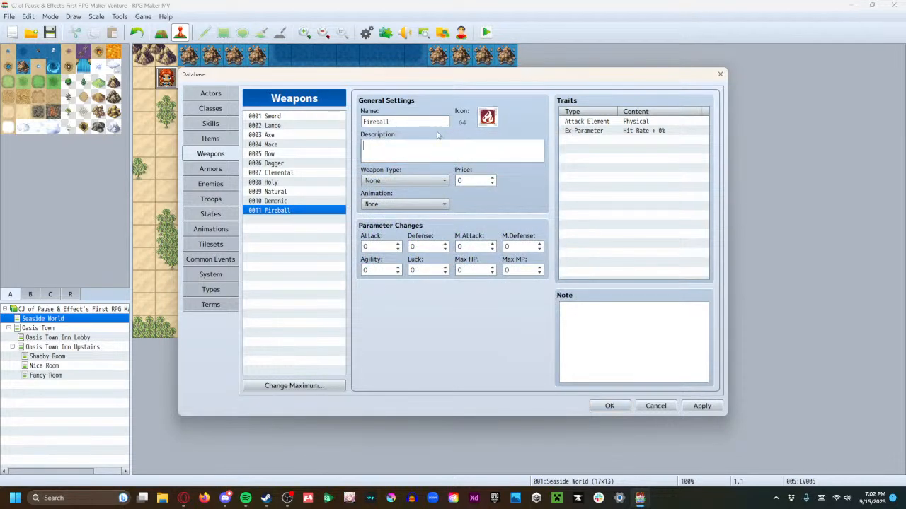
Enter the Fireball description "A low-power elemental spell that can burn its target."
text(ow-power elemental spell that deals )
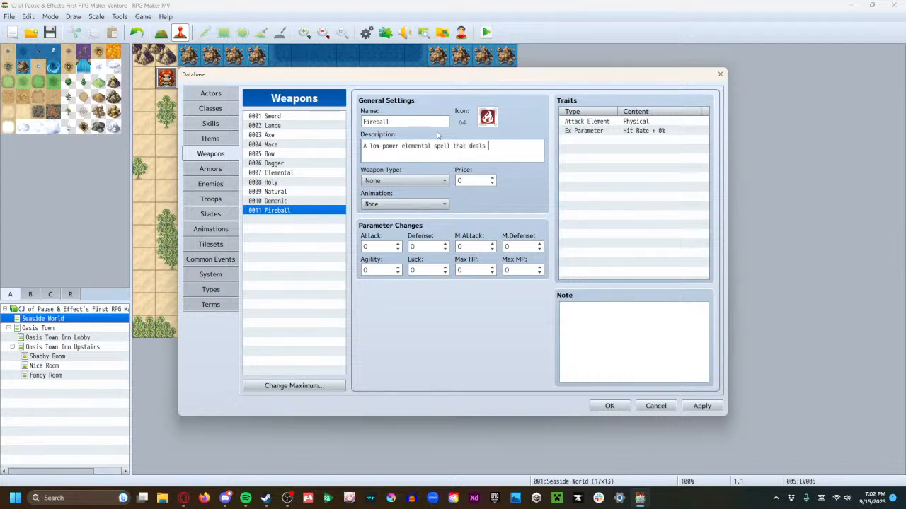
text(fire dama)
key(BackSpace)
key(BackSpace)
key(BackSpace)
key(BackSpace)
key(BackSpace)
key(BackSpace)
key(BackSpace)
key(BackSpace)
key(BackSpace)
key(BackSpace)
key(BackSpace)
key(BackSpace)
key(BackSpace)
key(BackSpace)
key(BackSpace)
key(BackSpace)
key(BackSpace)
text(that can burn its target.)
Set Fireball's weapon type to Elemental and its price to 50
click(411, 182)
click(412, 268)
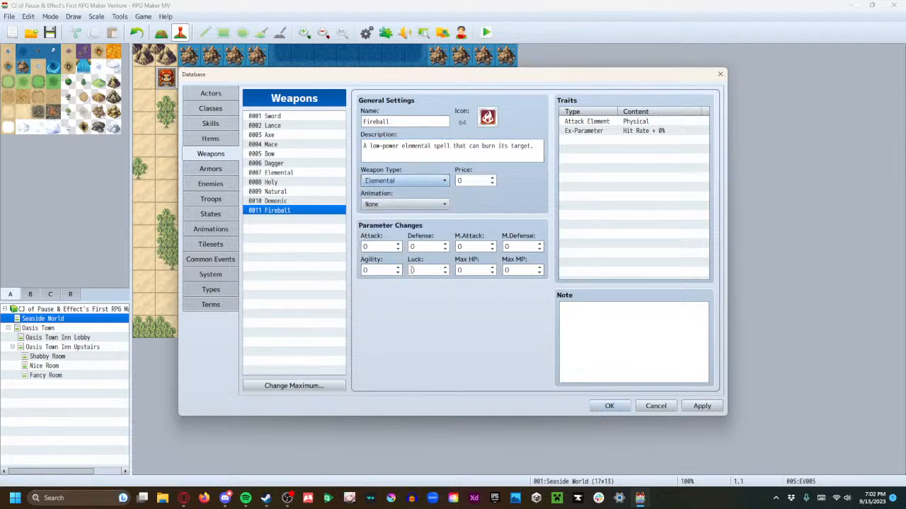
click(478, 180)
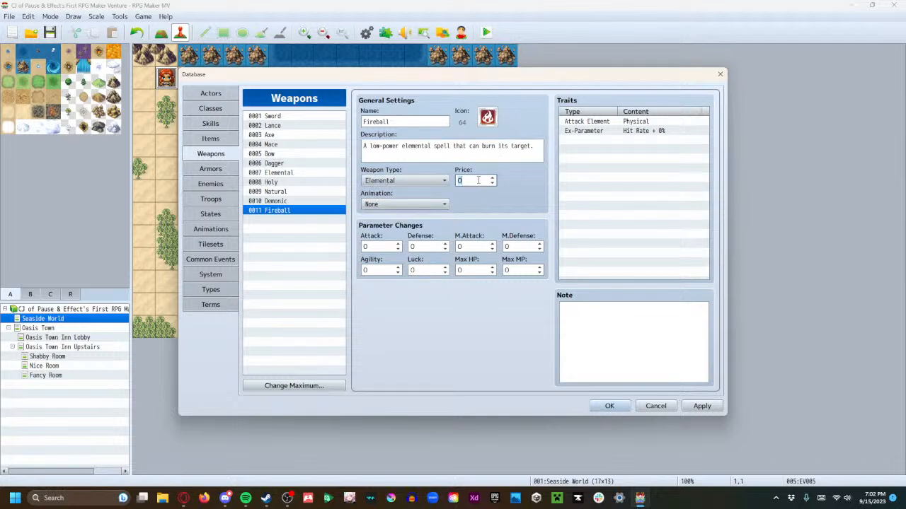
text(50)
Set Fireball's animation to 0066 Fire One 1 and its M.Attack parameter change to 10
click(424, 205)
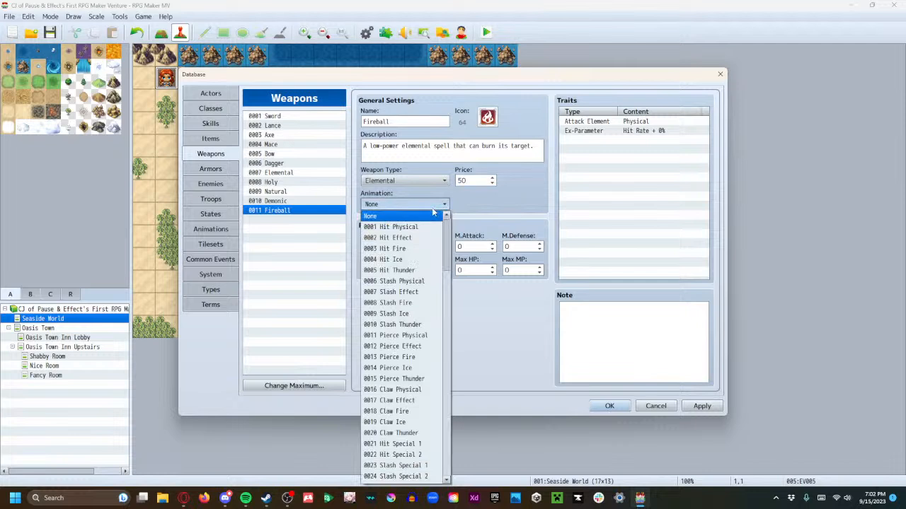
scroll(422, 357, down, 8)
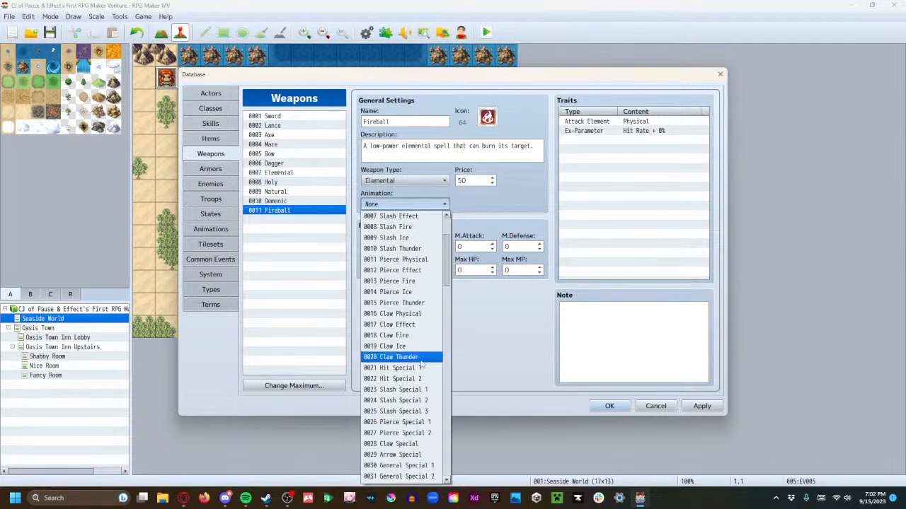
scroll(417, 379, down, 9)
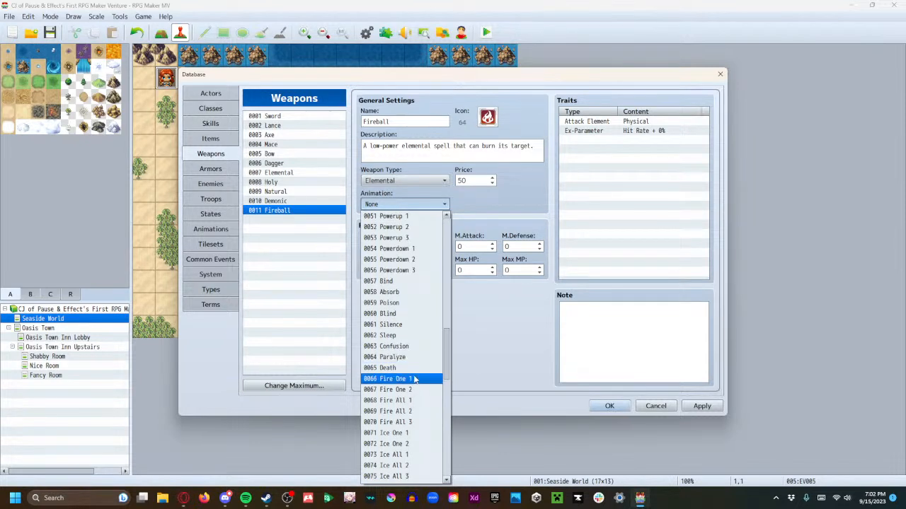
click(416, 371)
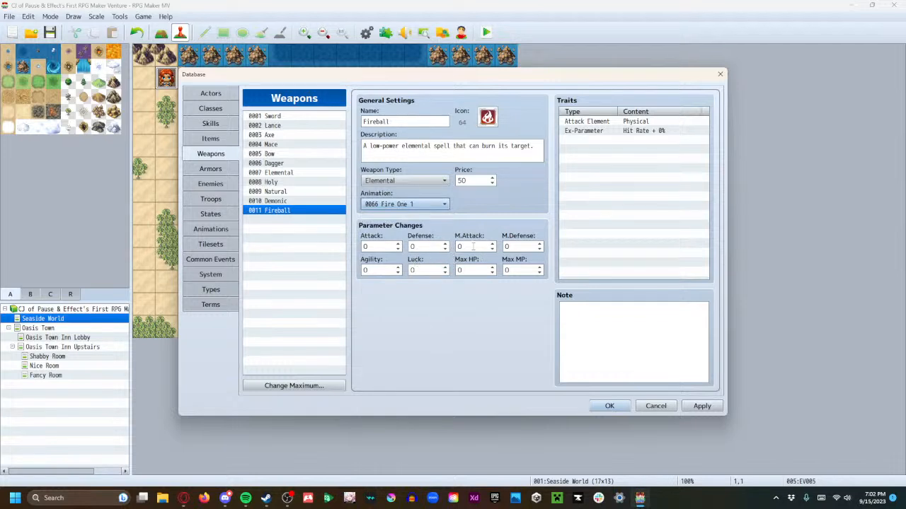
click(457, 246)
text(1)
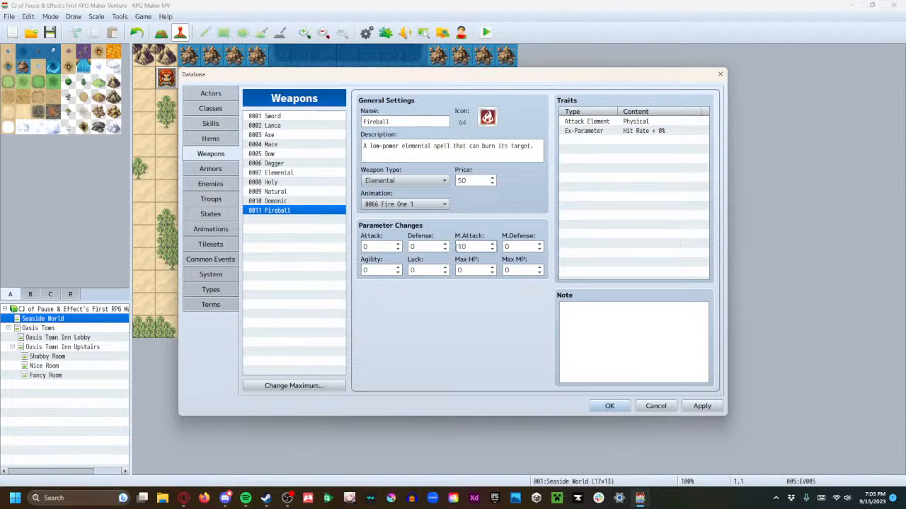
Change Fireball's Attack Element trait to Fire
click(610, 122)
double_click(610, 121)
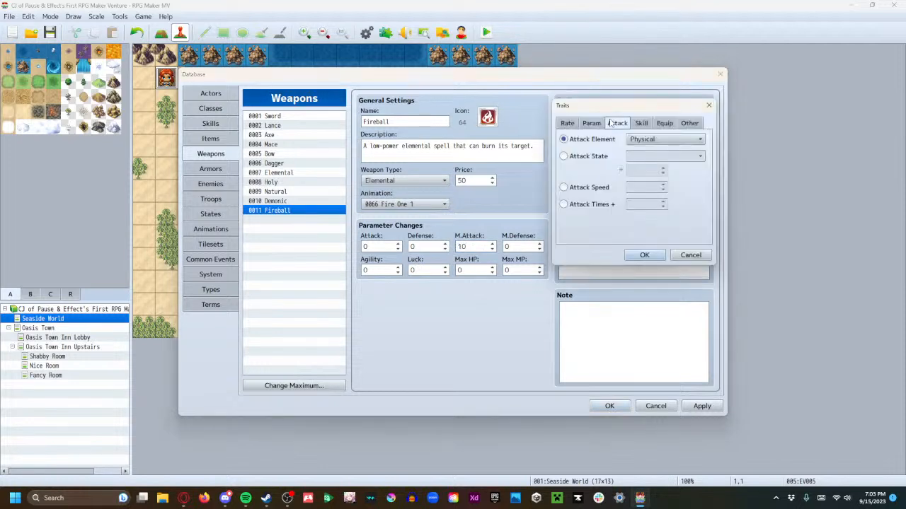
click(629, 140)
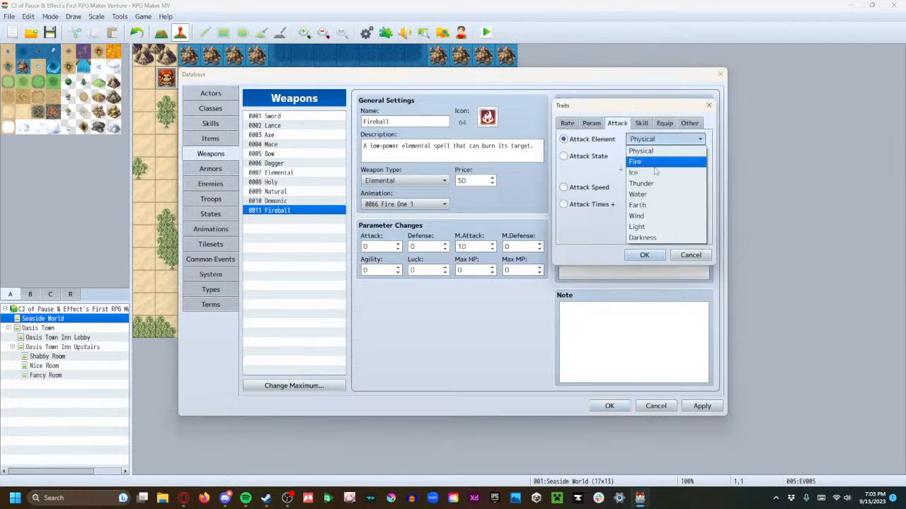
click(653, 164)
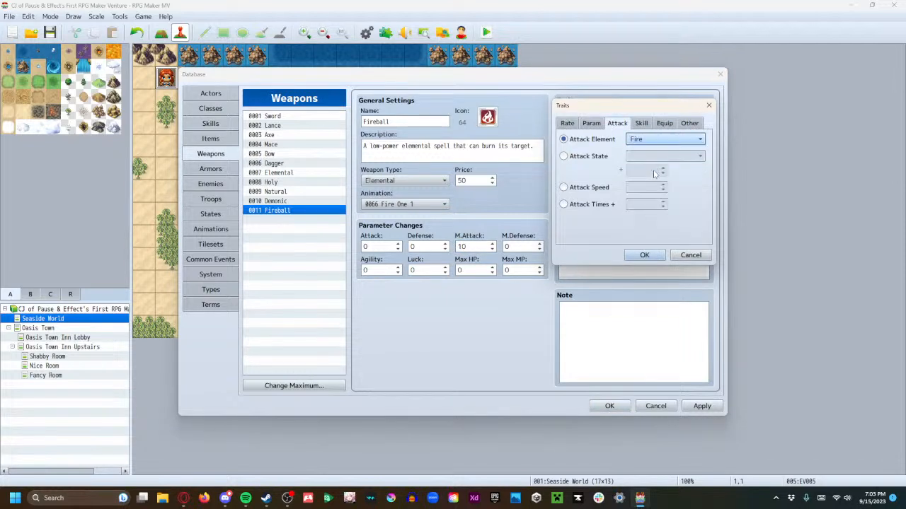
click(644, 255)
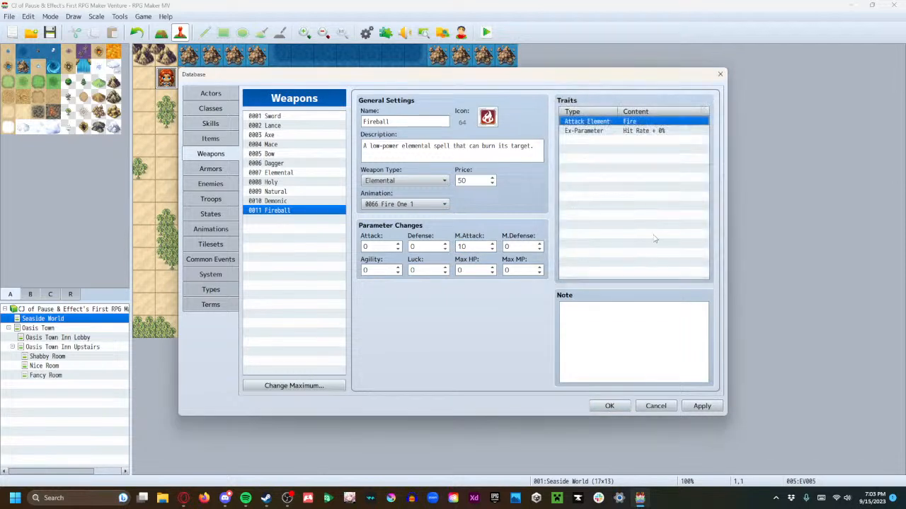
Examine the available trait categories and their options for replacing Fireball's Hit Rate trait
double_click(616, 133)
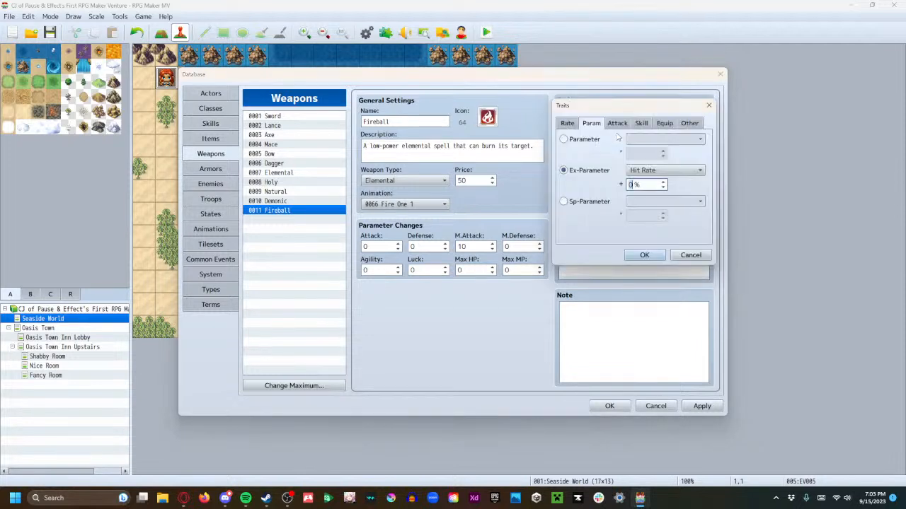
click(655, 170)
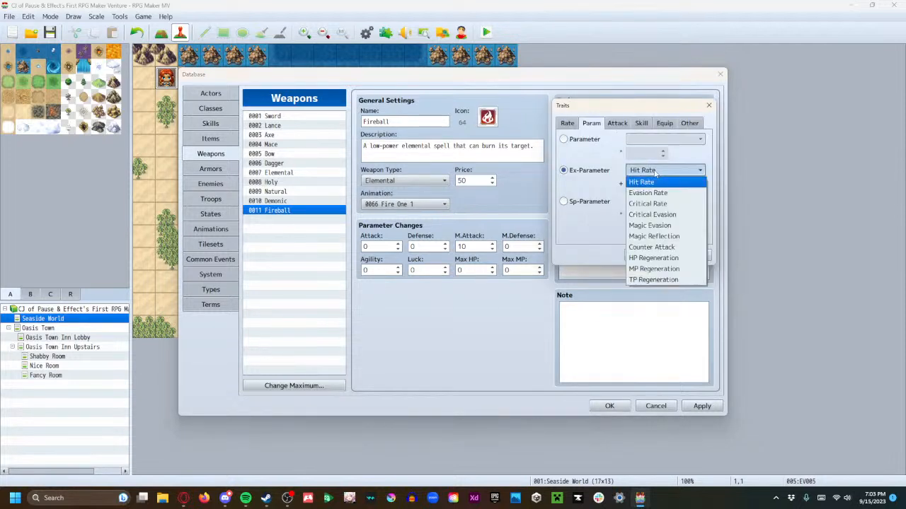
click(585, 174)
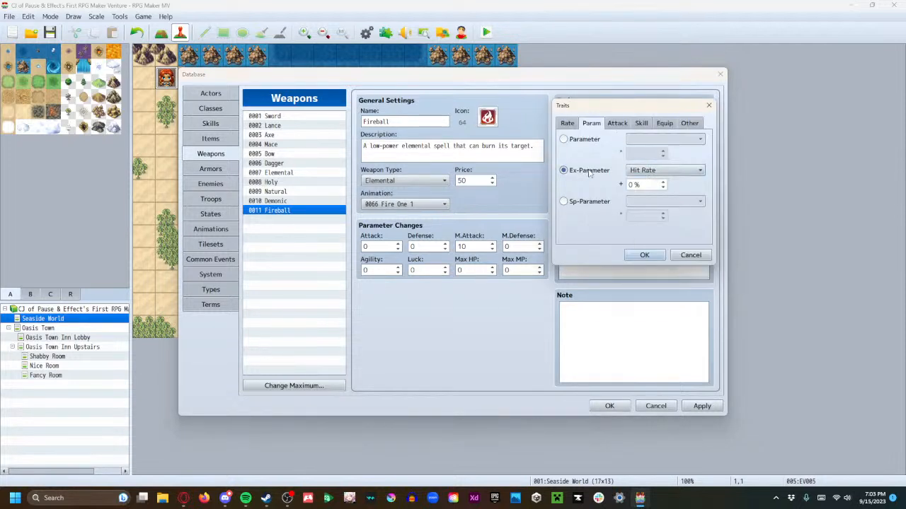
click(591, 141)
click(643, 139)
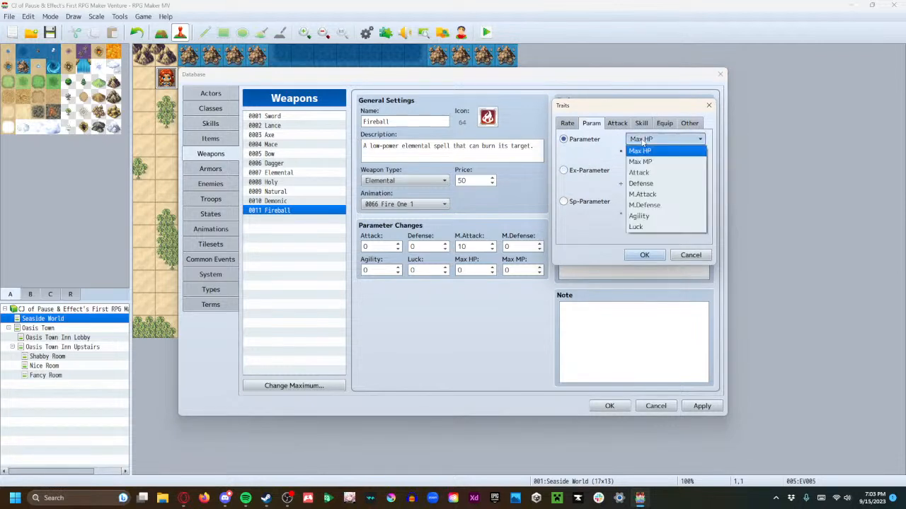
click(582, 145)
click(588, 173)
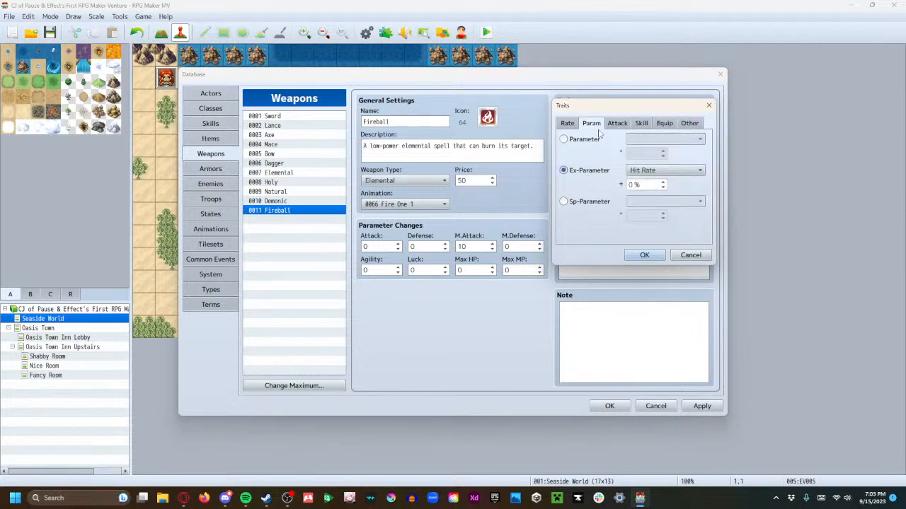
click(618, 123)
click(640, 125)
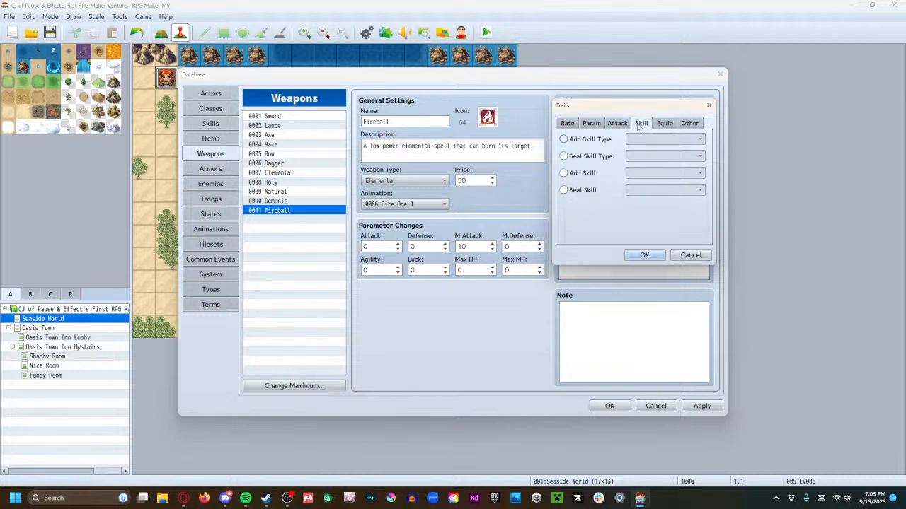
click(663, 124)
click(687, 124)
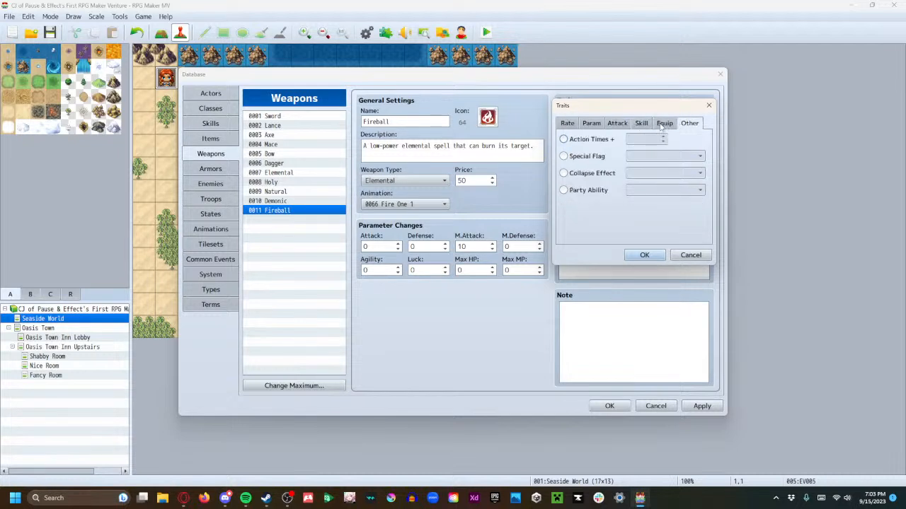
click(568, 123)
click(588, 171)
click(646, 171)
click(584, 187)
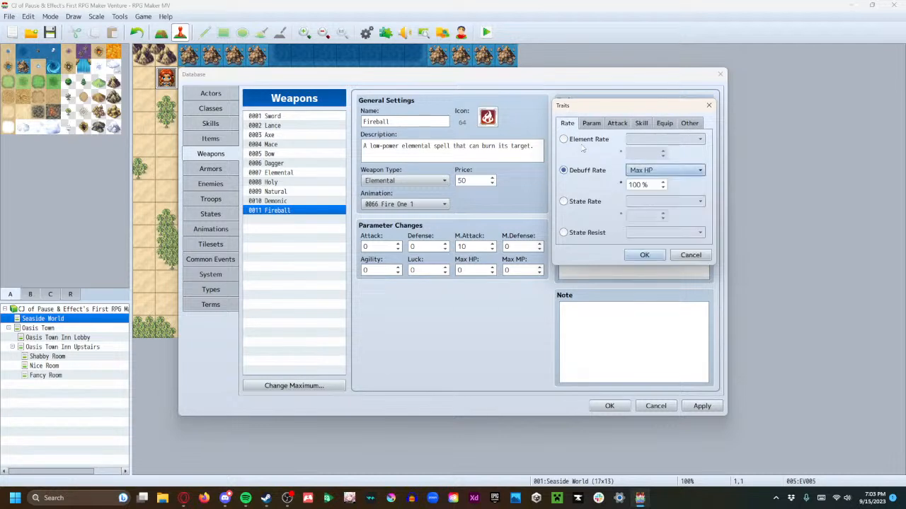
Replace Fireball's Hit Rate trait with a State Rate of 20% for 0011 Burned
click(593, 203)
click(665, 202)
click(669, 326)
double_click(639, 216)
text(20)
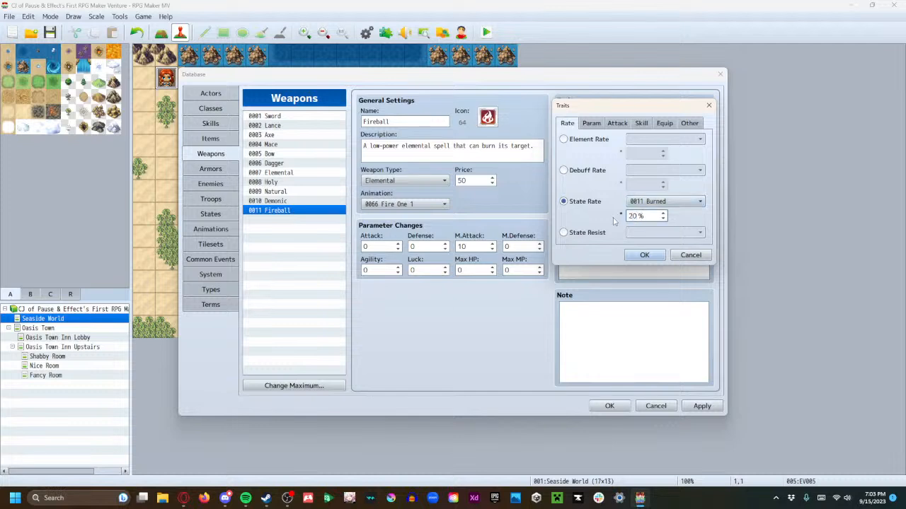
click(633, 257)
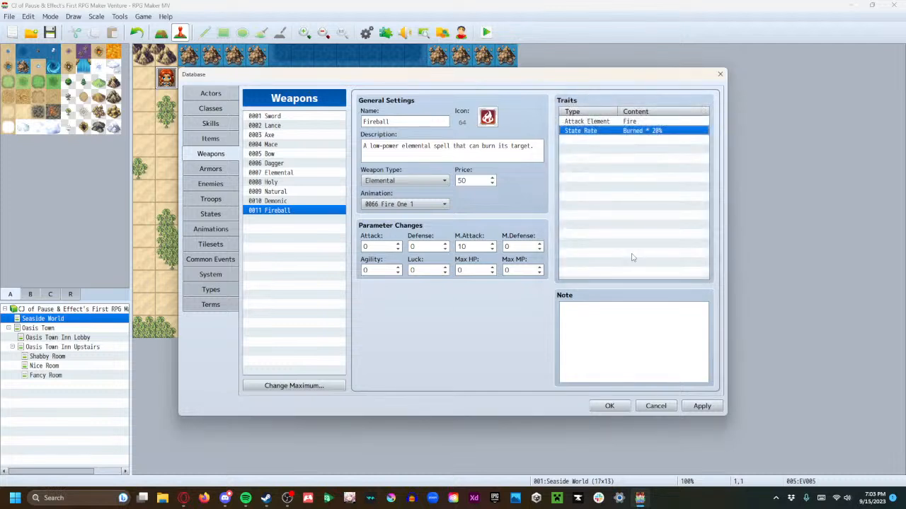
Change "can" to "may" in Fireball's description and apply the database changes
double_click(473, 145)
text(may)
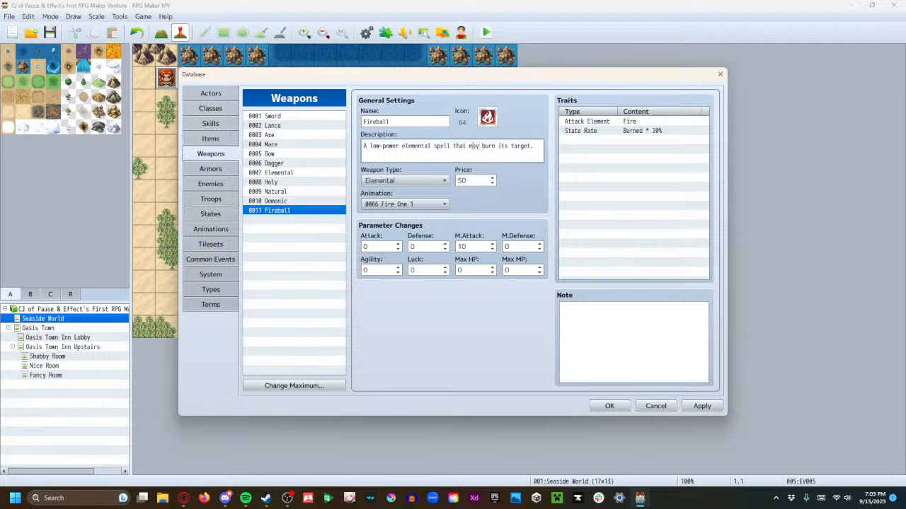
click(692, 409)
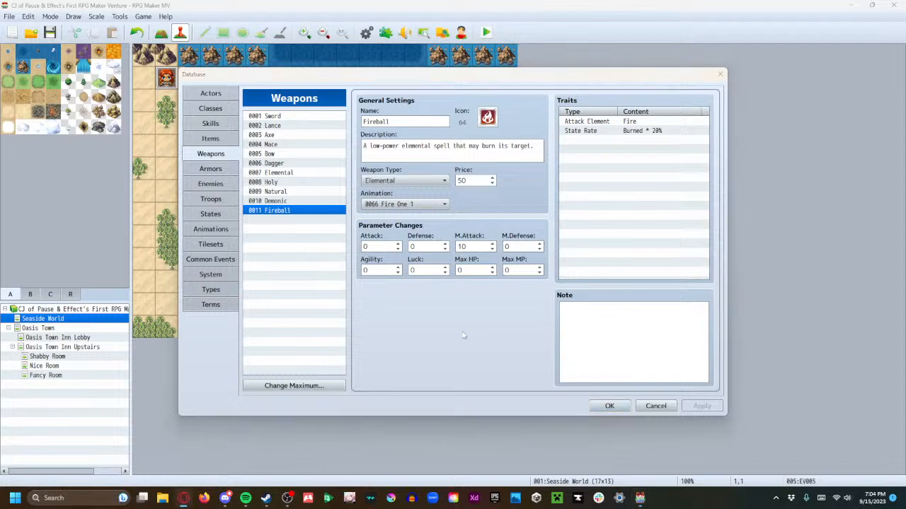
click(290, 225)
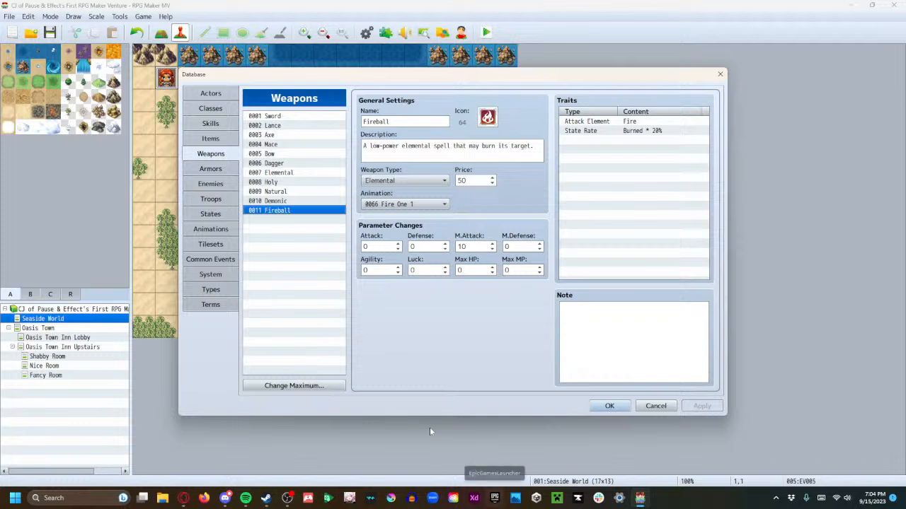
click(277, 203)
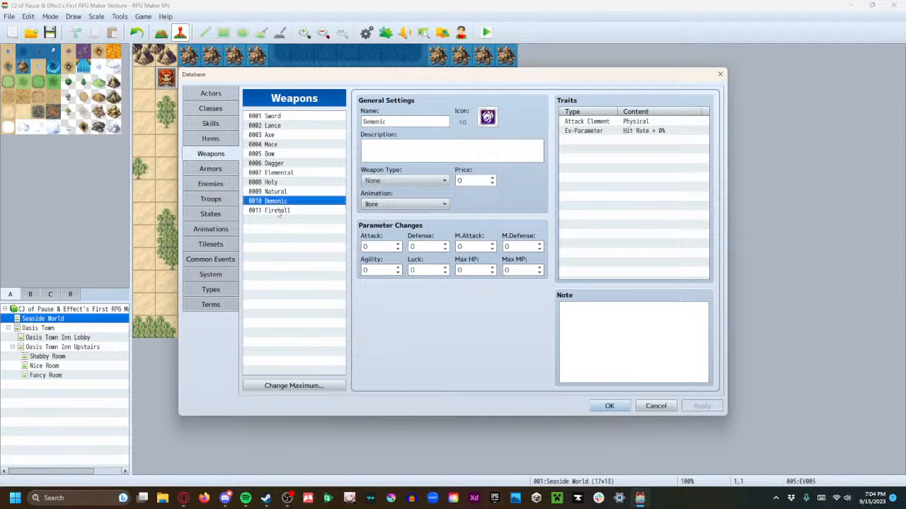
click(275, 212)
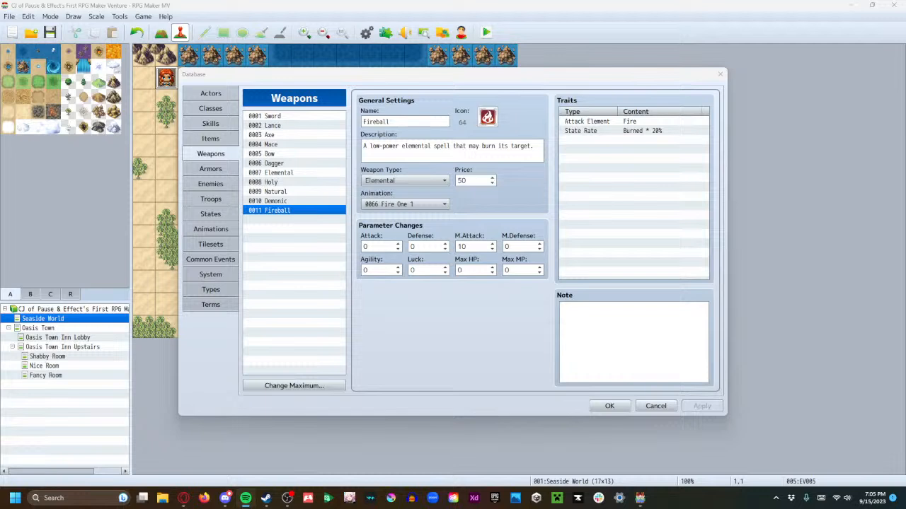
key(alt+Tab)
key(alt+Tab)
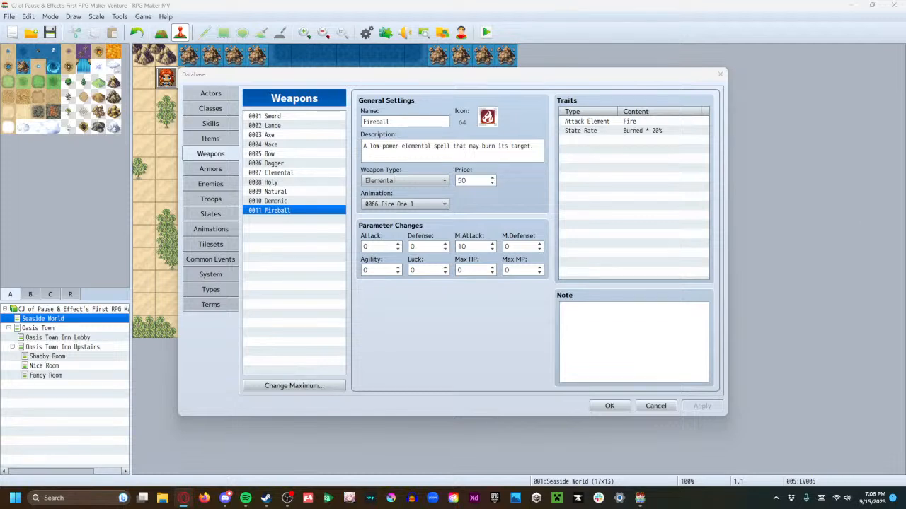
Set the skill type of blank skill 0012 to Special and check its damage type options
click(219, 125)
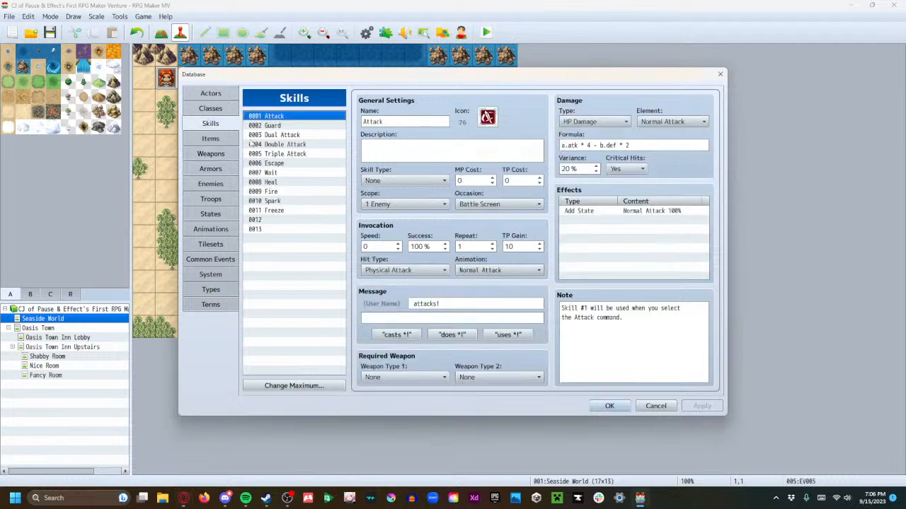
click(289, 220)
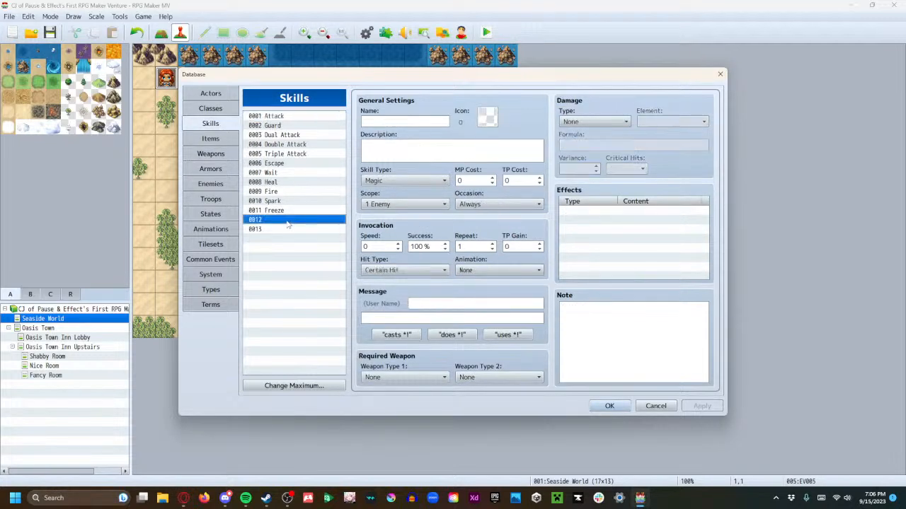
click(435, 181)
click(421, 209)
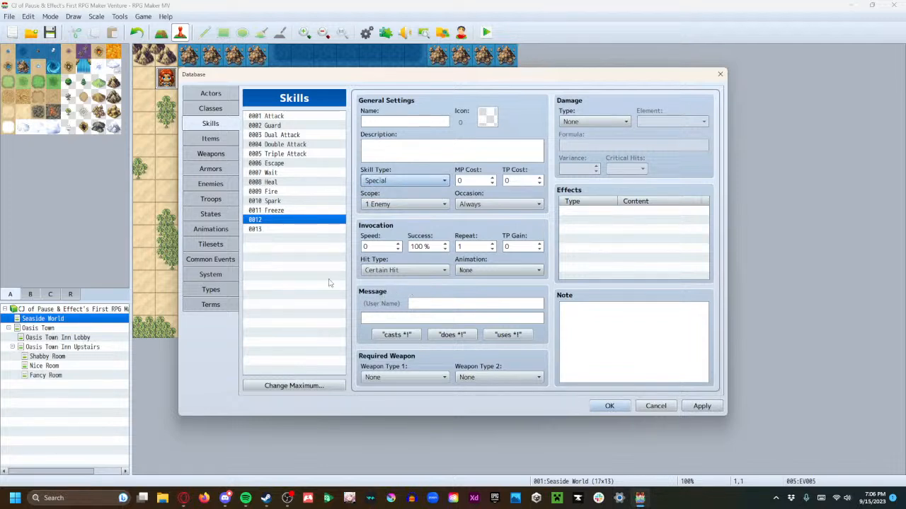
click(572, 121)
click(570, 123)
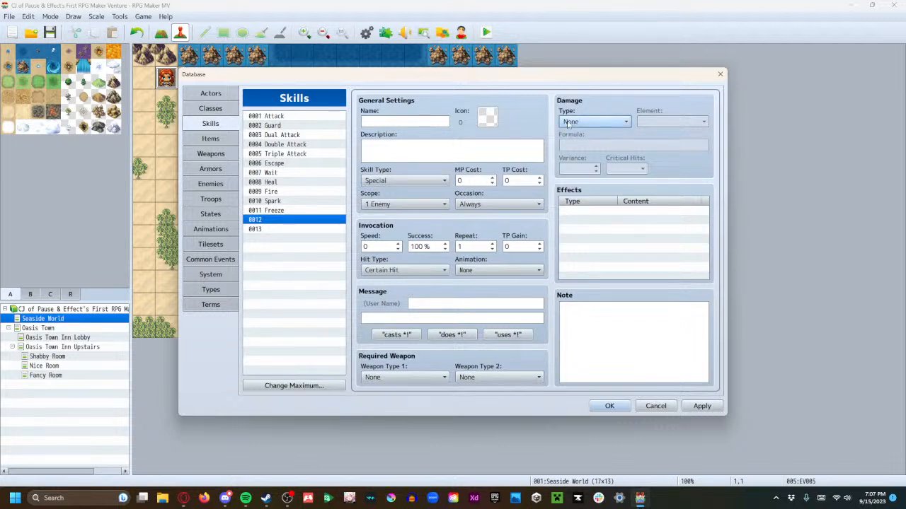
Look through the database sections from Items to System, including Weapons, Enemies, States, Animations, Tilesets and Common Events
click(217, 138)
click(218, 153)
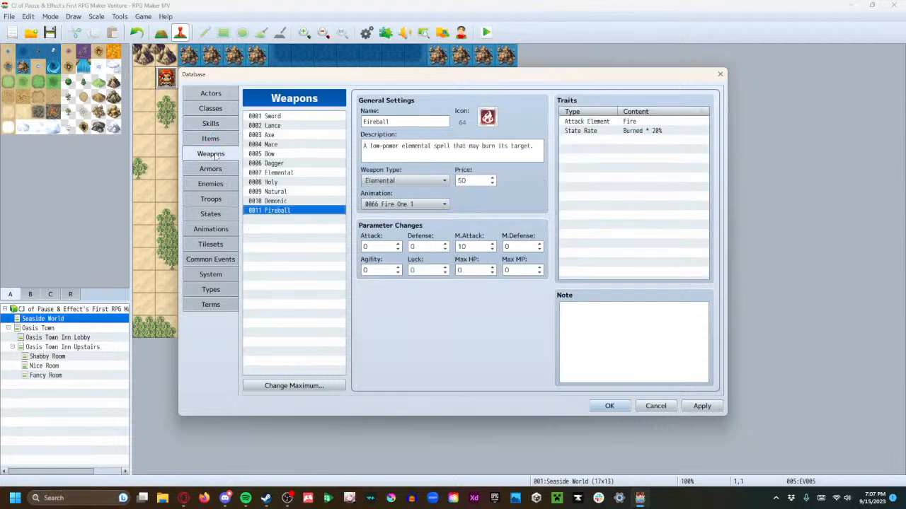
click(214, 169)
click(215, 184)
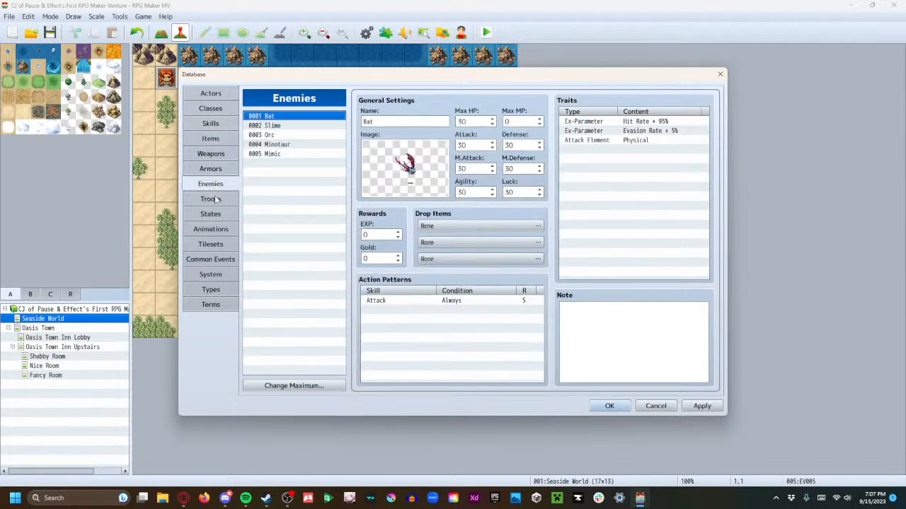
click(215, 198)
click(214, 215)
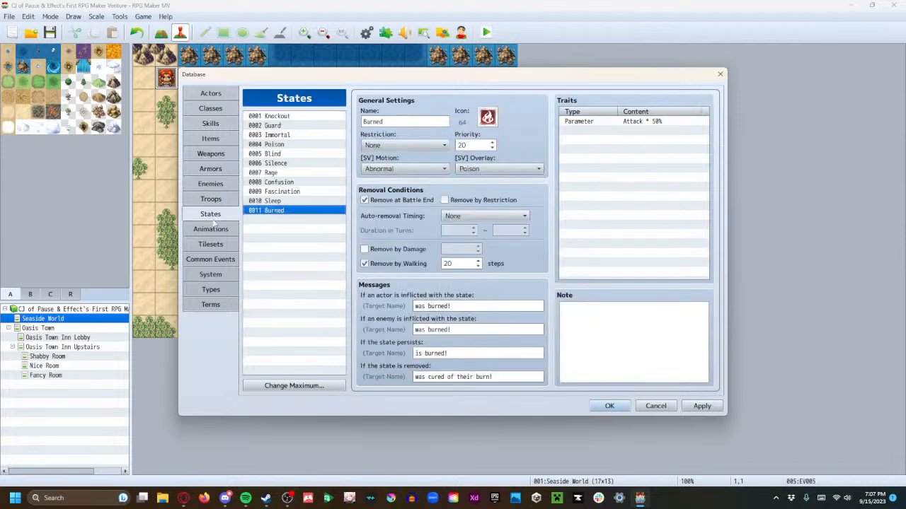
click(212, 232)
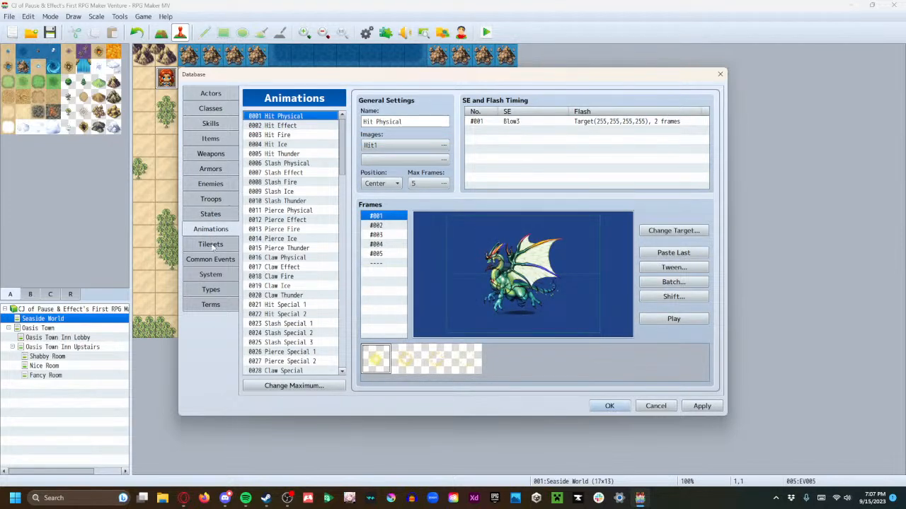
click(210, 244)
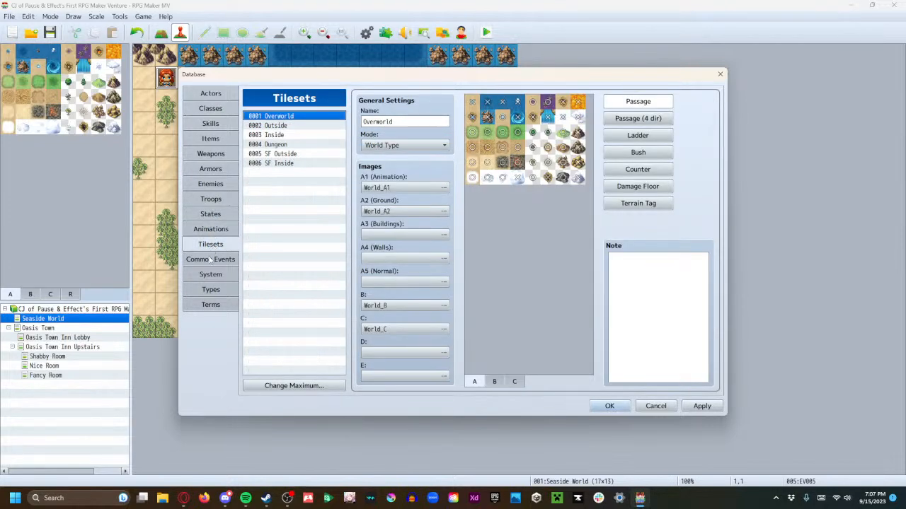
click(211, 260)
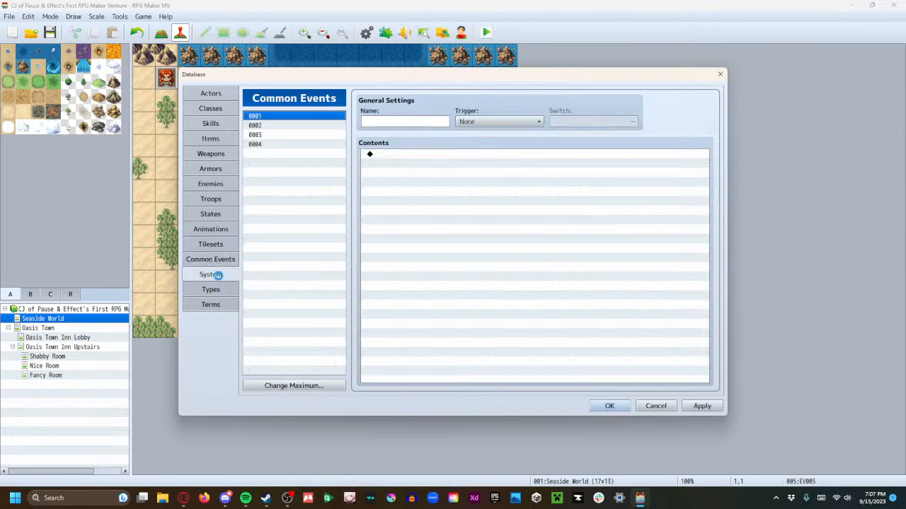
click(219, 277)
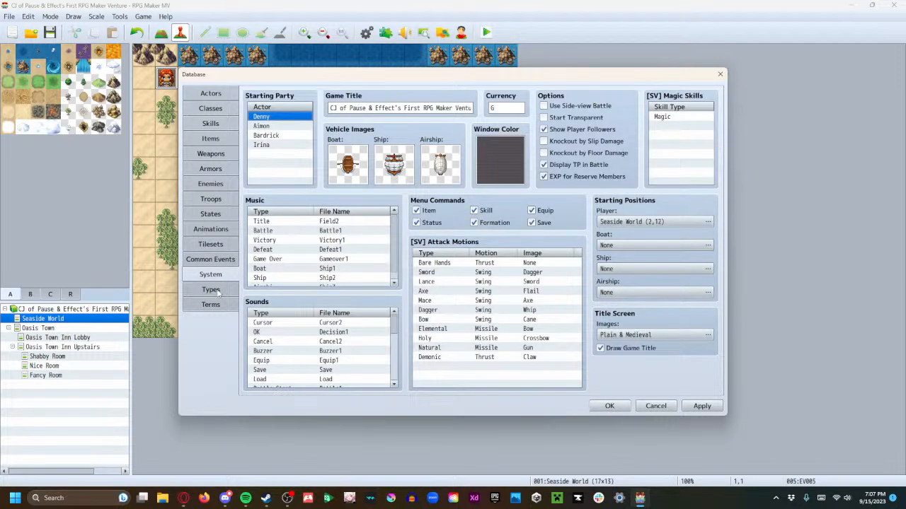
Compare quick settings for the Farmhand class's Max HP curve and apply setting C
click(220, 111)
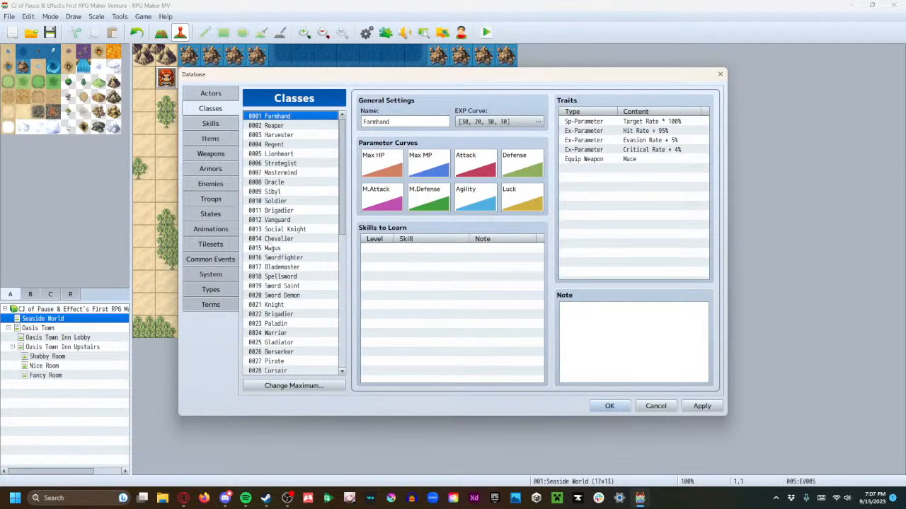
double_click(383, 168)
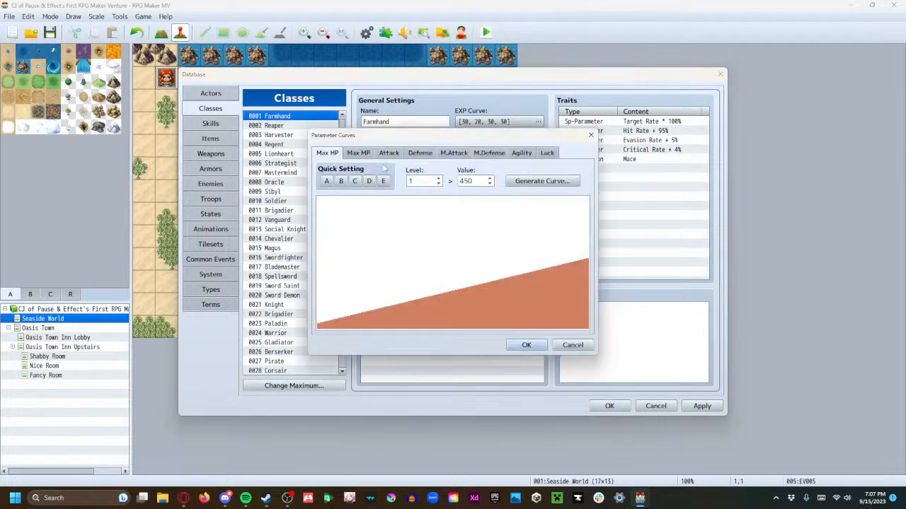
click(383, 181)
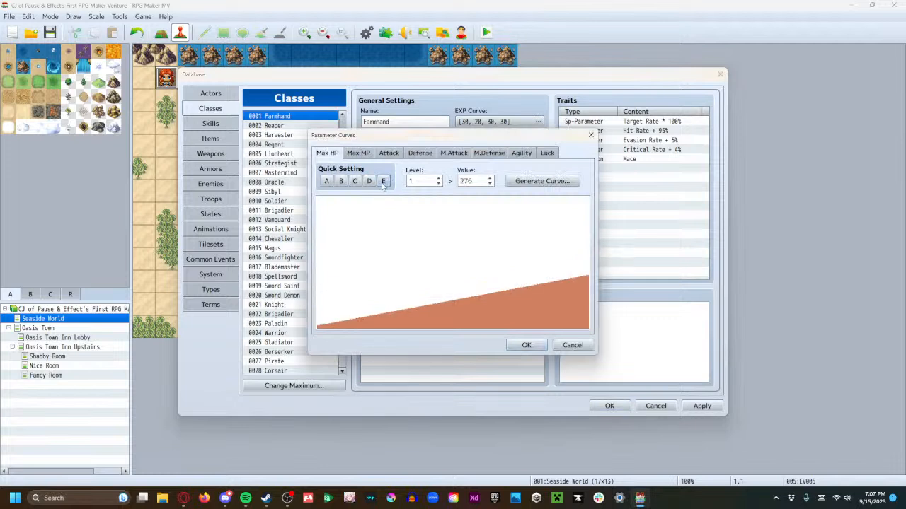
click(327, 182)
click(340, 182)
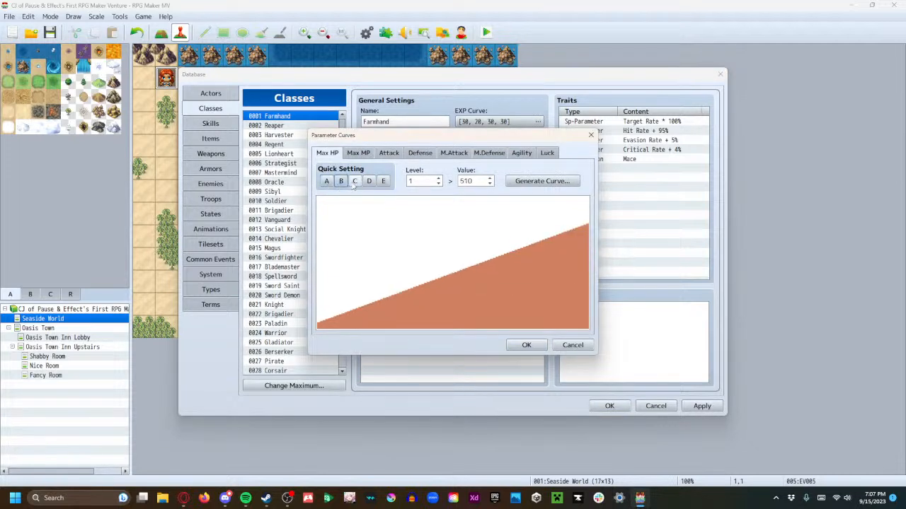
click(354, 182)
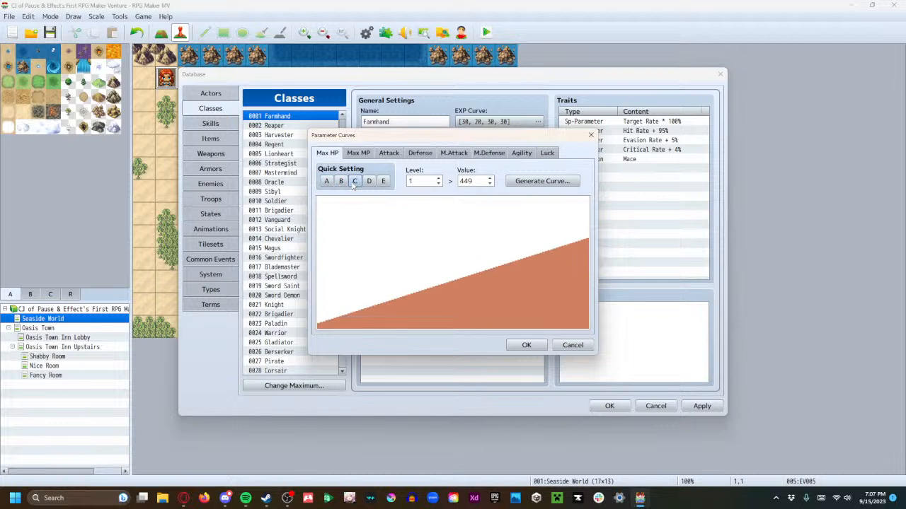
click(341, 182)
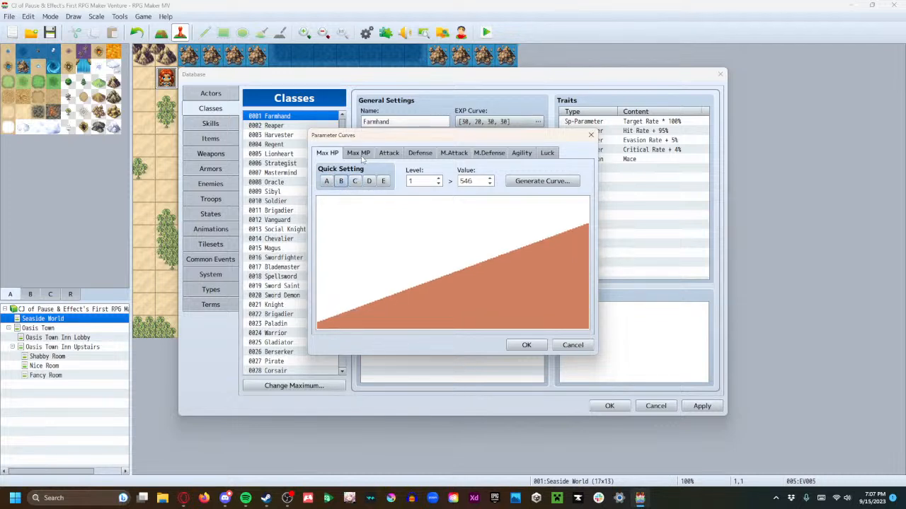
click(355, 182)
Apply quick setting C to Farmhand's Max MP curve after trying setting E
click(356, 153)
click(337, 153)
click(358, 153)
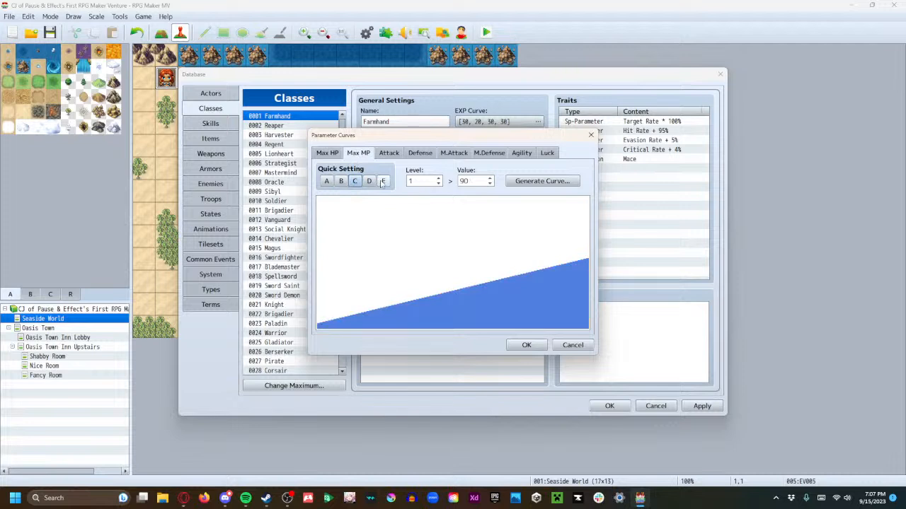
click(383, 181)
click(355, 181)
Apply quick setting B to Farmhand's Attack curve after trying setting A, and apply quick setting C to its Defense curve
click(383, 155)
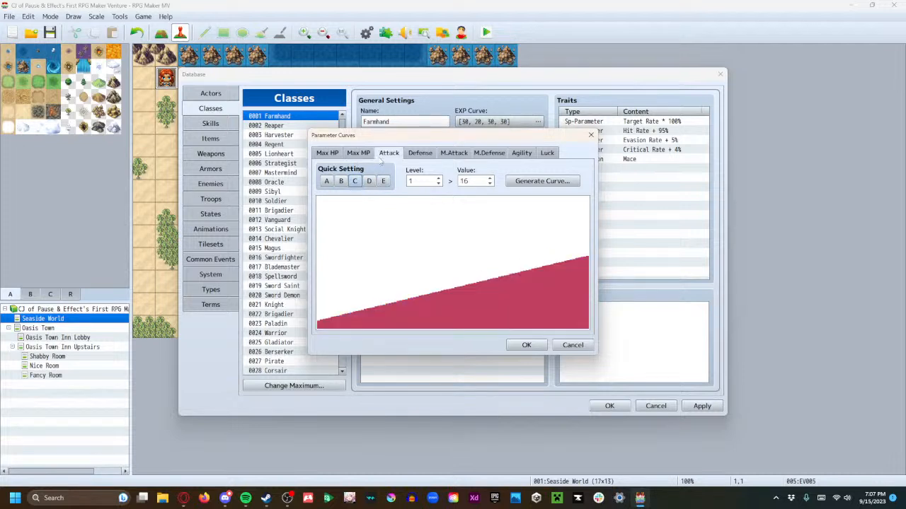
click(327, 181)
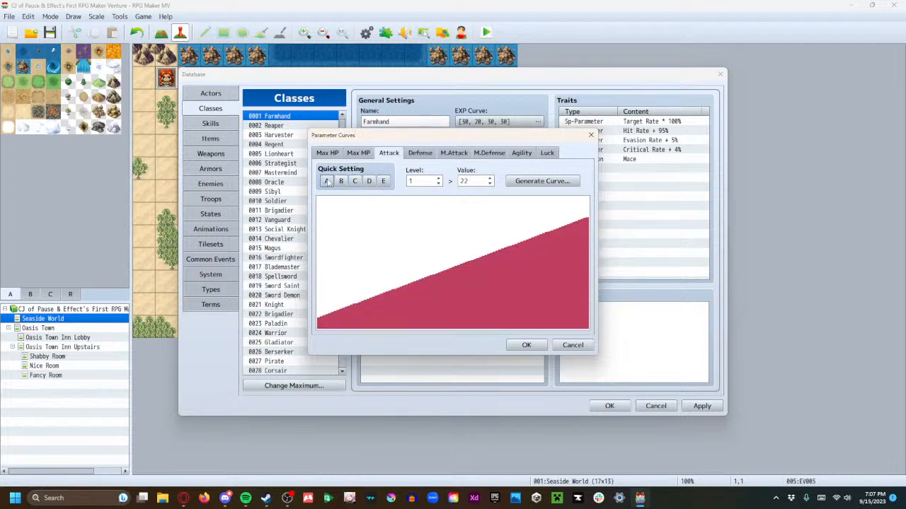
click(340, 181)
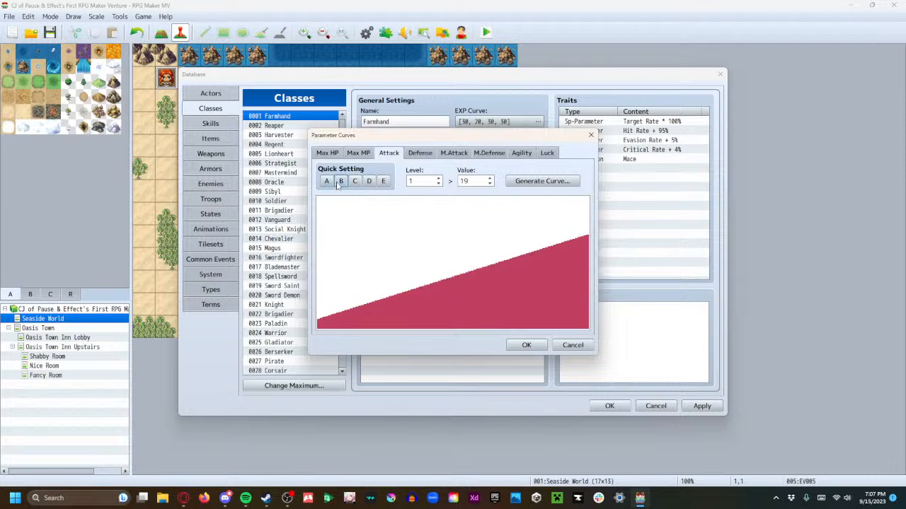
click(418, 154)
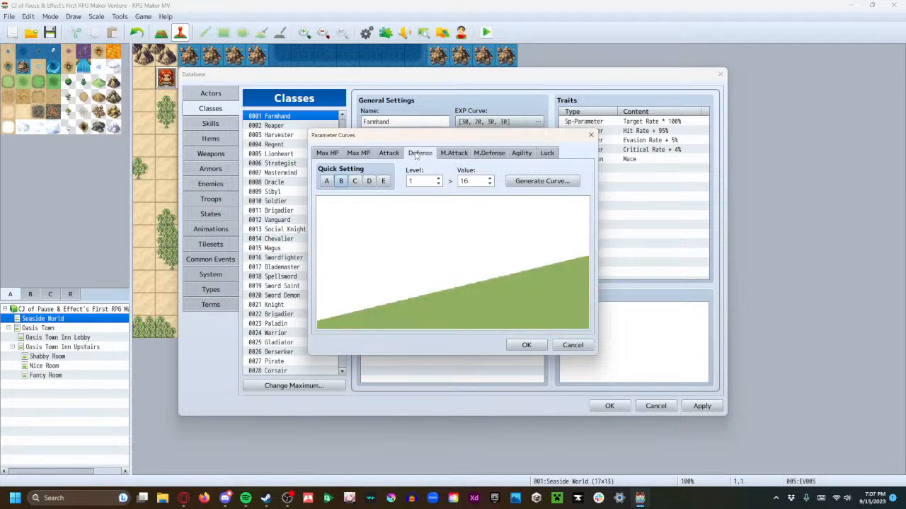
click(355, 181)
Apply quick setting E to both the M.Attack and M.Defense curves of the Farmhand class
click(454, 154)
click(383, 181)
click(485, 154)
click(384, 181)
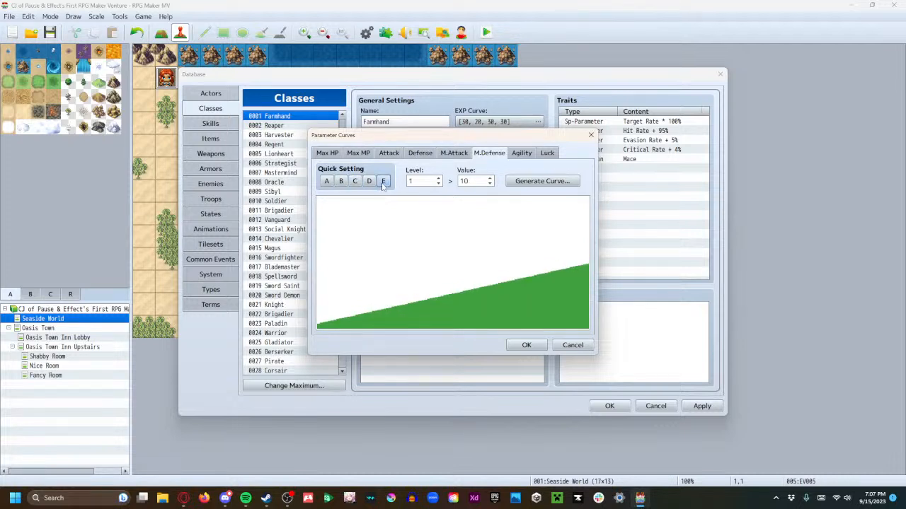
Apply quick setting D to Farmhand's Agility curve and setting C to its Luck curve, and confirm the parameter curves
click(521, 154)
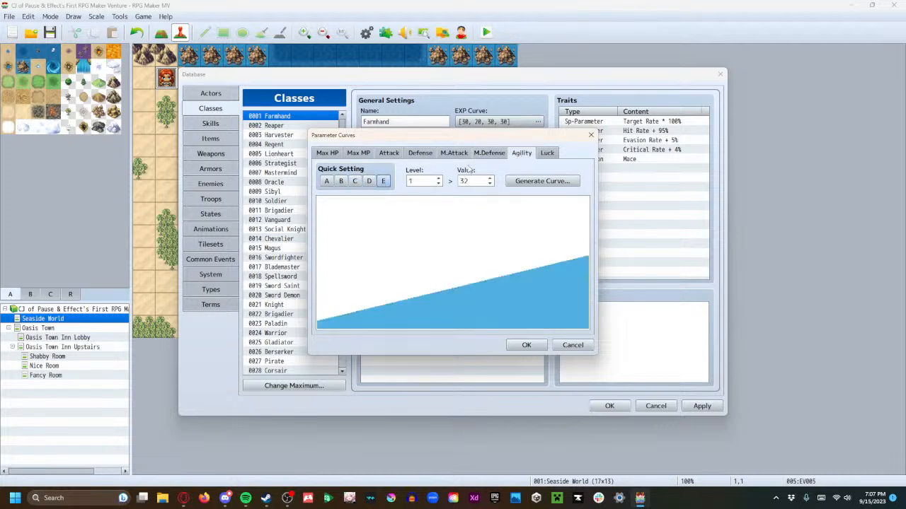
click(368, 183)
click(547, 152)
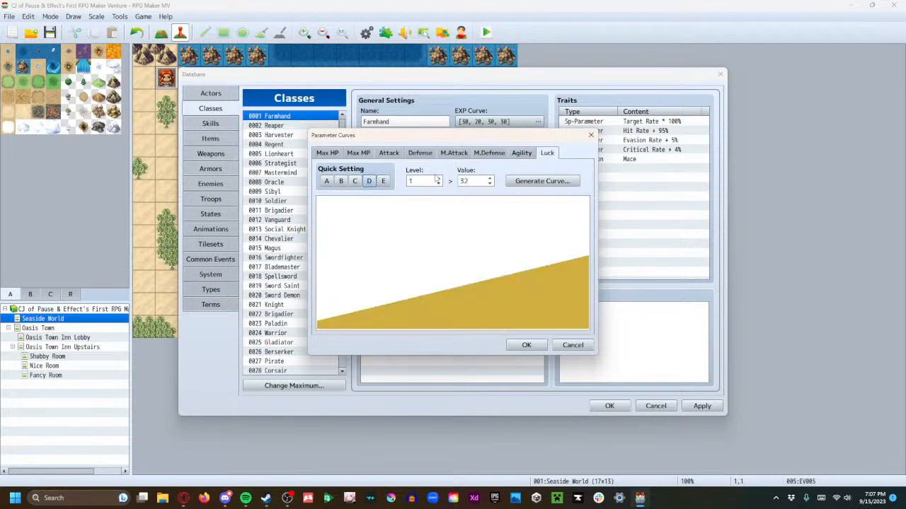
click(354, 183)
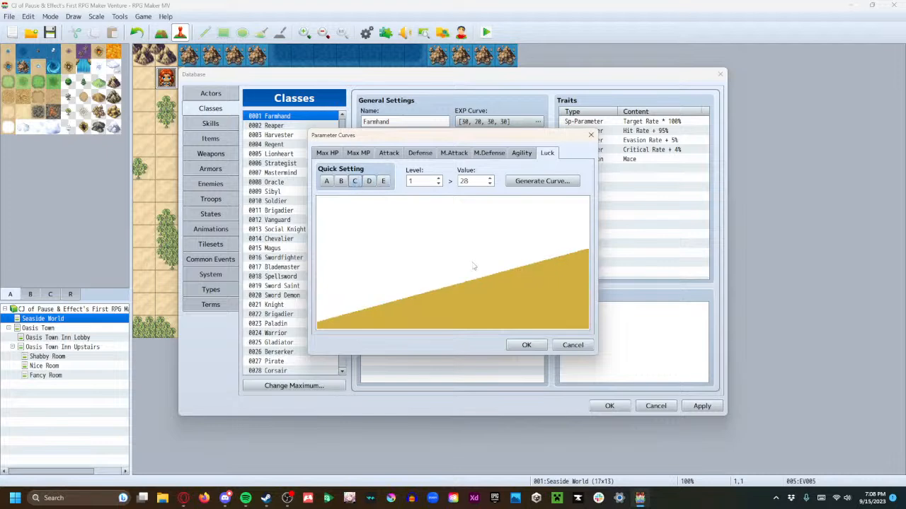
click(523, 347)
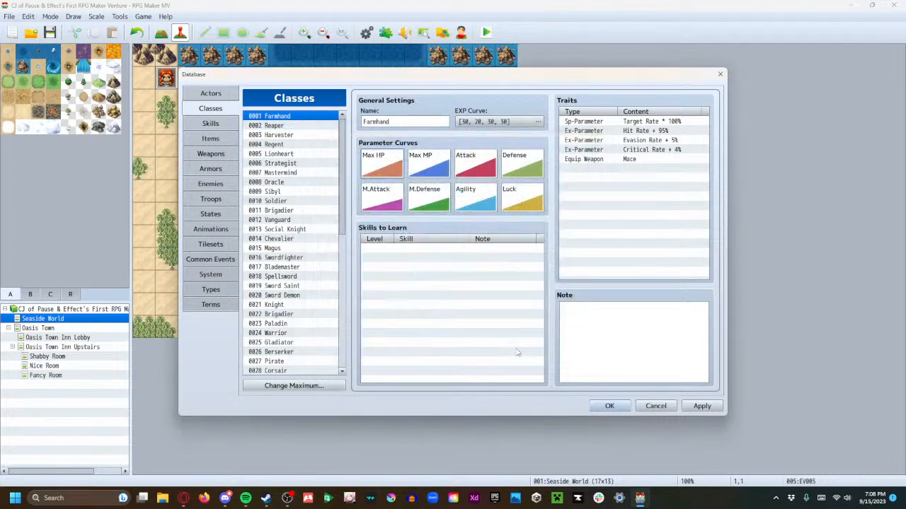
Write actor 0001's profile as "A farmhand from the countryside. He's not the brightest man, but he has a big heart." and apply it
click(212, 94)
click(428, 178)
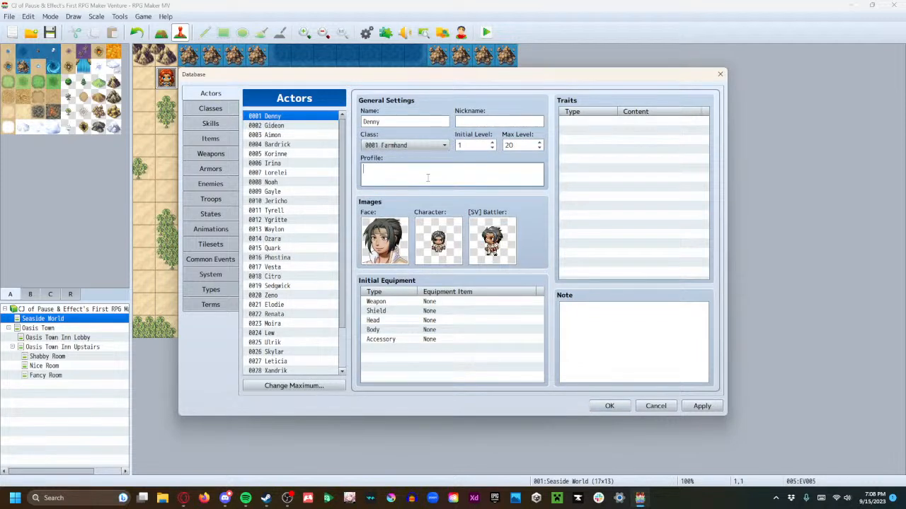
text(A farmhand from the countryside. He's not the bri)
key(BackSpace)
key(BackSpace)
key(BackSpace)
text(bright)
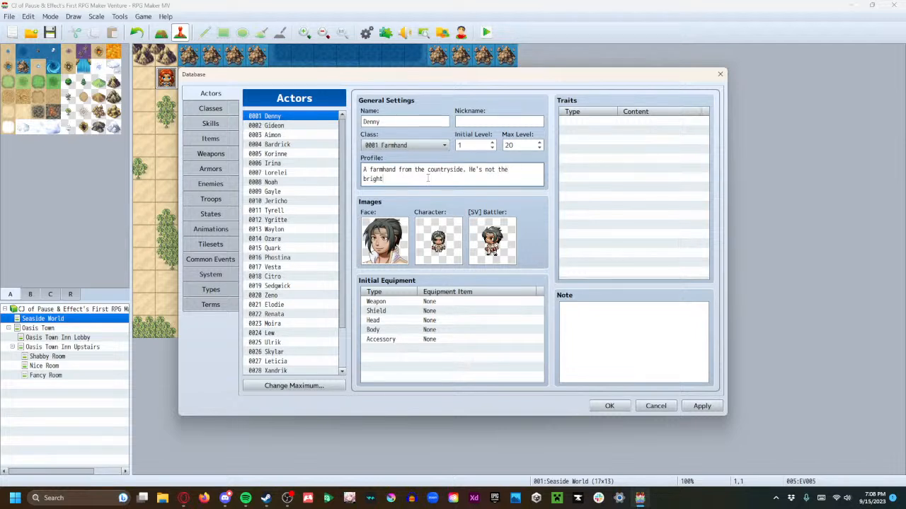
text(est a man, but he has a big heart.)
click(694, 404)
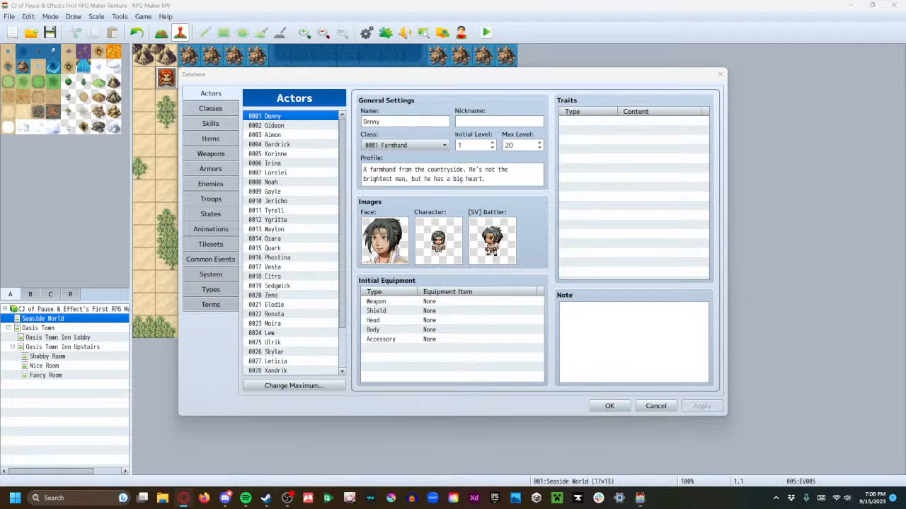
Rename actor 0001 to Dennison, set the nickname to Denny, and apply the changes
click(419, 121)
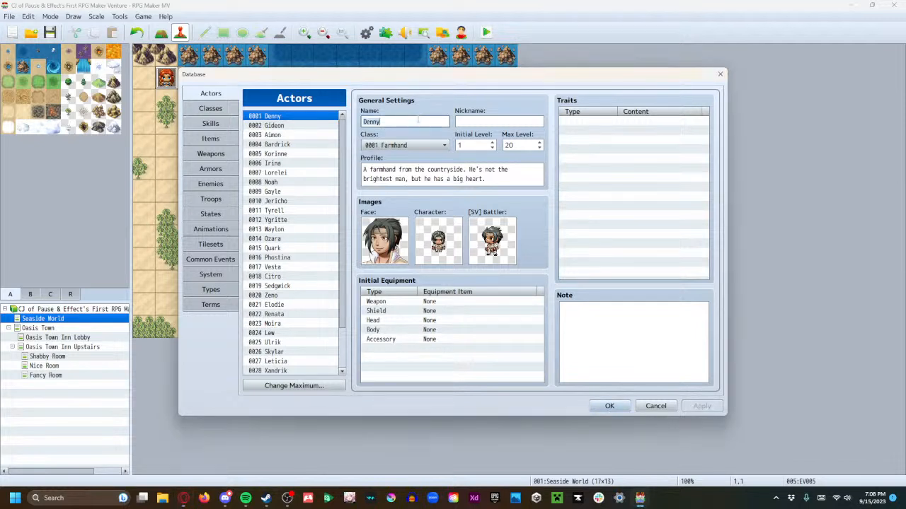
text(Dennison)
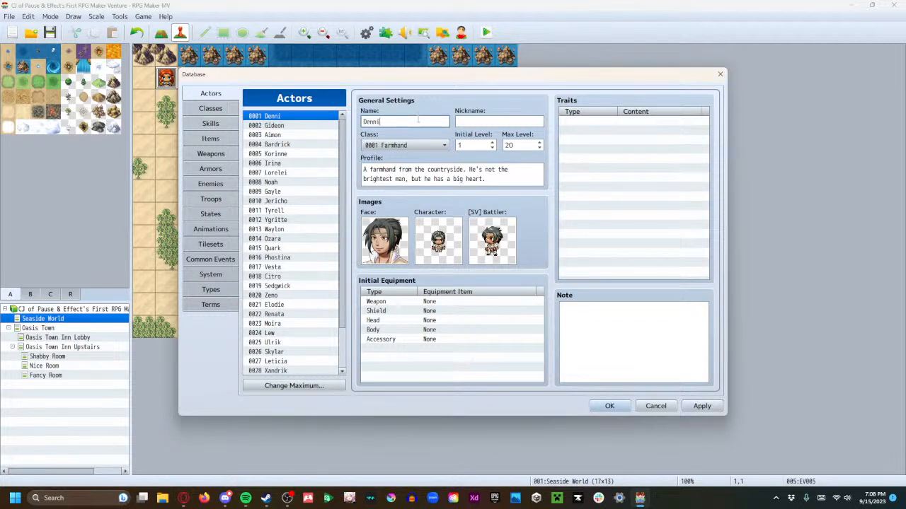
click(486, 122)
text(Denni)
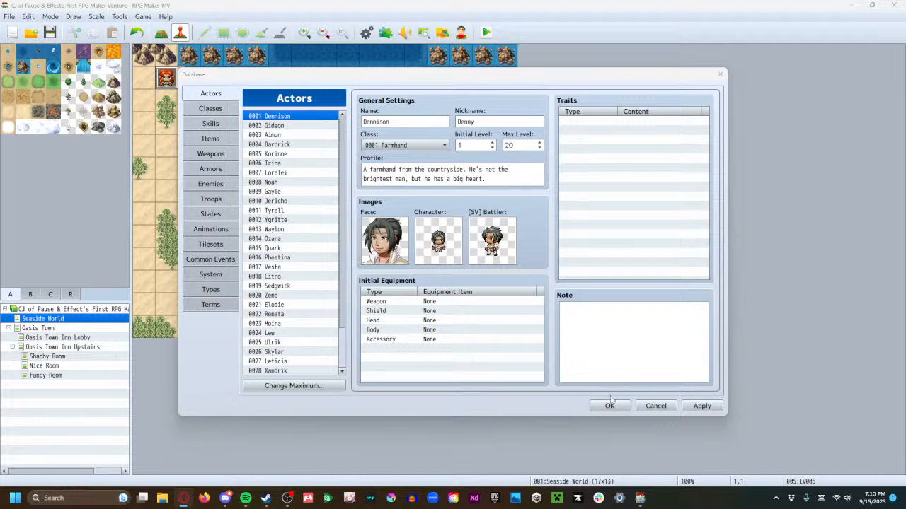
click(702, 406)
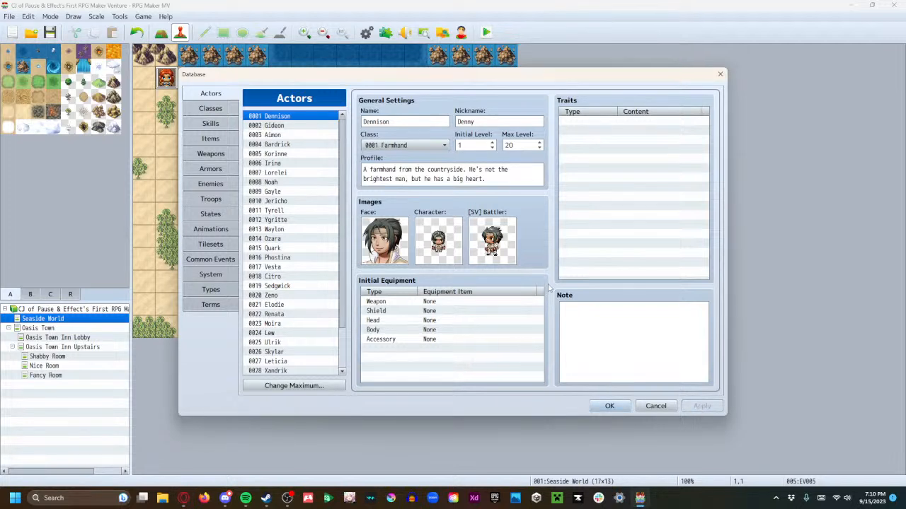
Bring up the Fireball weapon's settings in the database
scroll(324, 250, down, 3)
scroll(323, 250, up, 3)
click(192, 151)
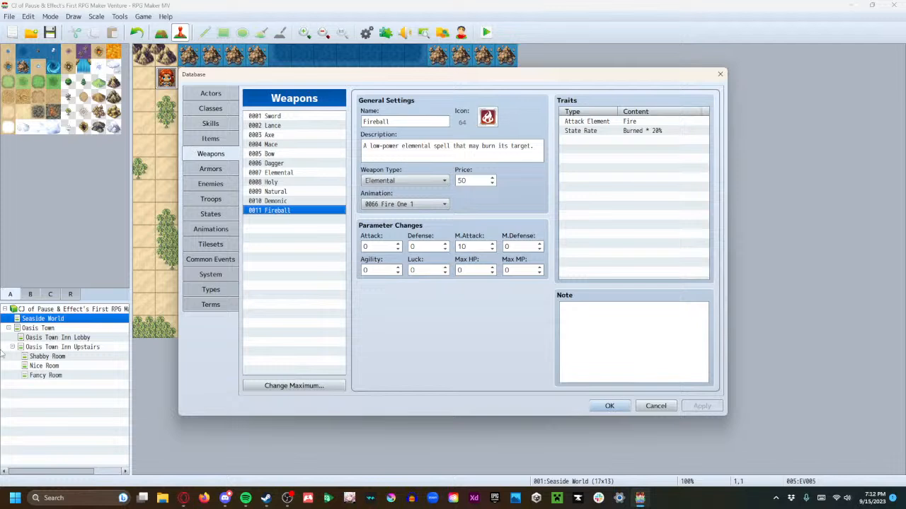
click(243, 503)
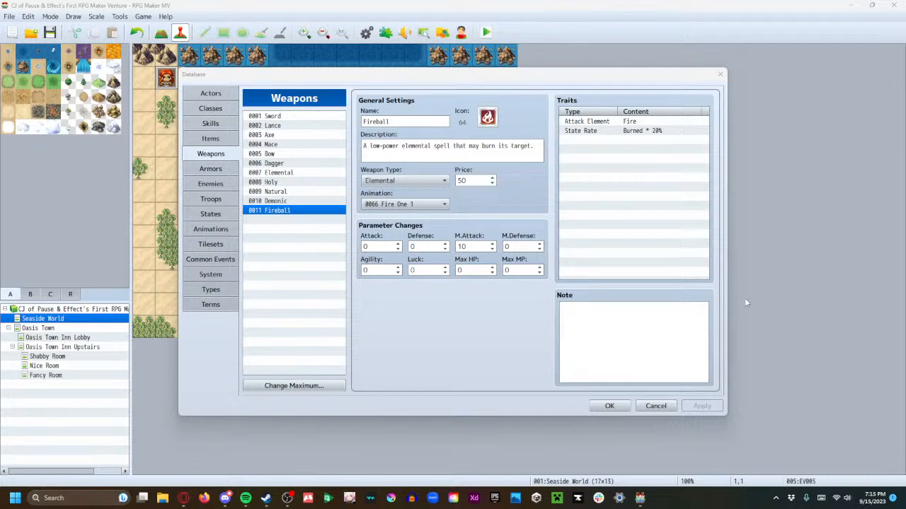
click(870, 499)
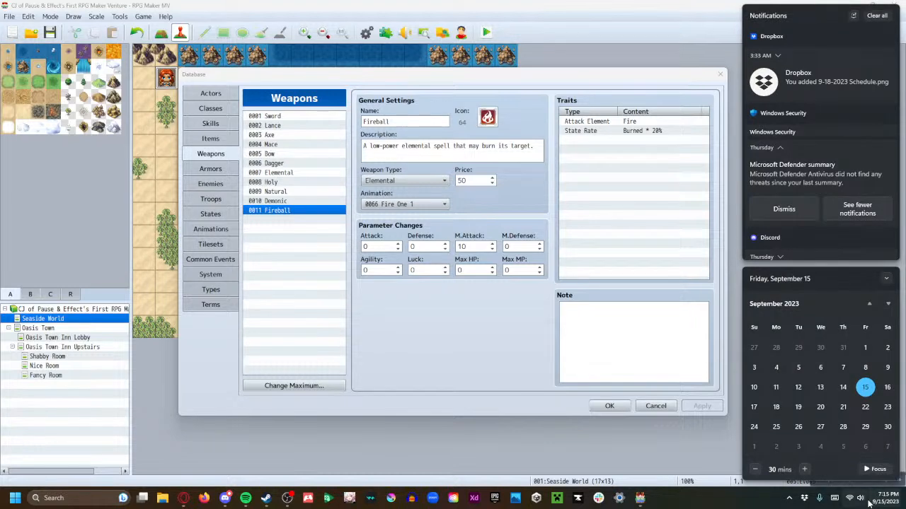
click(868, 502)
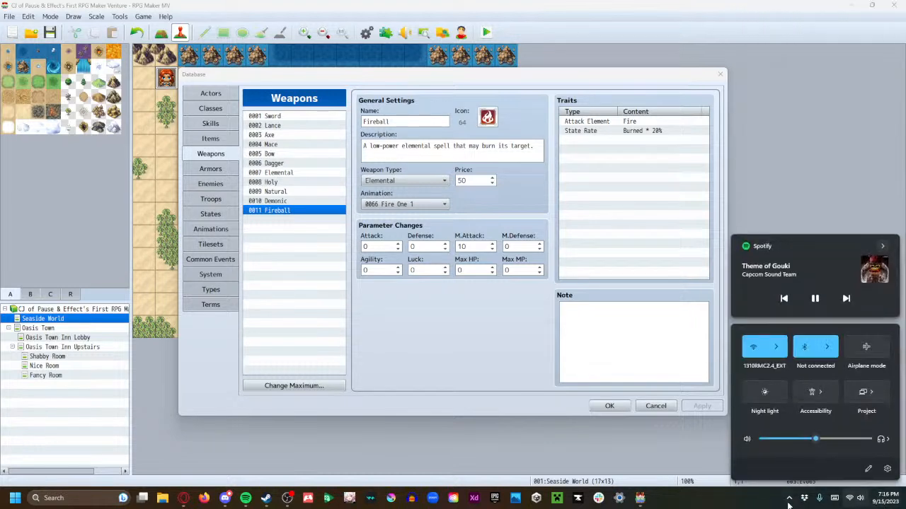
click(770, 505)
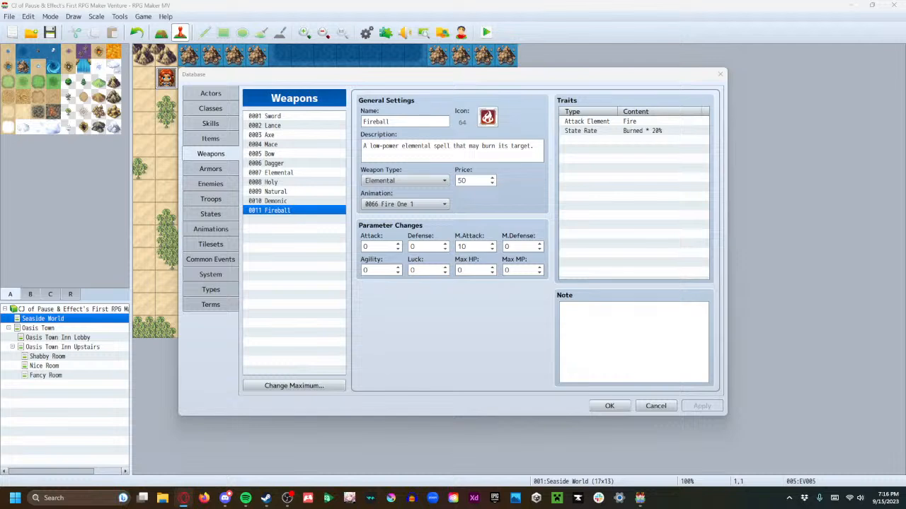
Begin a new trait for the Fireball weapon and review the available Sp-Parameter options
double_click(590, 140)
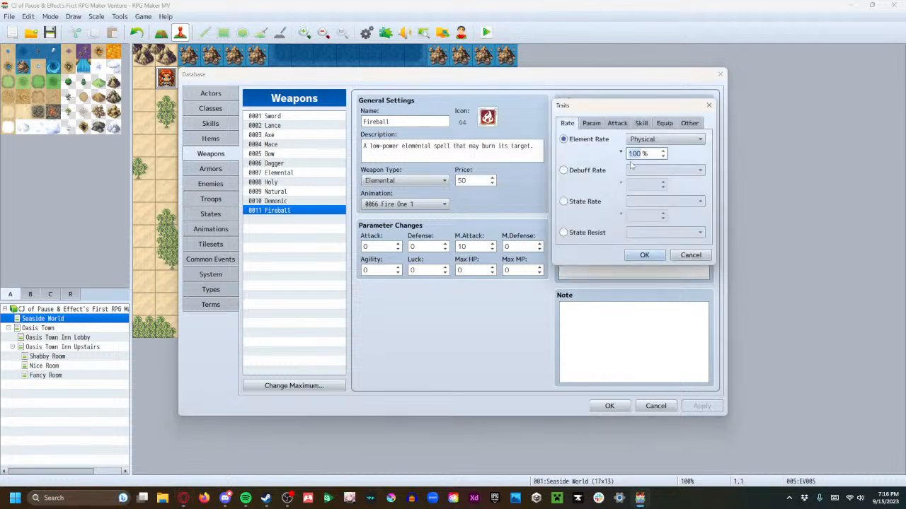
click(591, 124)
click(596, 203)
click(665, 202)
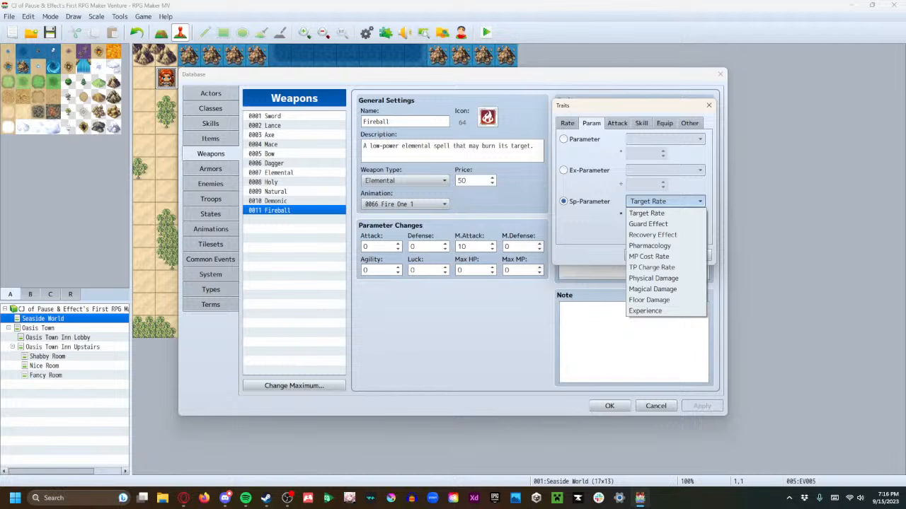
key(alt+Tab)
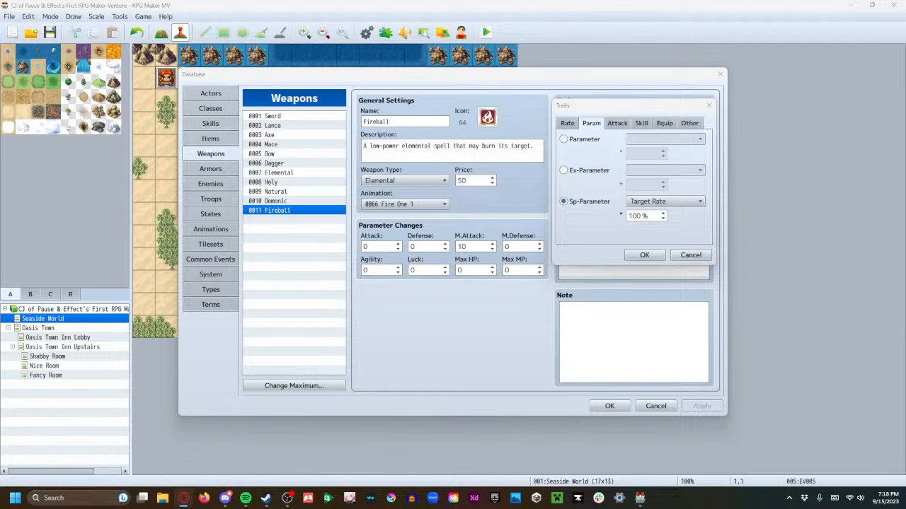
click(669, 202)
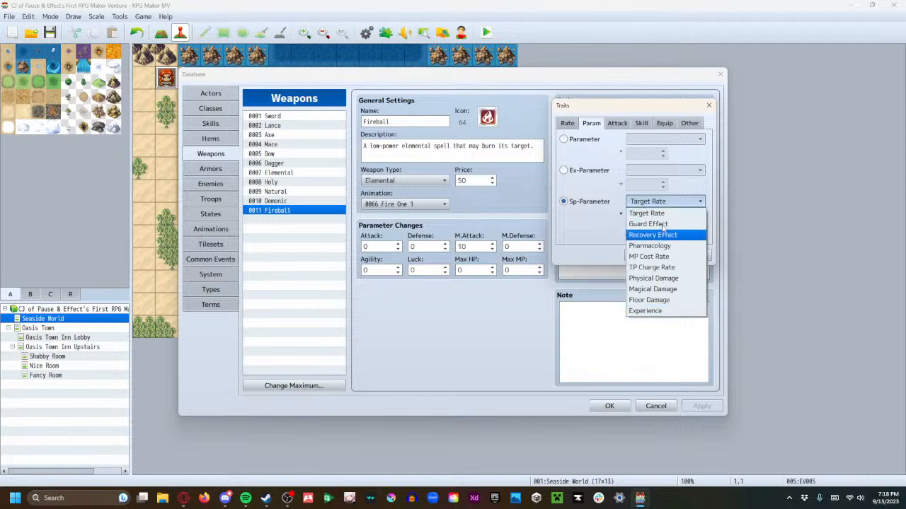
Review the Attack Element and Attack State options for Fireball's new trait, and leave without adding one
click(614, 124)
click(613, 123)
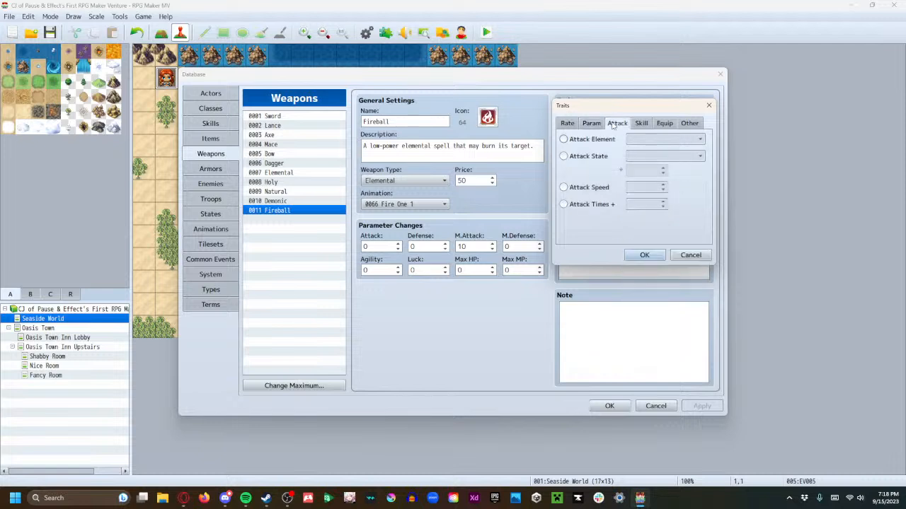
click(607, 140)
click(640, 140)
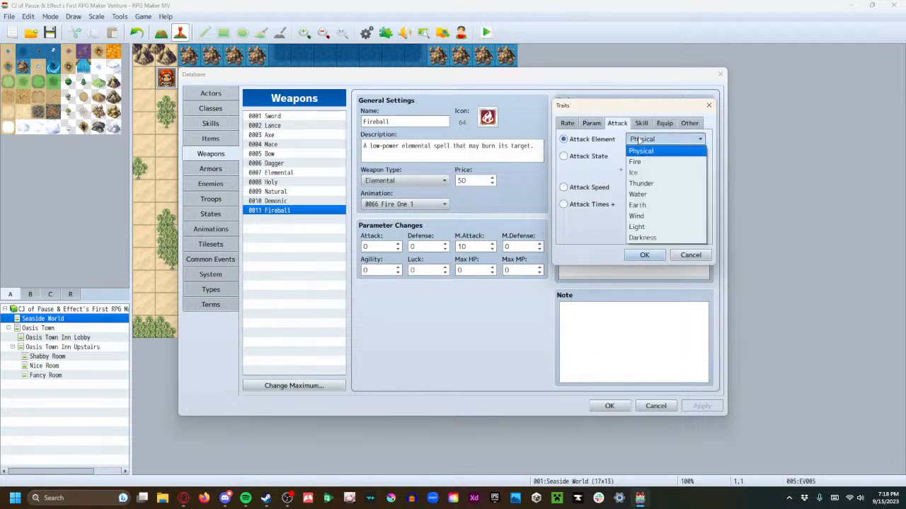
click(593, 242)
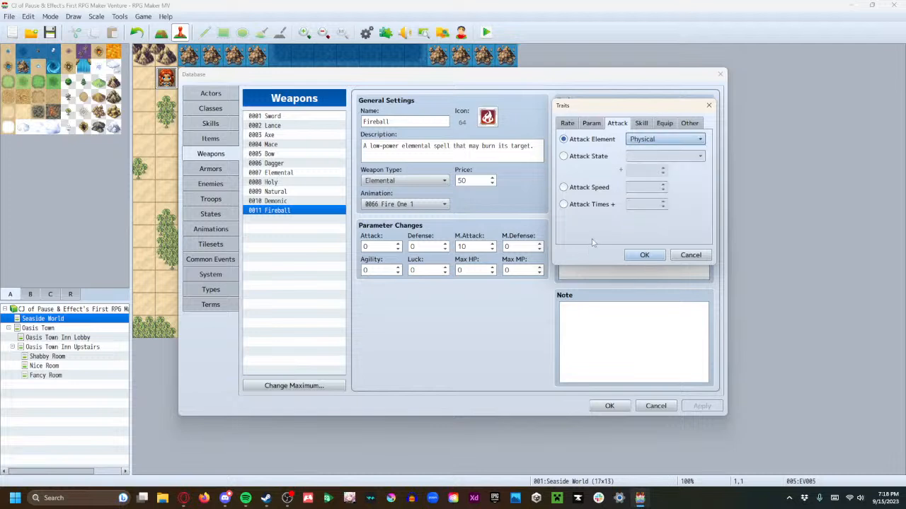
click(588, 156)
click(637, 157)
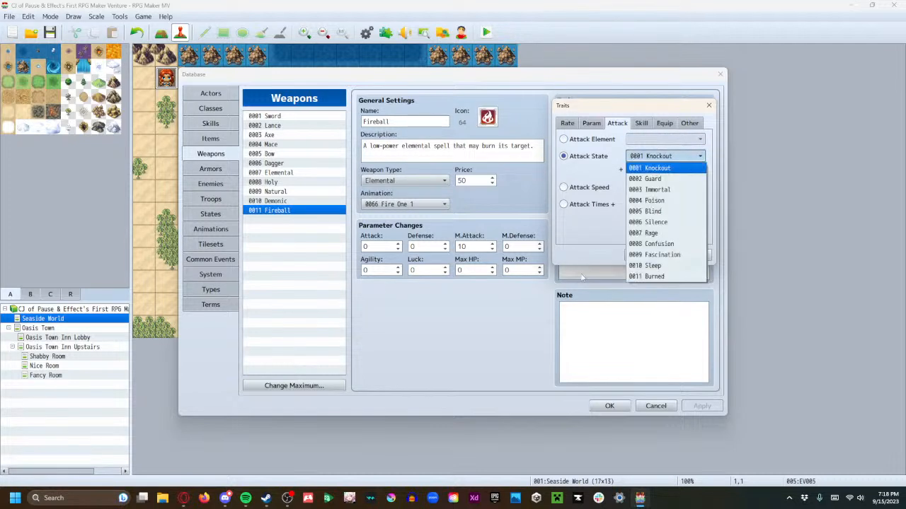
click(590, 255)
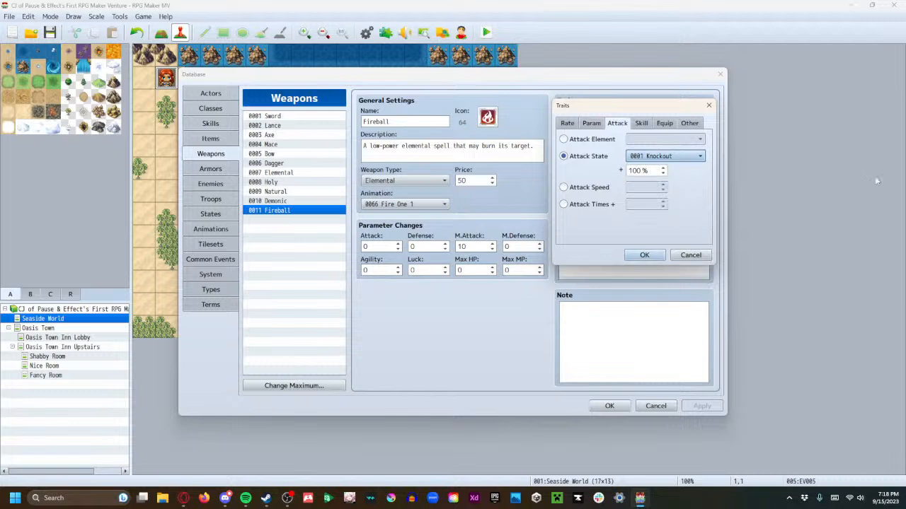
click(678, 255)
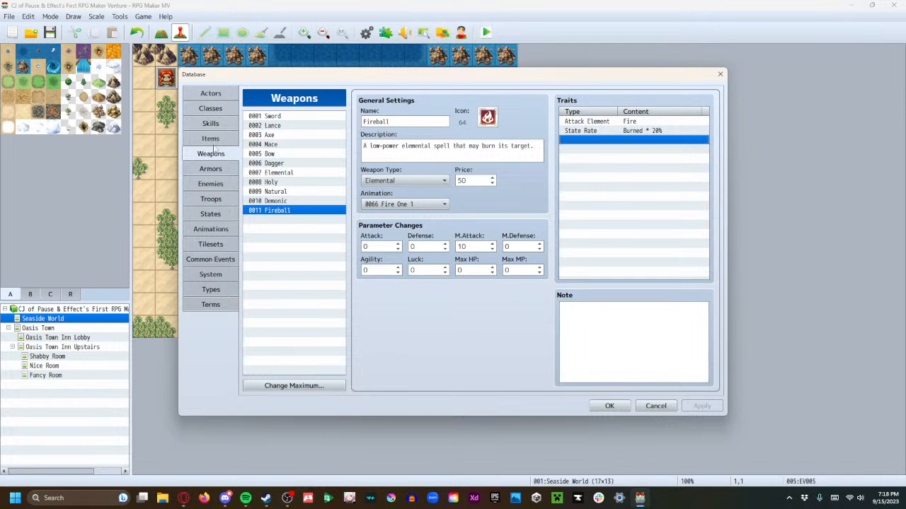
Check the Burned state, and review the Recover and State effect options for the Attack skill without adding one
click(212, 123)
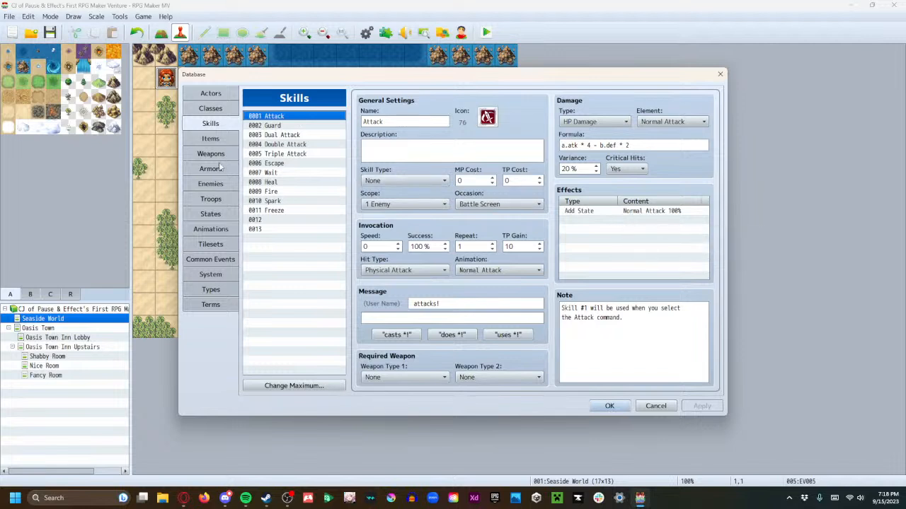
click(216, 214)
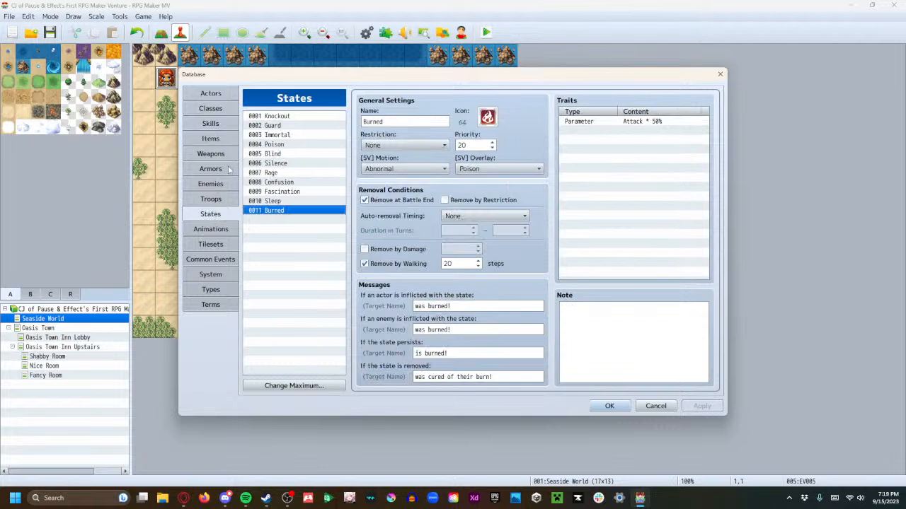
click(225, 126)
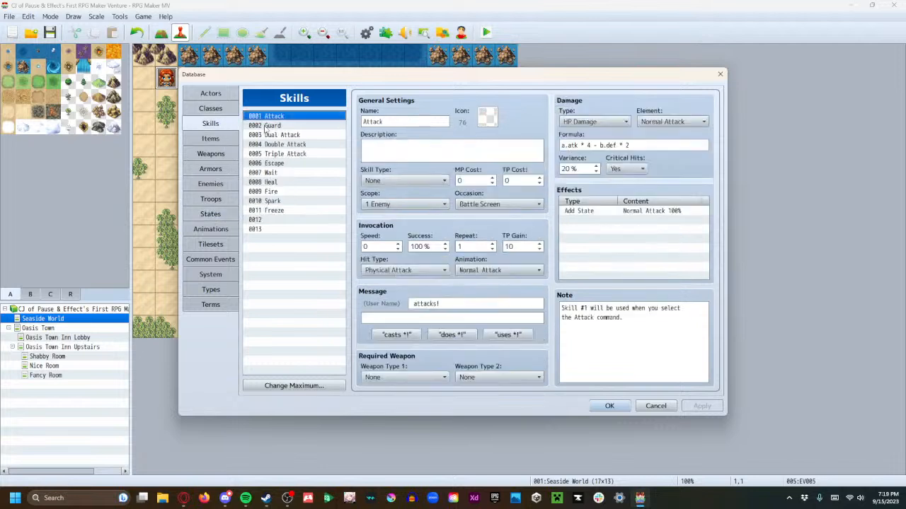
double_click(587, 220)
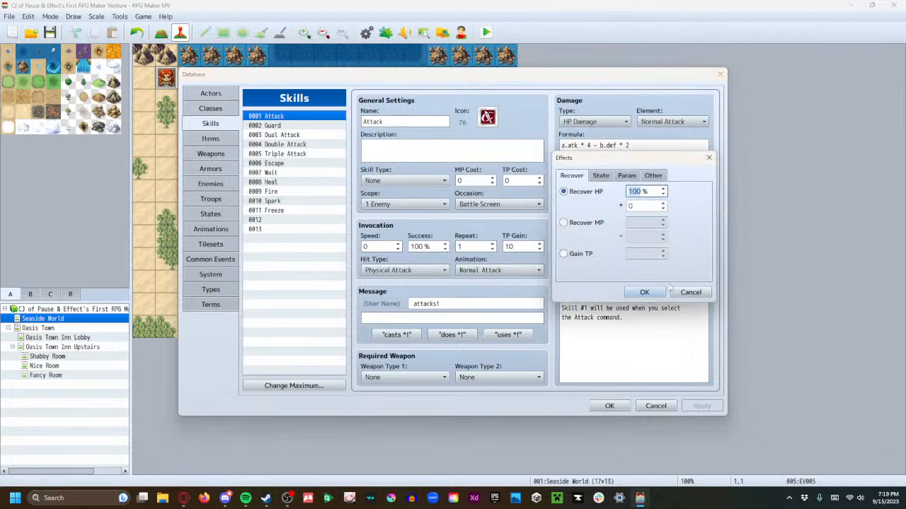
click(599, 177)
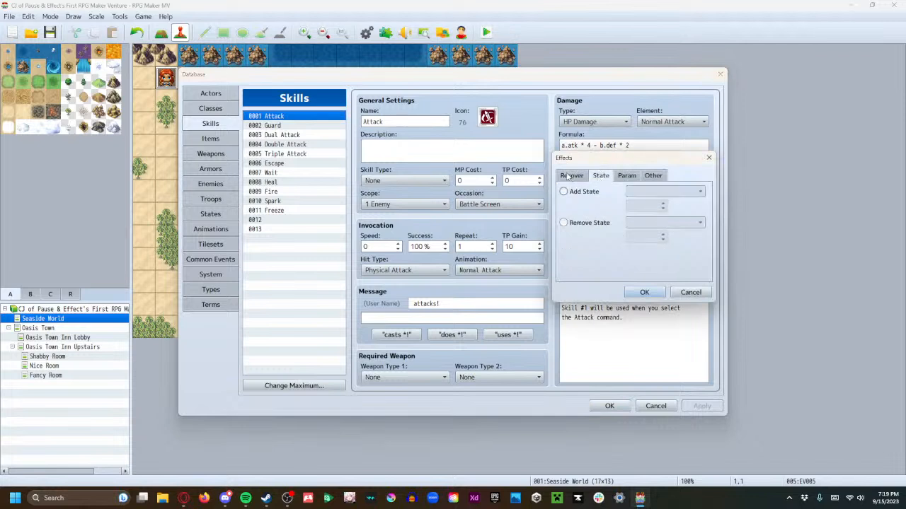
click(571, 177)
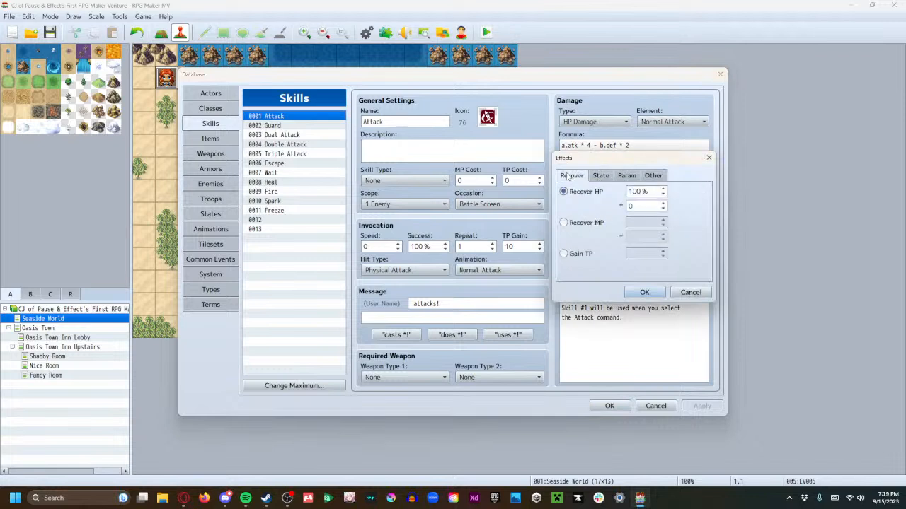
click(683, 293)
Begin a new trait for actor 0001 Dennison and select the Attack Times + option
click(229, 95)
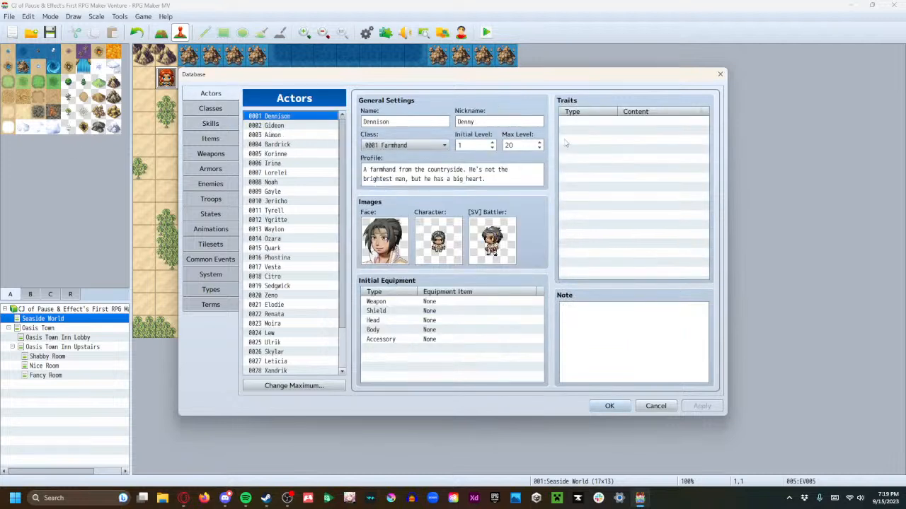
double_click(600, 124)
click(622, 124)
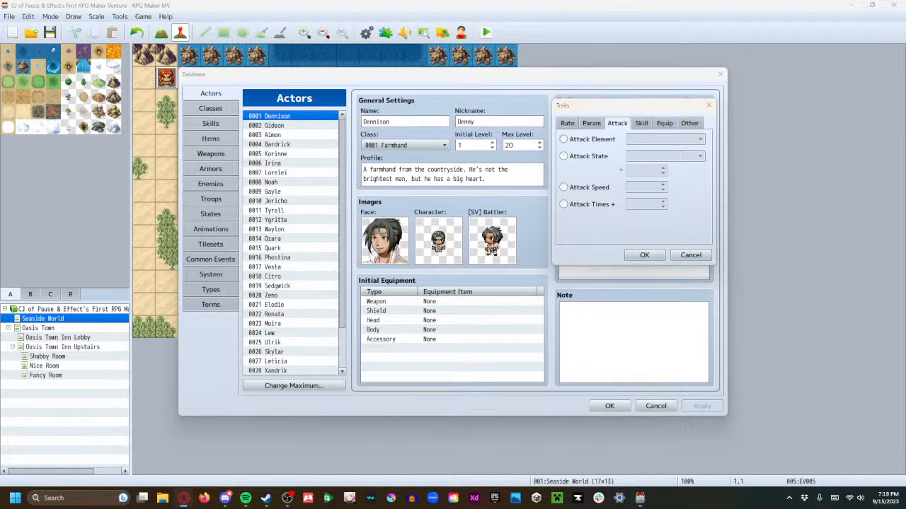
click(570, 204)
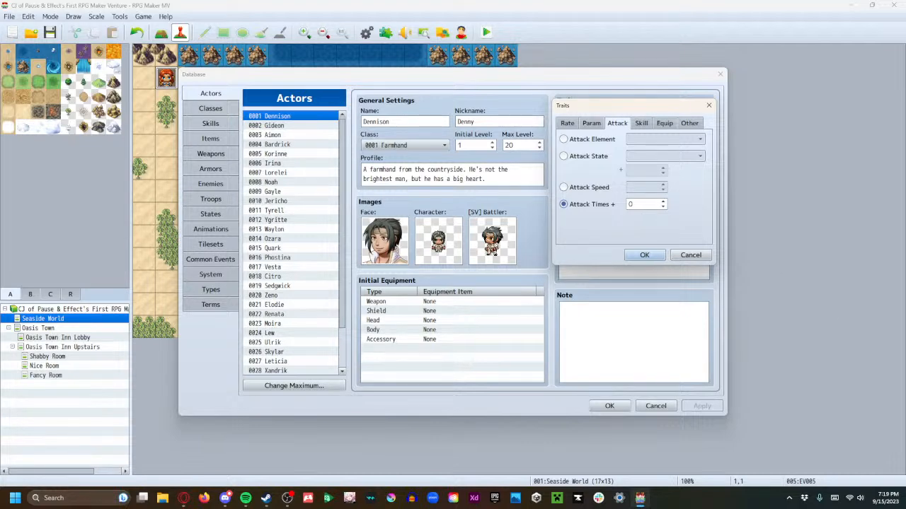
Switch to the Steam library, include games that are not installed, and bring up Final Fantasy III (3D Remake)
key(alt+Tab)
click(85, 22)
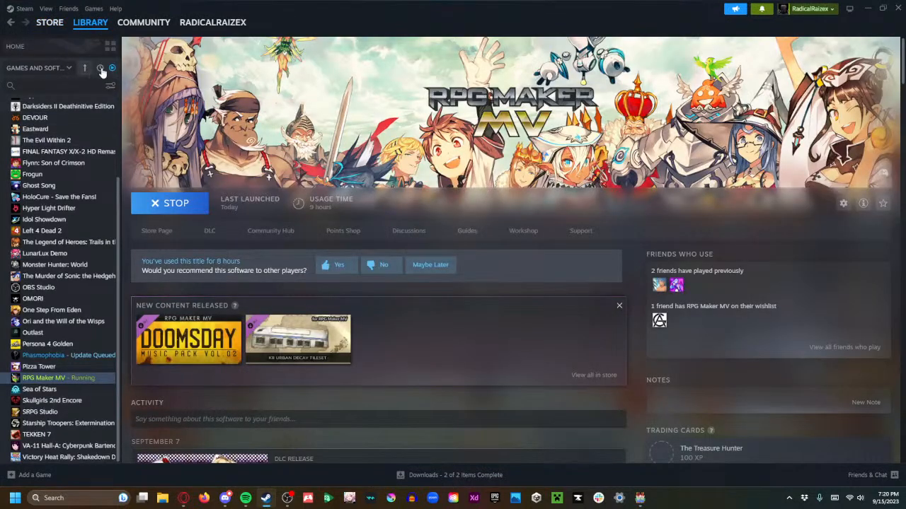
click(101, 69)
click(102, 69)
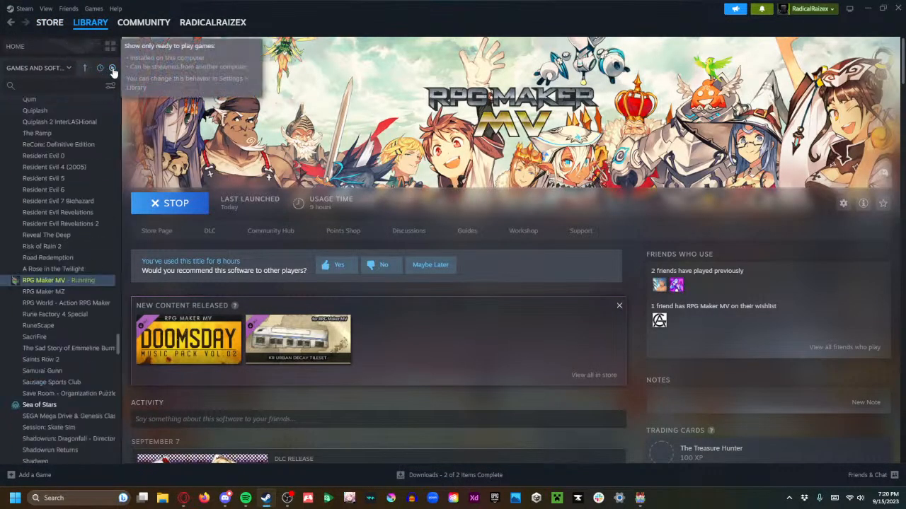
scroll(57, 187, up, 20)
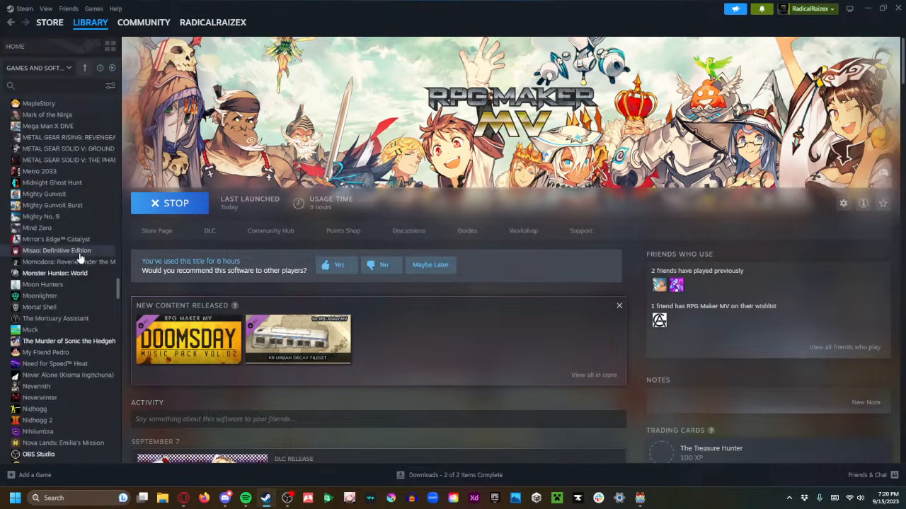
scroll(79, 259, up, 6)
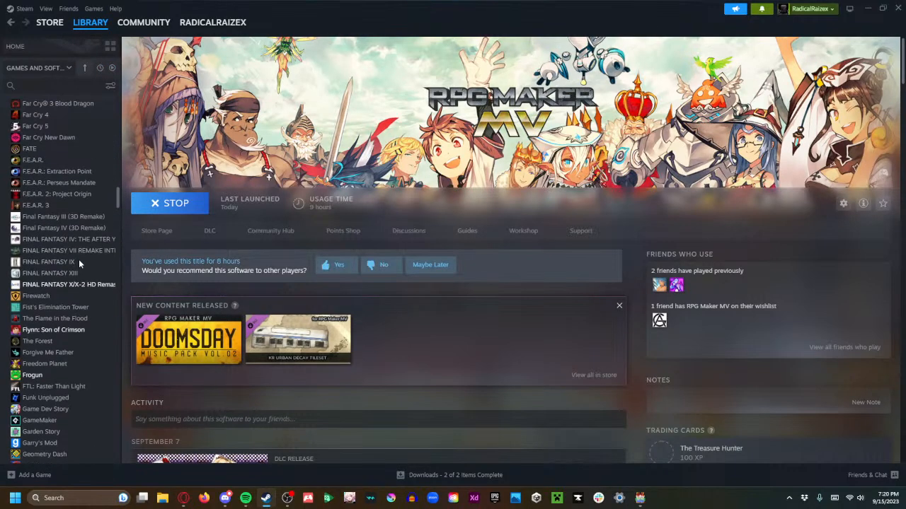
click(84, 219)
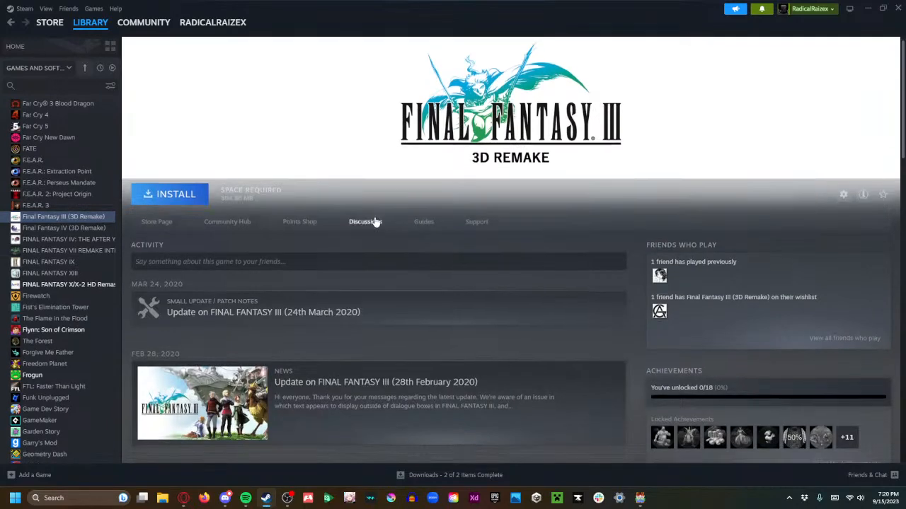
Look through the Final Fantasy III page, limit the library to ready-to-play games again, and return to RPG Maker MV
scroll(374, 224, down, 3)
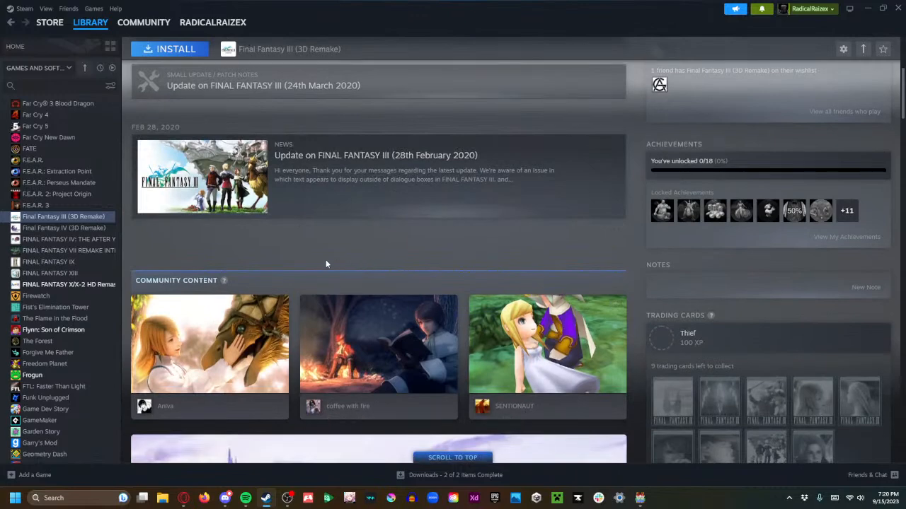
scroll(296, 275, down, 5)
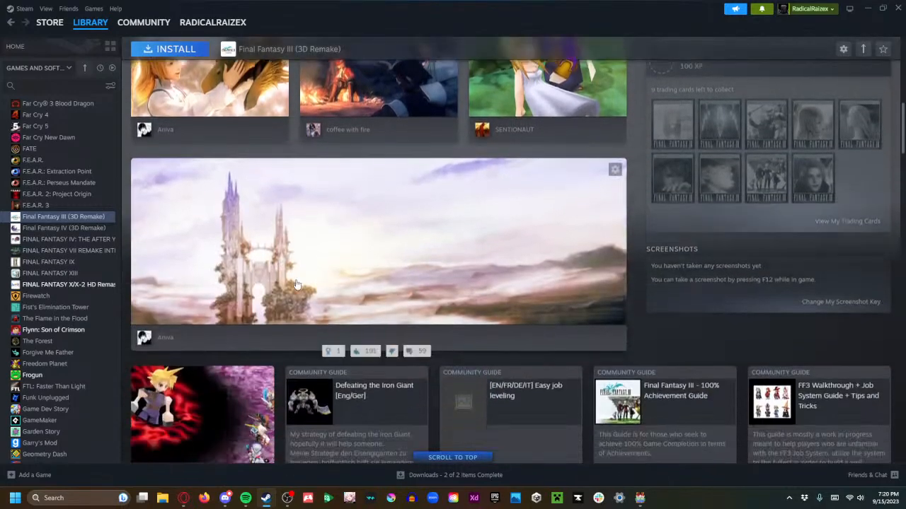
scroll(281, 295, up, 3)
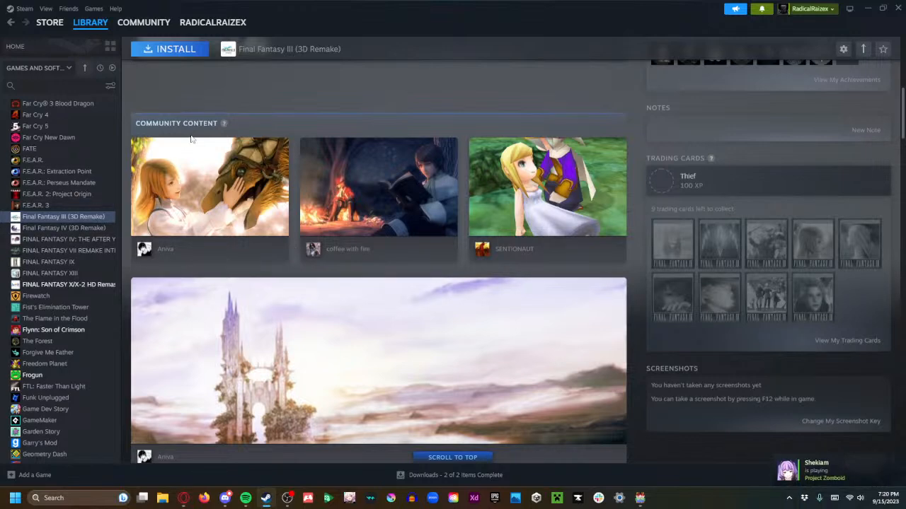
scroll(140, 185, up, 10)
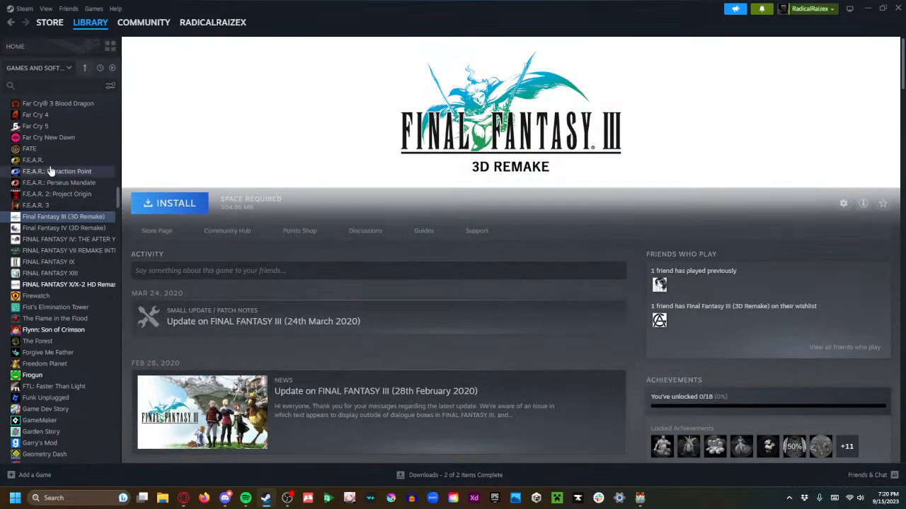
click(111, 68)
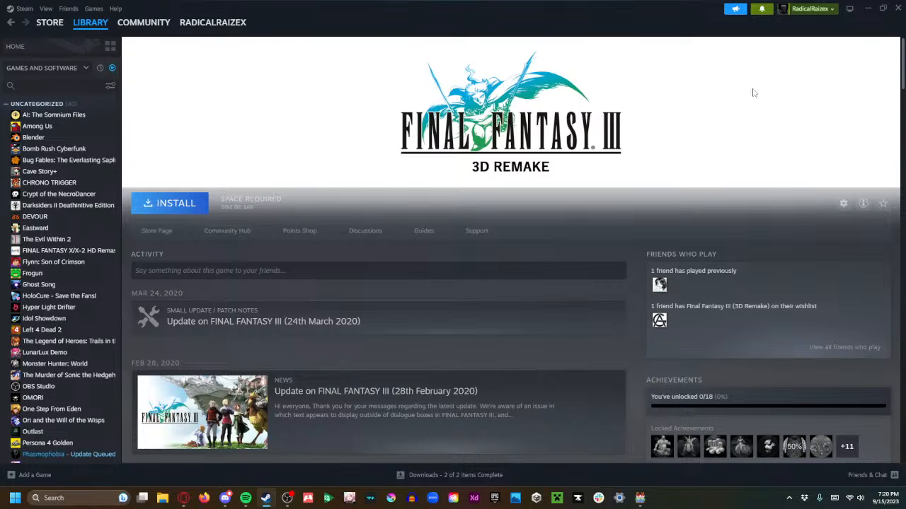
click(869, 8)
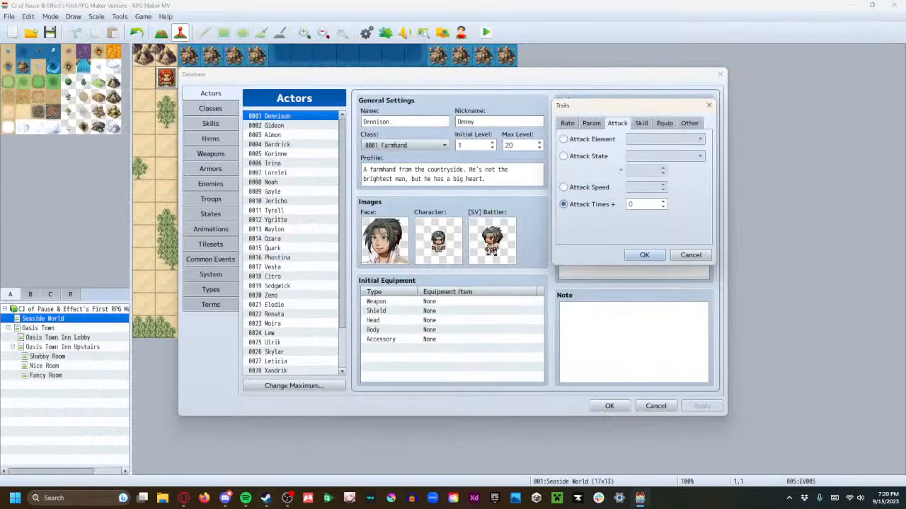
Select Action Times + as the type of Dennison's new trait
click(184, 499)
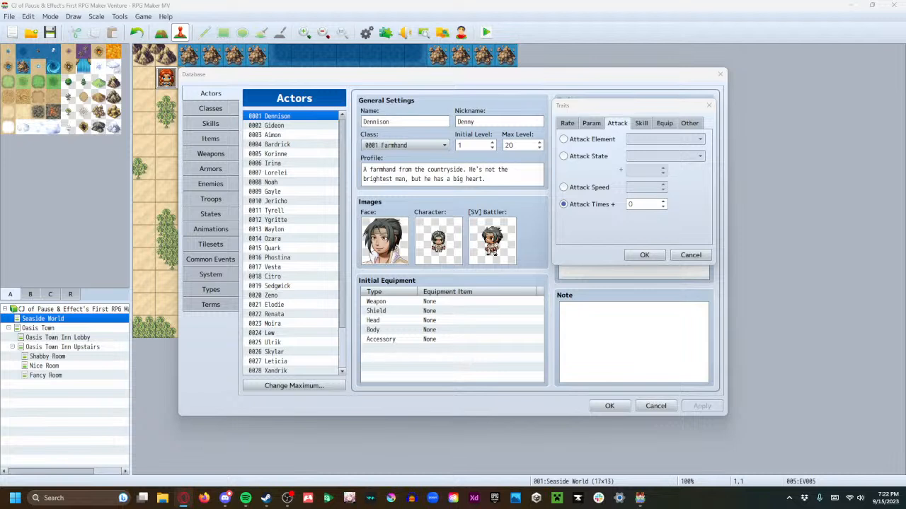
click(669, 125)
click(688, 125)
click(604, 142)
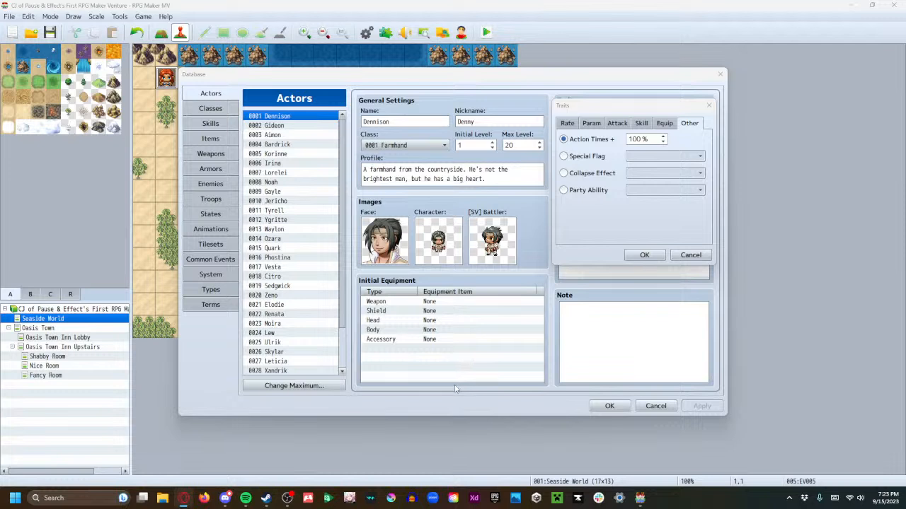
mouse_move(247, 501)
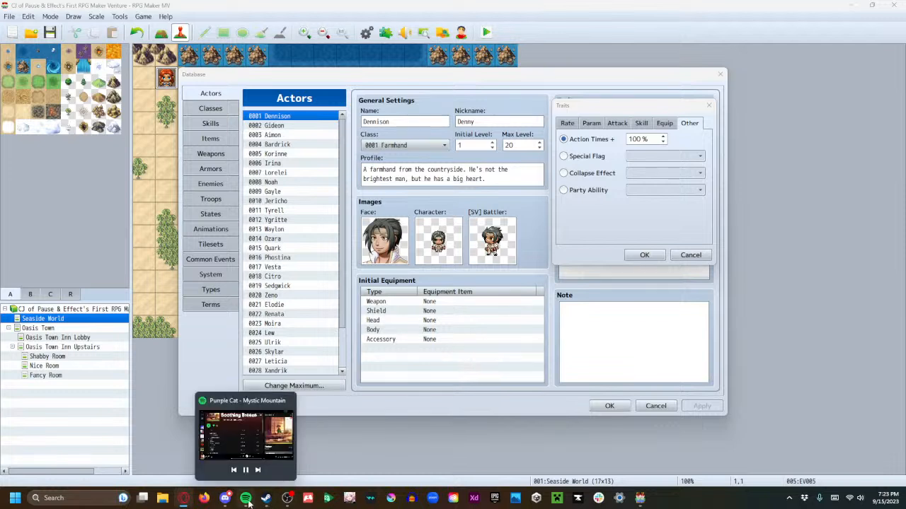
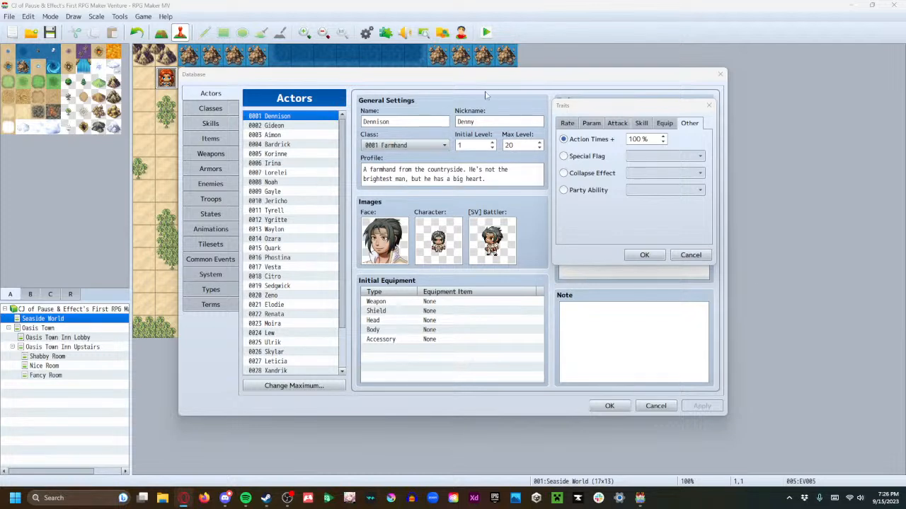
click(593, 191)
click(647, 192)
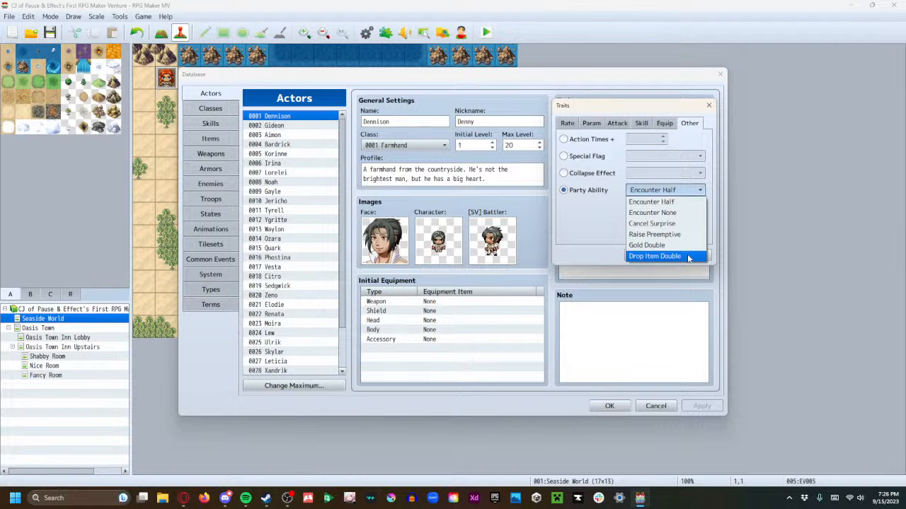
click(605, 241)
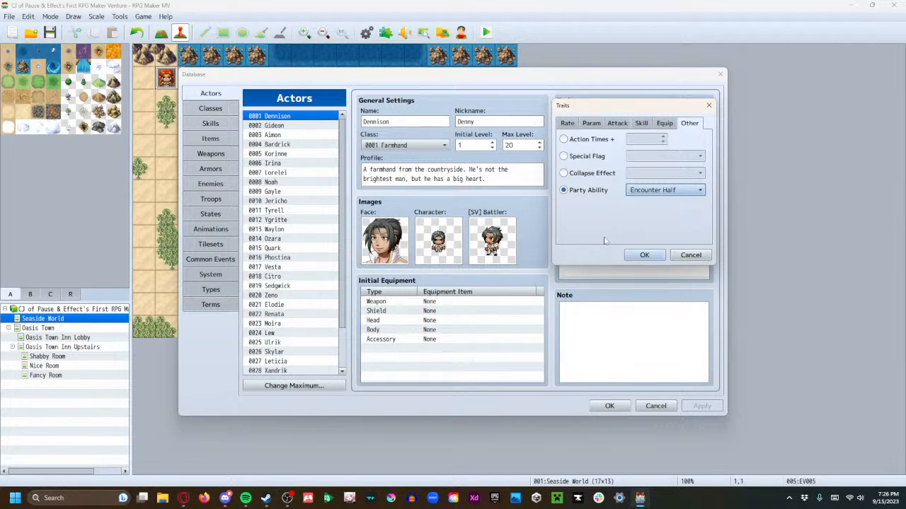
click(661, 191)
click(667, 234)
click(655, 318)
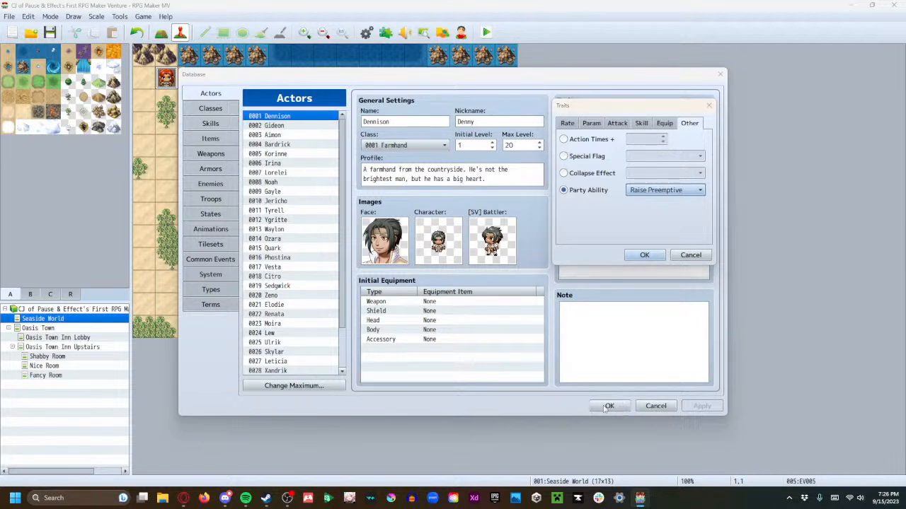
click(644, 255)
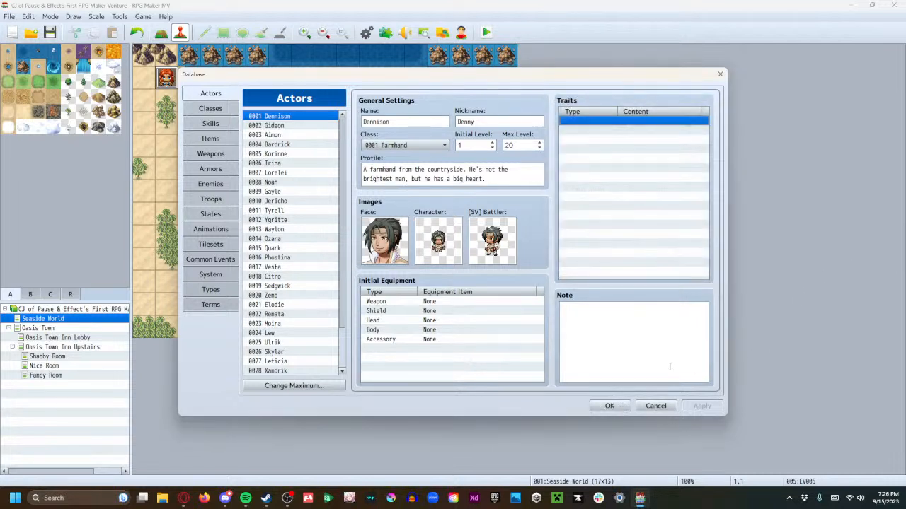
Close the database, look through the list of built-in step-by-step tutorials from Map Basics onward, and close the list
click(609, 405)
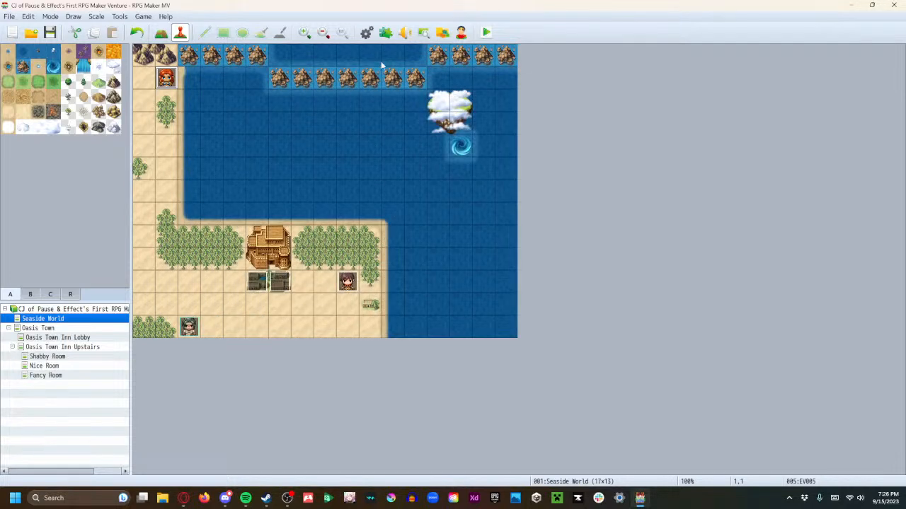
click(166, 16)
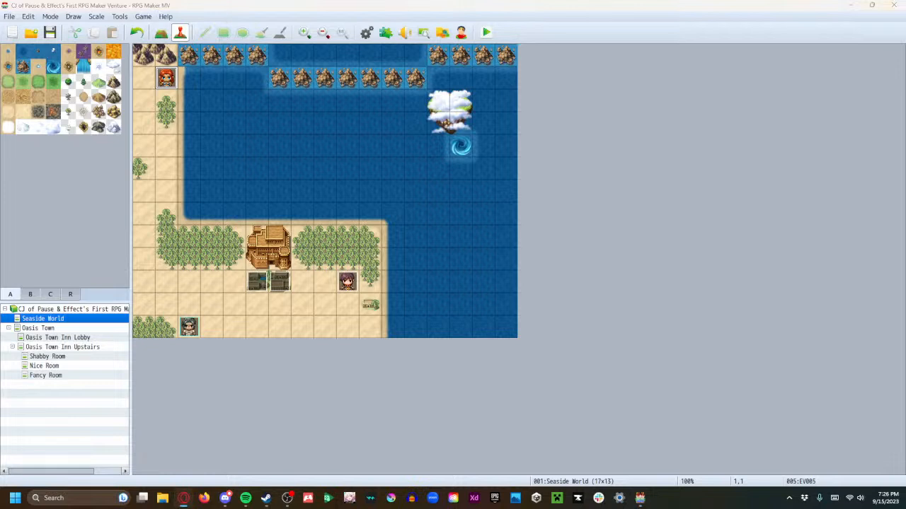
click(162, 18)
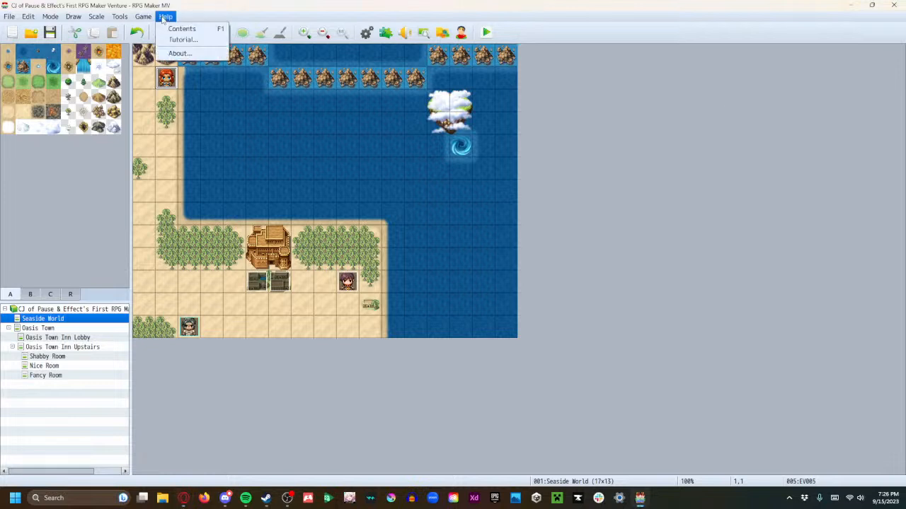
click(190, 39)
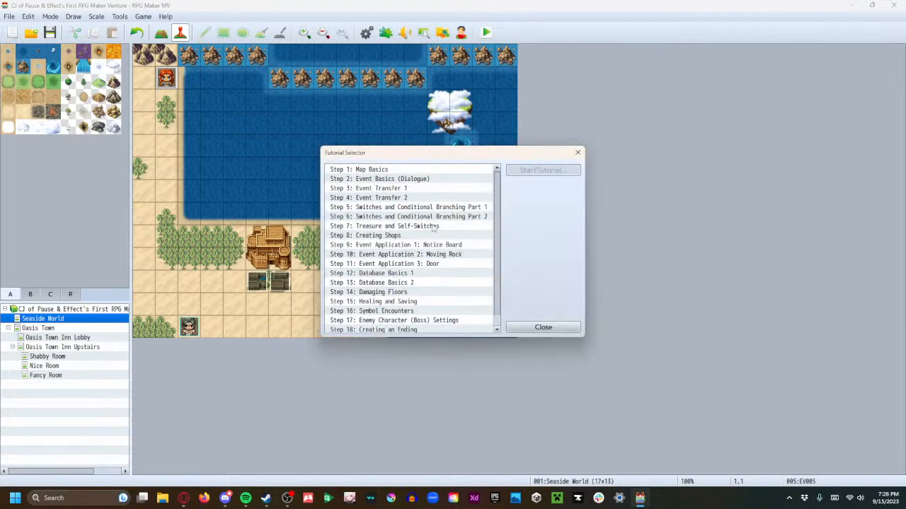
scroll(435, 230, down, 1)
scroll(436, 237, up, 1)
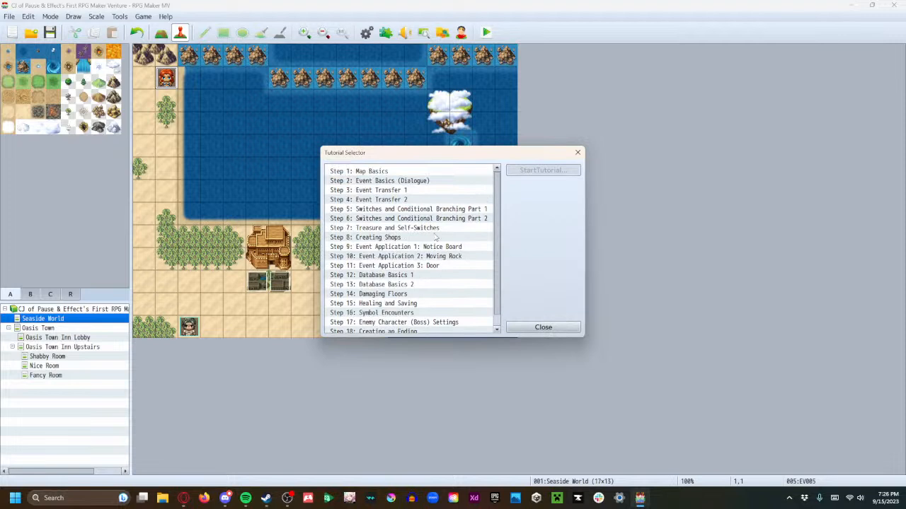
scroll(435, 237, down, 1)
click(423, 198)
click(429, 207)
drag(429, 207, 428, 332)
scroll(430, 294, up, 1)
scroll(429, 300, down, 1)
scroll(429, 300, up, 1)
click(417, 176)
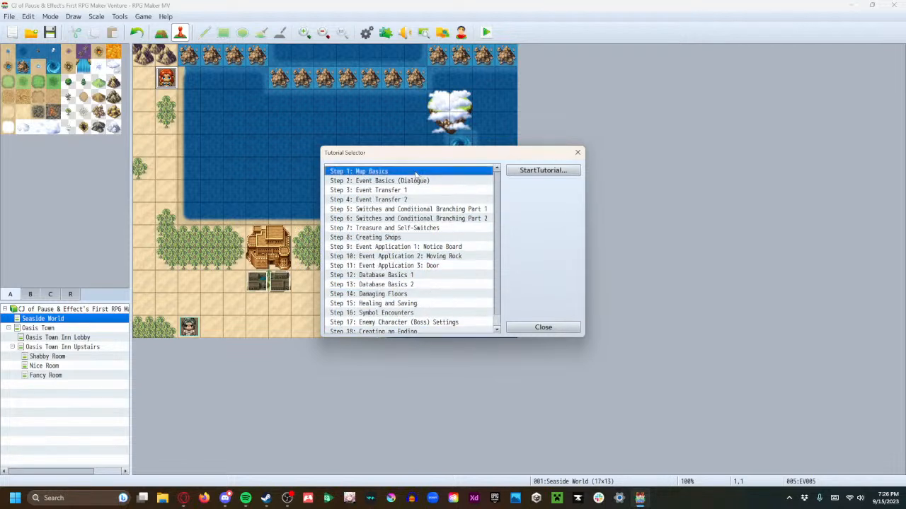
click(543, 327)
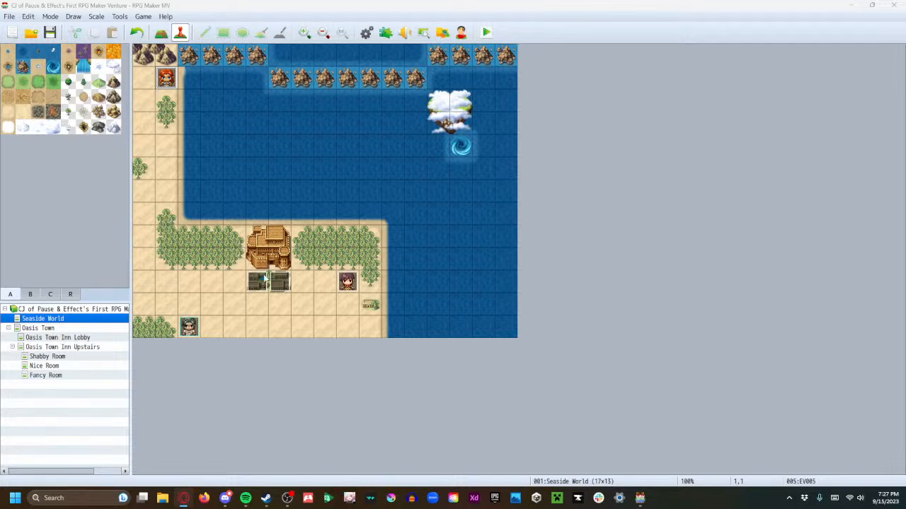
Start a new map under Oasis Town named Oasis Town Fortune Tent with the 0003 Inside tileset
click(44, 347)
click(43, 337)
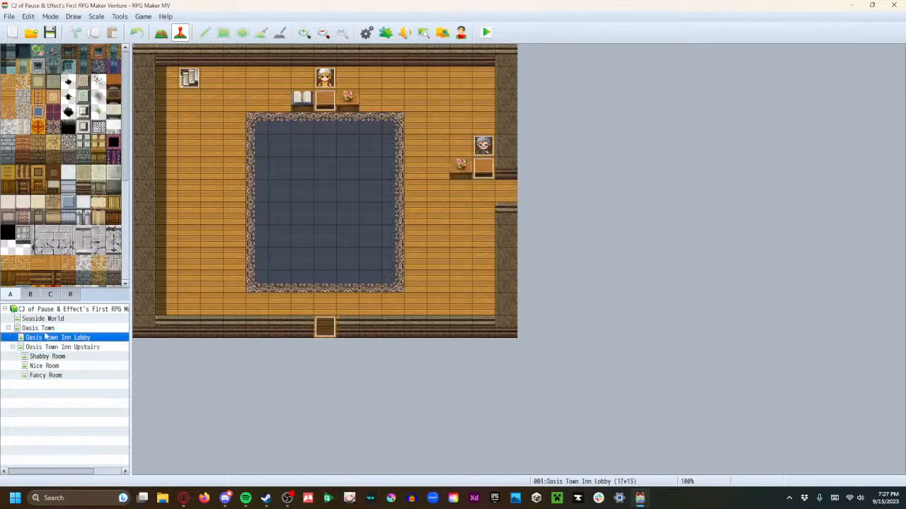
click(39, 329)
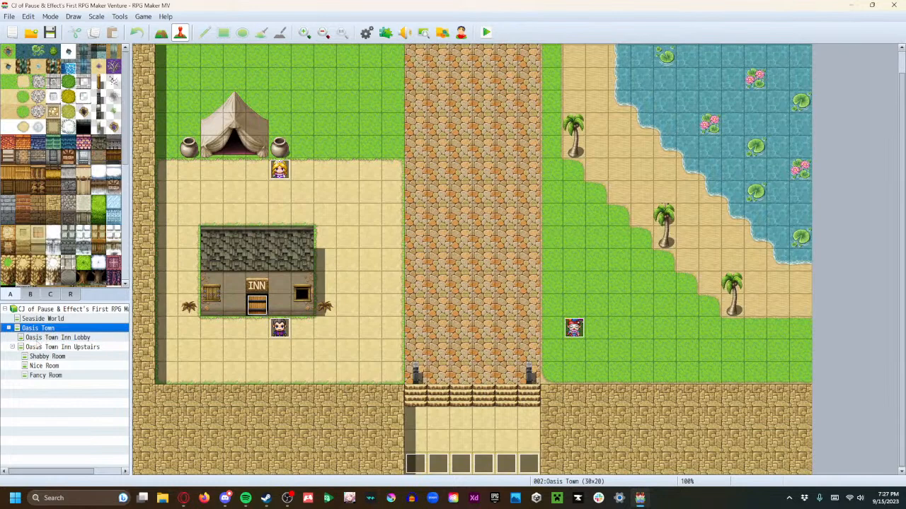
right_click(28, 329)
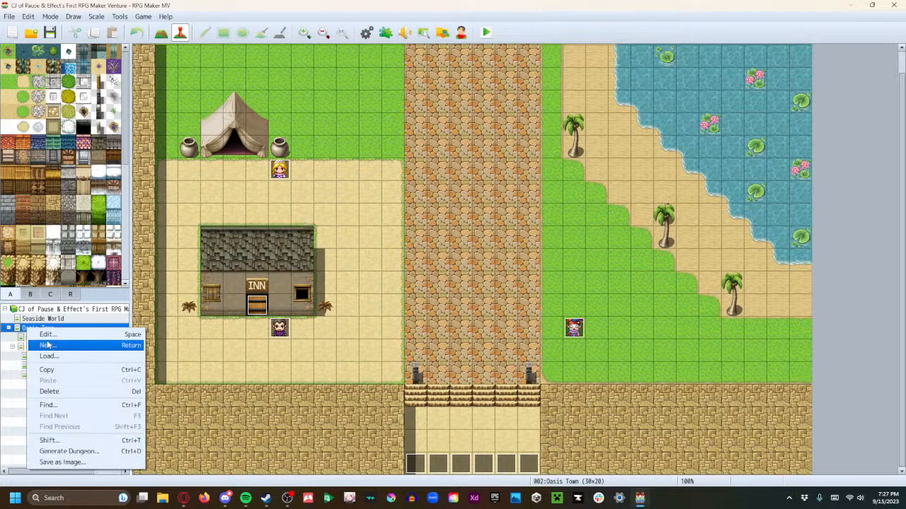
click(47, 334)
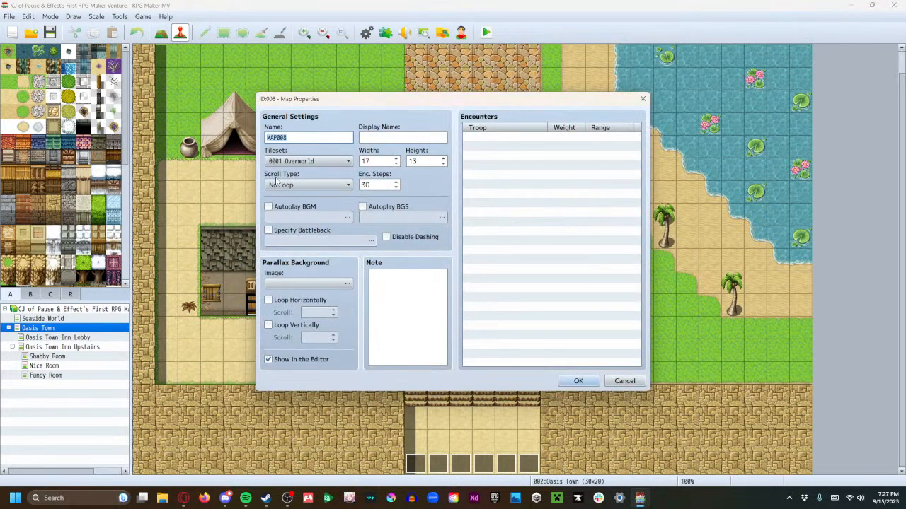
text(Oasis Town Fortune Tent)
click(345, 162)
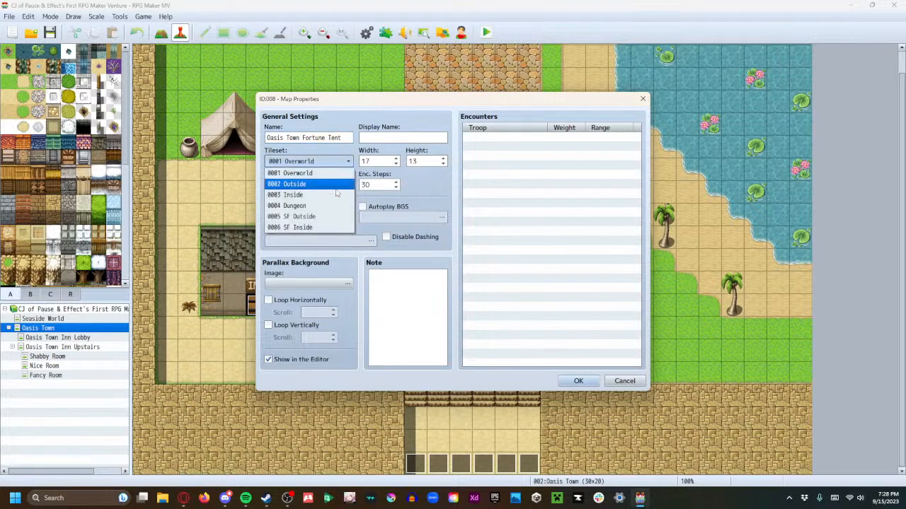
click(336, 195)
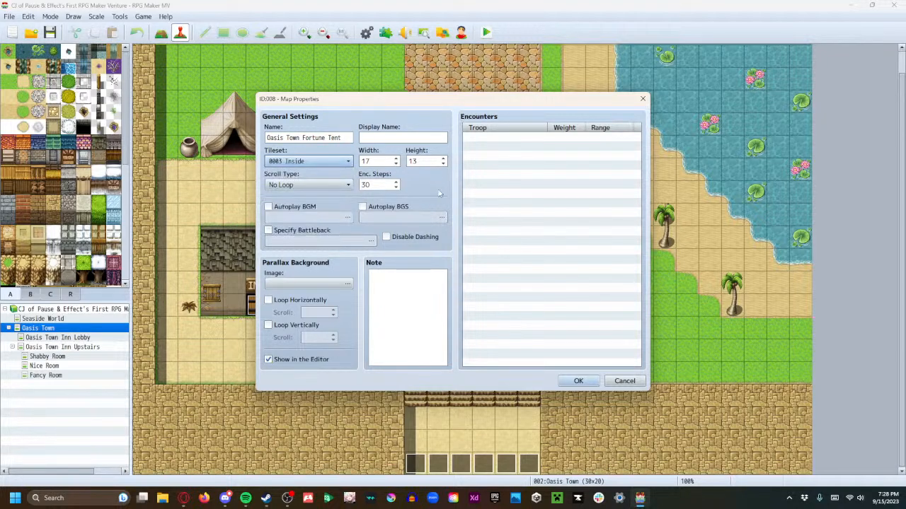
Set the new map's width to 5, height to 6 and encounter steps to 1, and create it
key(Tab)
click(396, 164)
click(396, 164)
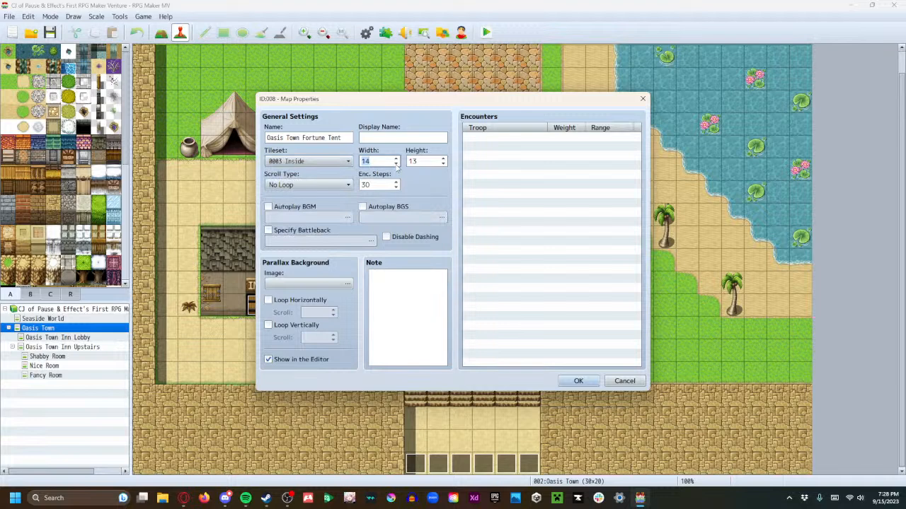
click(396, 164)
click(396, 164)
click(397, 188)
click(396, 187)
click(396, 188)
click(396, 187)
click(396, 188)
click(396, 188)
click(396, 188)
click(397, 187)
click(397, 187)
click(397, 187)
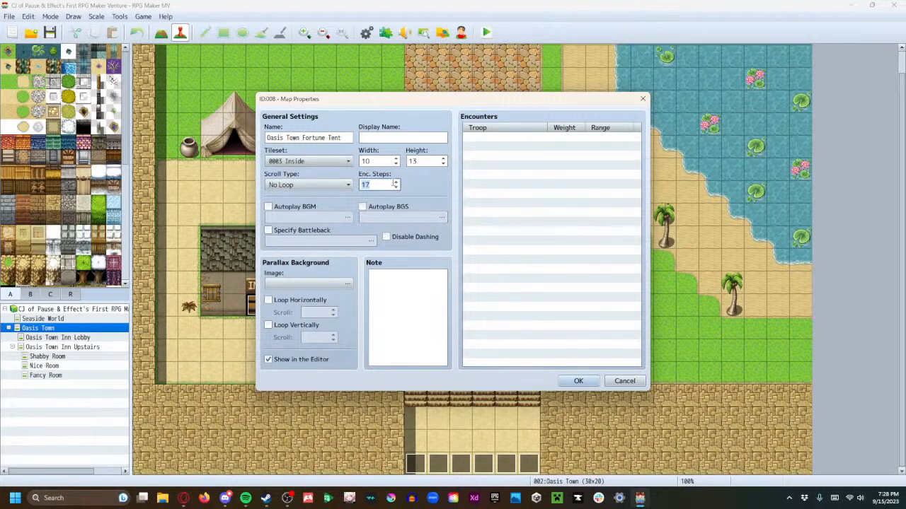
text(1)
key(BackSpace)
click(444, 165)
click(443, 165)
click(443, 165)
click(443, 164)
click(444, 165)
click(444, 165)
click(444, 165)
click(443, 165)
click(444, 165)
click(443, 165)
click(397, 184)
click(397, 184)
click(396, 183)
click(397, 184)
click(397, 183)
click(397, 183)
click(397, 183)
click(397, 188)
click(397, 187)
click(397, 187)
click(397, 188)
click(397, 187)
click(397, 187)
click(443, 159)
click(443, 158)
double_click(389, 161)
text(5)
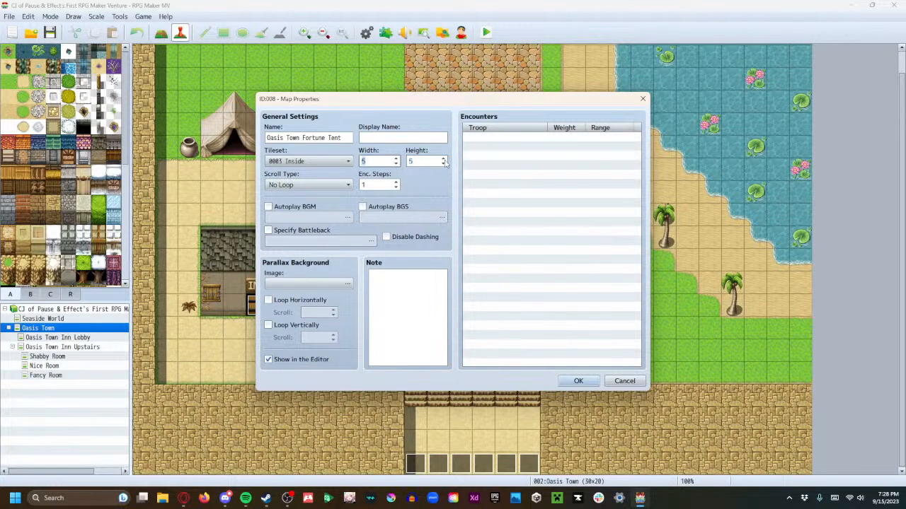
click(442, 159)
click(577, 379)
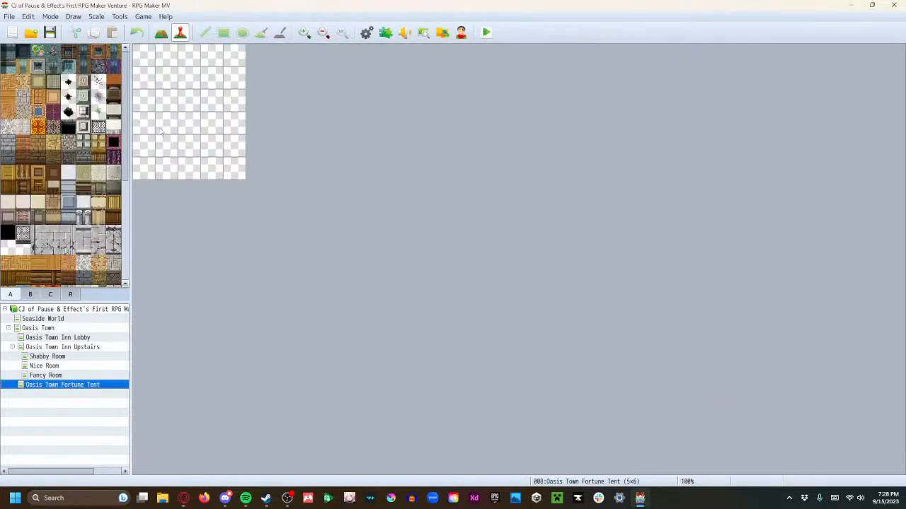
Resize the Oasis Town Fortune Tent map to a width of 10 and a height of 7
right_click(37, 385)
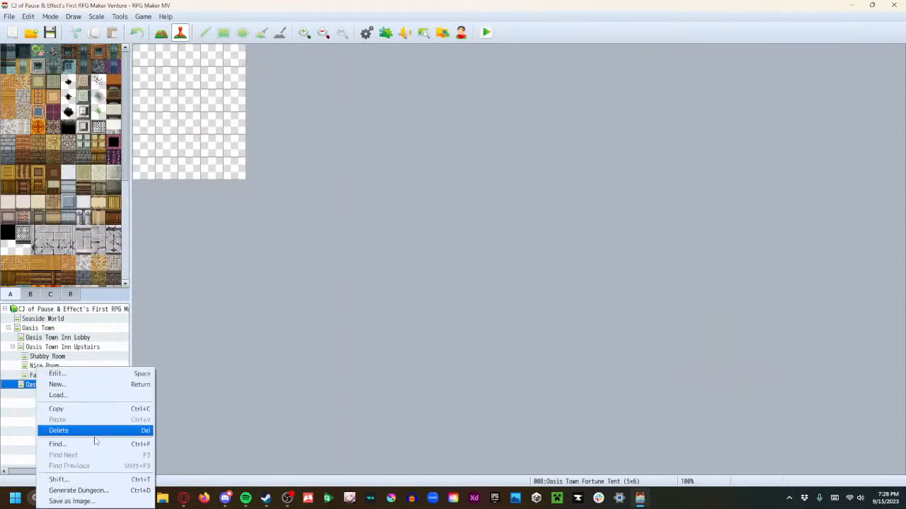
click(57, 373)
double_click(363, 161)
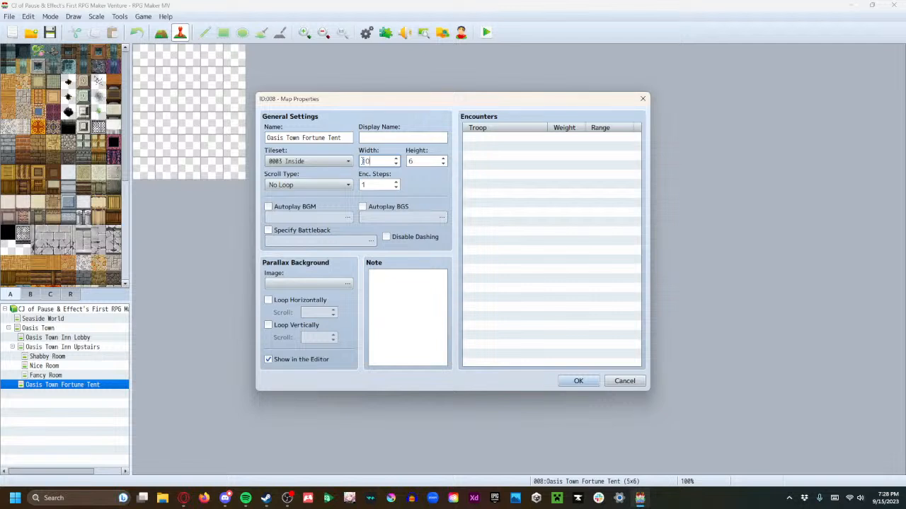
double_click(419, 164)
click(576, 381)
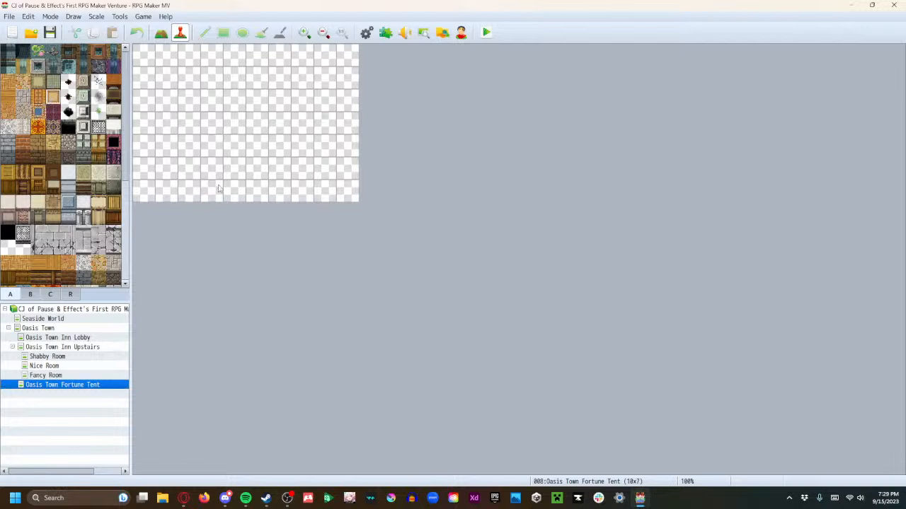
Switch to map drawing, paint a 2×2 beige floor patch at the map's lower centre, and try maroon flooring beside it
key(F5)
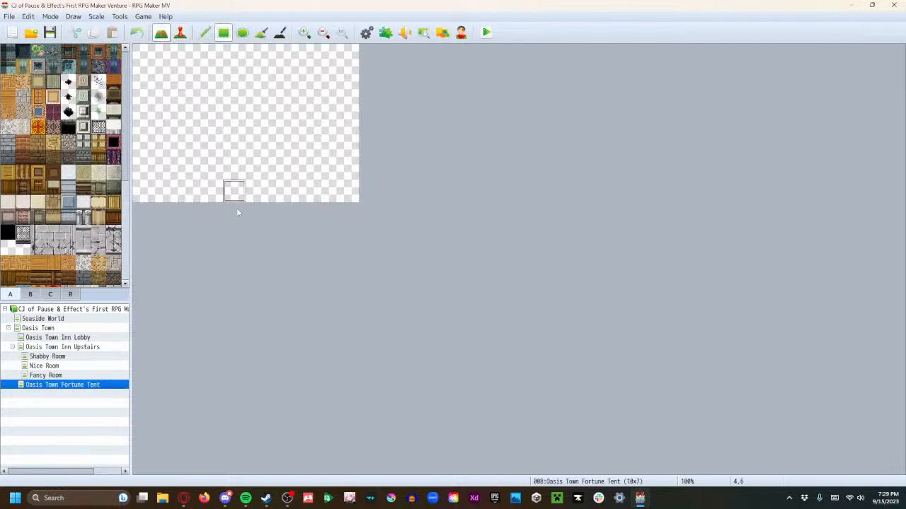
mouse_move(233, 190)
mouse_down()
mouse_move(255, 179)
mouse_move(213, 99)
mouse_move(167, 53)
mouse_move(141, 56)
mouse_up()
click(53, 112)
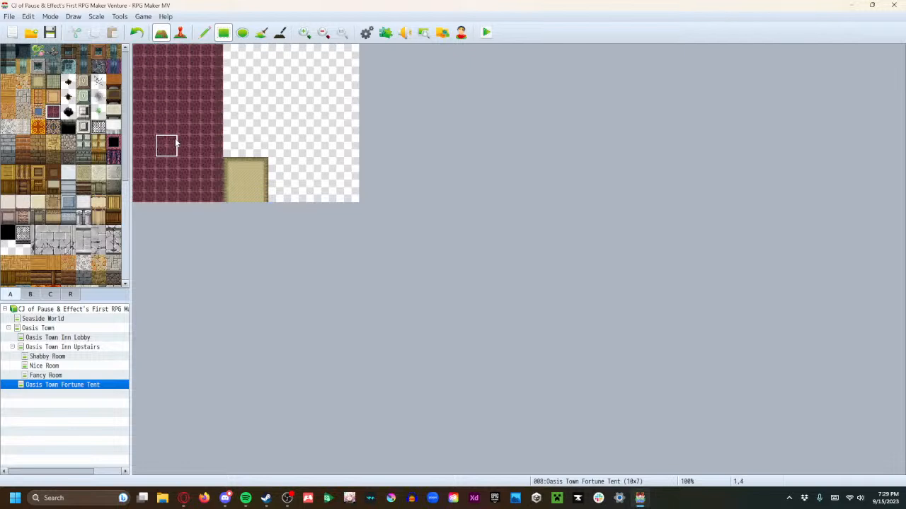
key(ctrl+z)
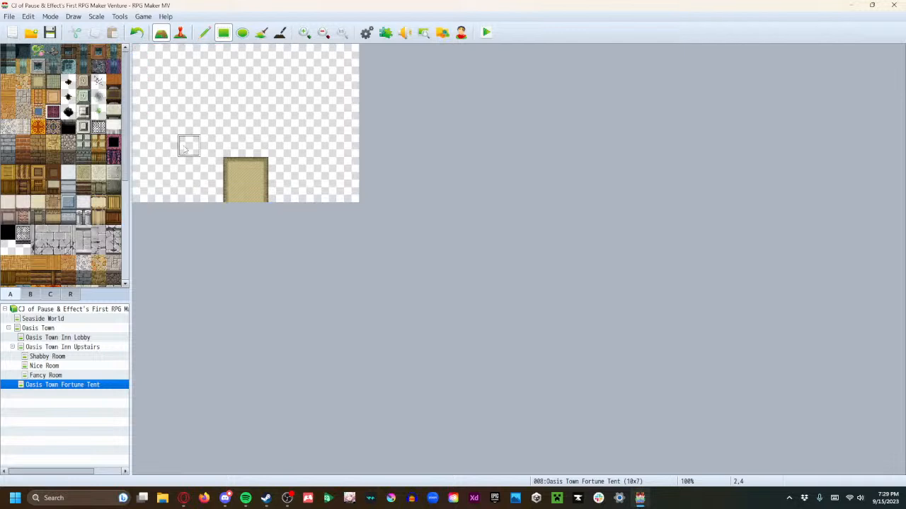
Fill the rest of the tent map around the beige floor patch with blue carpet
click(38, 111)
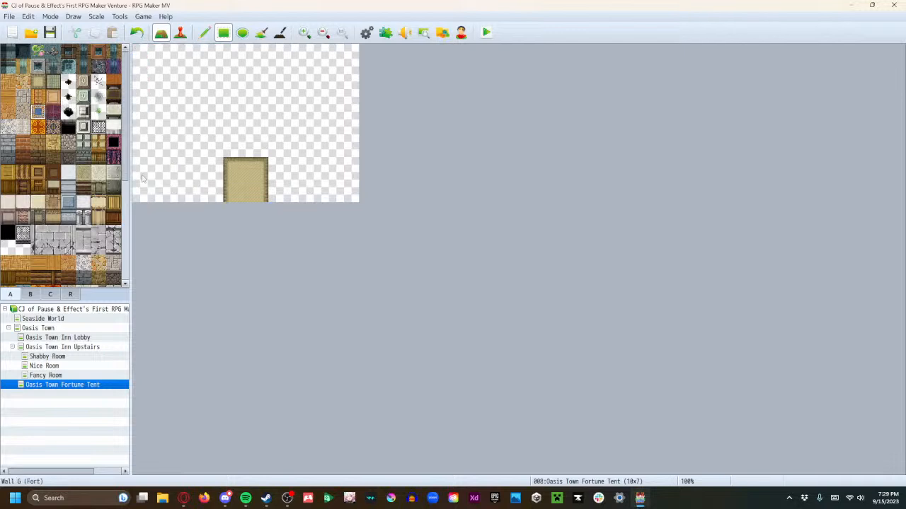
mouse_move(210, 191)
mouse_down()
mouse_move(185, 86)
mouse_move(145, 64)
mouse_up()
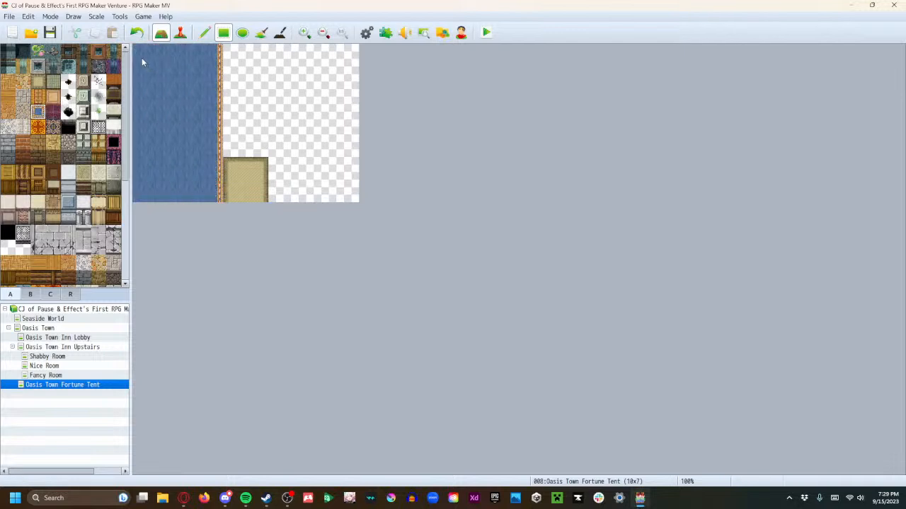
mouse_move(234, 145)
mouse_down()
mouse_move(228, 65)
mouse_move(254, 61)
mouse_up()
drag(280, 190, 271, 114)
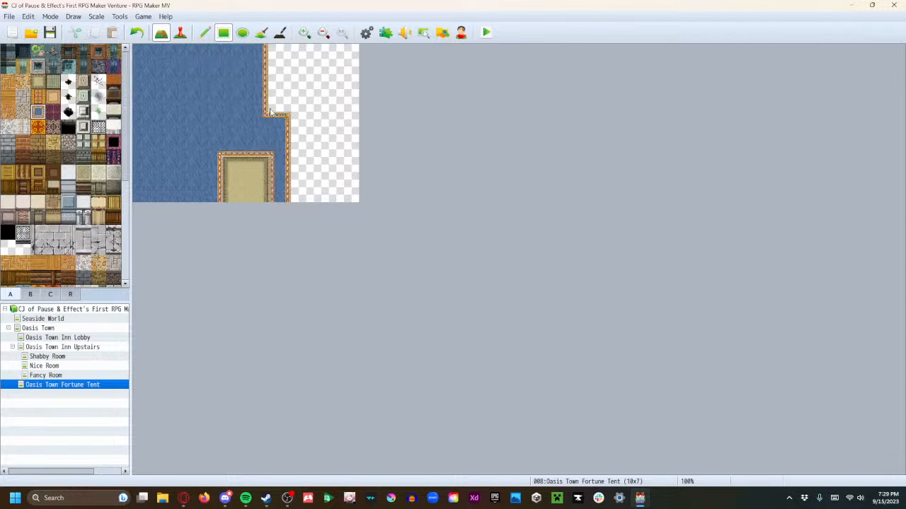
drag(272, 67, 350, 63)
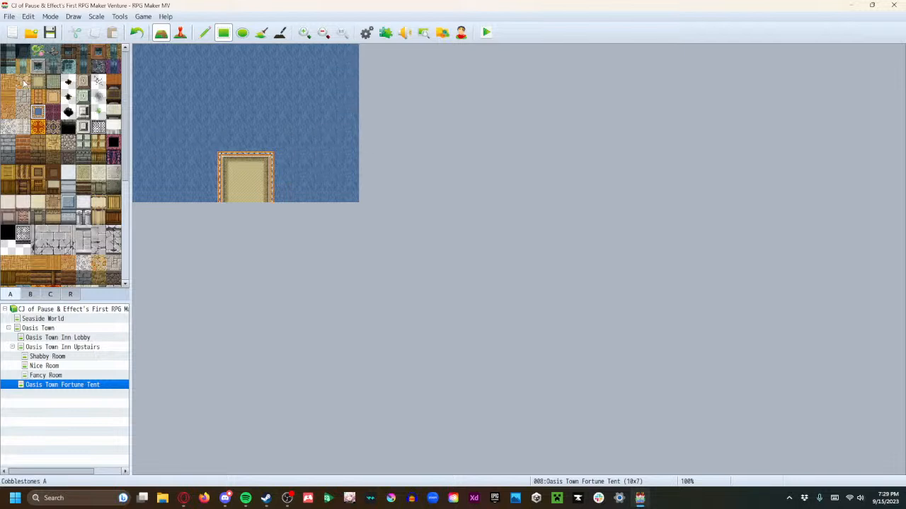
Cover the 2×2 beige floor patch at the map's lower centre with cream wall tiles
scroll(45, 176, down, 1)
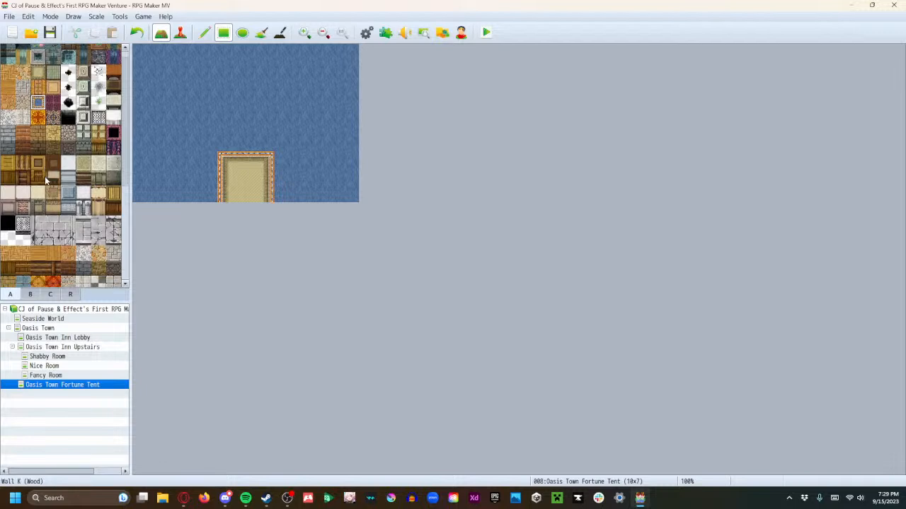
click(39, 183)
drag(237, 199, 251, 175)
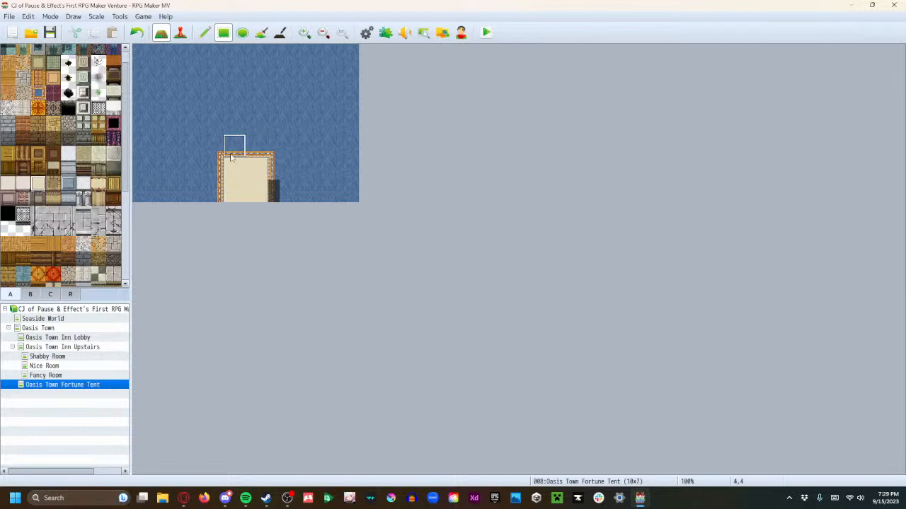
Fill the entire Oasis Town Fortune Tent map with solid black tiles
scroll(71, 84, up, 1)
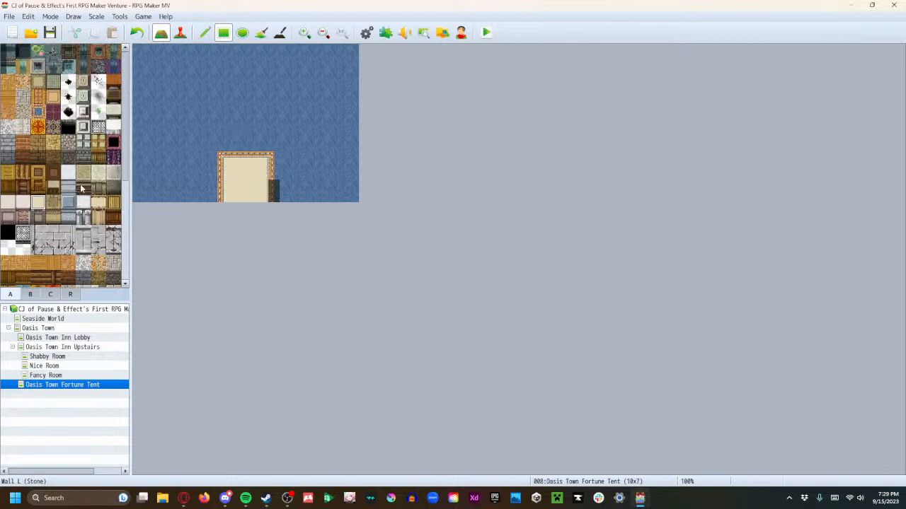
click(69, 85)
drag(135, 45, 379, 220)
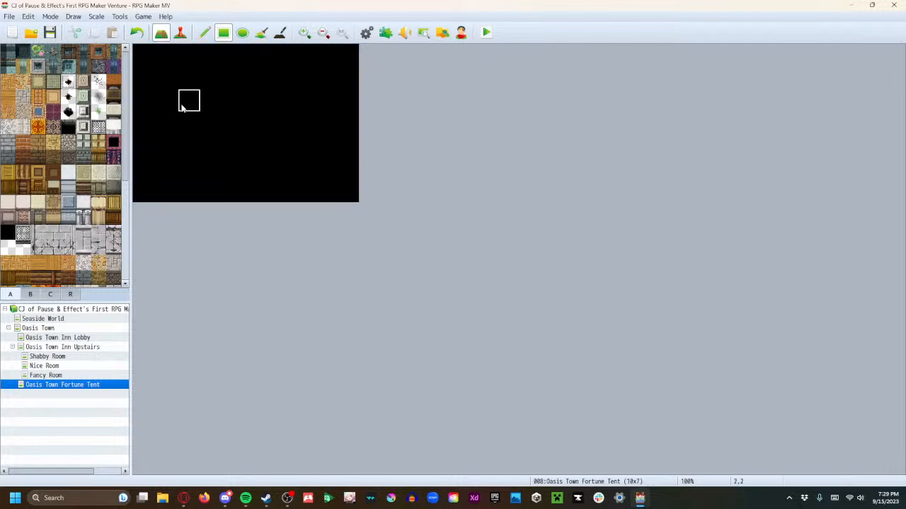
Erase the entire Oasis Town Fortune Tent map by covering it with blank transparent tiles
click(7, 248)
drag(139, 65, 402, 211)
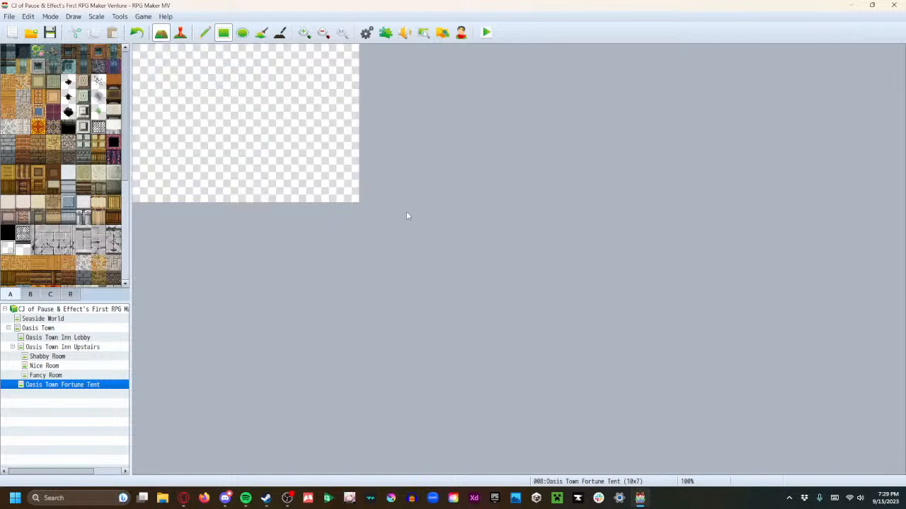
scroll(63, 258, down, 3)
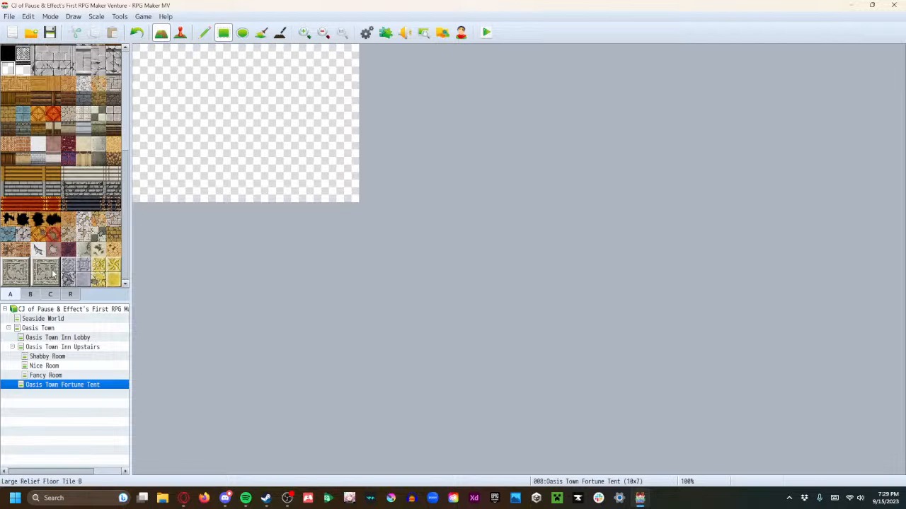
scroll(59, 272, up, 2)
scroll(58, 269, up, 3)
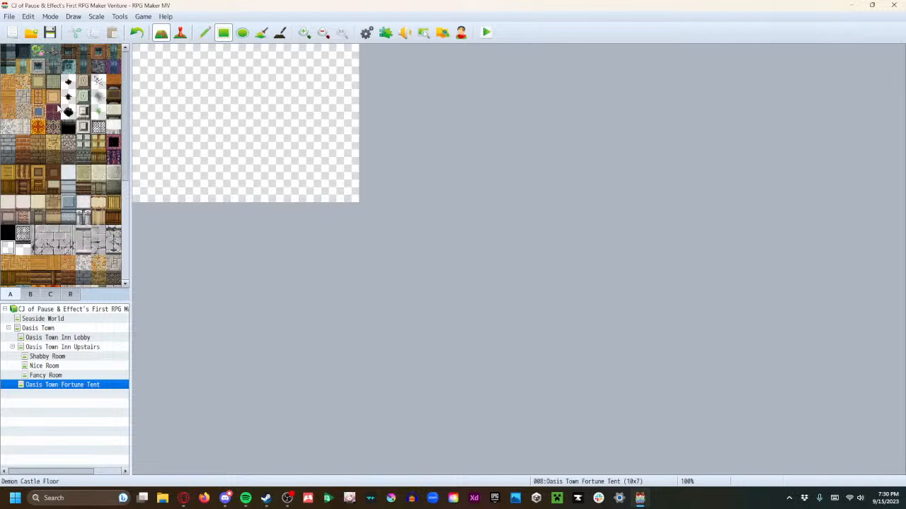
Review the Inn Upstairs, Inn Lobby and Oasis Town maps for reference, and return to the Fortune Tent map
click(52, 346)
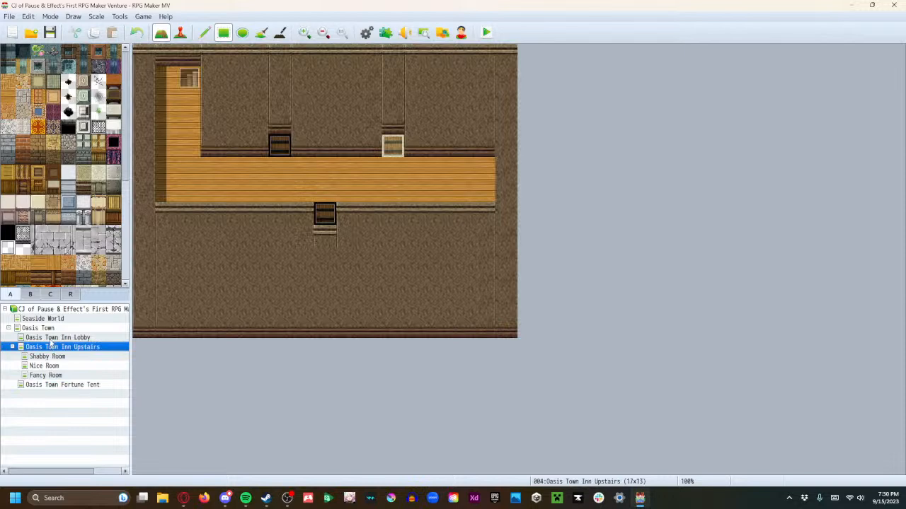
click(51, 339)
click(43, 328)
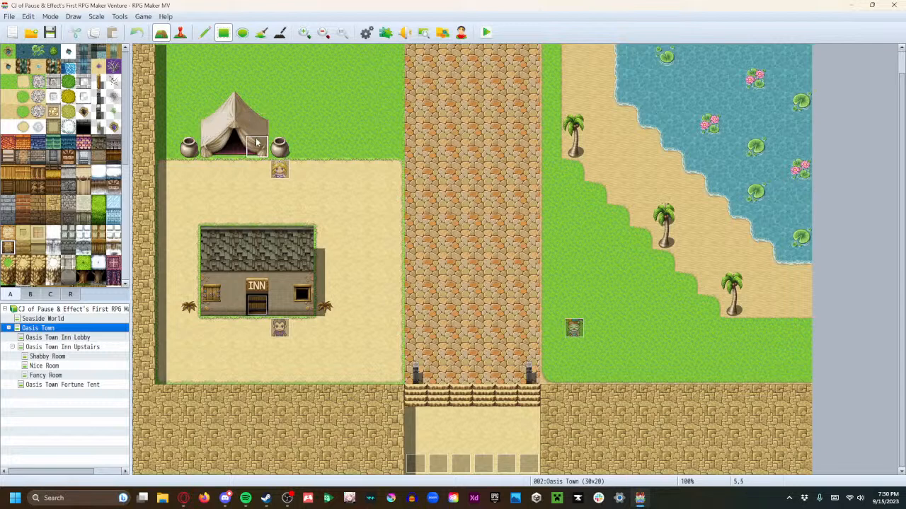
click(69, 385)
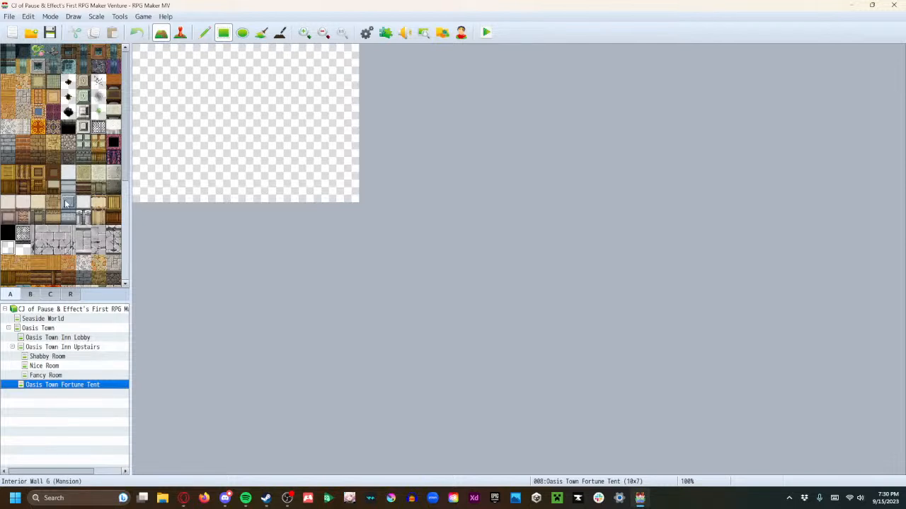
Try grey cobblestone tiles on the two tiles at the map's bottom centre
click(99, 217)
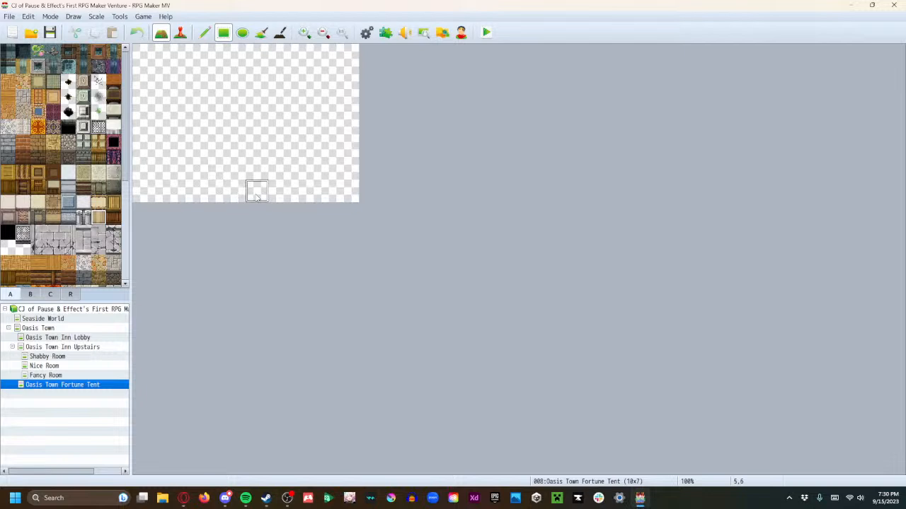
click(68, 142)
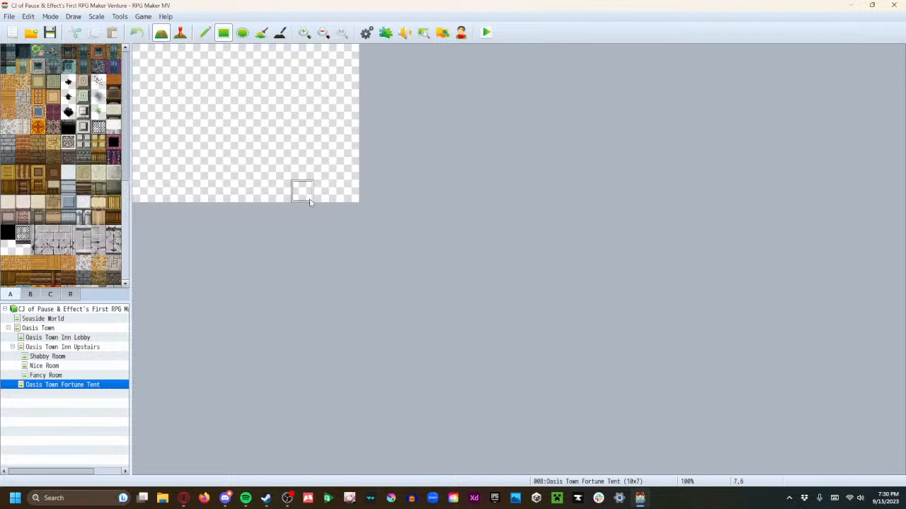
drag(230, 194, 254, 193)
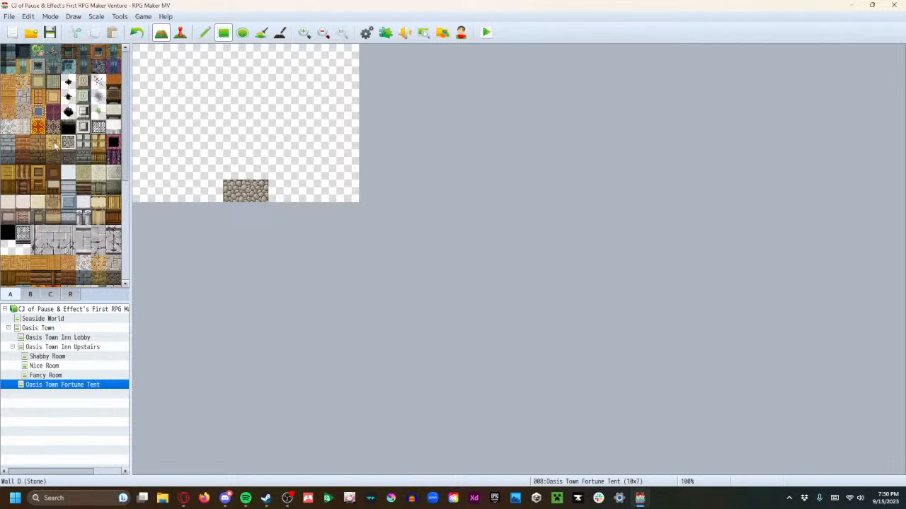
Cover the two grey entrance tiles at the map's bottom centre with tan cobblestone tiles
scroll(61, 220, down, 2)
click(99, 237)
drag(232, 191, 256, 194)
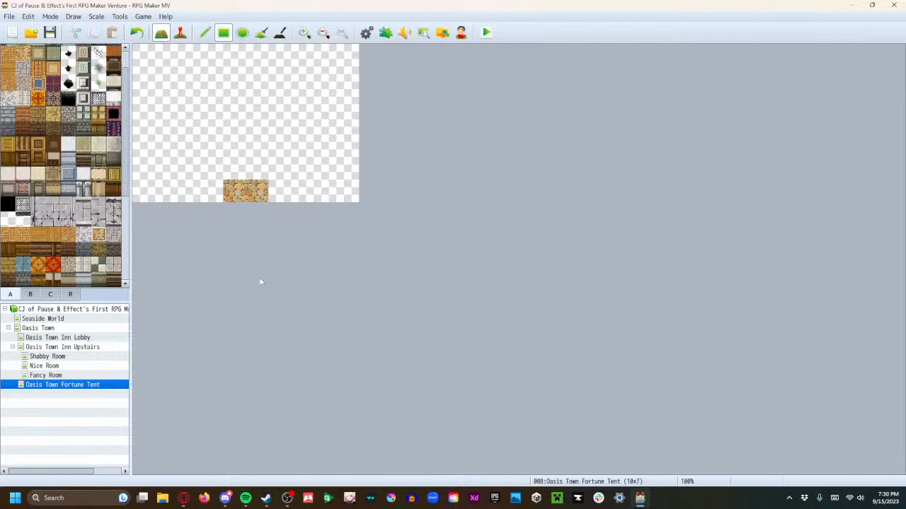
Try dark red patterned tiles on the two-tile entrance, and undo the change
scroll(27, 274, down, 4)
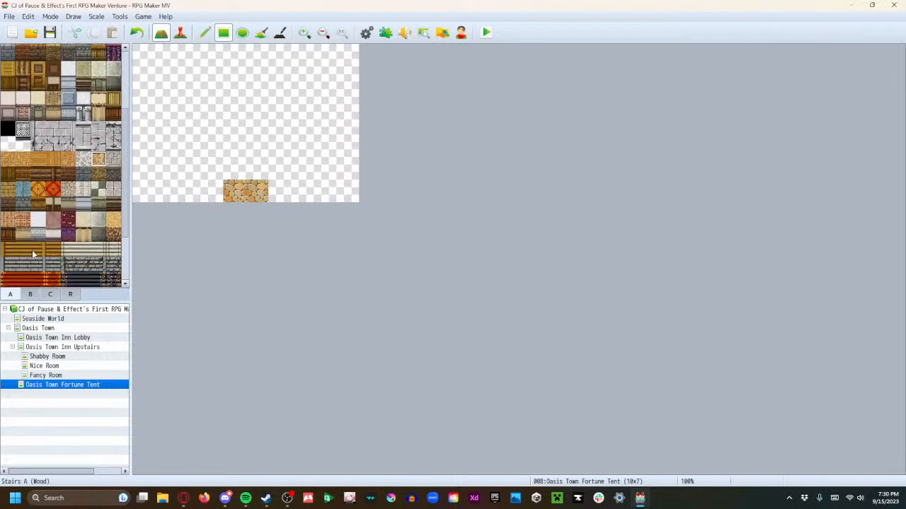
click(68, 219)
drag(233, 191, 256, 197)
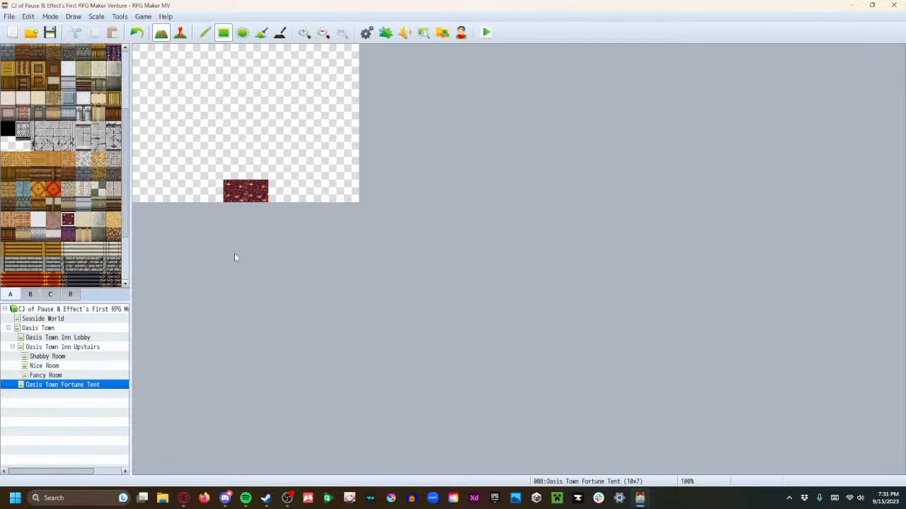
key(ctrl+z)
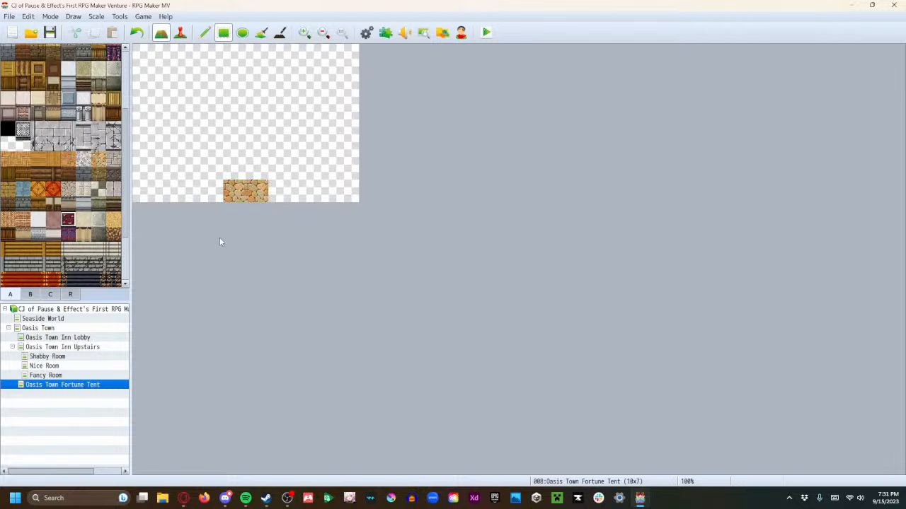
Try gold sun-relief tiles as a 9×4 and an 8×5 floor above the entrance, undoing each attempt
scroll(78, 230, down, 5)
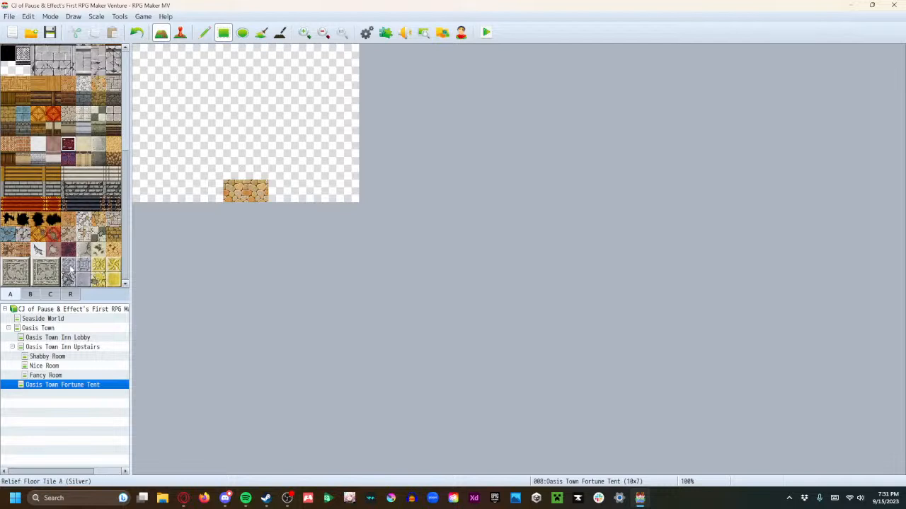
click(101, 264)
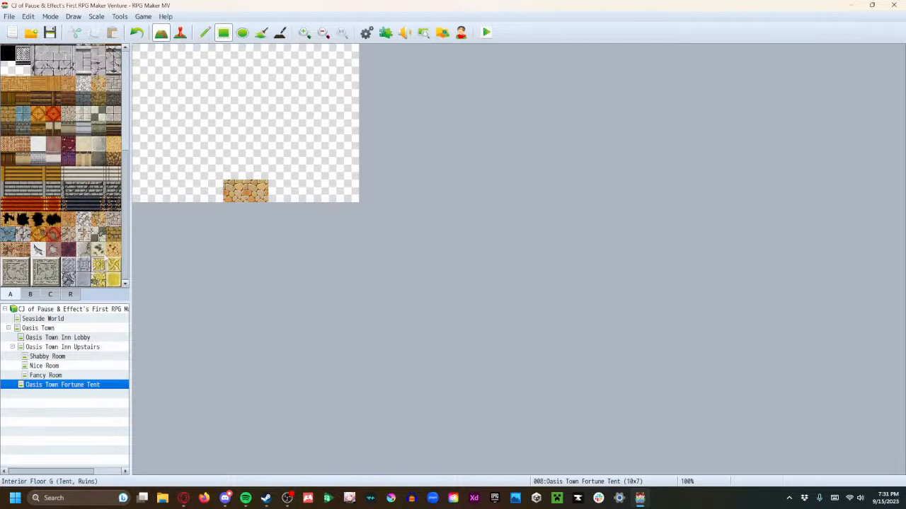
drag(144, 169, 316, 103)
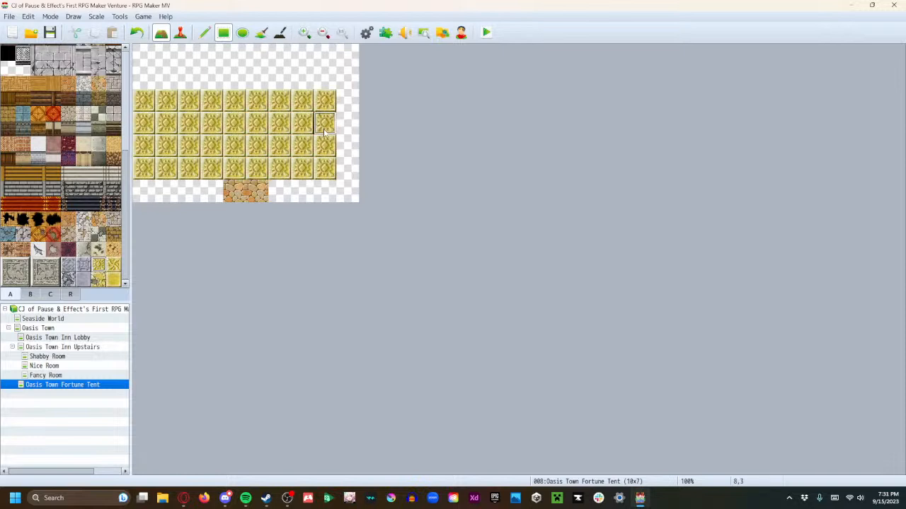
key(ctrl+z)
drag(166, 168, 333, 77)
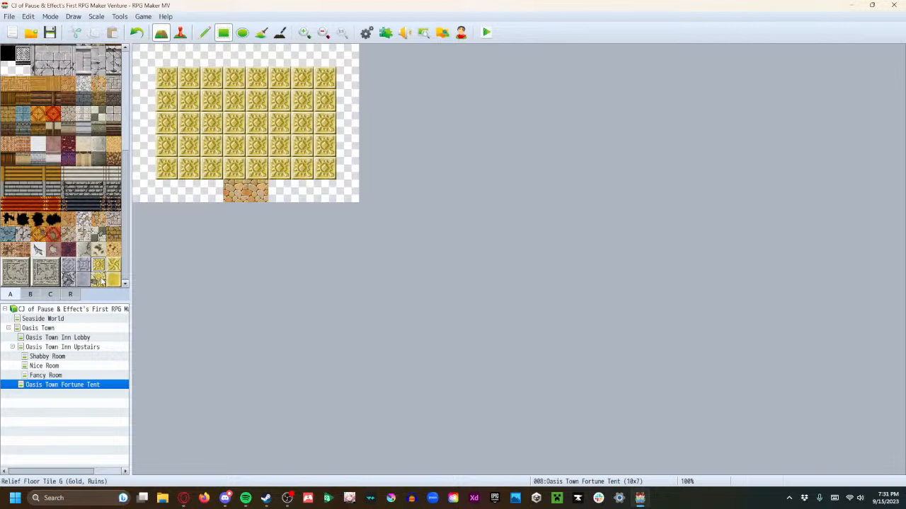
key(ctrl+z)
Try plain gold tiles for the 8×5 floor above the entrance, and undo the fill
click(113, 281)
mouse_move(166, 168)
mouse_down()
mouse_move(305, 74)
mouse_move(323, 65)
mouse_move(323, 74)
mouse_up()
key(ctrl+z)
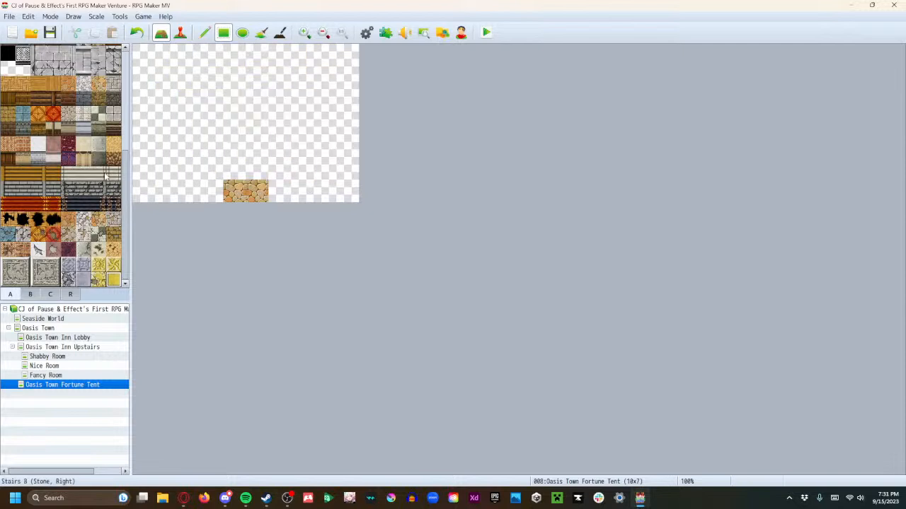
Paint an 8×5-tile dark blue carpet with an ornate border directly above the cobblestone entrance
scroll(106, 174, up, 4)
click(55, 132)
mouse_move(165, 170)
mouse_down()
mouse_move(268, 112)
mouse_move(292, 85)
mouse_move(315, 81)
mouse_move(320, 55)
mouse_move(318, 72)
mouse_up()
click(73, 16)
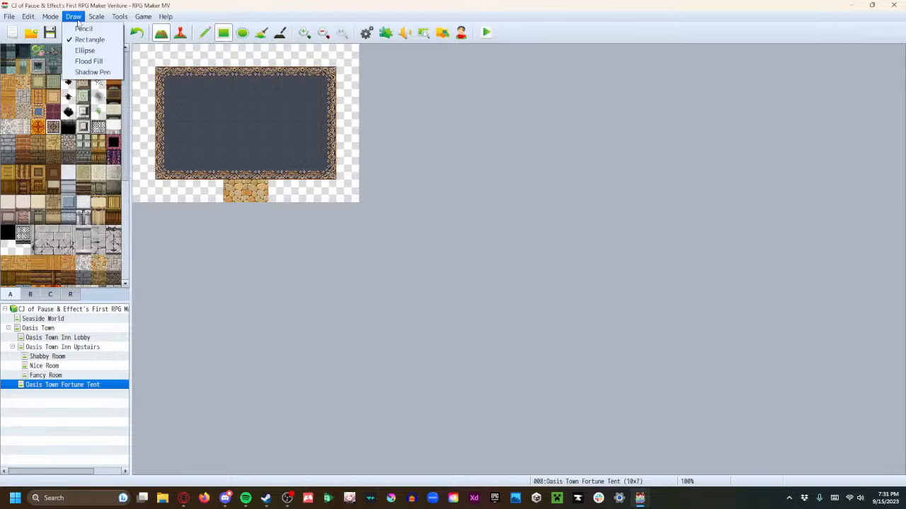
click(287, 313)
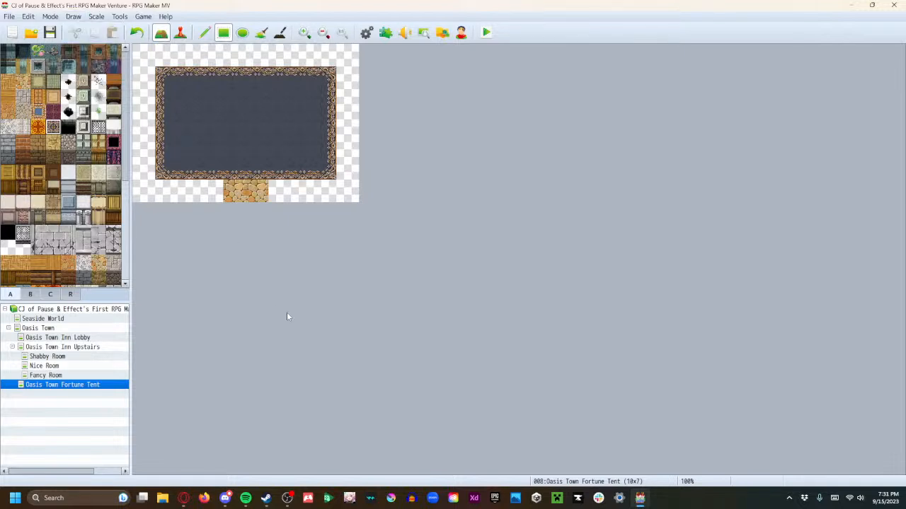
Set the height of the Oasis Town Fortune Tent map to 10 in its map properties
right_click(57, 393)
click(70, 374)
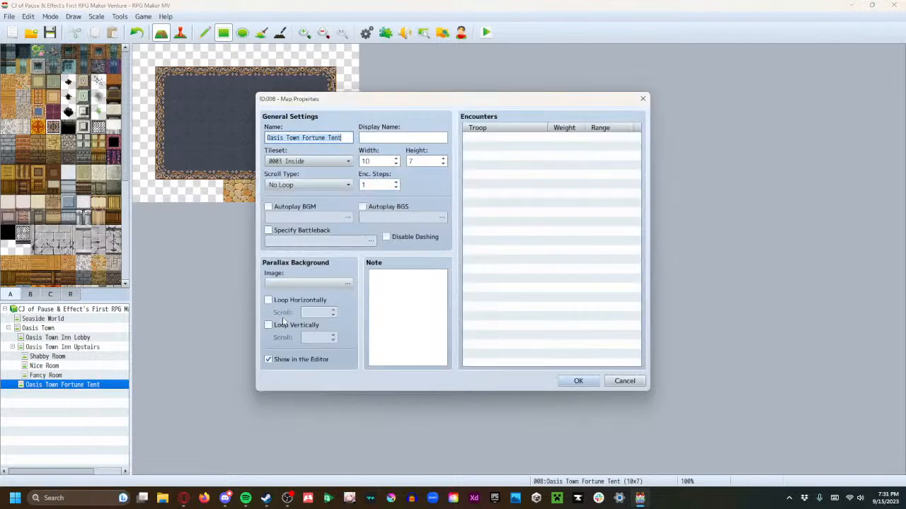
click(443, 161)
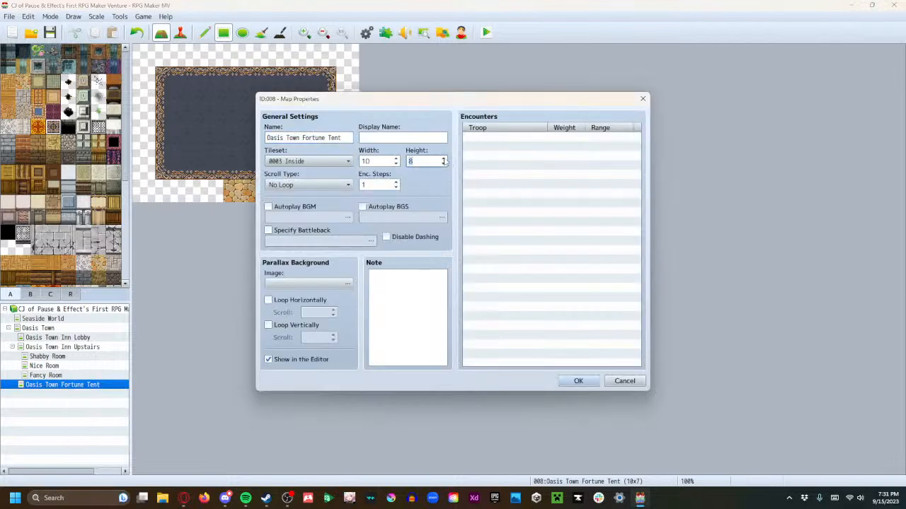
click(443, 160)
click(578, 381)
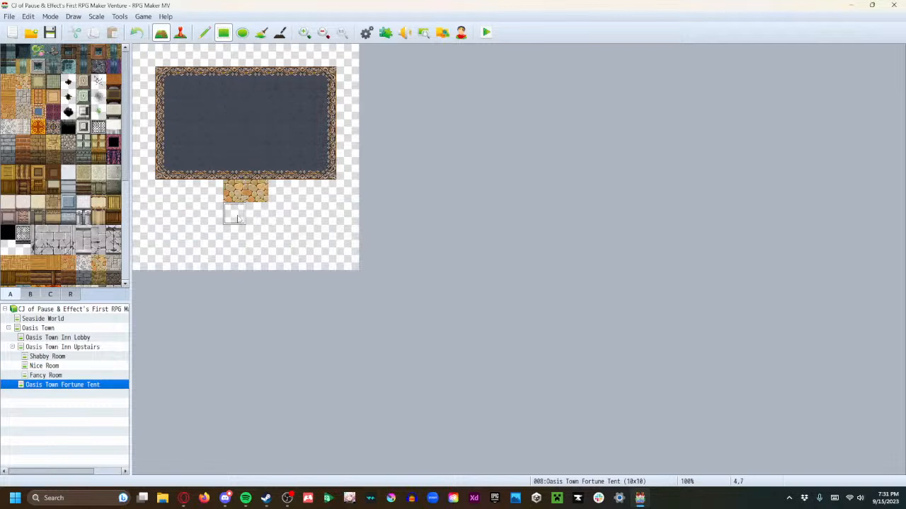
Paint a two-tile cobblestone entrance at the map's new bottom centre, and reshape the dark carpet above it into an 8×7-tile area below two blank rows
drag(235, 259, 256, 259)
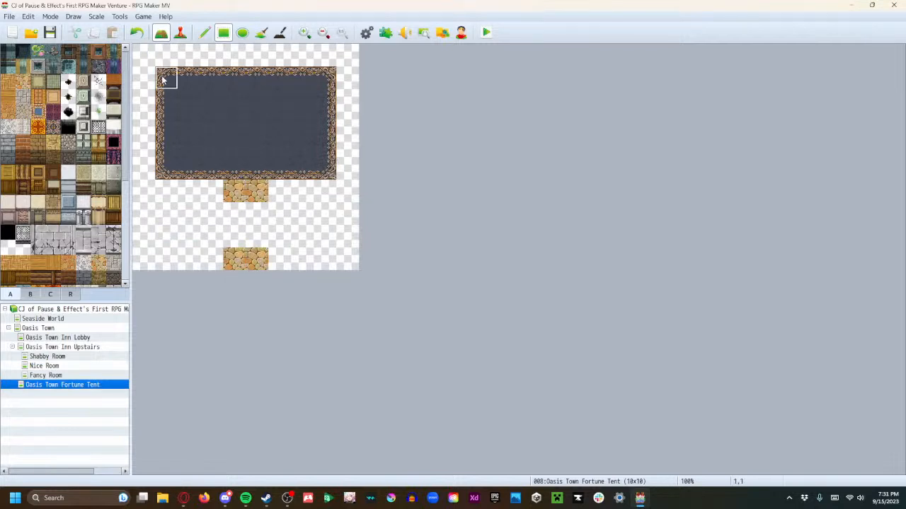
mouse_move(166, 237)
mouse_down()
mouse_move(169, 109)
mouse_move(336, 103)
mouse_up()
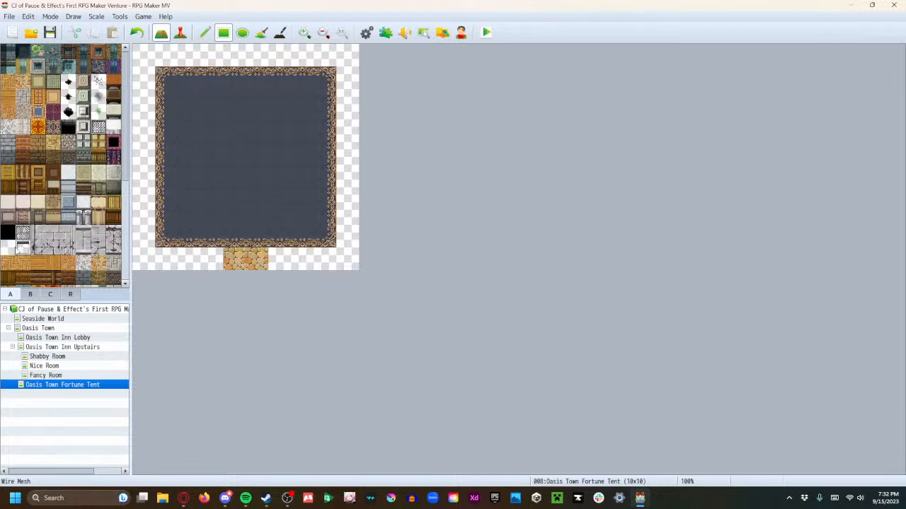
drag(167, 70, 325, 80)
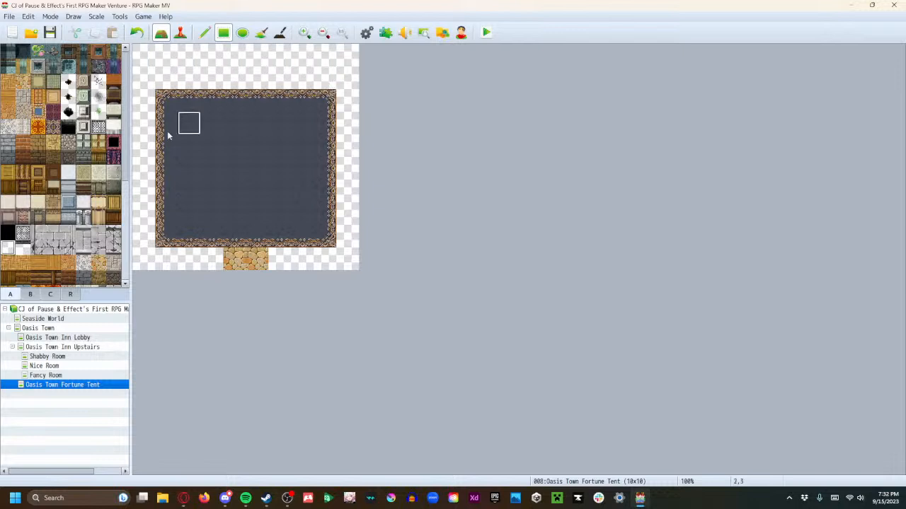
scroll(64, 206, down, 2)
scroll(64, 206, up, 3)
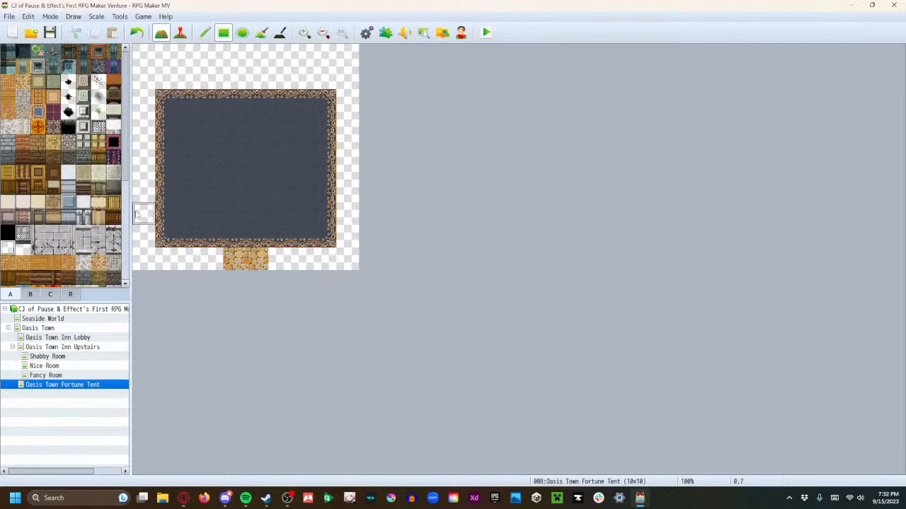
Assign region ID 37 to the whole 8×7-tile carpet area
click(70, 296)
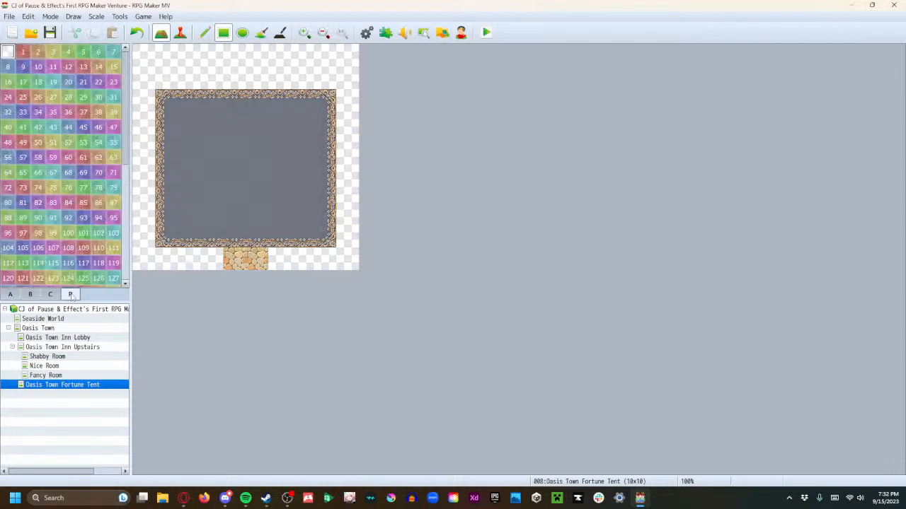
click(83, 112)
drag(178, 246, 327, 105)
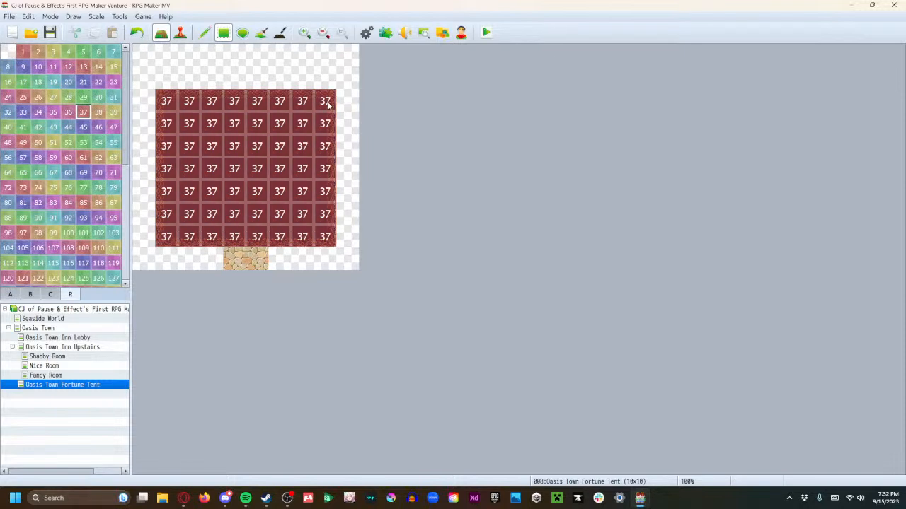
scroll(60, 232, down, 5)
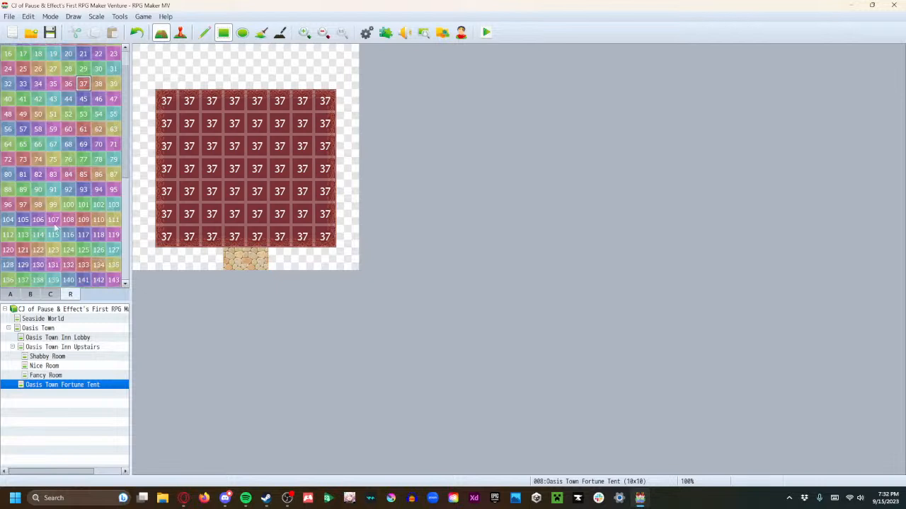
scroll(61, 233, up, 5)
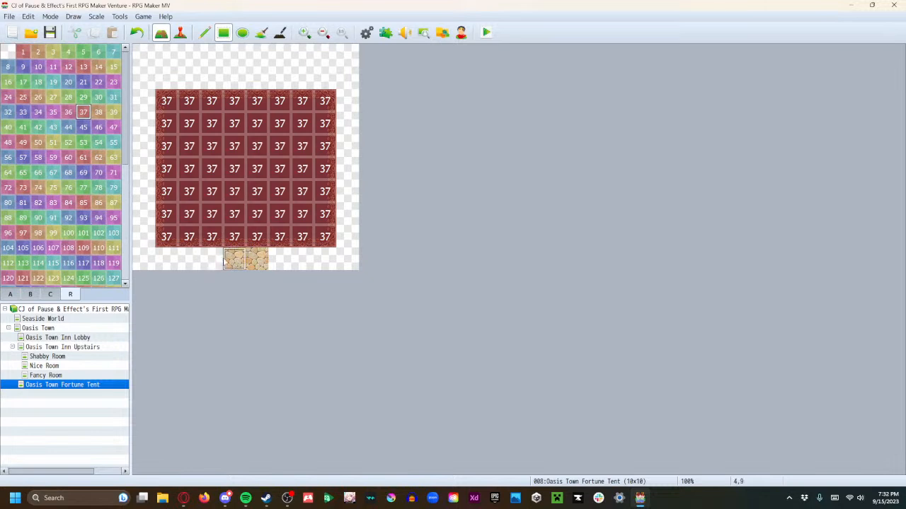
Surround the carpet with cream striped tent-wall tiles, filling the top two rows, both side columns and the bottom row beside the entrance
click(11, 295)
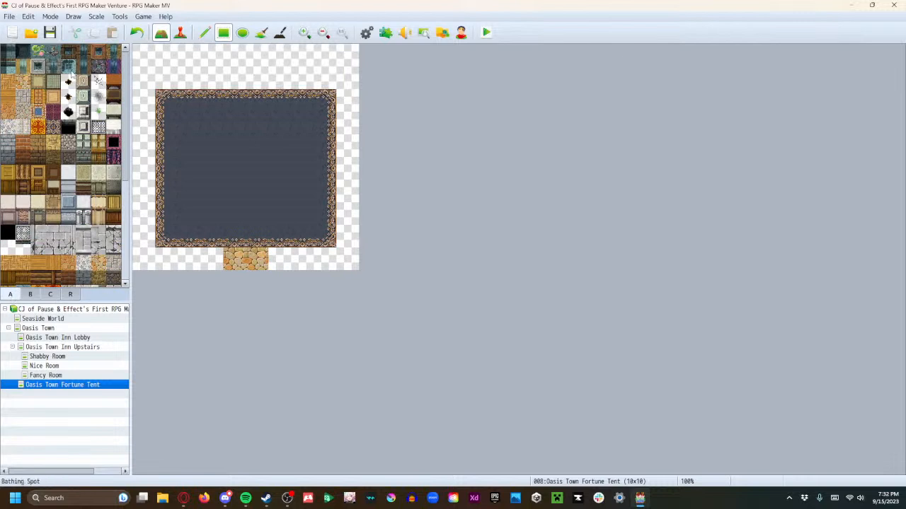
scroll(78, 201, down, 1)
click(99, 180)
mouse_move(279, 258)
mouse_down()
mouse_move(333, 265)
mouse_move(347, 237)
mouse_move(358, 70)
mouse_up()
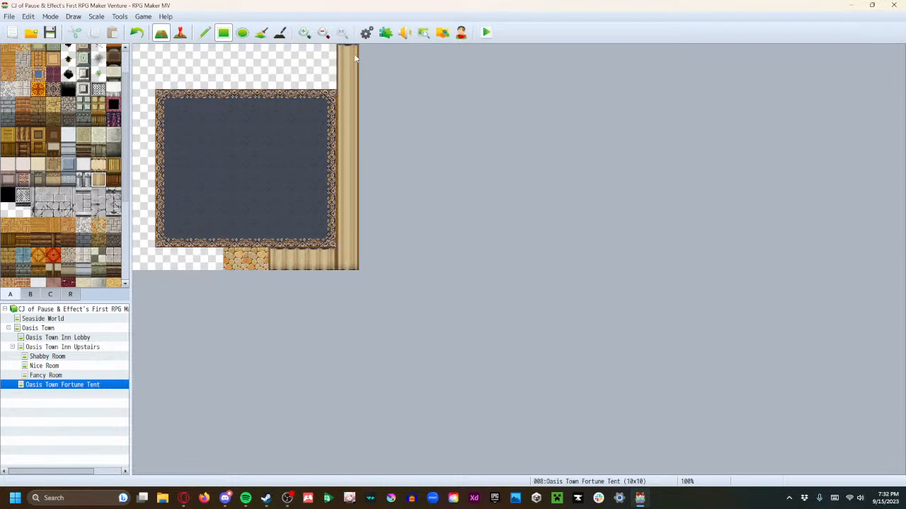
drag(143, 71, 326, 48)
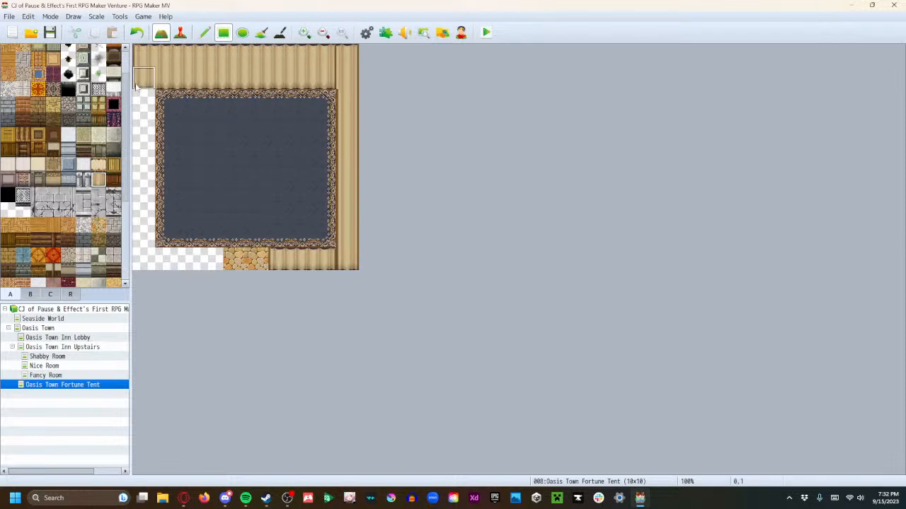
mouse_move(143, 86)
mouse_down()
mouse_move(143, 260)
mouse_move(212, 266)
mouse_up()
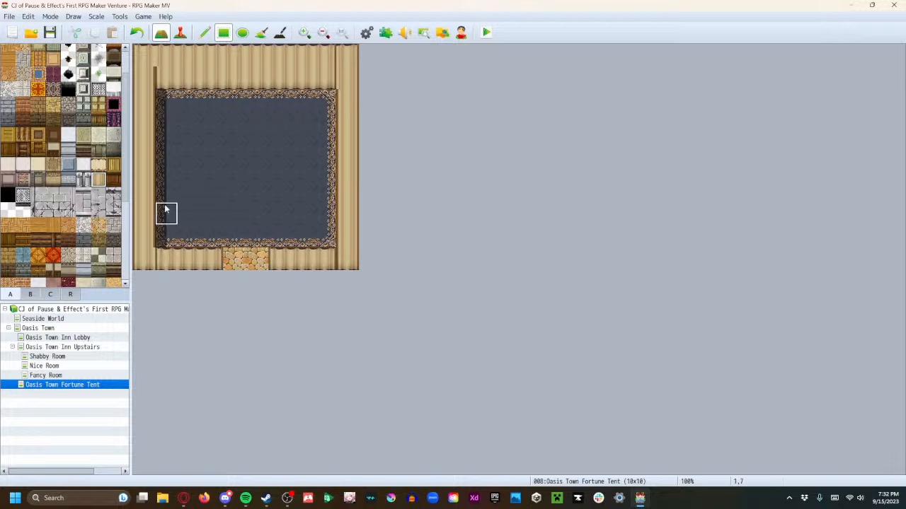
Repaint the whole top row of the fortune tent map with the plain cream tent-top tile
click(99, 164)
drag(151, 61, 342, 59)
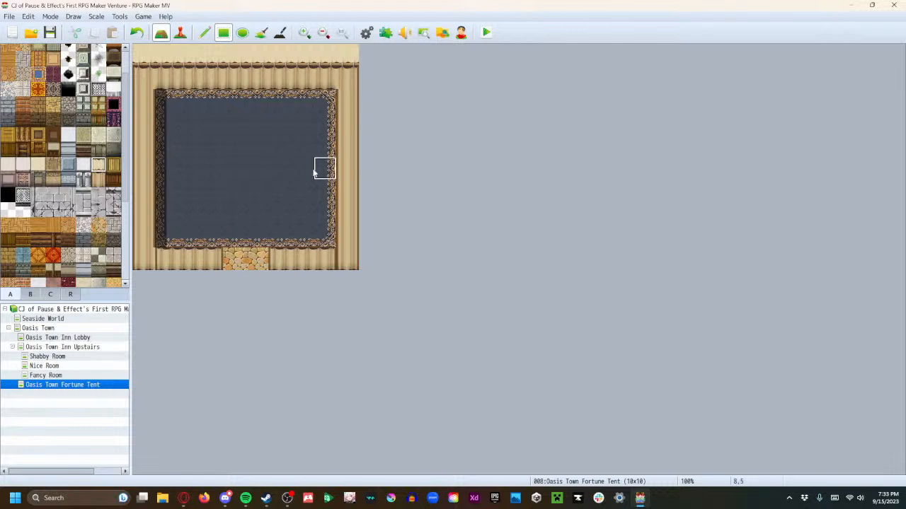
Create a transfer event to Oasis Town (4,5) with direction Retain on the left cobblestone entrance tile, and copy it onto the right one
key(F7)
right_click(238, 267)
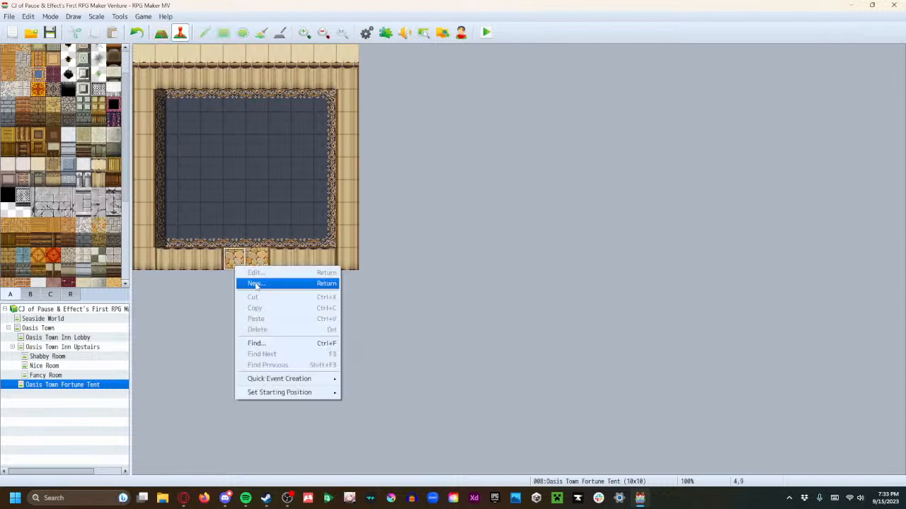
mouse_move(283, 379)
click(364, 376)
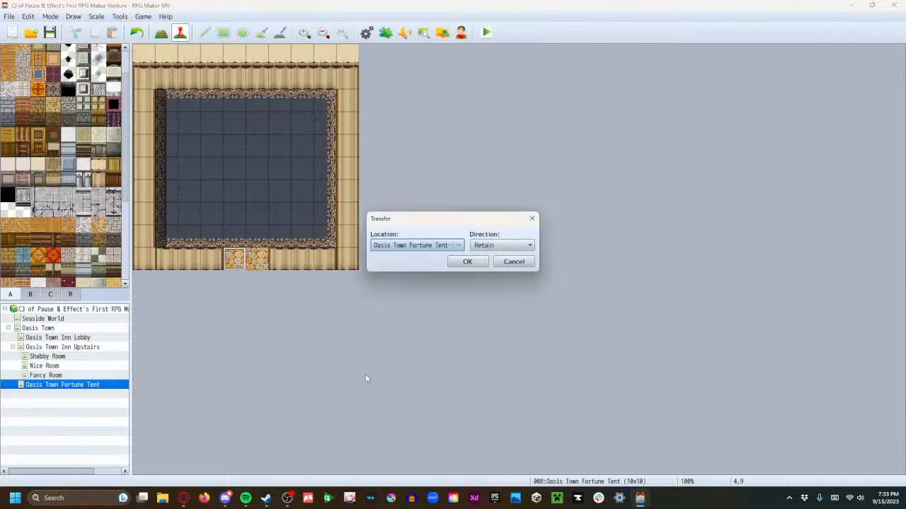
click(441, 247)
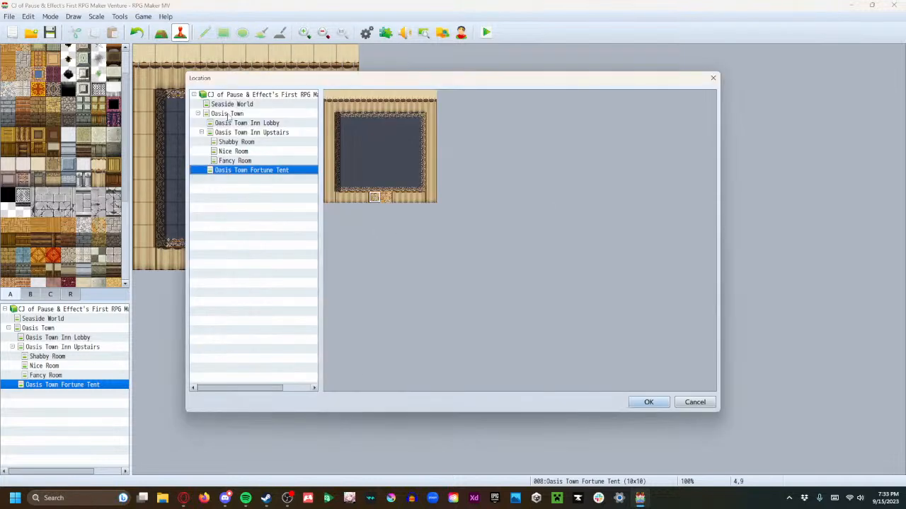
click(230, 115)
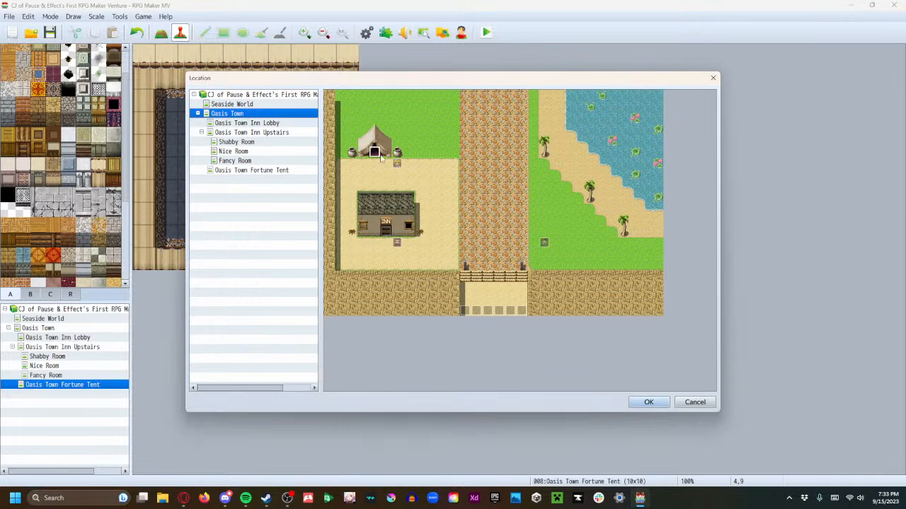
click(649, 402)
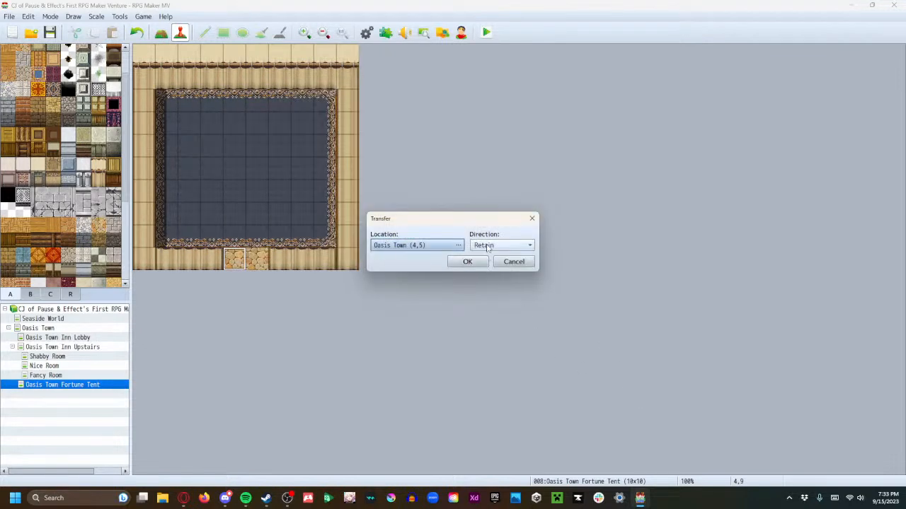
click(487, 247)
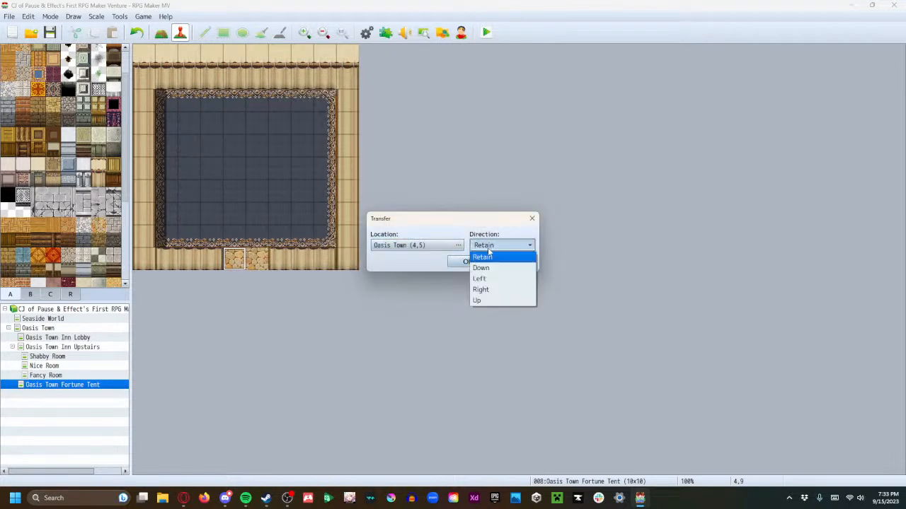
click(484, 257)
click(467, 261)
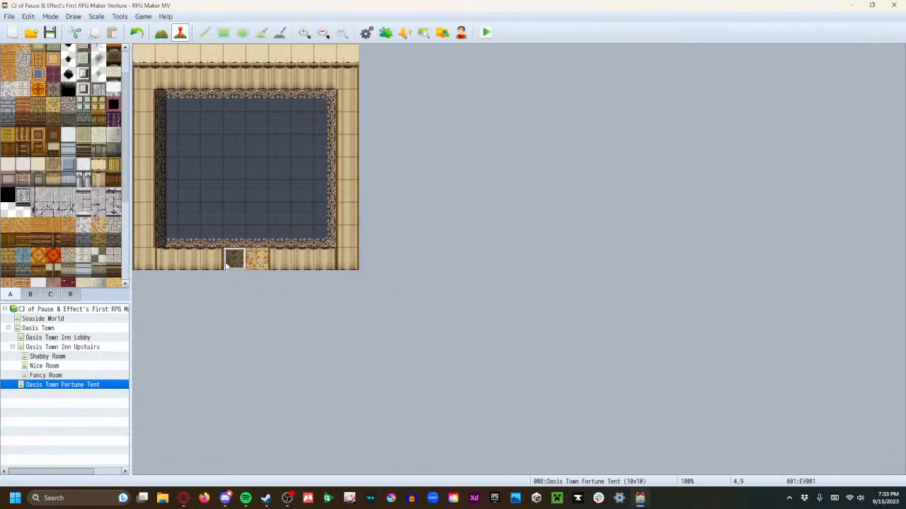
click(257, 260)
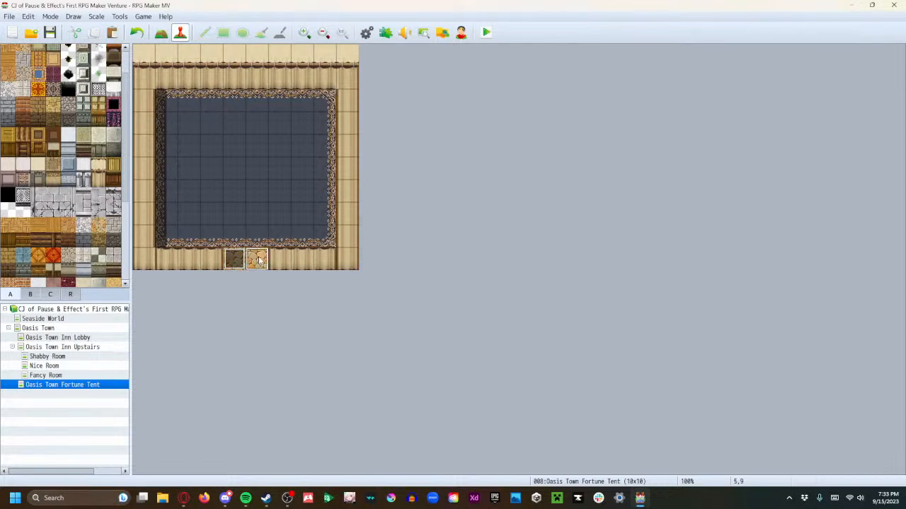
key(ctrl+v)
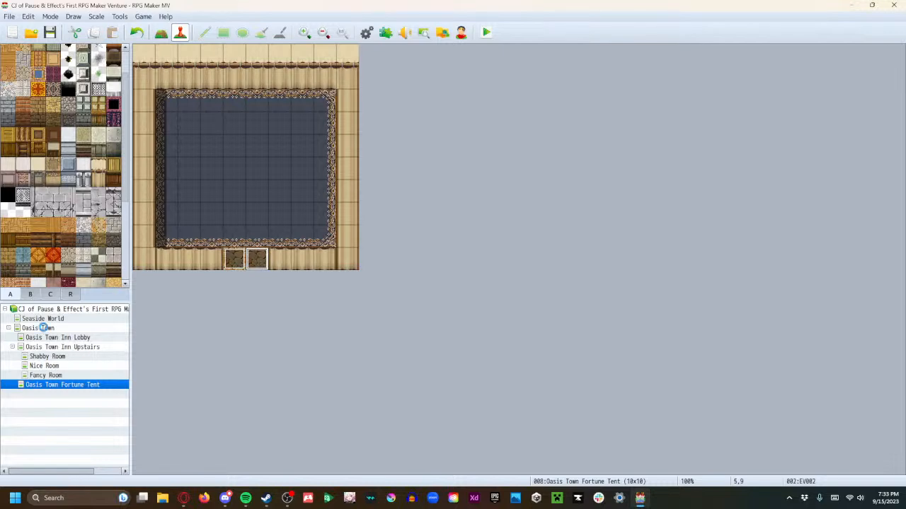
On the Oasis Town map, create a transfer event at the tent's doorway leading to the Fortune Tent's left entrance tile, with direction Retain
click(38, 329)
right_click(237, 149)
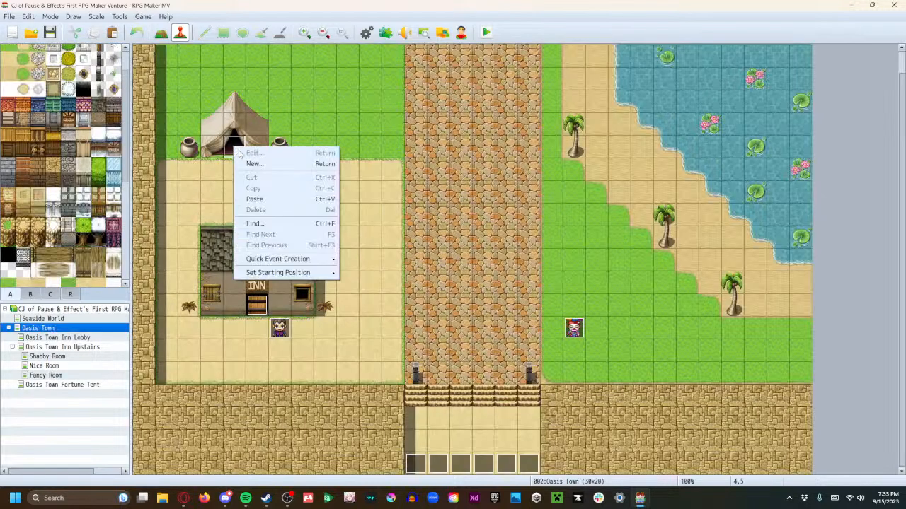
mouse_move(326, 259)
click(354, 259)
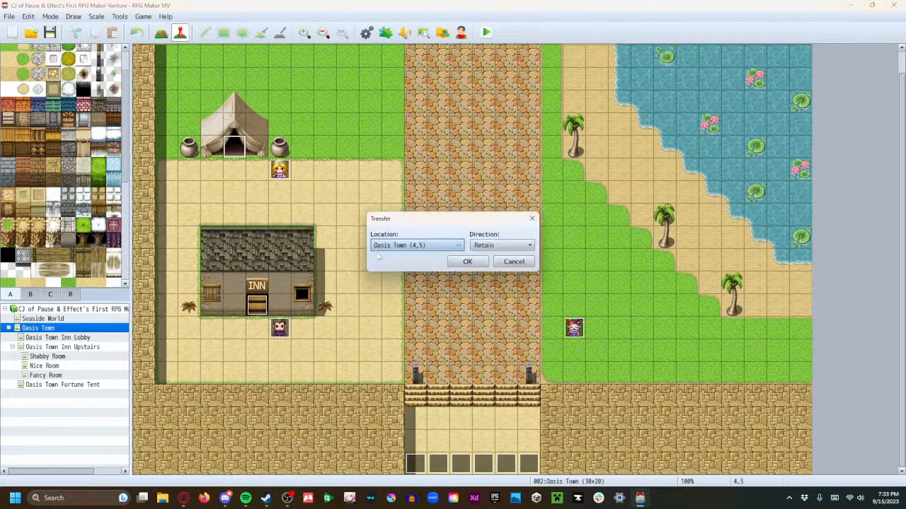
click(430, 246)
click(287, 170)
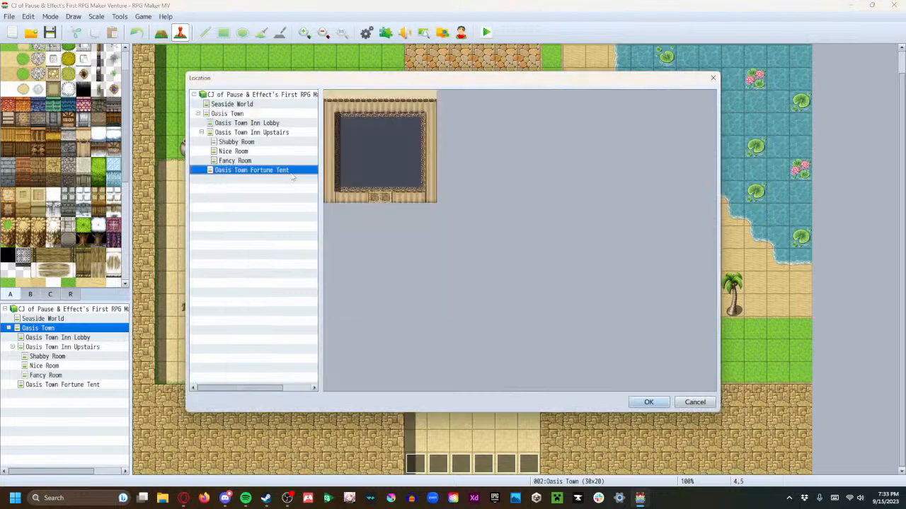
click(374, 194)
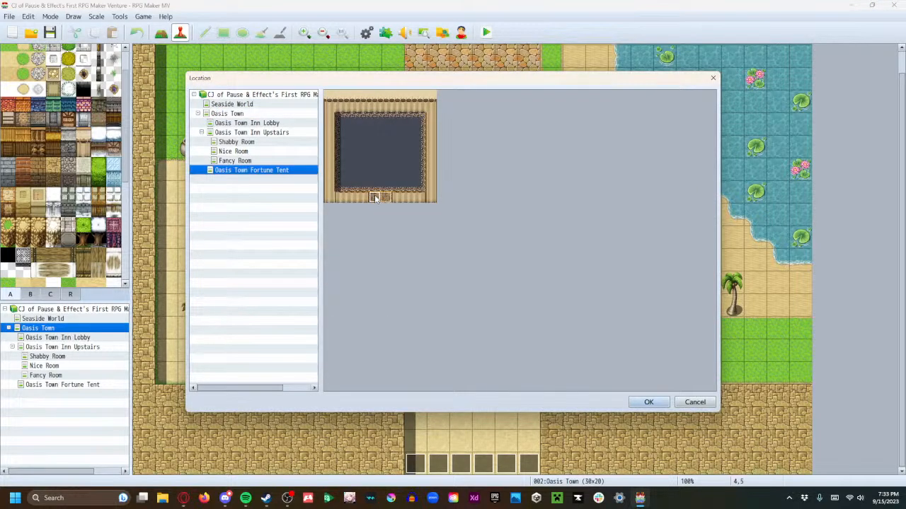
click(646, 402)
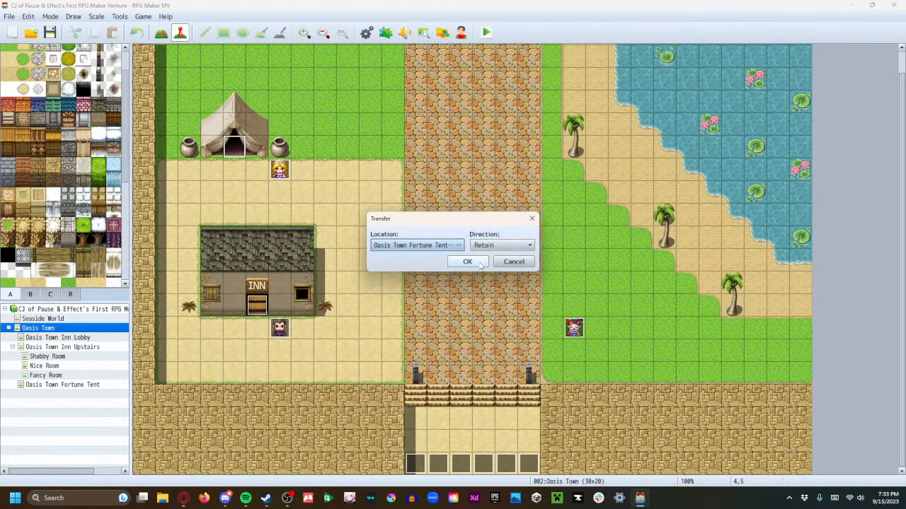
click(466, 262)
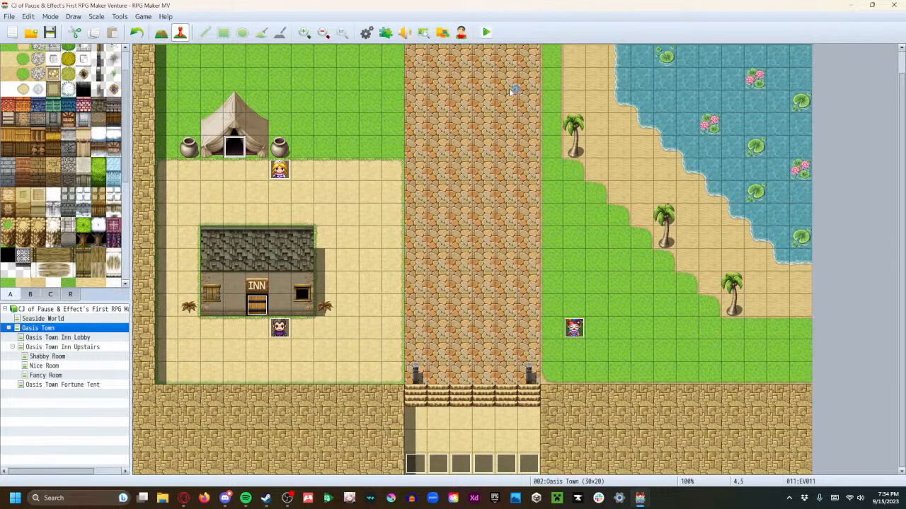
Start a playtest with a new game and walk the party up the cobblestone road into Oasis Town
key(ctrl+r)
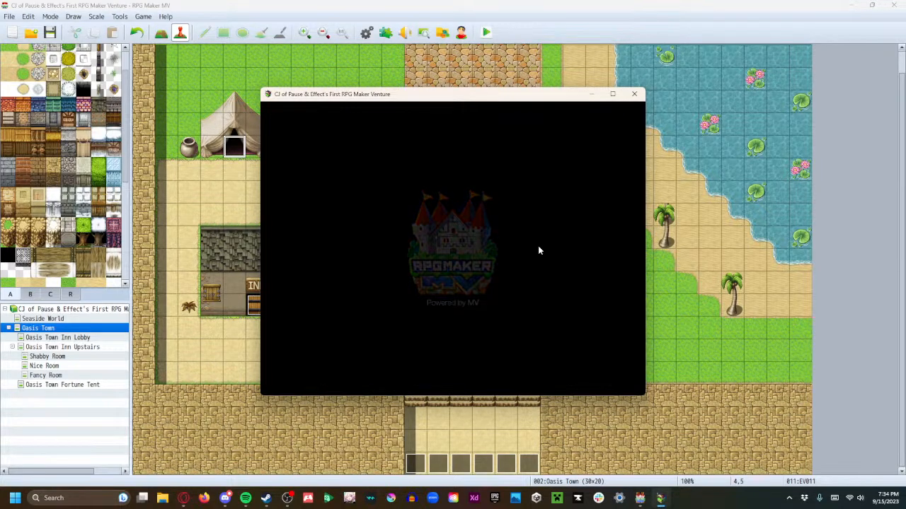
key(Return)
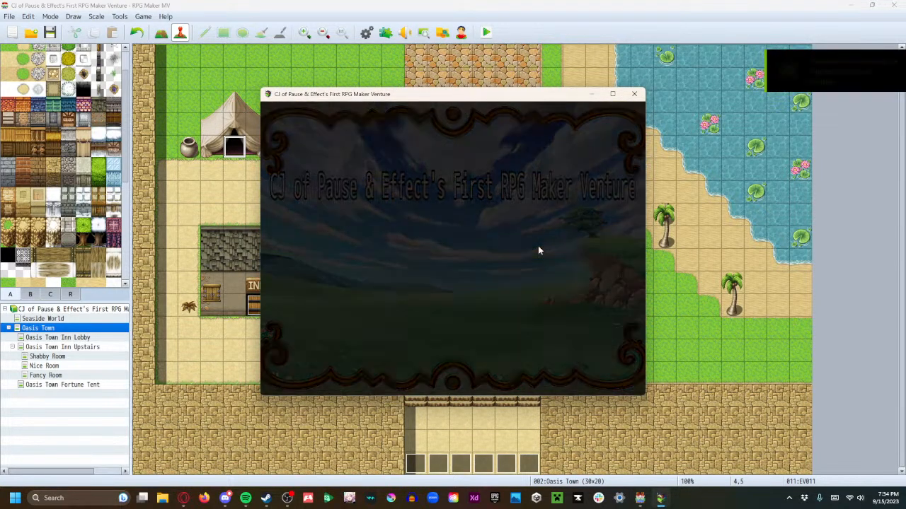
key(Right)
key(Right)
key(Right)
key(Up)
key(Up)
key(Up)
key(Up)
key(Up)
key(Up)
key(Up)
key(Up)
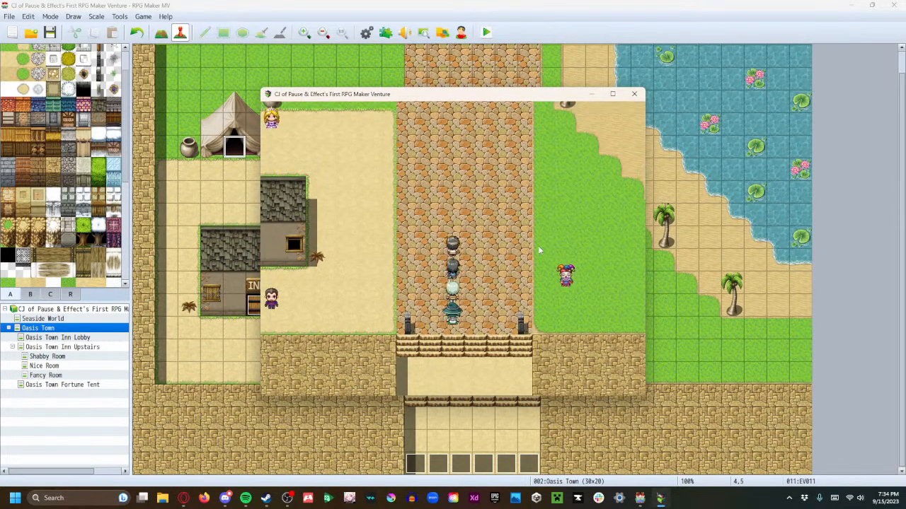
Walk the party to the blonde woman beside the tent, go through her dialogue and test entering the fortune tent
key(Left)
key(Up)
key(Up)
key(Left)
key(Left)
key(Left)
key(Left)
key(Up)
key(Return)
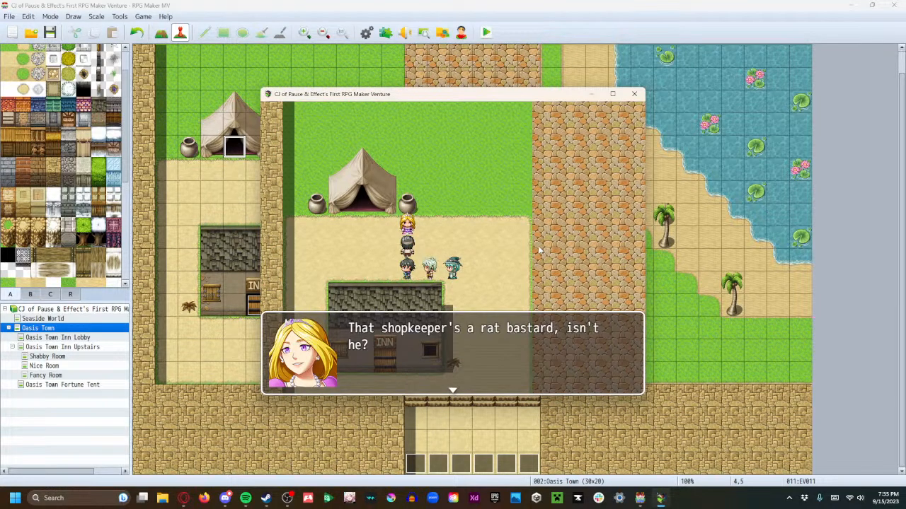
key(Return)
key(Return)
key(Return)
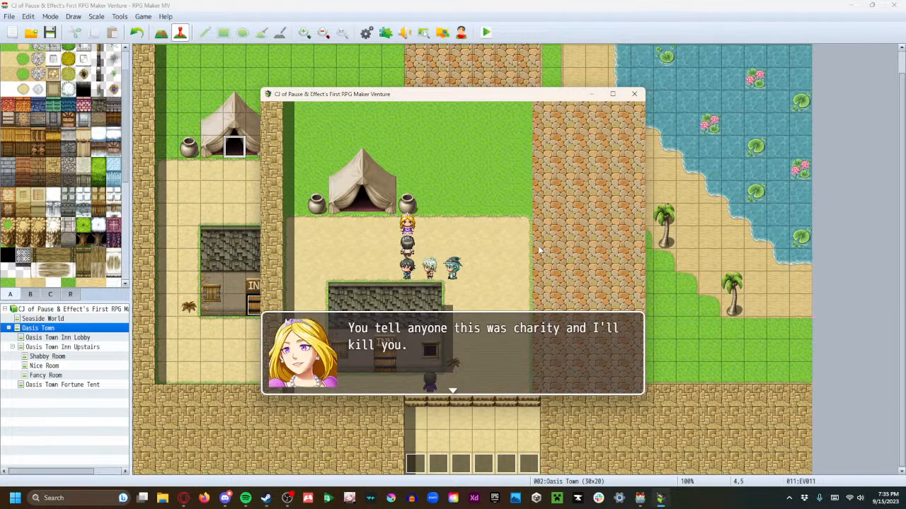
key(Return)
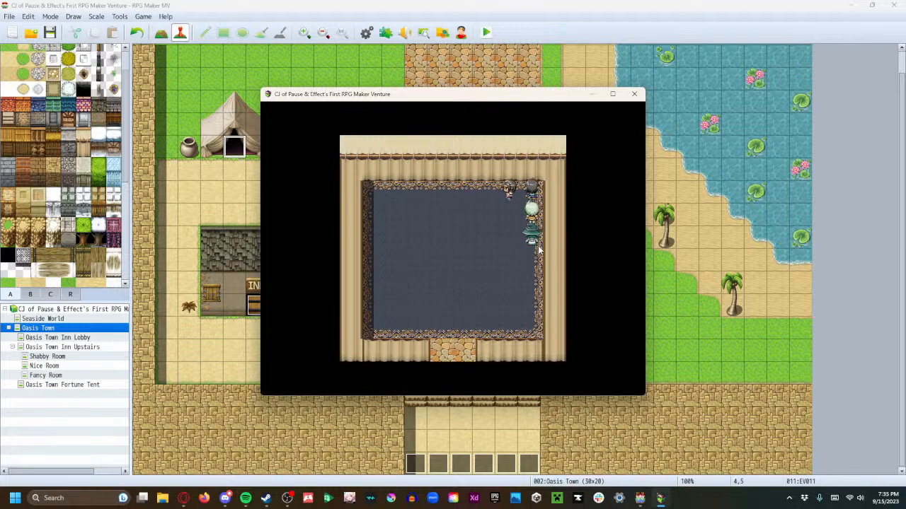
End the playtest and open the Oasis Town Fortune Tent map
key(Escape)
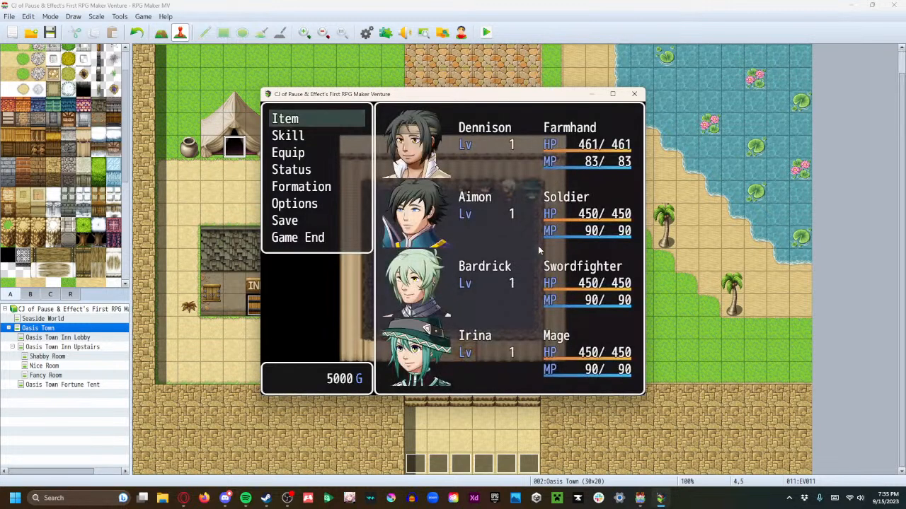
click(634, 95)
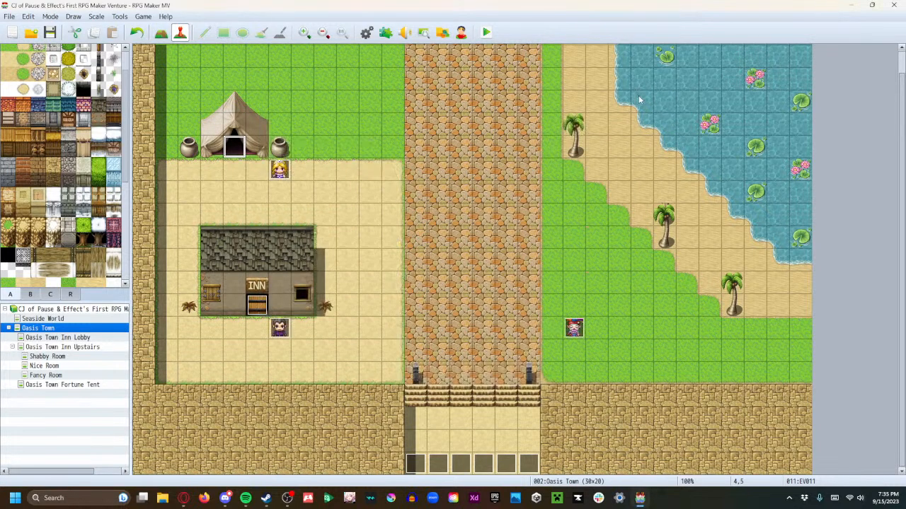
click(61, 385)
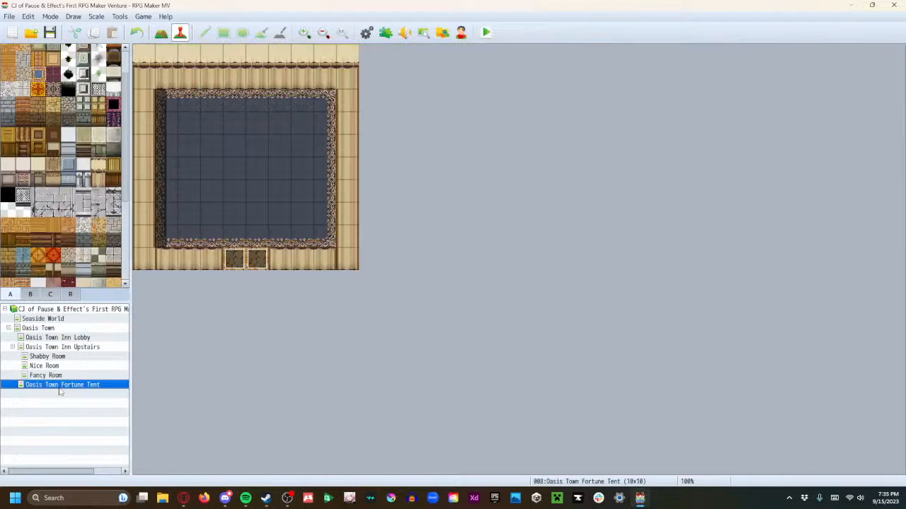
Try the plain cream tent-top tile on the bottom wall row left of the entrance, and undo the painting
right_click(223, 54)
right_click(234, 48)
click(163, 35)
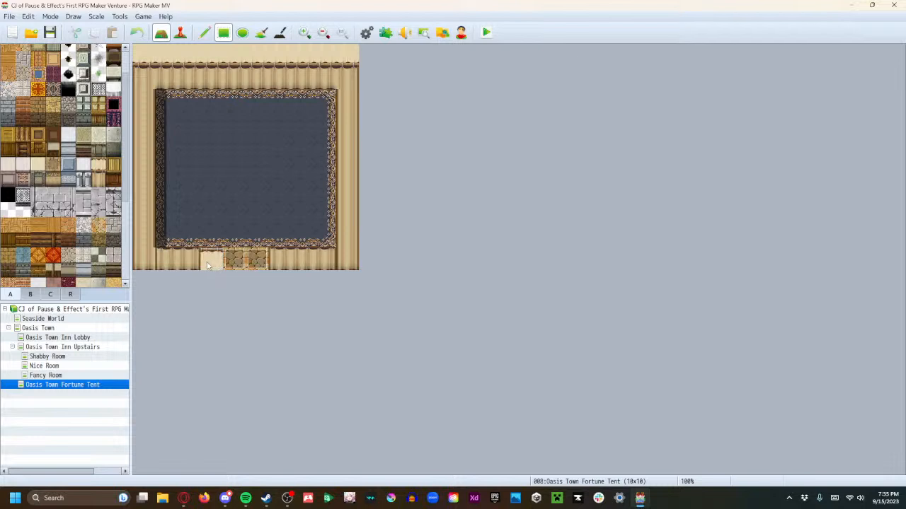
drag(208, 262, 177, 267)
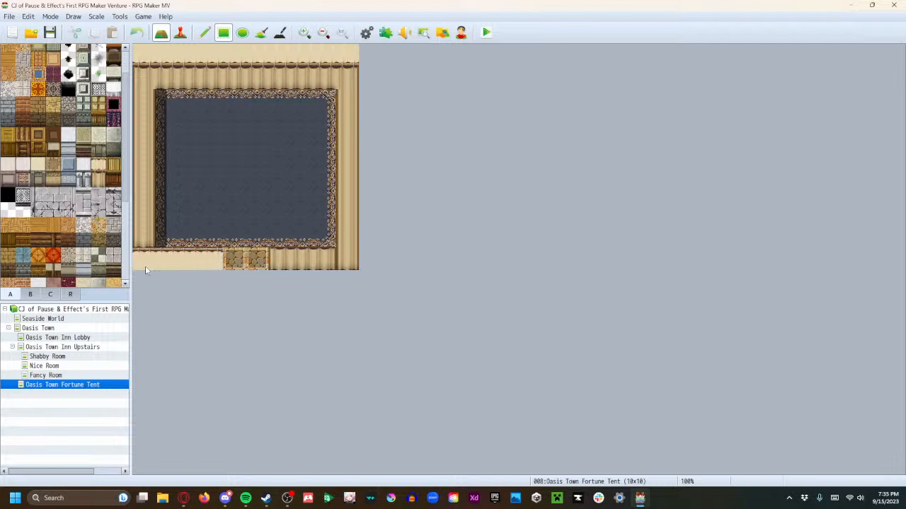
key(ctrl+z)
drag(157, 263, 207, 269)
key(ctrl+z)
key(ctrl+z)
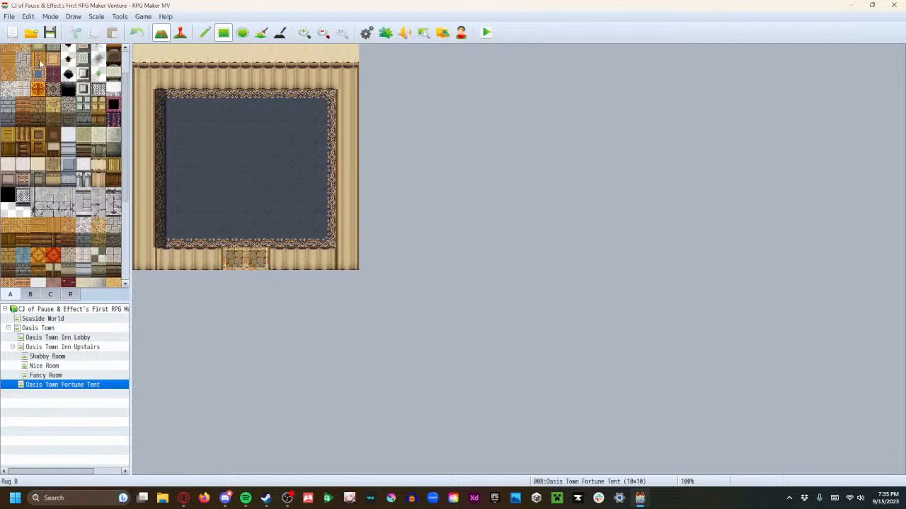
Clear region ID 37 from the whole 8×7-tile carpet area
click(73, 295)
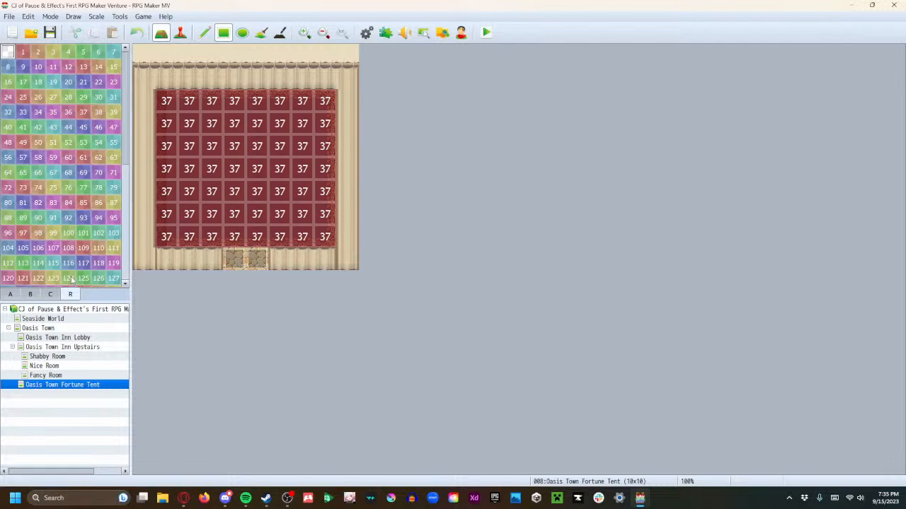
click(183, 498)
drag(173, 225, 322, 239)
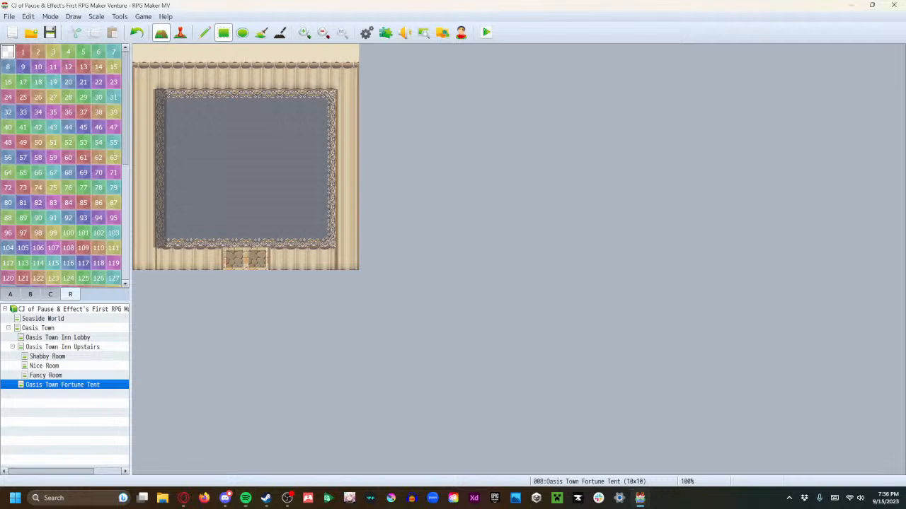
key(alt+Tab)
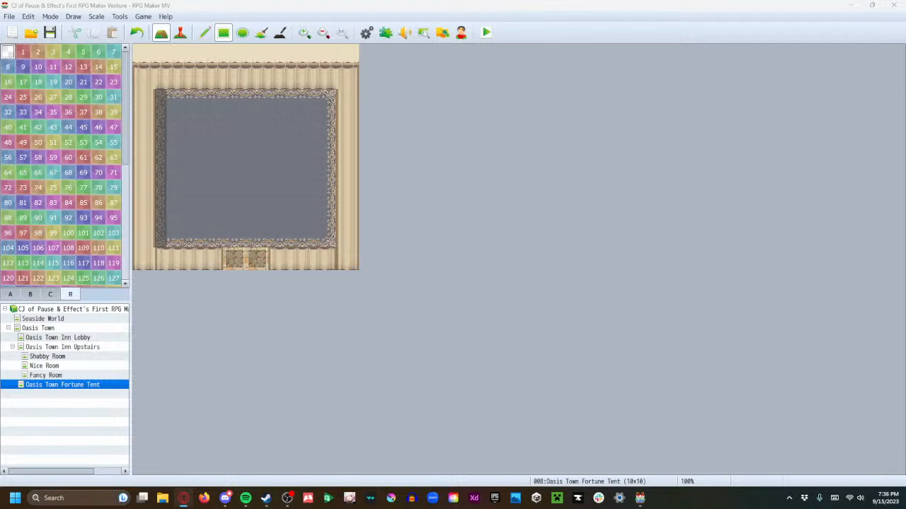
key(alt+Tab)
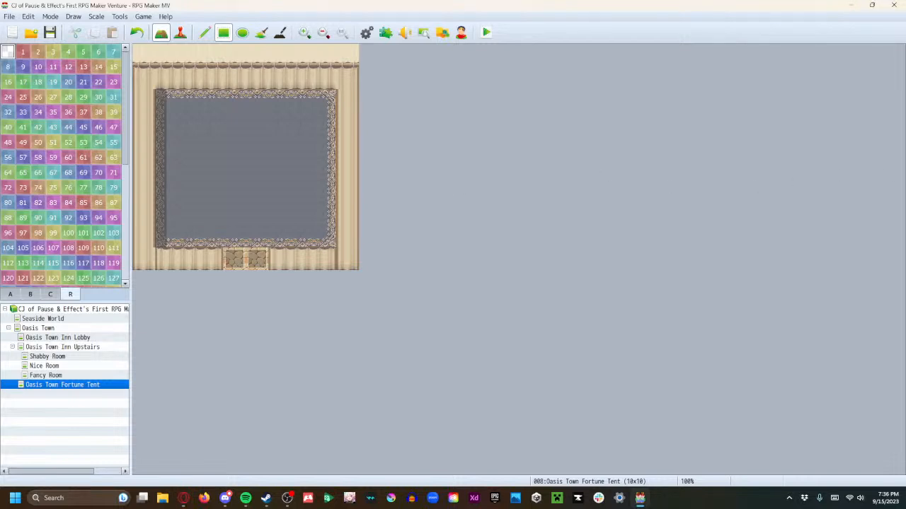
key(alt+Tab)
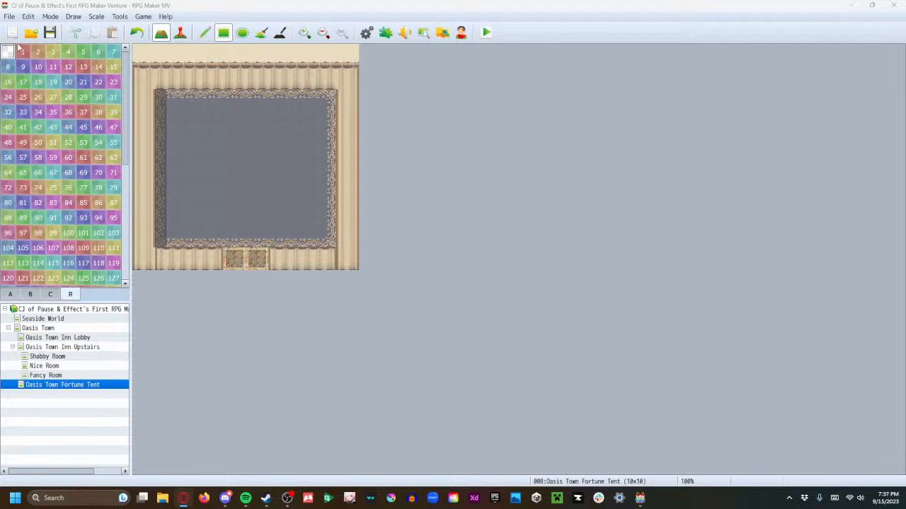
Examine the B and C object tiles, including the church tables and books, for decorations suited to the fortune tent
click(29, 294)
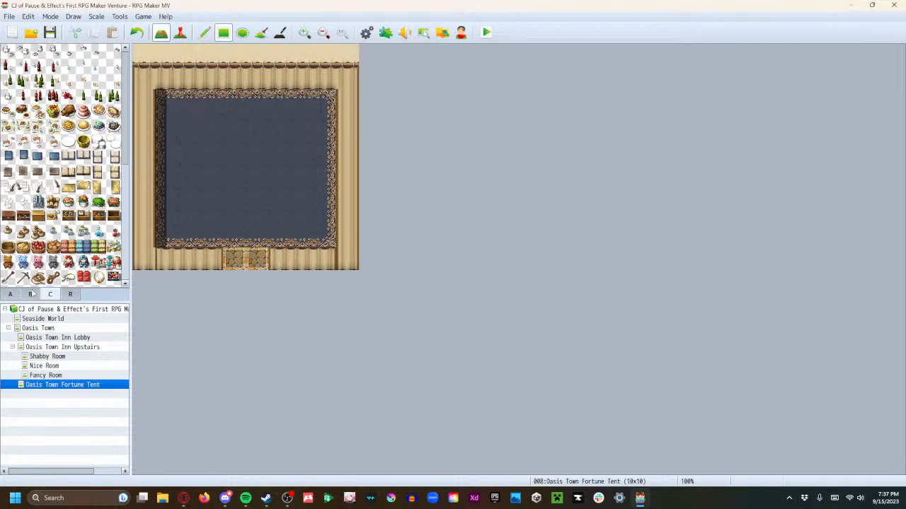
click(49, 295)
scroll(95, 242, down, 2)
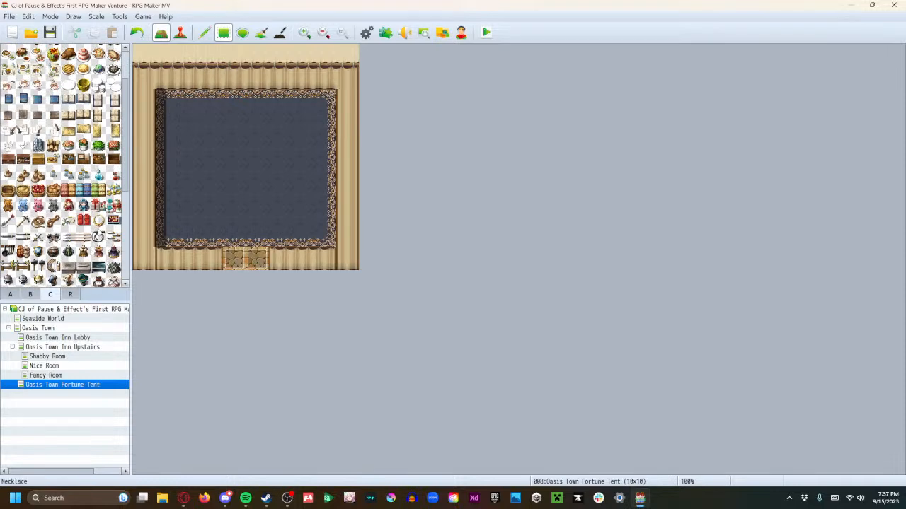
scroll(96, 239, up, 3)
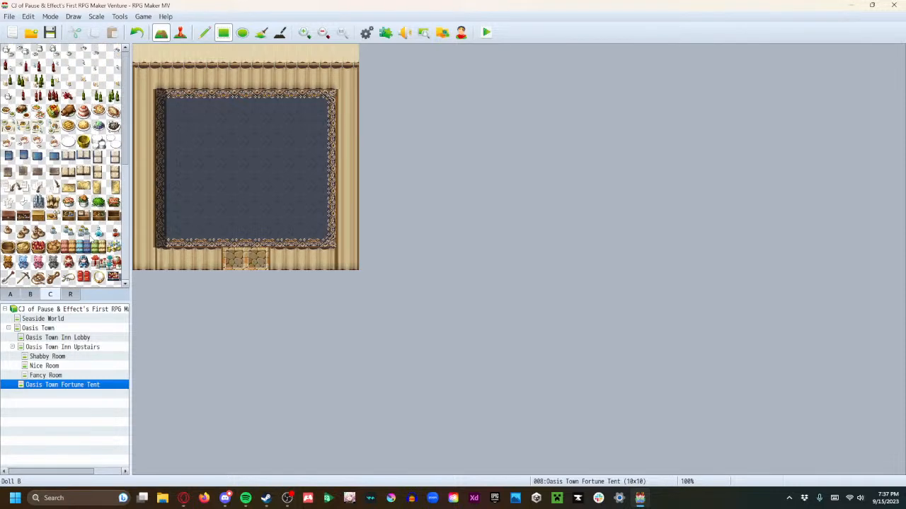
scroll(75, 189, down, 6)
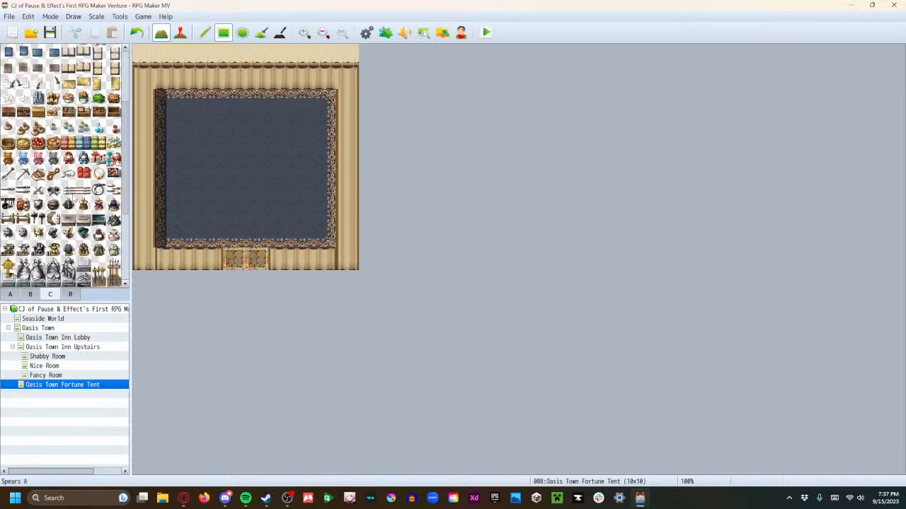
scroll(76, 198, down, 4)
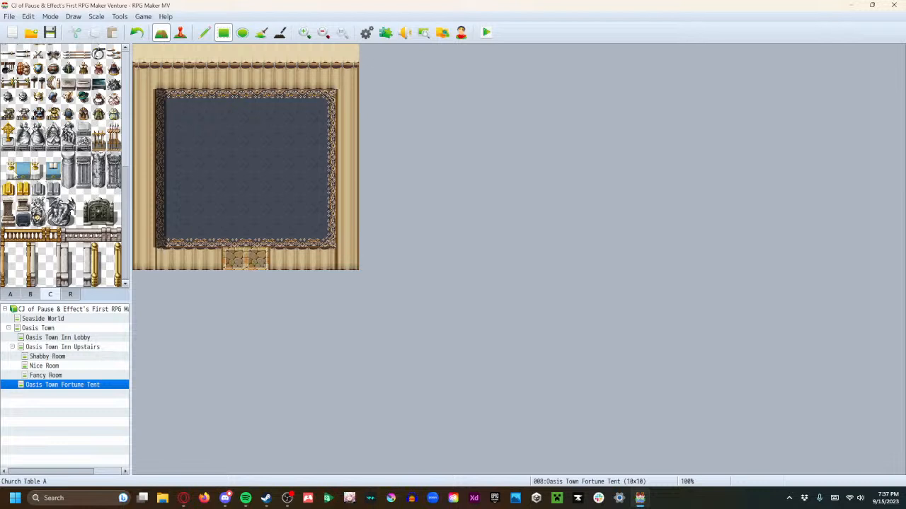
click(10, 161)
click(24, 176)
click(37, 162)
click(54, 190)
click(39, 190)
click(23, 191)
scroll(60, 276, up, 3)
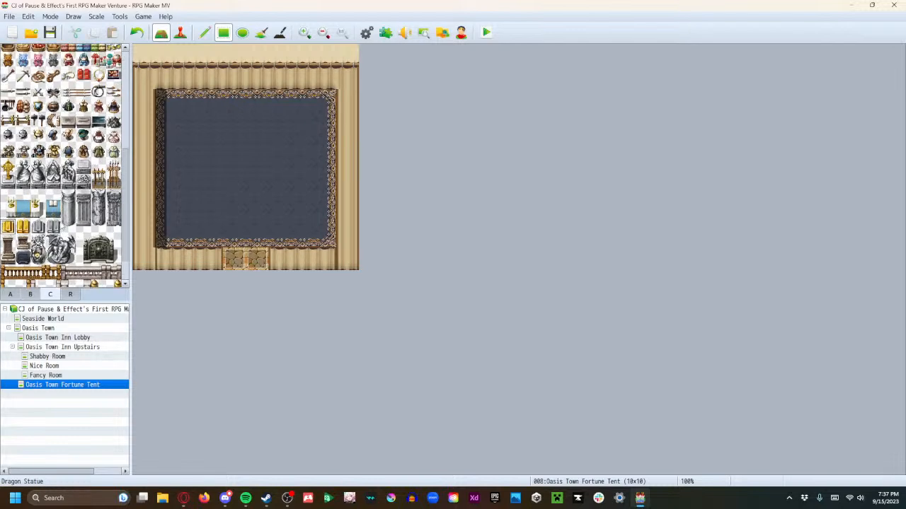
scroll(60, 276, up, 8)
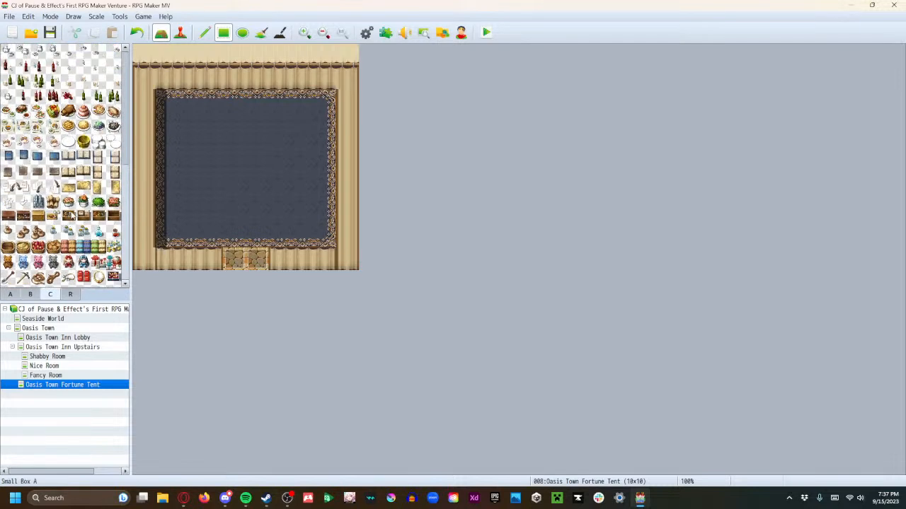
scroll(86, 234, down, 10)
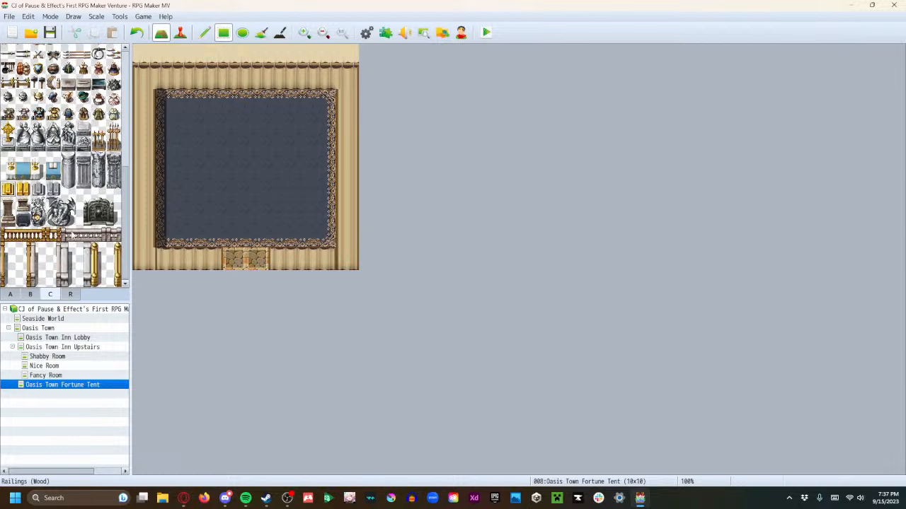
scroll(73, 233, up, 10)
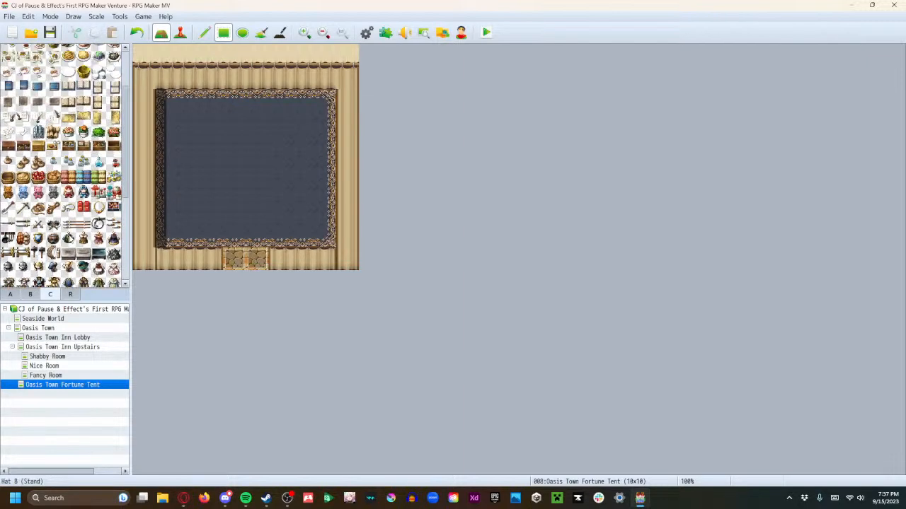
Try two-tile-high stone pillars in columns 3 and 6 on either side of the entrance, and undo them
click(30, 294)
scroll(63, 165, up, 5)
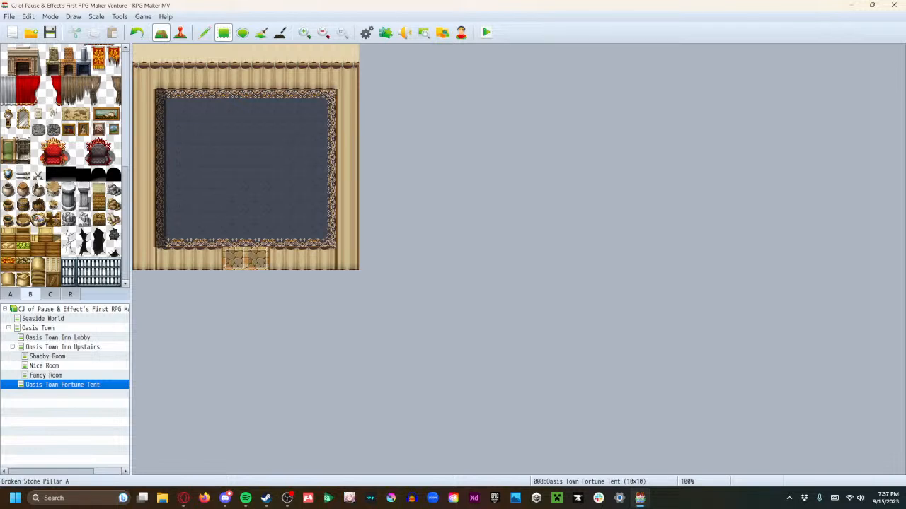
click(67, 203)
click(205, 235)
click(280, 236)
click(211, 214)
click(281, 214)
scroll(74, 159, up, 1)
scroll(64, 166, up, 2)
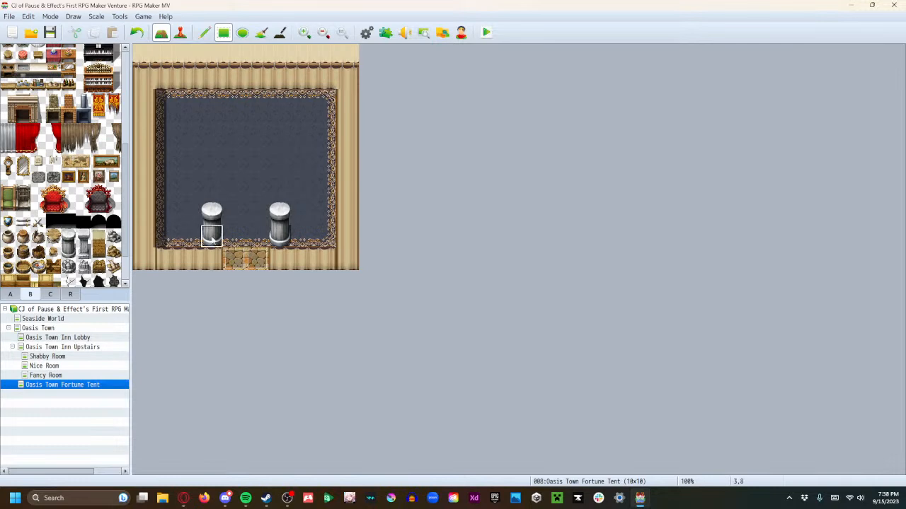
key(ctrl+z)
Examine the B object tiles, from windows and shelves to curtains and tables, for fortune-teller furniture
scroll(97, 188, up, 8)
scroll(96, 188, up, 1)
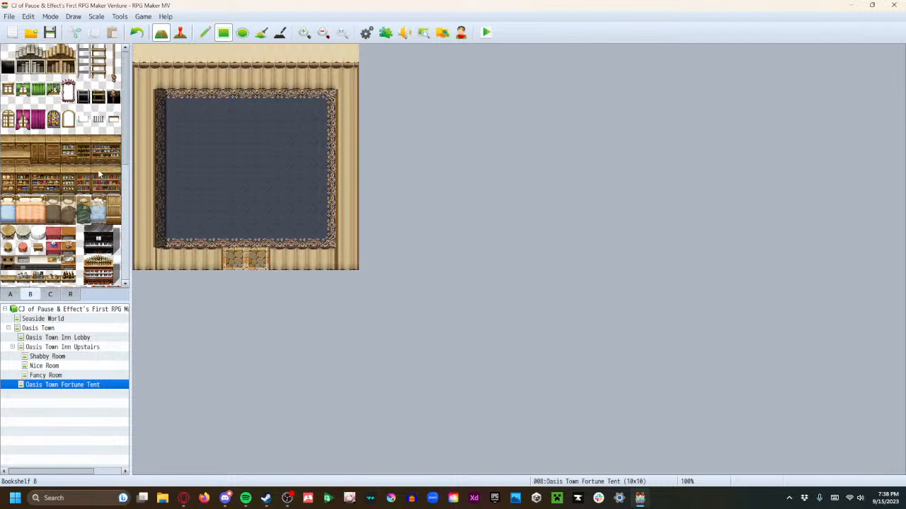
scroll(73, 183, down, 2)
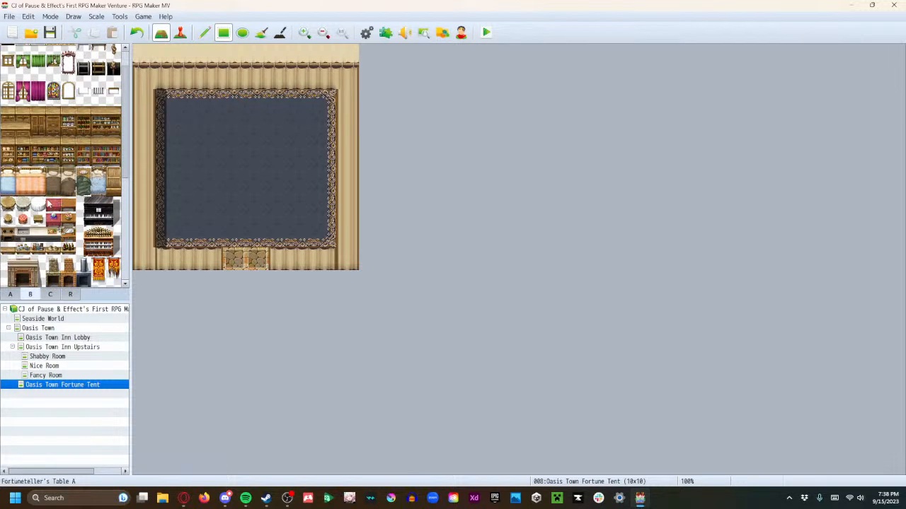
scroll(44, 233, down, 6)
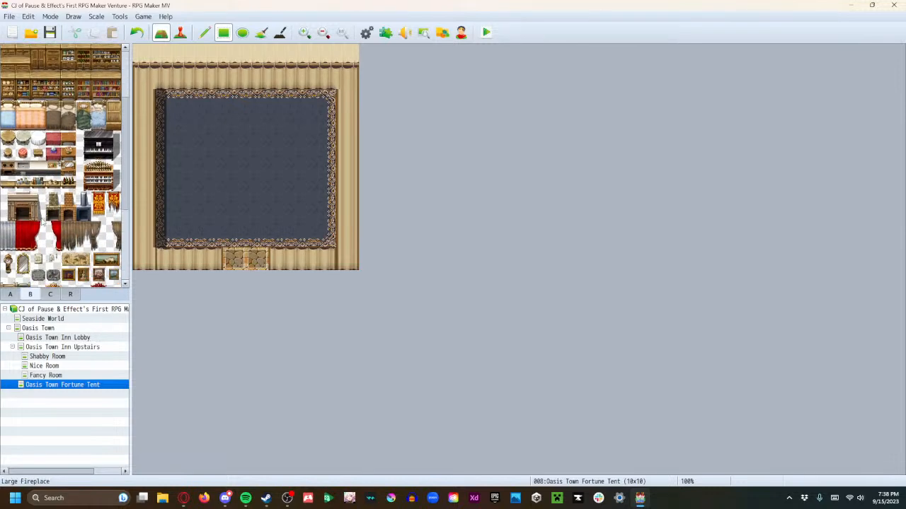
scroll(42, 221, down, 4)
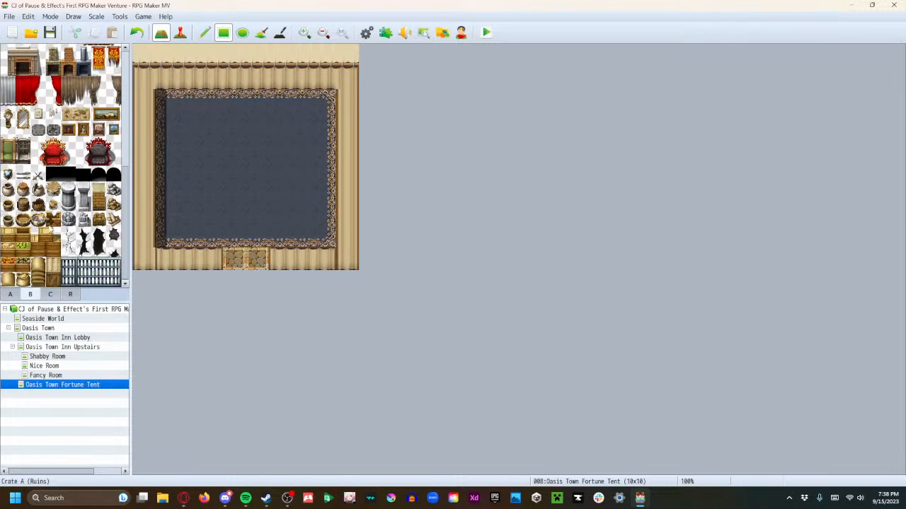
scroll(50, 229, up, 12)
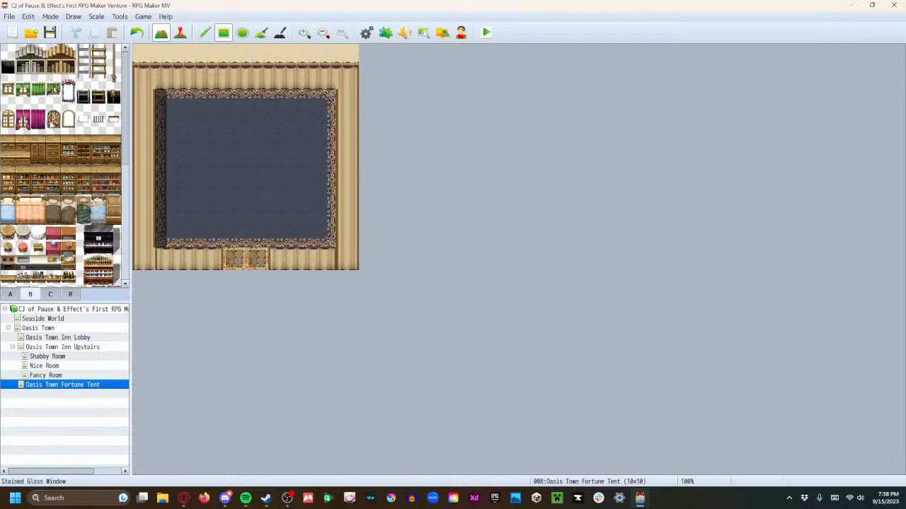
scroll(69, 177, down, 2)
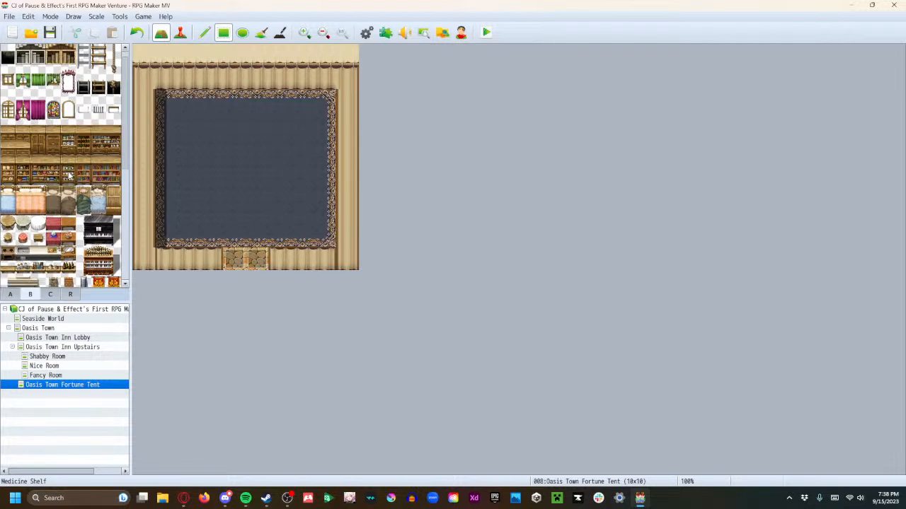
scroll(71, 173, down, 2)
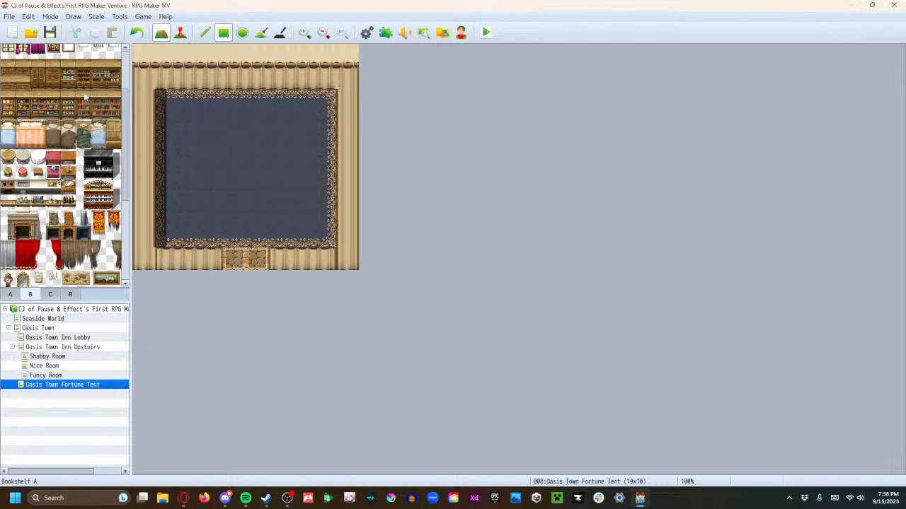
Set the Oasis Town Fortune Tent map's width to 9 tiles
right_click(38, 386)
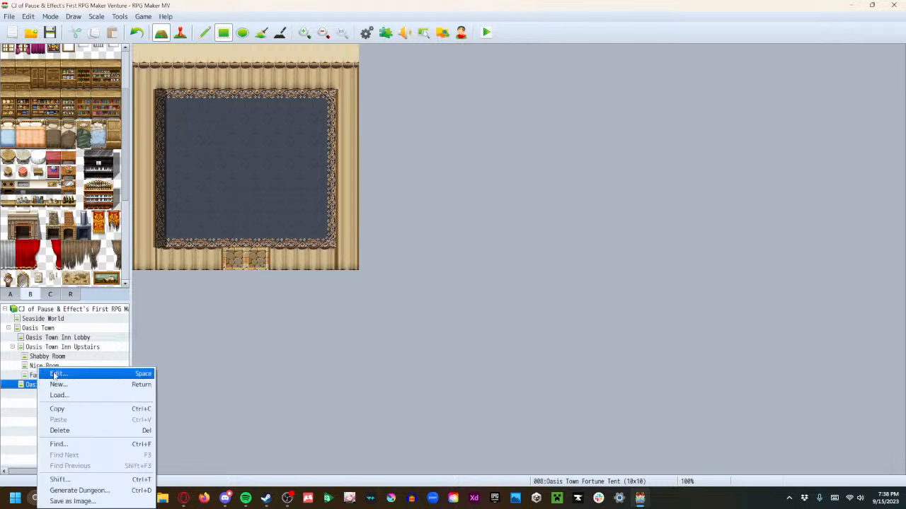
click(55, 373)
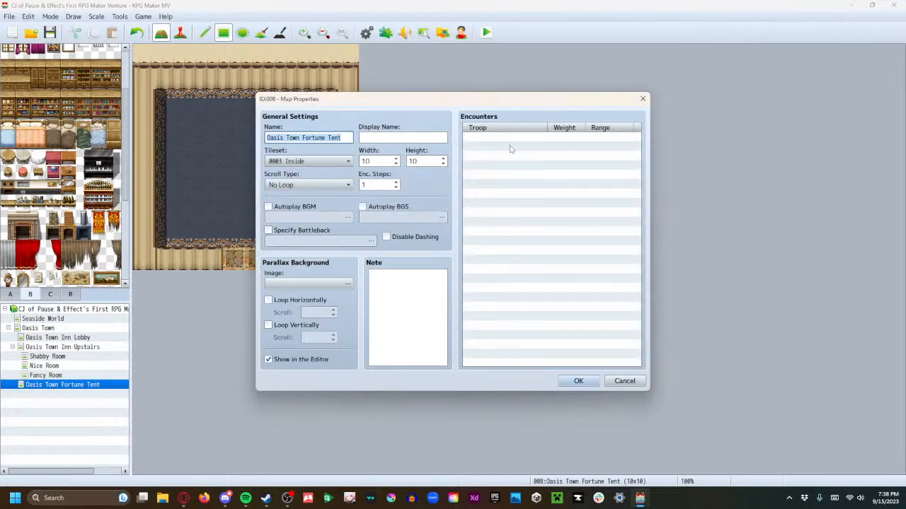
drag(423, 162, 406, 172)
click(396, 165)
click(578, 381)
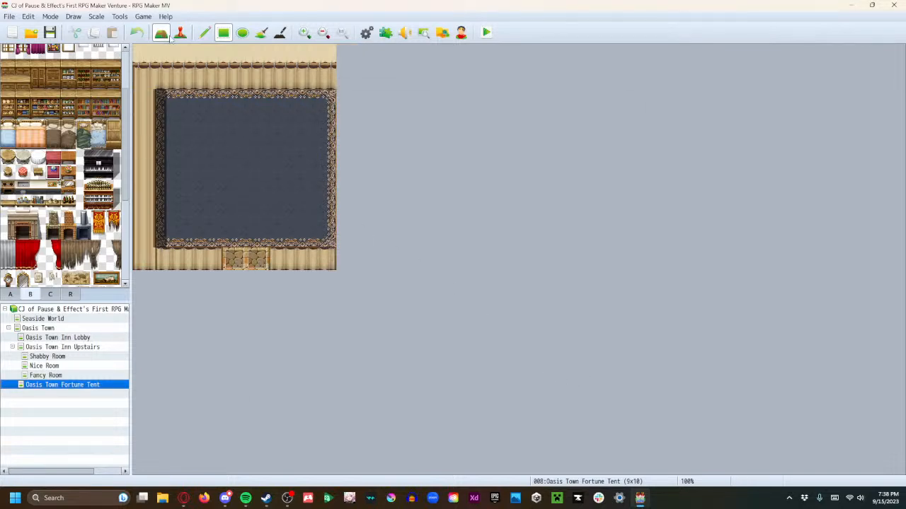
Wall off the carpet's rightmost column and the right-hand entrance tile, and delete the event at 5,9
drag(324, 99, 320, 243)
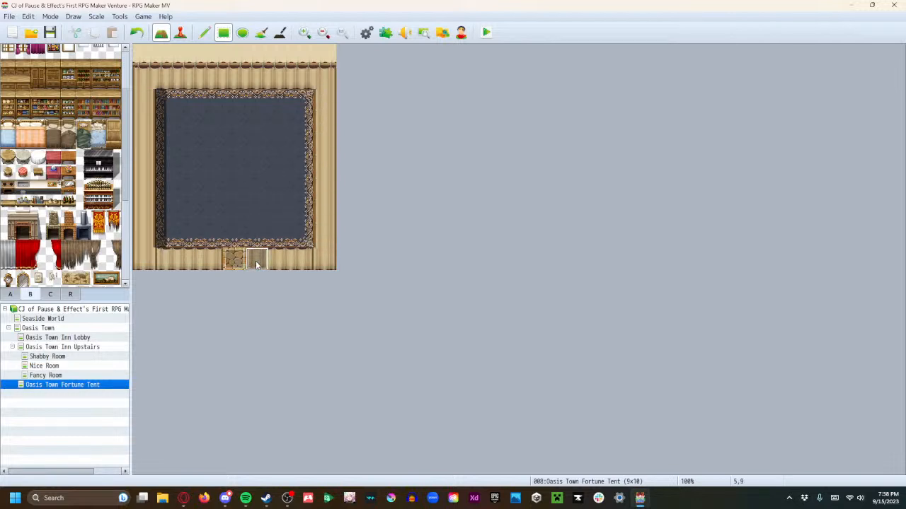
key(F6)
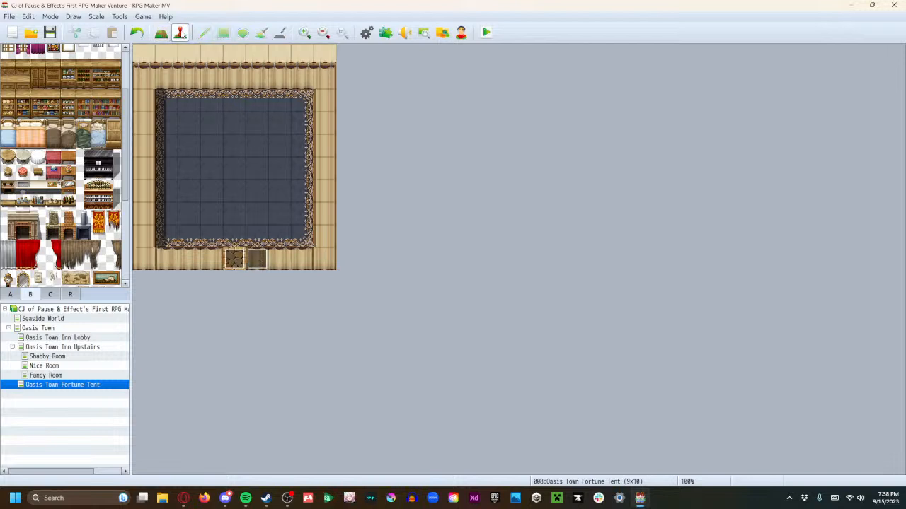
right_click(259, 256)
click(281, 320)
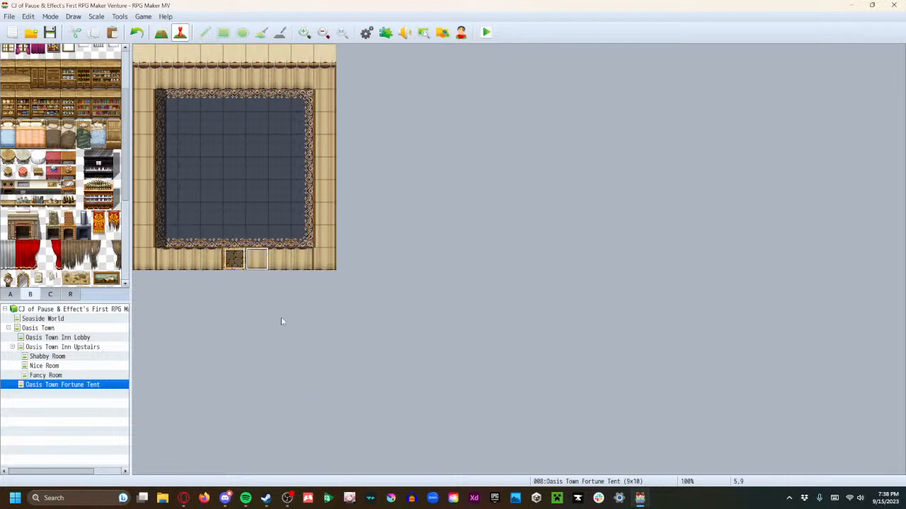
click(234, 261)
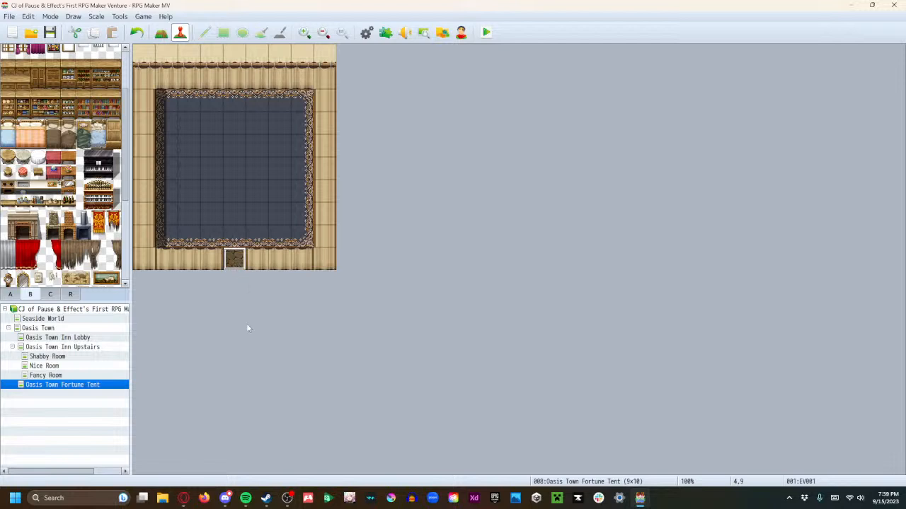
Place Fortuneteller's Table B (Crystal) on the carpet at 4,4, centred in line with the entrance
click(234, 145)
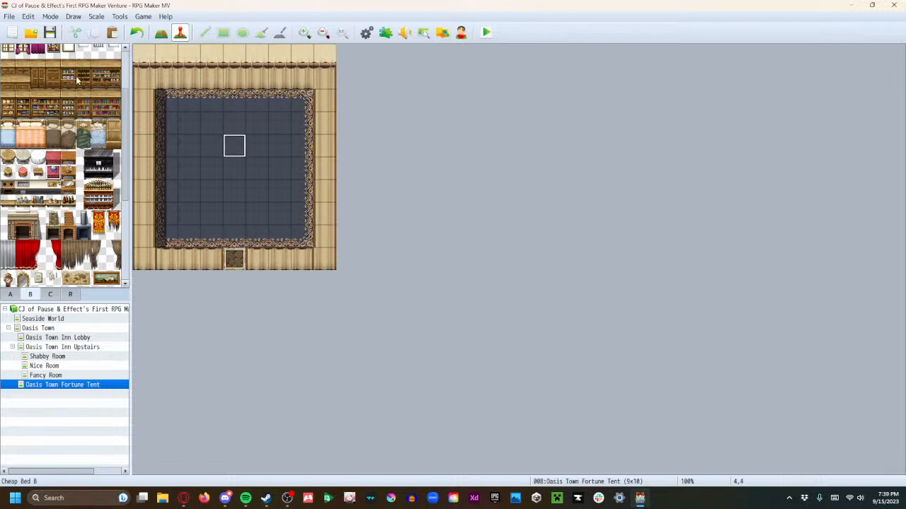
click(161, 32)
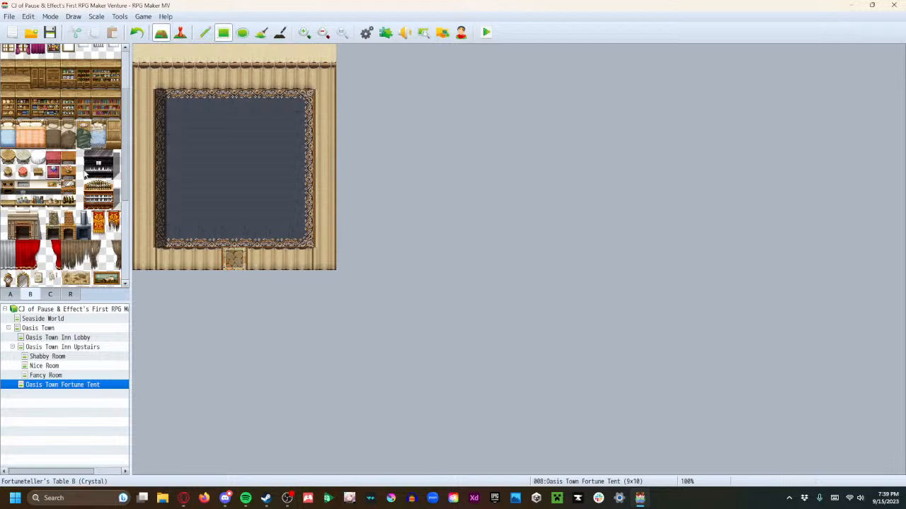
click(235, 146)
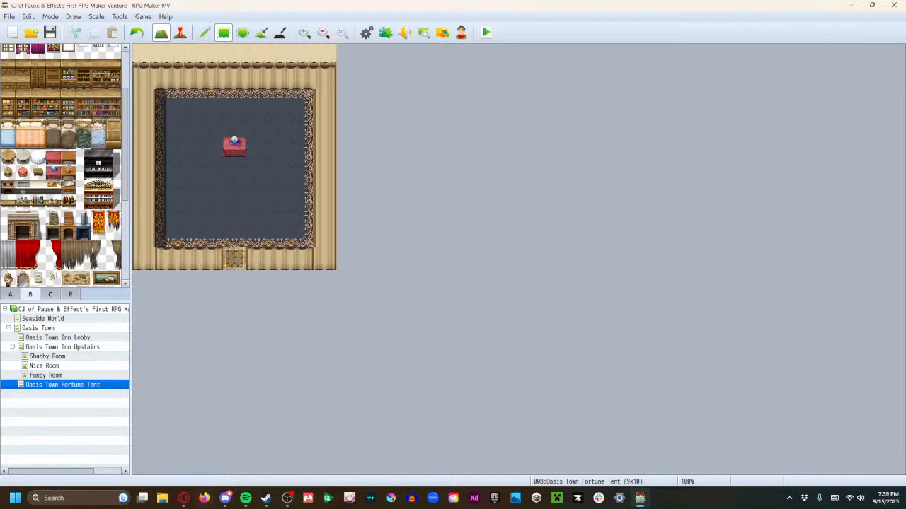
Create a new event at 4,3, directly behind the crystal table, and open its character image selection
click(181, 36)
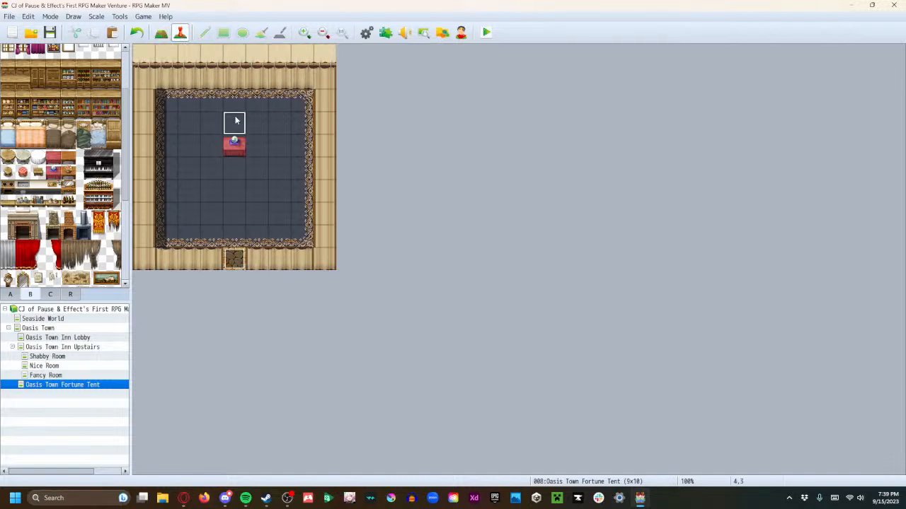
double_click(236, 121)
double_click(250, 296)
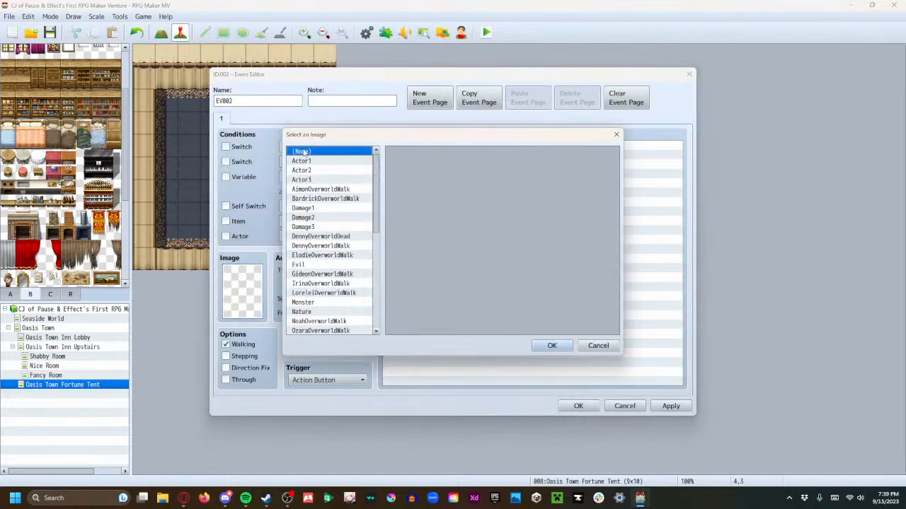
Examine the character sprite sheets, including the Actor, People, Nature and custom overworld sets, for a suitable fortune-teller
click(332, 181)
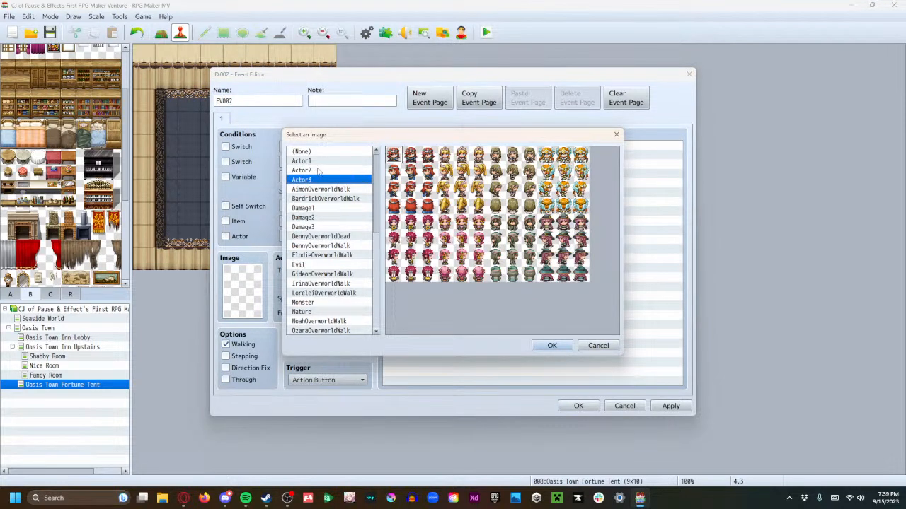
click(318, 171)
click(318, 162)
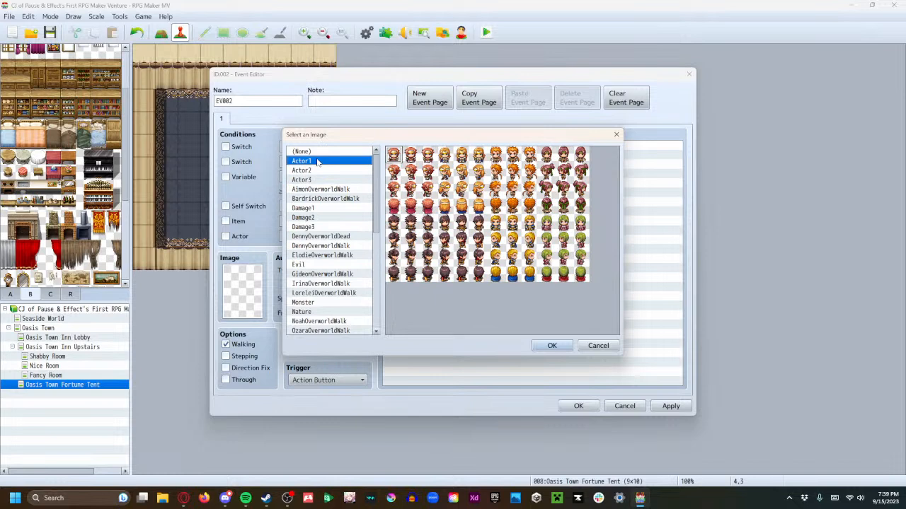
click(325, 172)
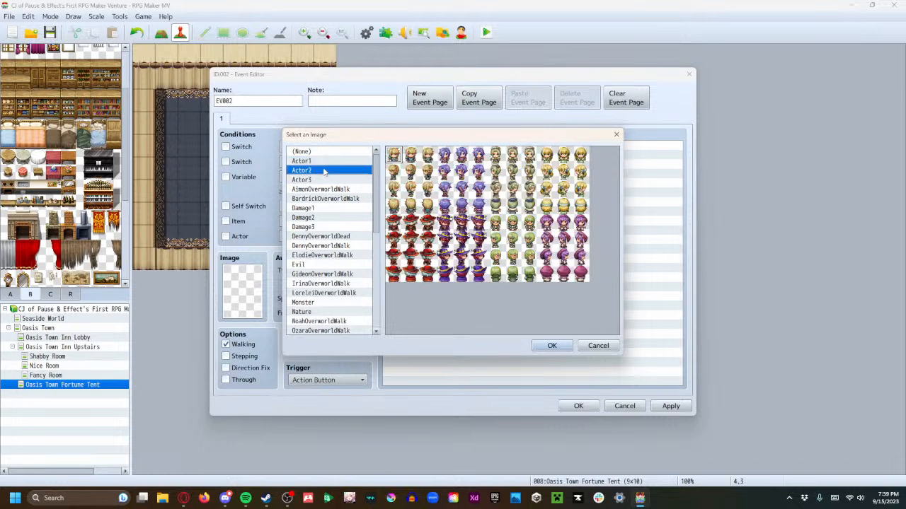
click(327, 181)
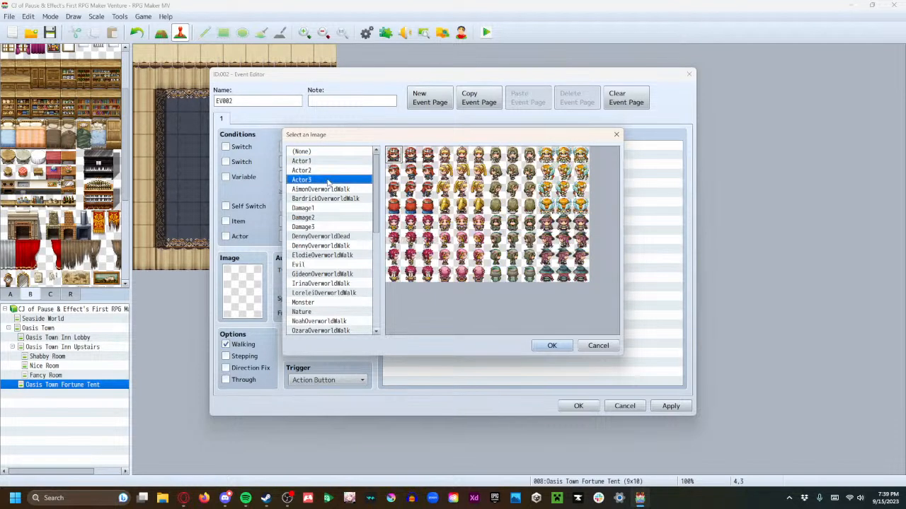
scroll(329, 191, down, 3)
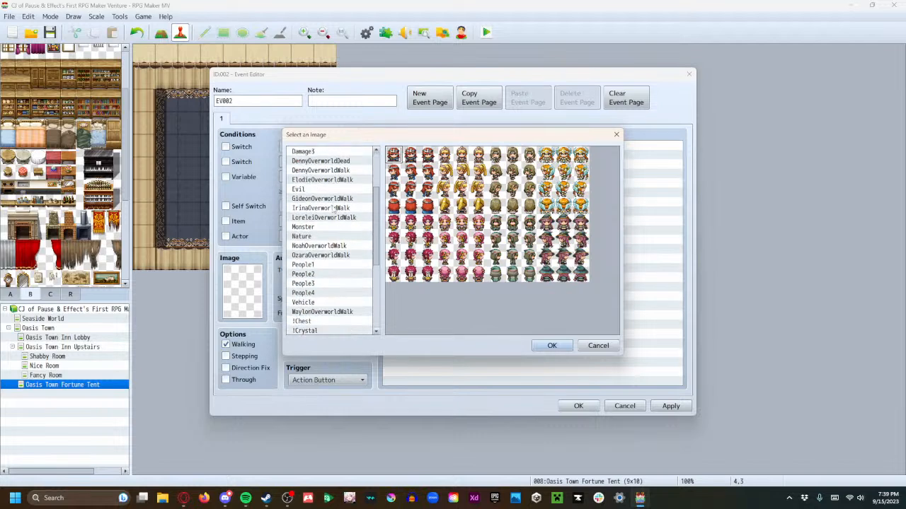
click(306, 266)
click(304, 275)
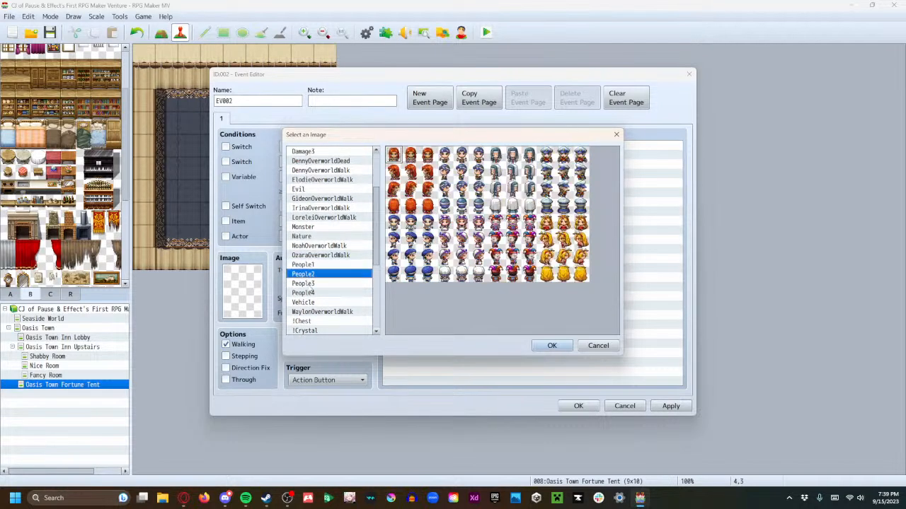
click(311, 284)
click(319, 293)
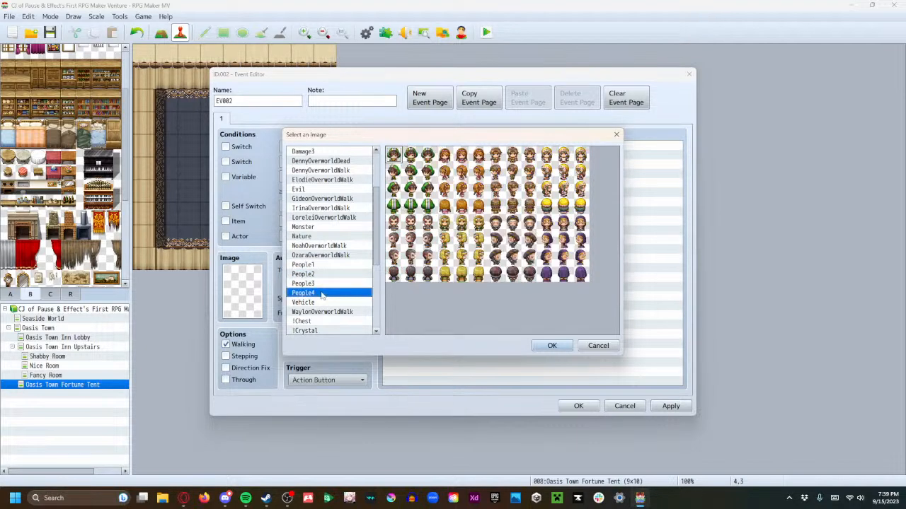
scroll(320, 277, down, 2)
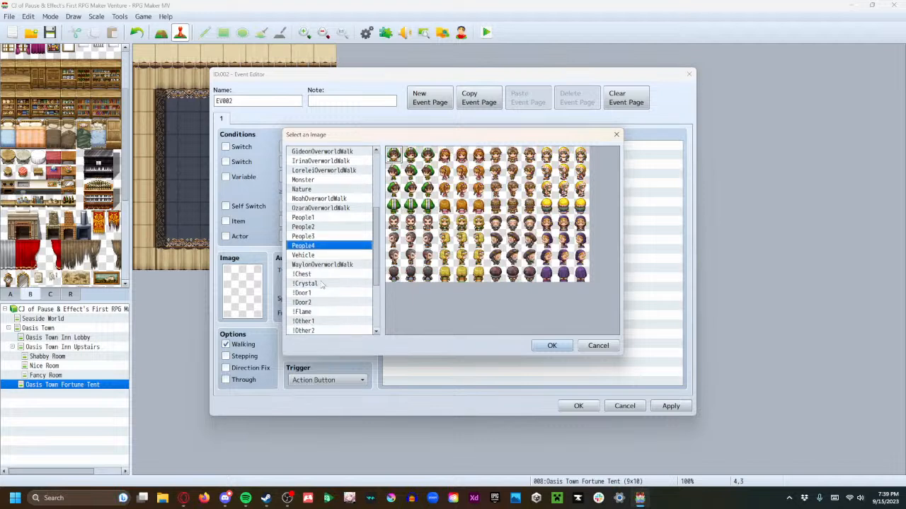
click(316, 246)
click(320, 255)
scroll(319, 247, up, 1)
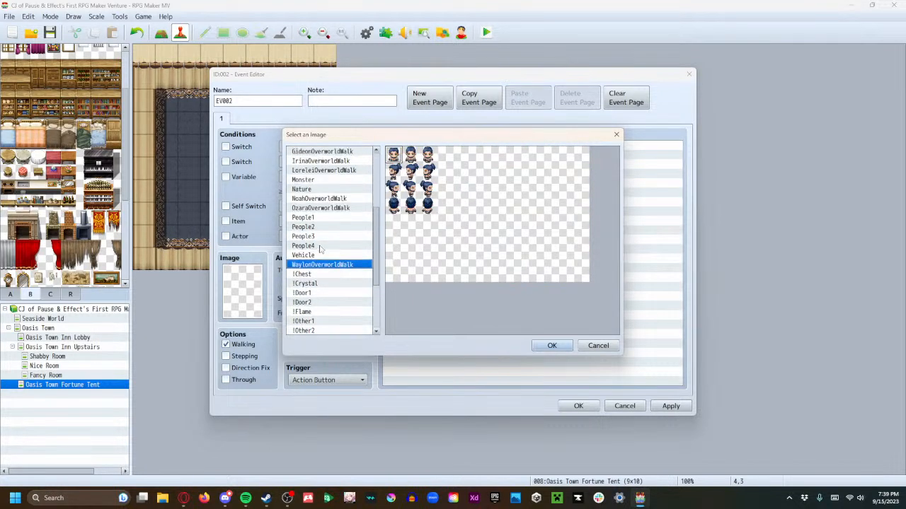
click(317, 218)
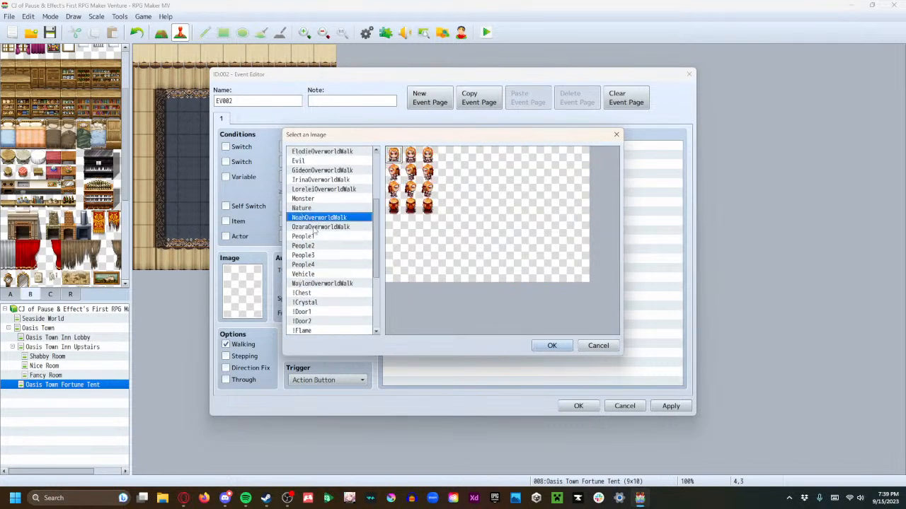
click(315, 208)
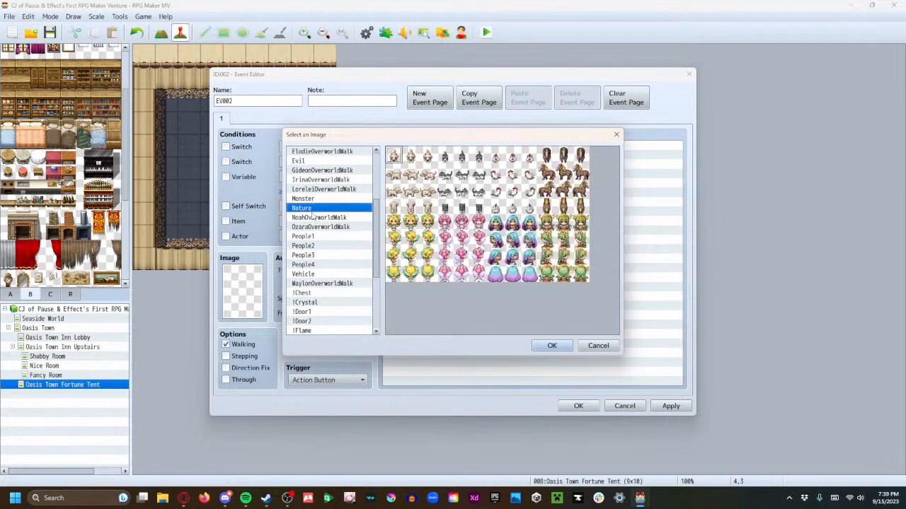
Set the event up as Fortune Teller Lorelei with the LoreleiOverworldWalk sprite and the Stepping option enabled
click(322, 189)
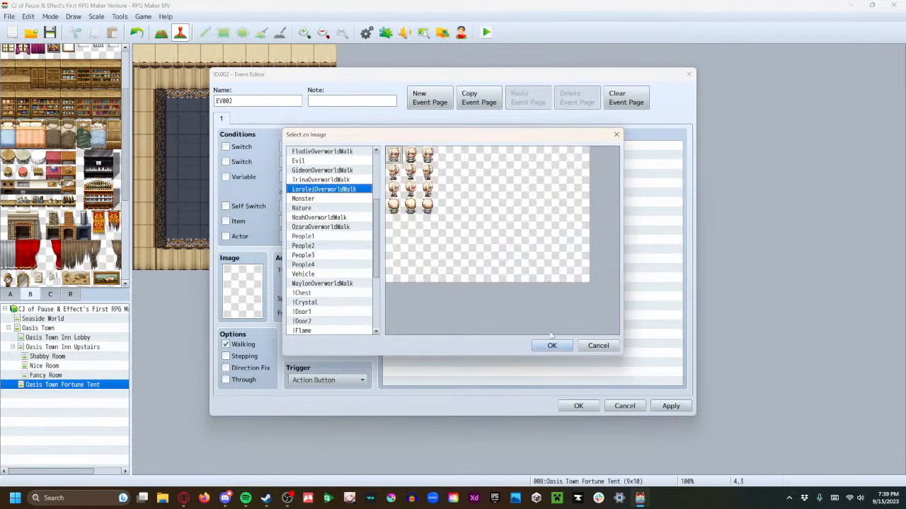
click(551, 346)
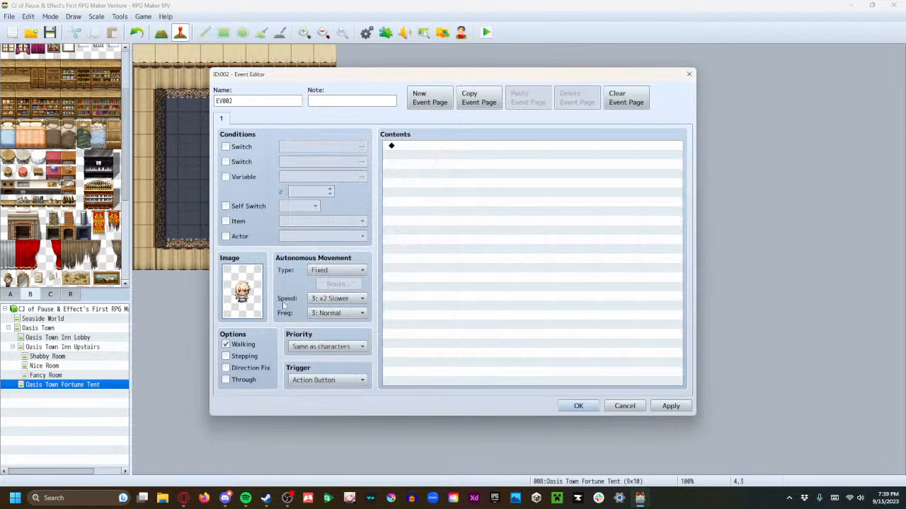
click(252, 356)
click(252, 345)
double_click(277, 104)
text(Fortune Teller Lorelei)
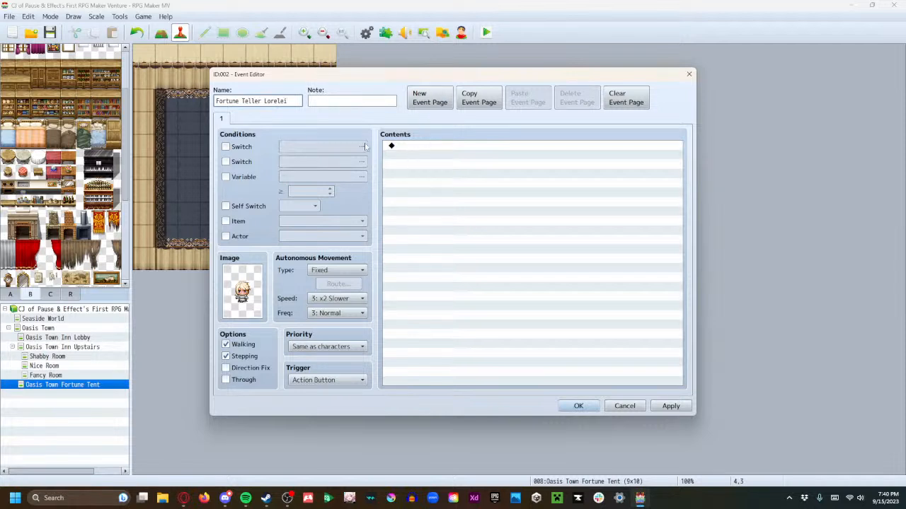
Add a Show Text command to the event using the first portrait from LoreleiFaces
double_click(419, 146)
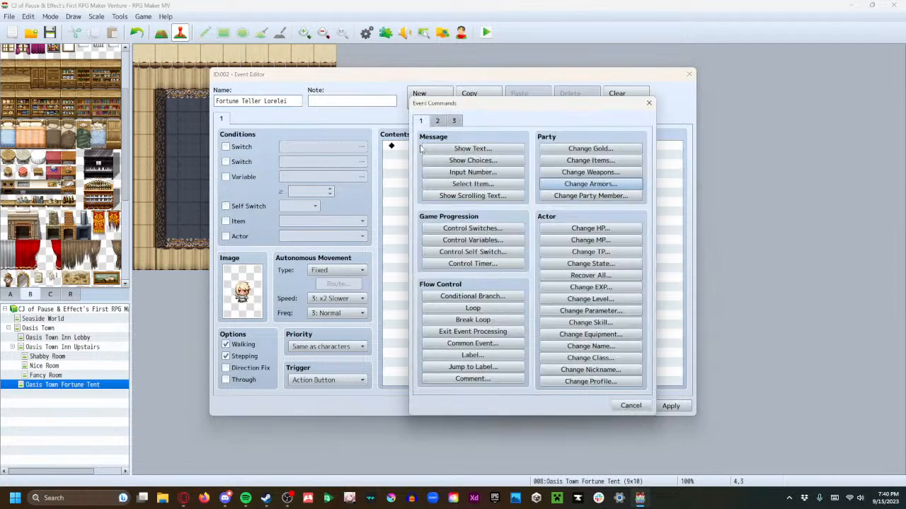
click(466, 148)
double_click(425, 237)
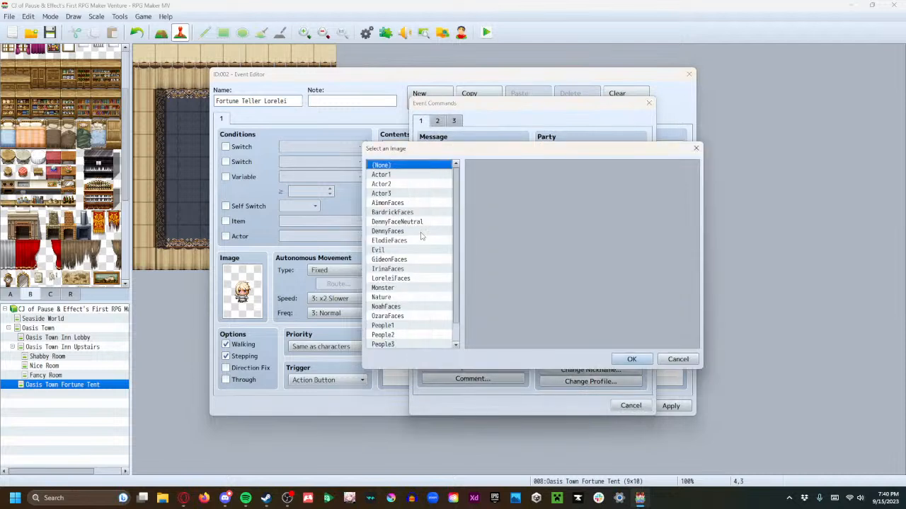
click(408, 278)
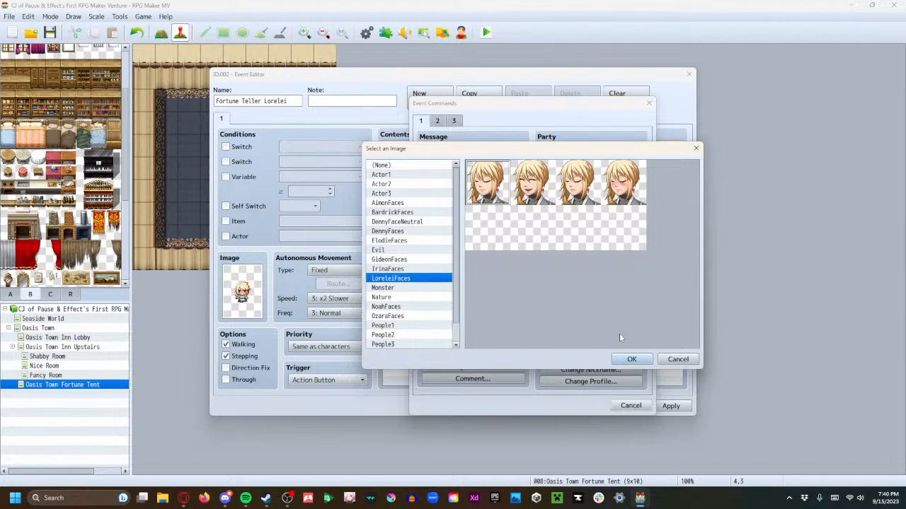
click(632, 358)
Write "Welcome to my house. As you can see, I've knocked over many chairs because I get so tilted at the towers." and save the event
click(514, 248)
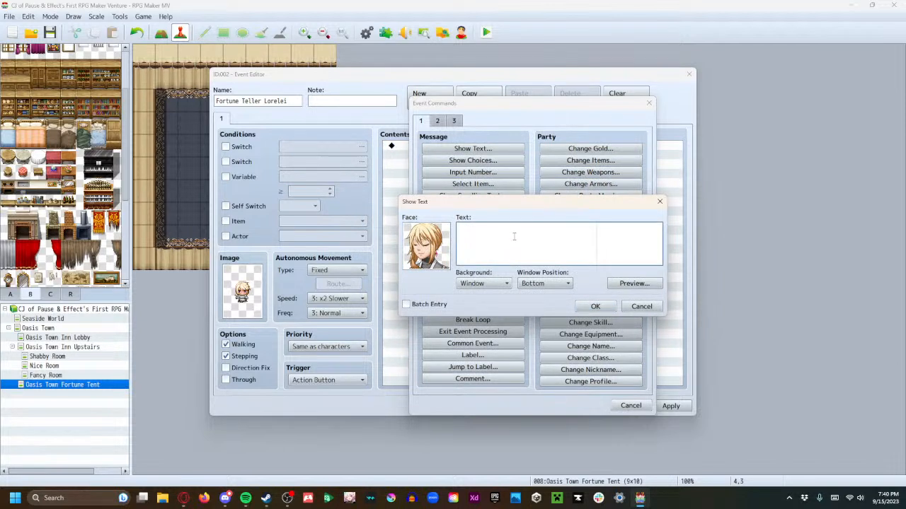
text(Welcome to my house. As you can see, I've)
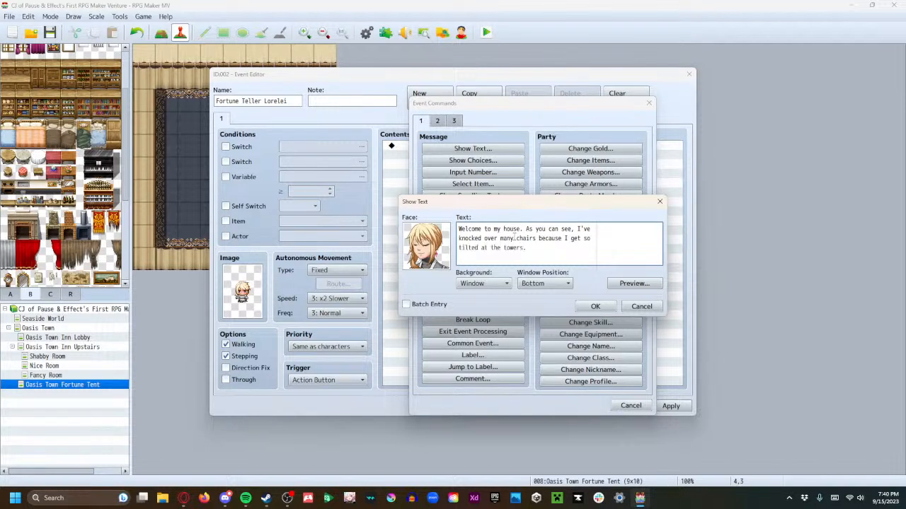
click(595, 306)
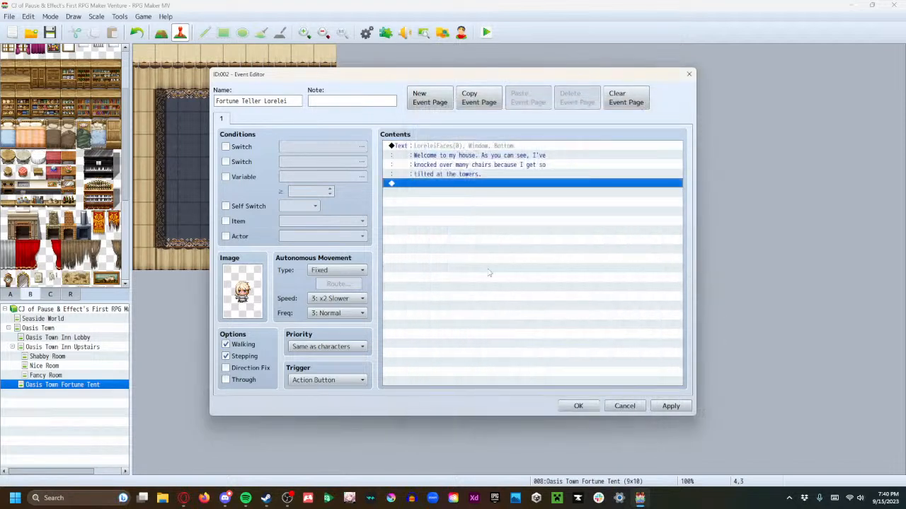
click(671, 406)
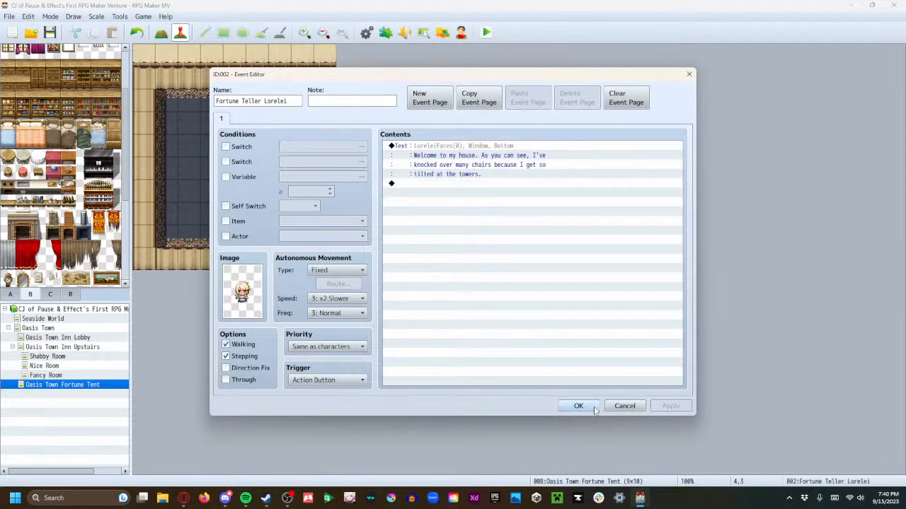
click(579, 406)
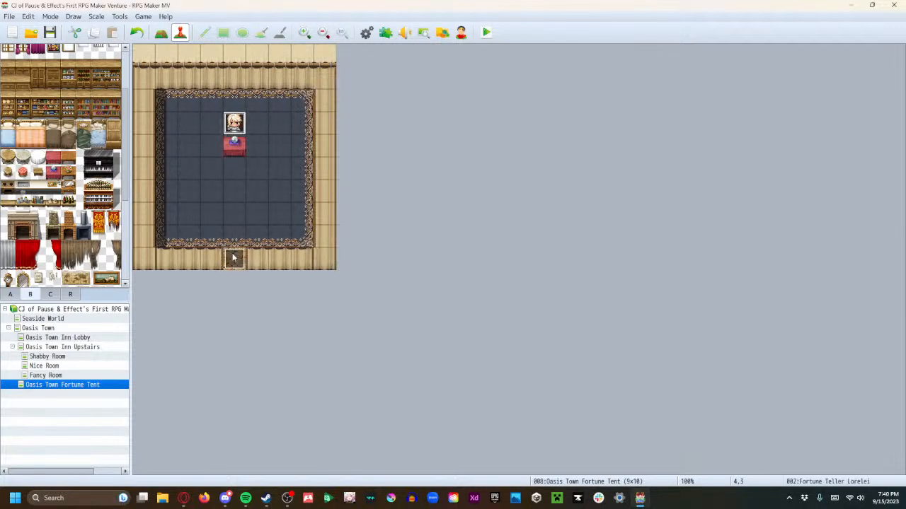
Try out an orange rug and a 3-by-2 blue rug on the carpet in front of the crystal table
scroll(69, 202, up, 2)
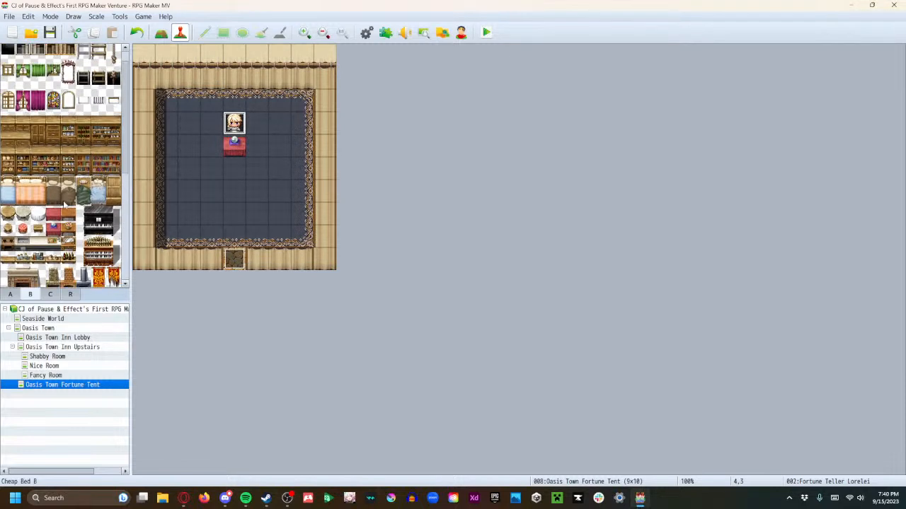
click(10, 295)
scroll(29, 263, up, 1)
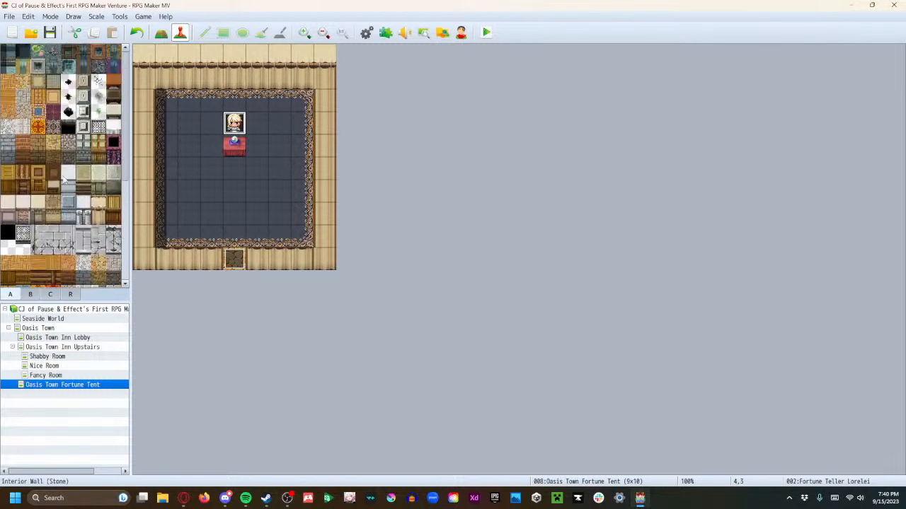
click(41, 127)
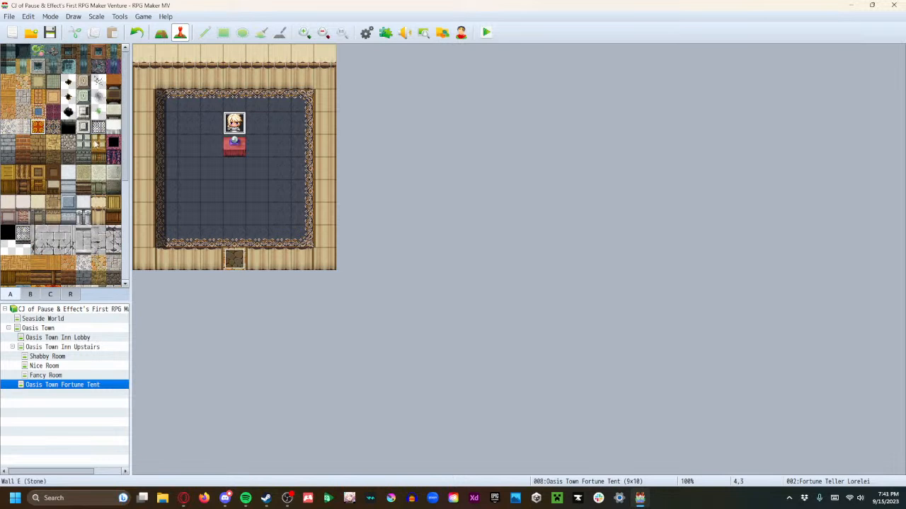
key(ctrl+c)
click(216, 167)
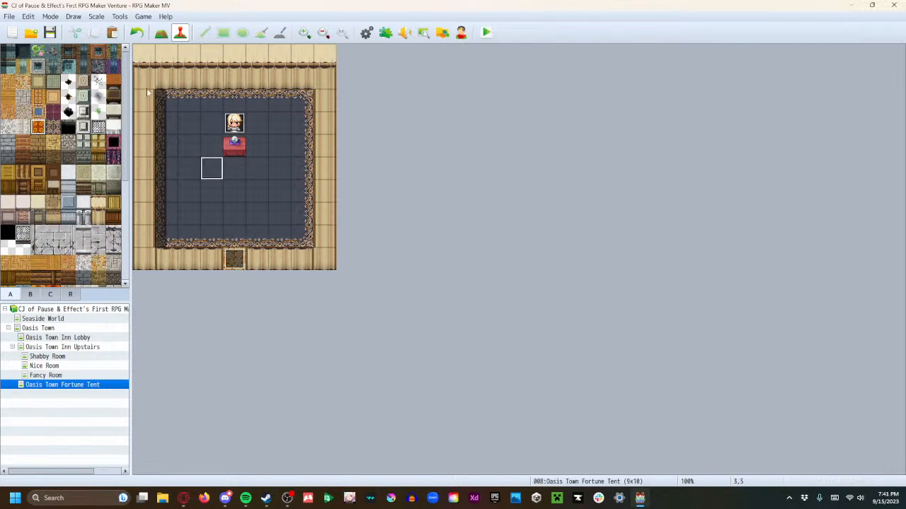
click(161, 32)
mouse_move(211, 168)
mouse_down()
mouse_move(249, 168)
mouse_move(250, 126)
mouse_move(256, 168)
mouse_up()
key(ctrl+z)
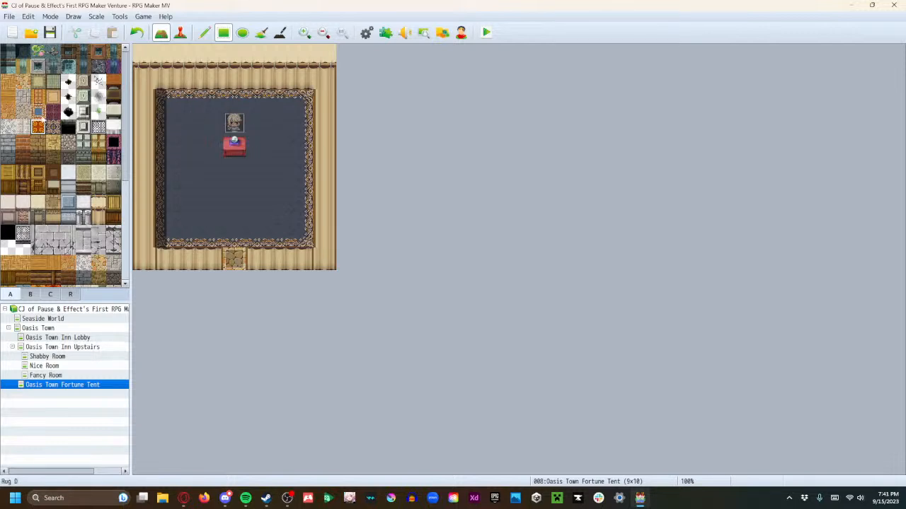
drag(212, 167, 248, 193)
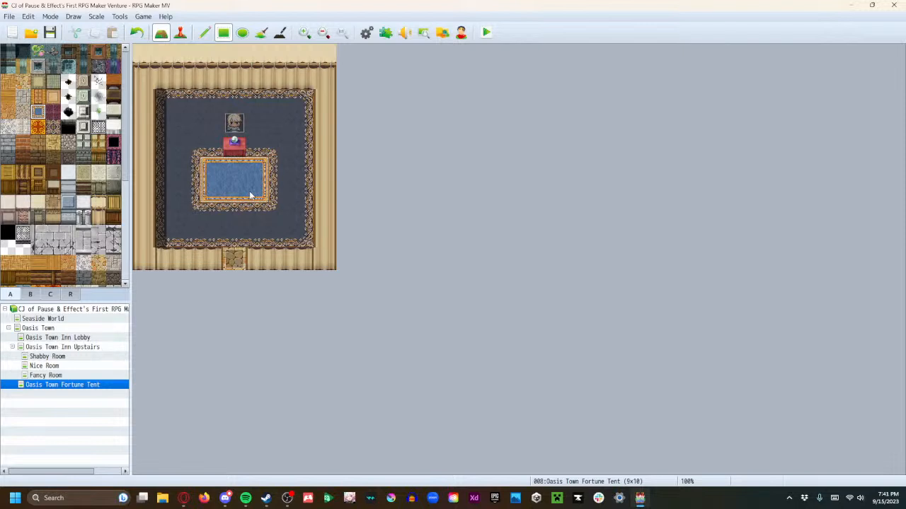
Replace the blue rug with a 3-by-3 beige rug from 3,3 to 5,5 beneath the fortune teller
click(38, 83)
key(ctrl+z)
mouse_move(188, 167)
mouse_down()
mouse_move(215, 173)
mouse_move(253, 207)
mouse_move(265, 192)
mouse_up()
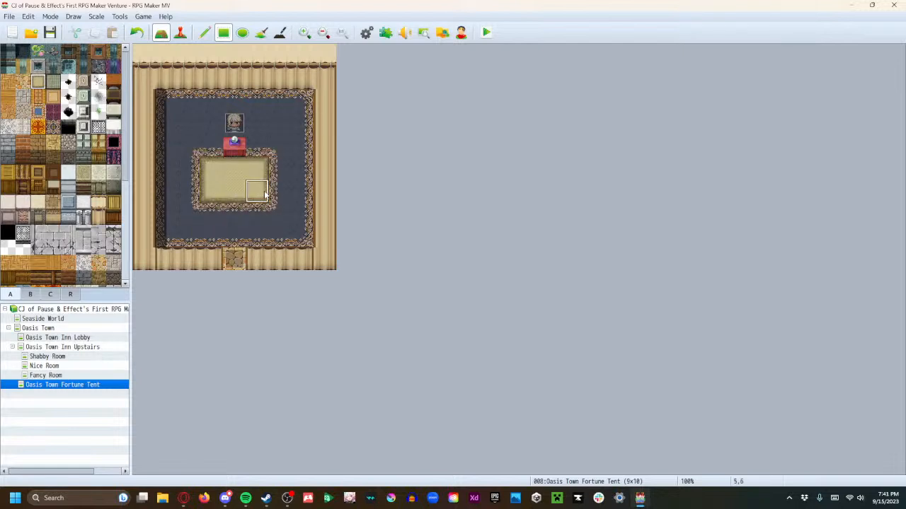
key(ctrl+z)
drag(209, 131, 250, 174)
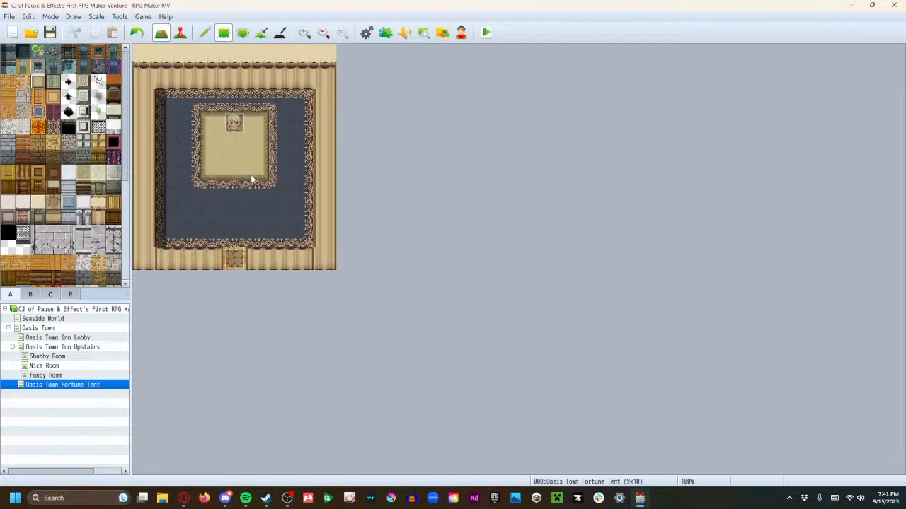
Place the crystal fortune-teller's table back at 4,4 in the centre of the beige rug
click(29, 294)
click(51, 252)
click(234, 145)
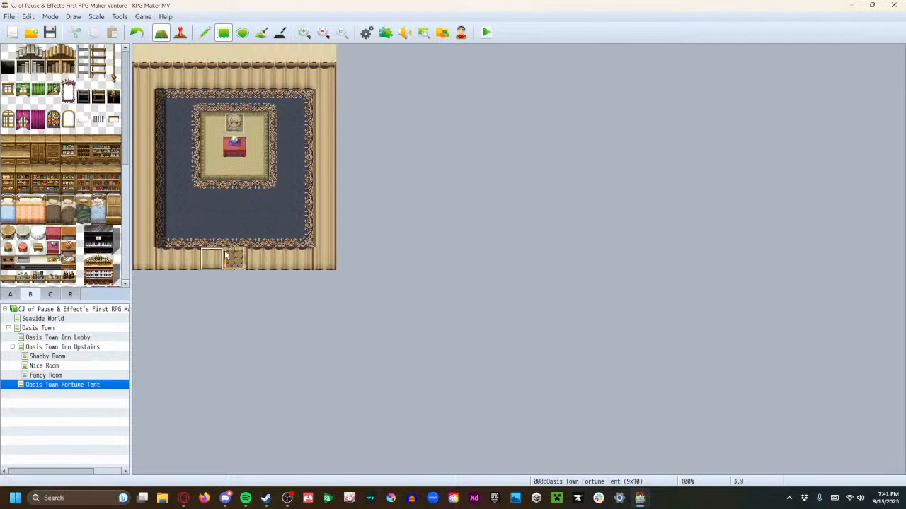
Launch a playtest, saving the changes to the game, and enter the game from the title screen
click(486, 32)
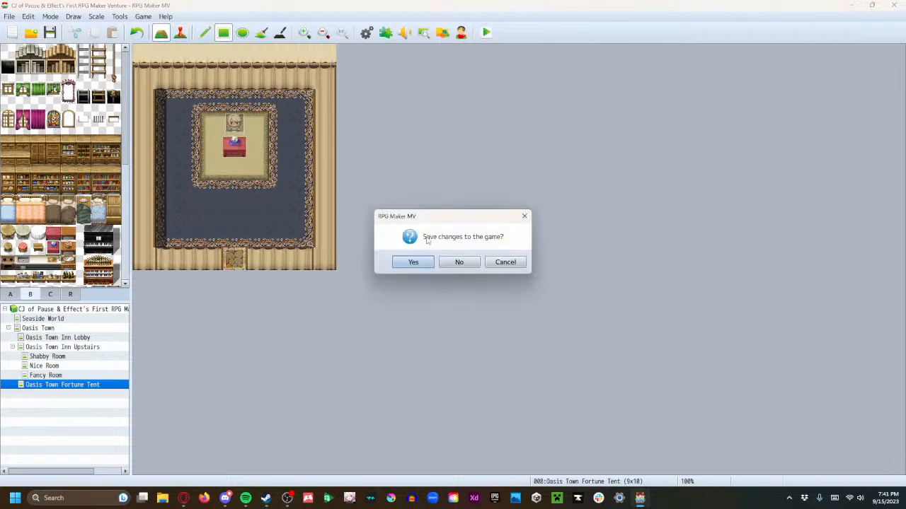
click(416, 259)
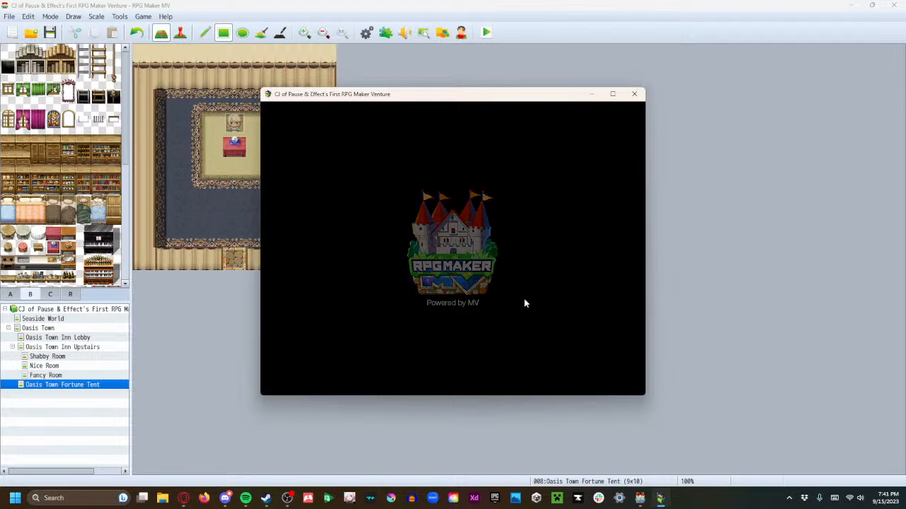
click(450, 297)
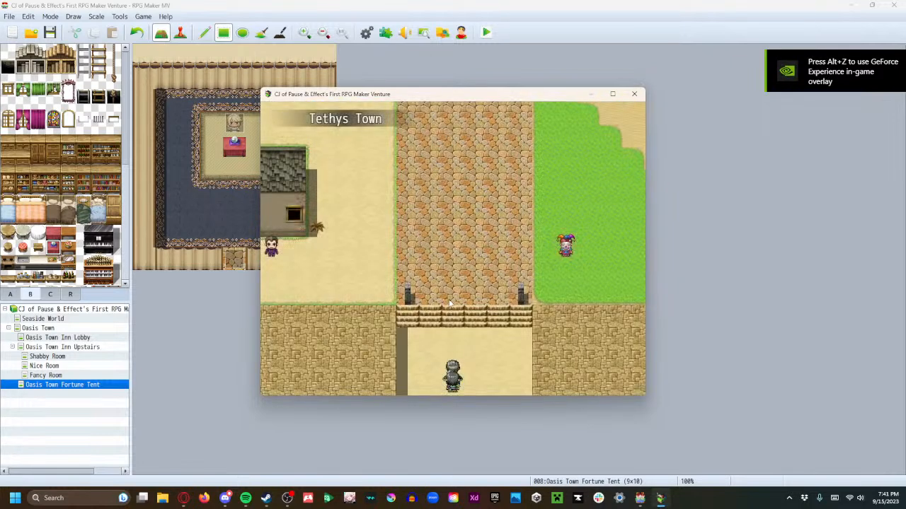
Walk the party through Tethys Town, past the inn, and into the fortune tent
key(Up)
key(Left)
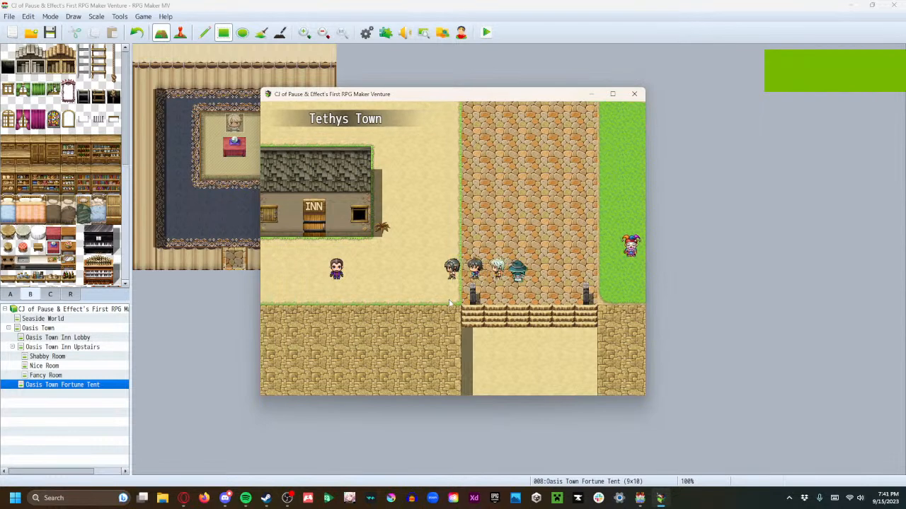
key(Up)
key(Up)
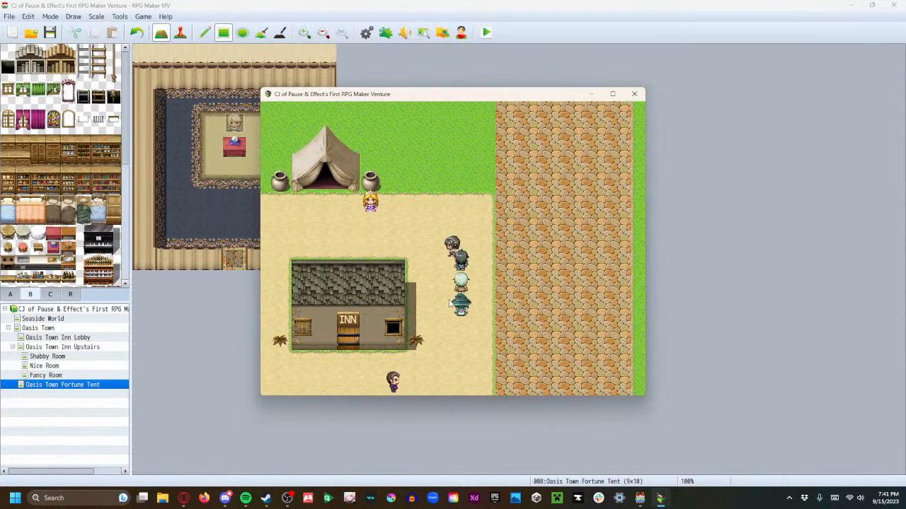
key(Left)
key(Up)
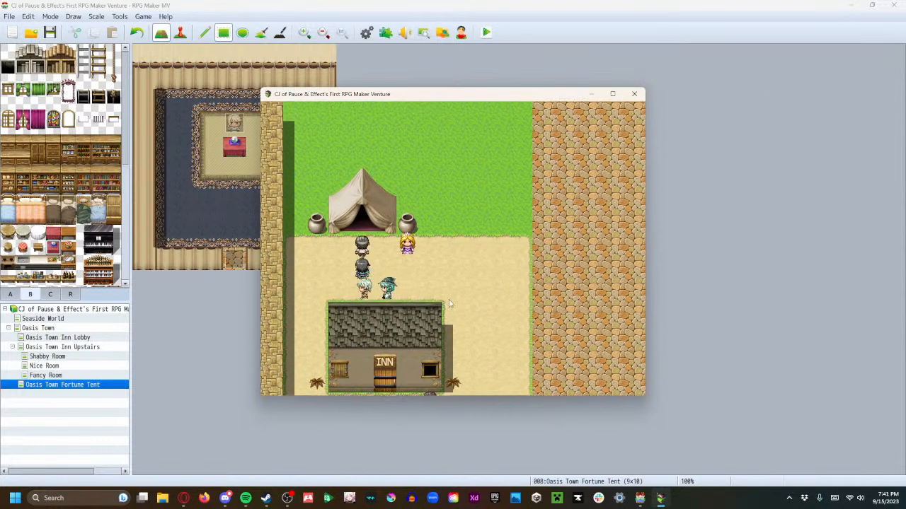
key(Up)
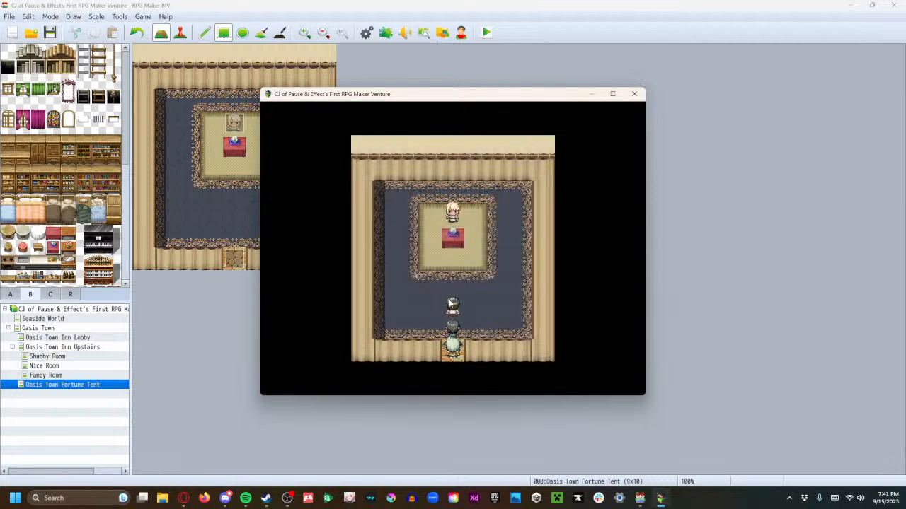
Walk around the crystal table, talk to the fortune teller through her greeting, and end the playtest
key(Right)
key(Up)
key(Left)
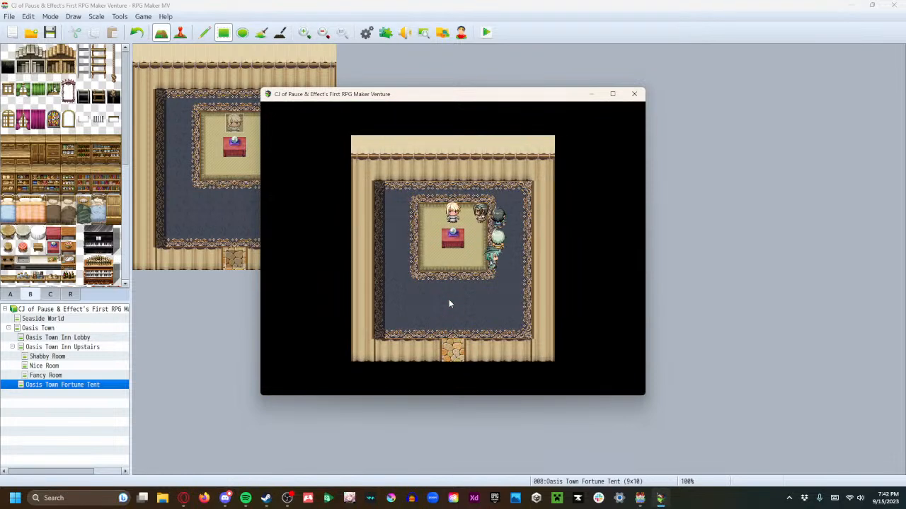
key(Return)
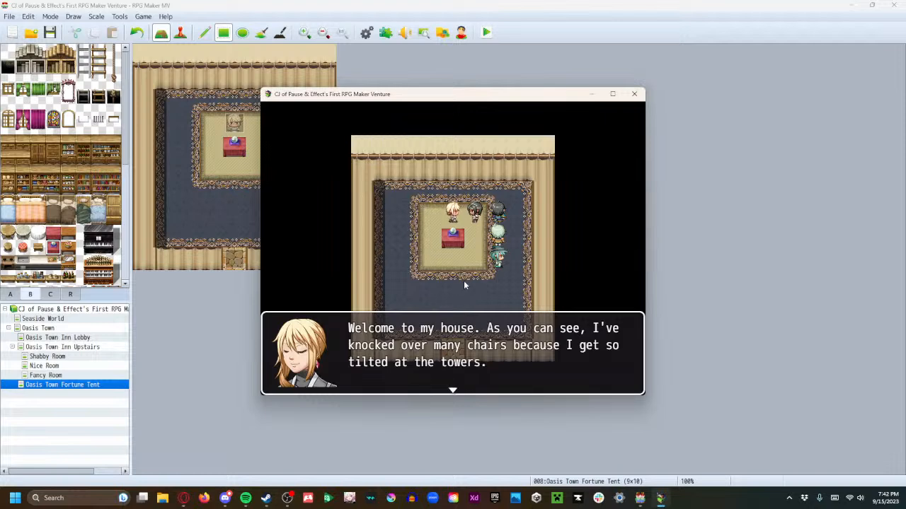
key(Return)
click(634, 93)
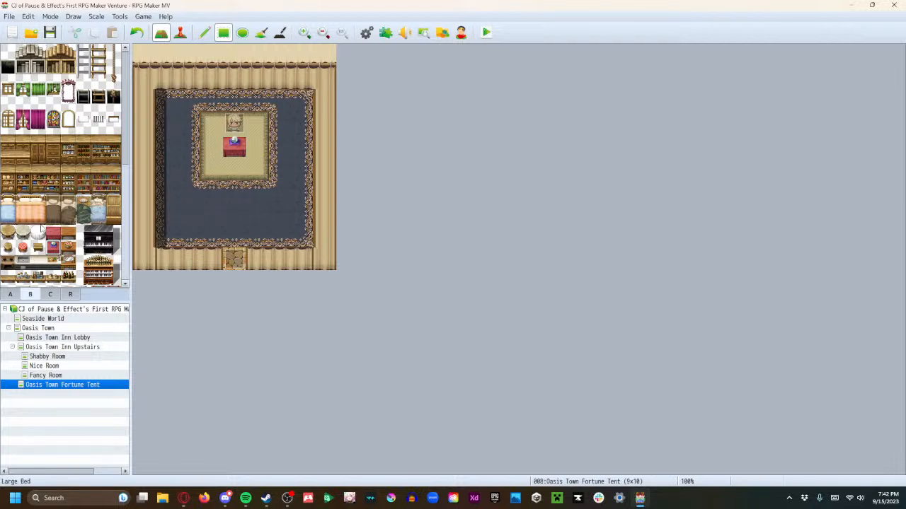
Pick the orange brick floor tile and try it out near the tent's entrance and along its west side
click(11, 293)
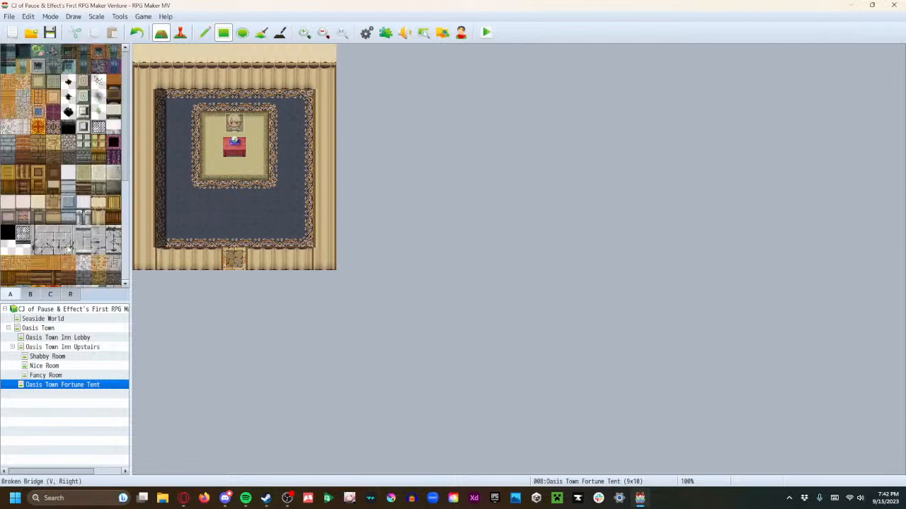
click(37, 95)
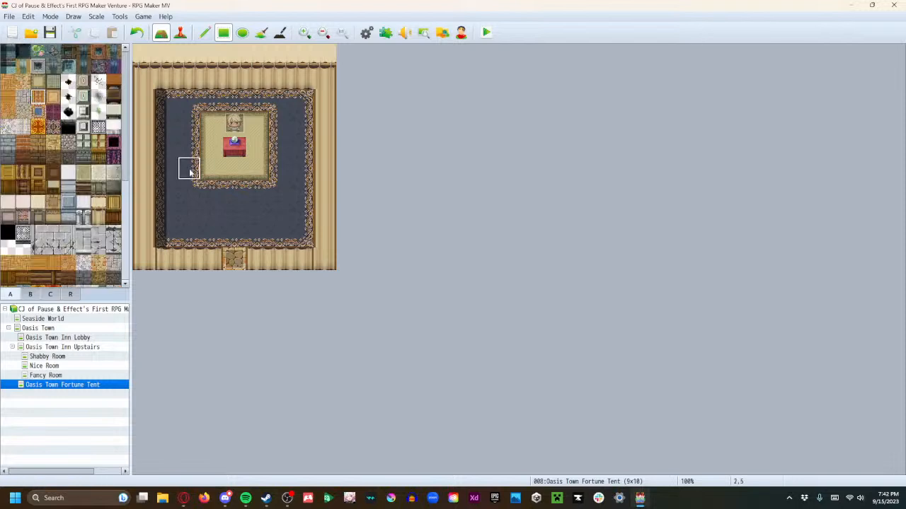
mouse_move(167, 233)
mouse_down()
mouse_move(204, 216)
mouse_move(277, 217)
mouse_move(280, 233)
mouse_up()
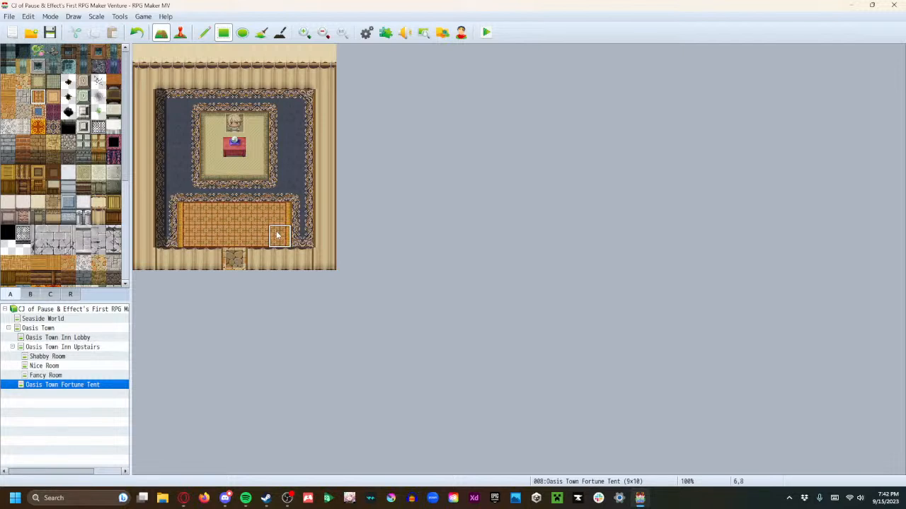
key(ctrl+z)
drag(167, 236, 178, 114)
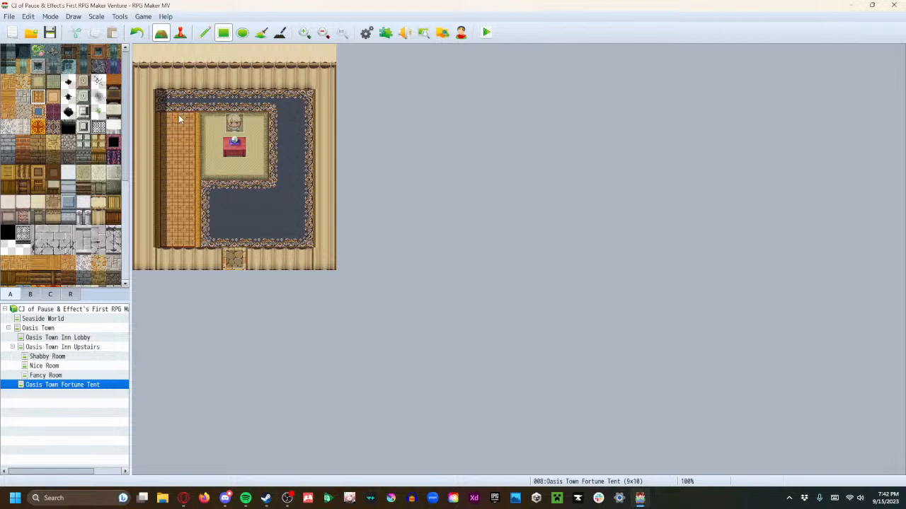
key(ctrl+z)
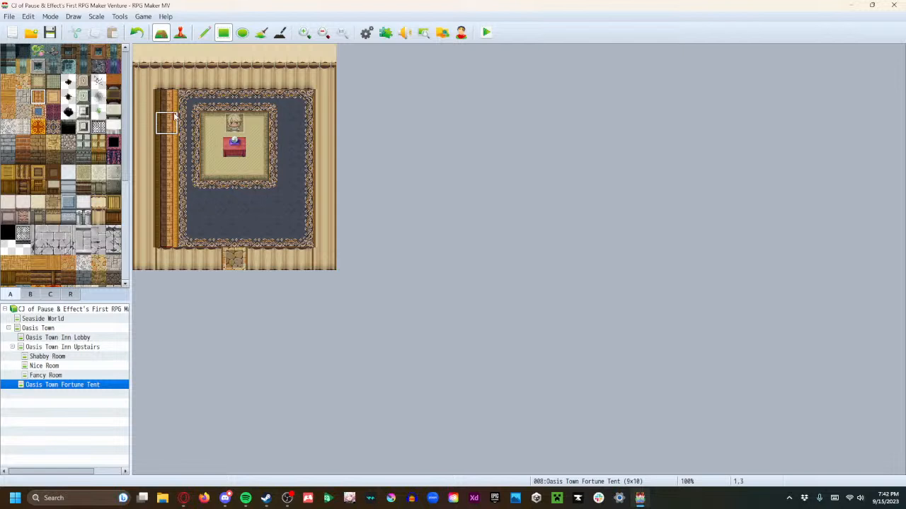
key(ctrl+z)
Cover the two full carpet rows by the tent entrance, from 1,7 to 7,8, with the orange brick floor
drag(164, 238, 281, 244)
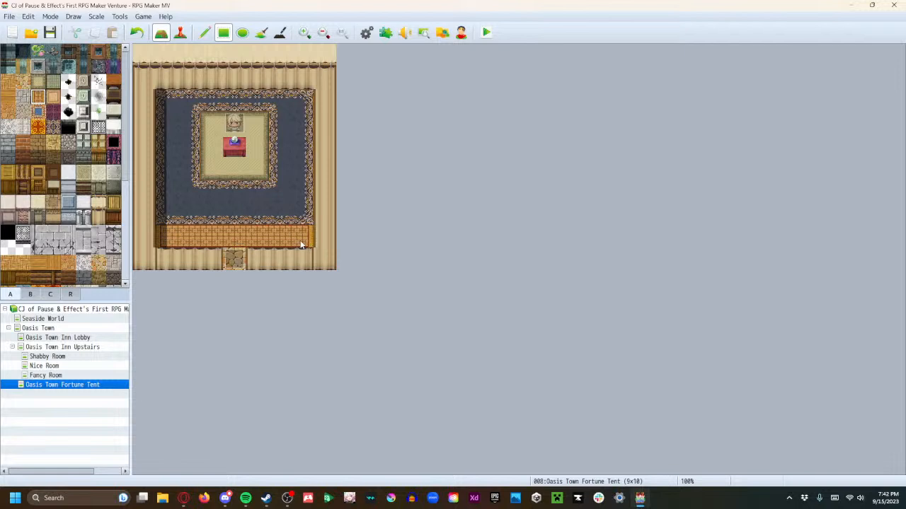
drag(299, 228, 300, 223)
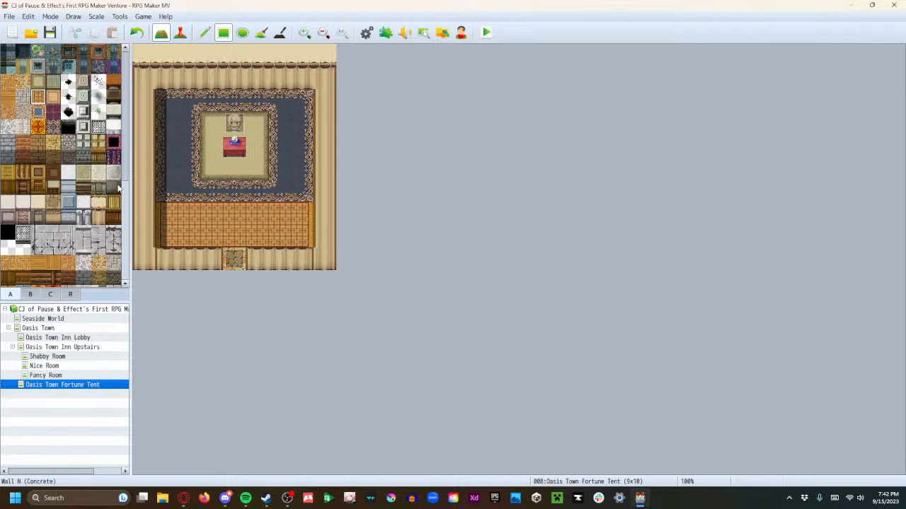
Open the fortune teller's event and shorten its greeting message to "Welcome to my house."
click(234, 123)
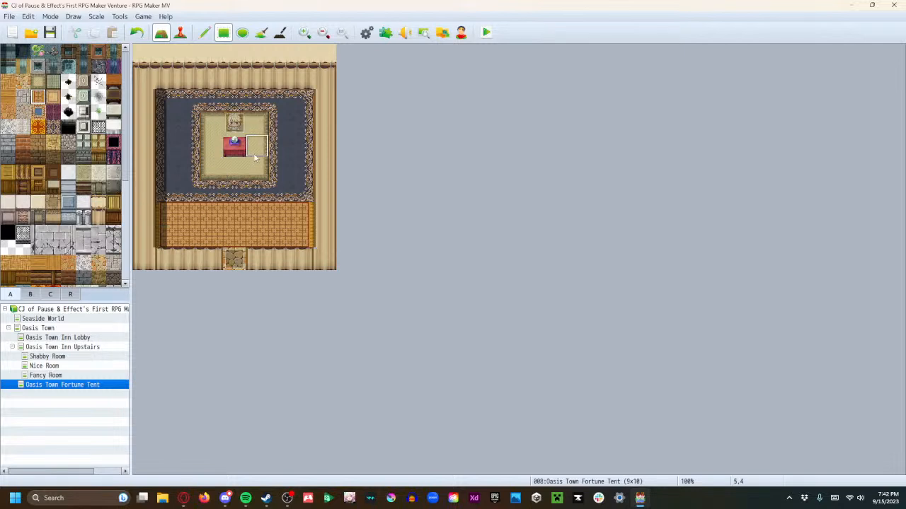
click(180, 32)
double_click(241, 123)
click(467, 157)
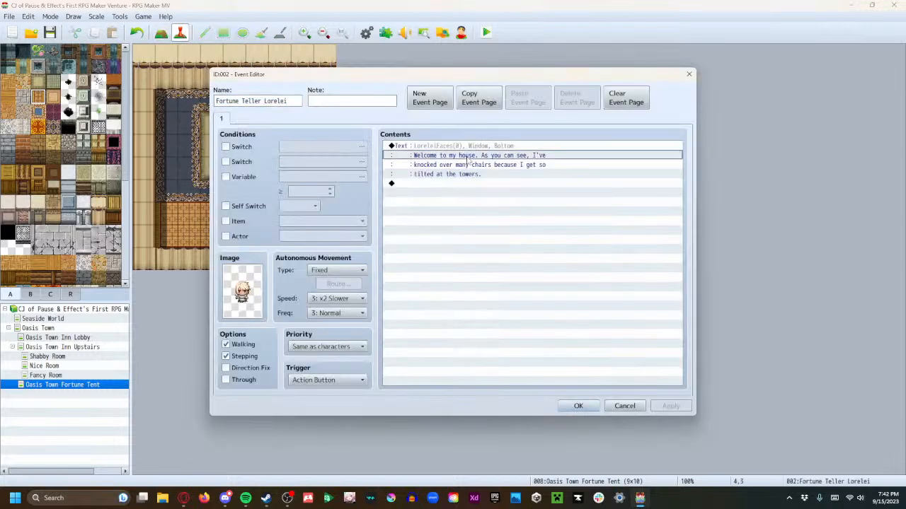
double_click(471, 153)
drag(527, 248, 525, 230)
key(ctrl+c)
key(BackSpace)
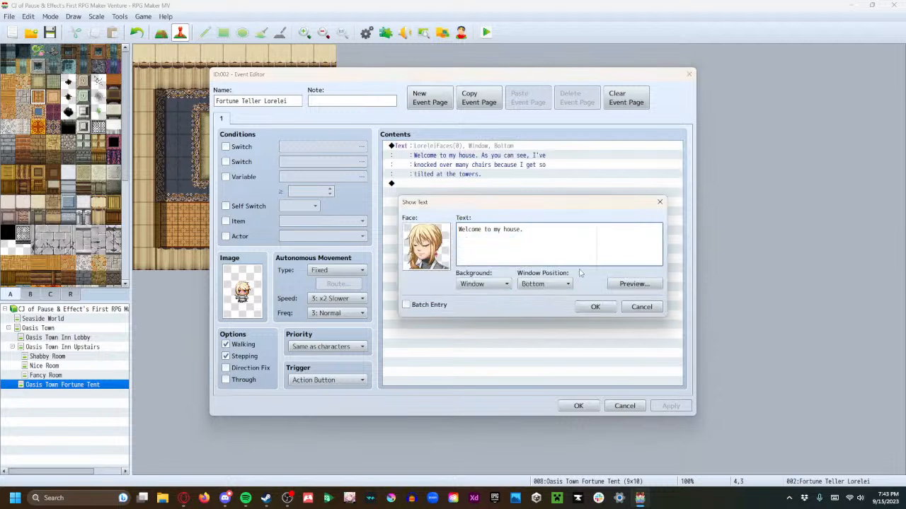
click(595, 307)
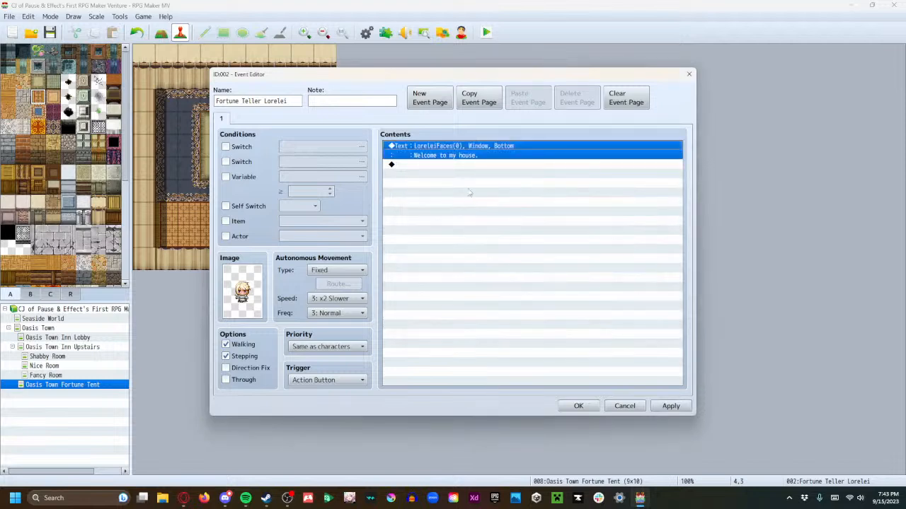
Start a second Show Text message after the greeting, using the second face from LoreleiFaces
double_click(434, 165)
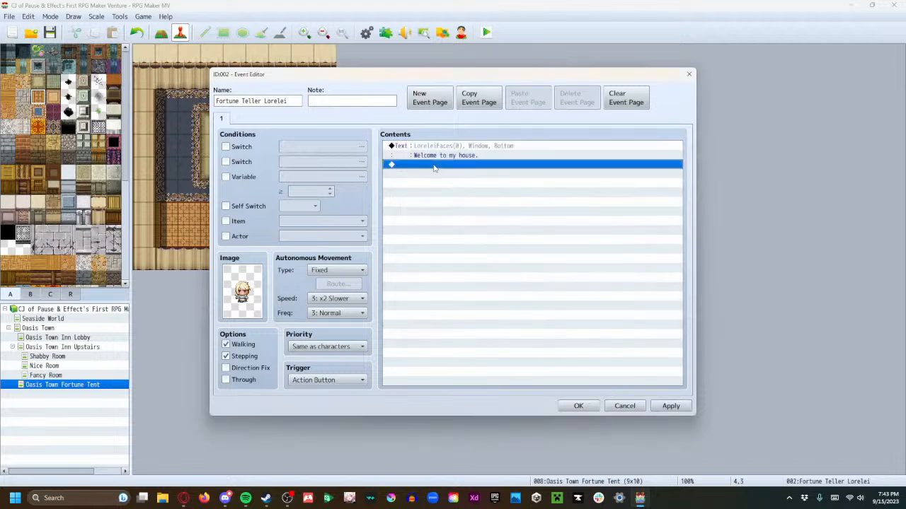
click(453, 150)
double_click(426, 242)
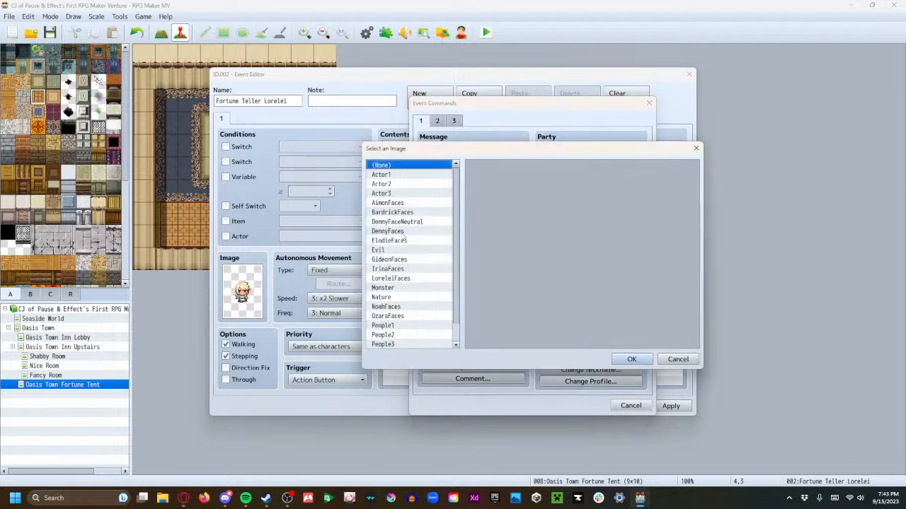
click(400, 279)
click(532, 183)
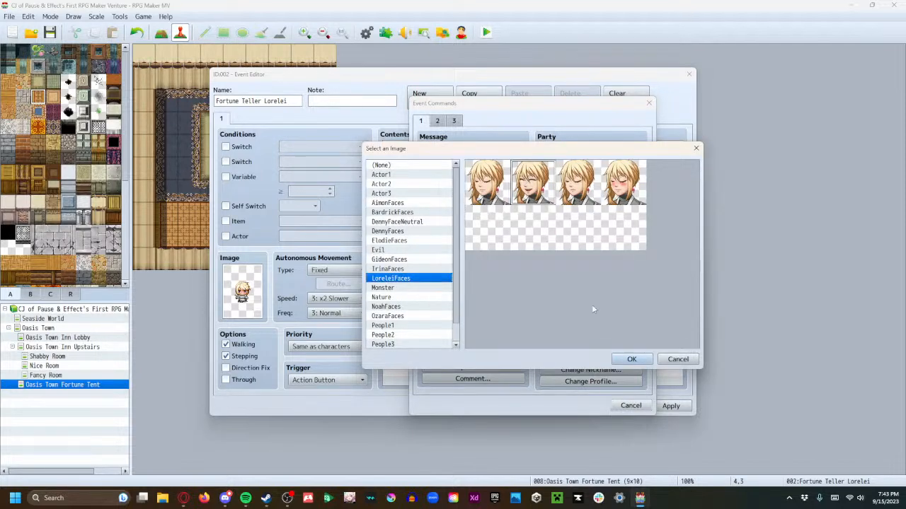
click(628, 360)
Fill the message with "As you can see, I've knocked over many chairs because I get so tilted at the towers.", wrapped onto three lines
key(ctrl+v)
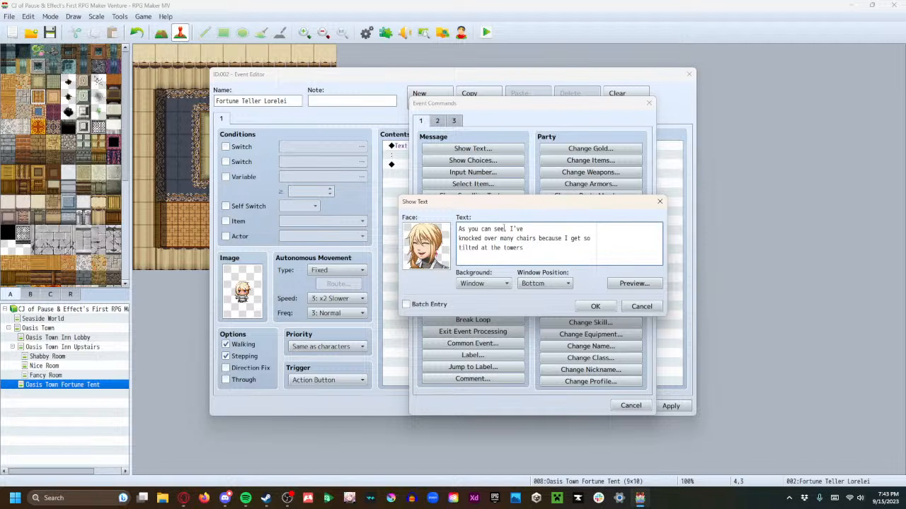
key(Delete)
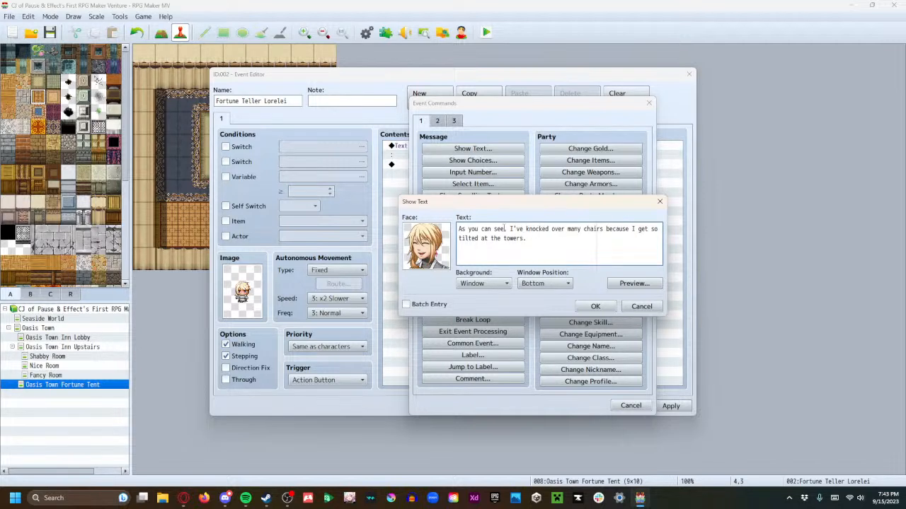
key(Return)
key(BackSpace)
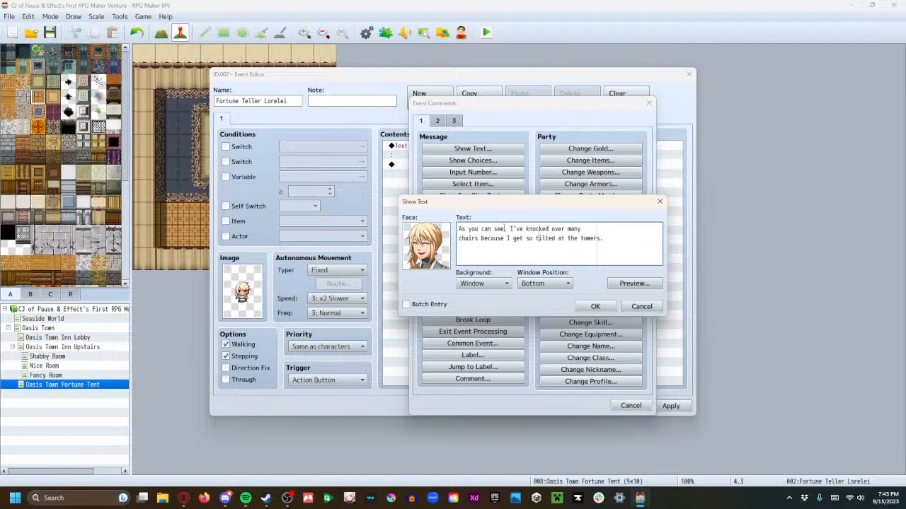
key(Return)
click(595, 306)
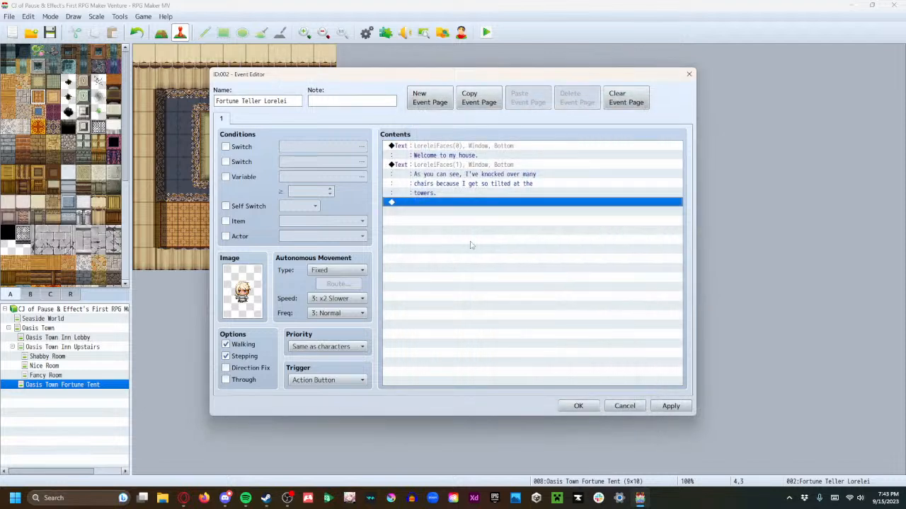
Add a Show Choices command after the messages with the options "But this is neither tilted..." and "...nor a tower."
double_click(419, 203)
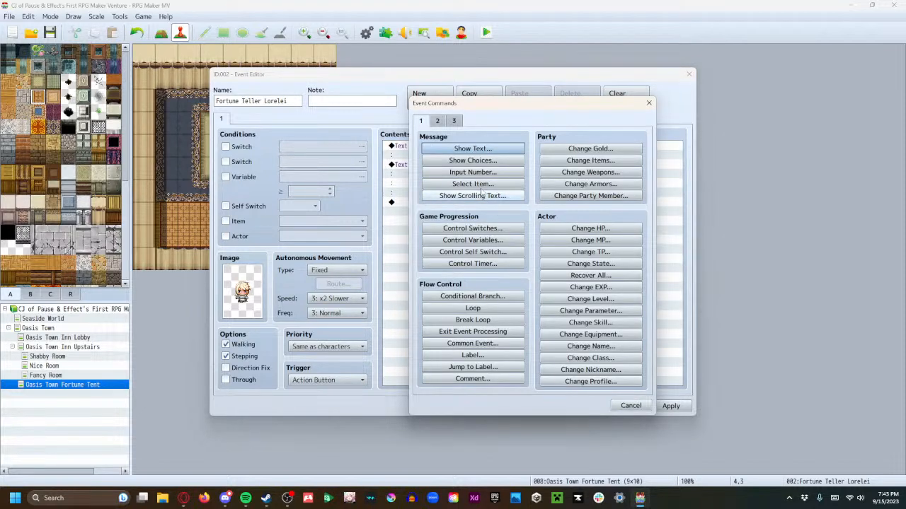
click(473, 160)
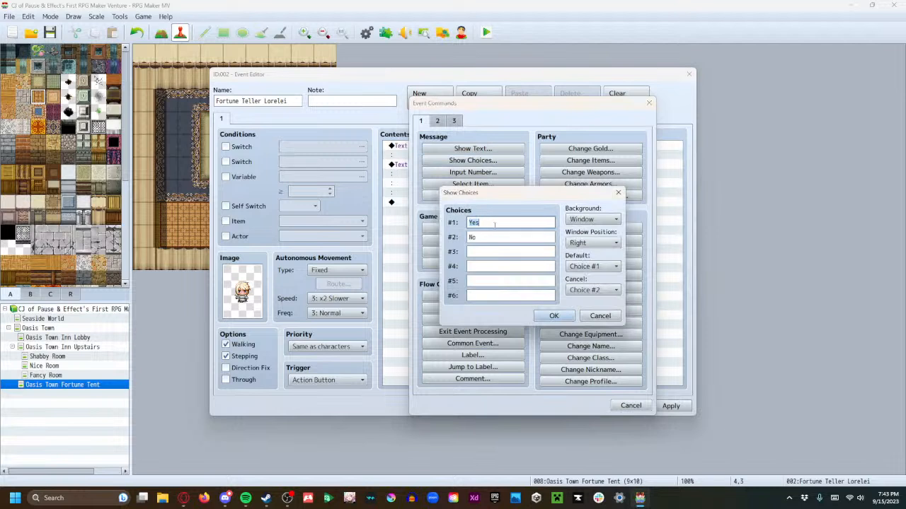
text(But this)
text( is neither tilted)
text(...)
key(Tab)
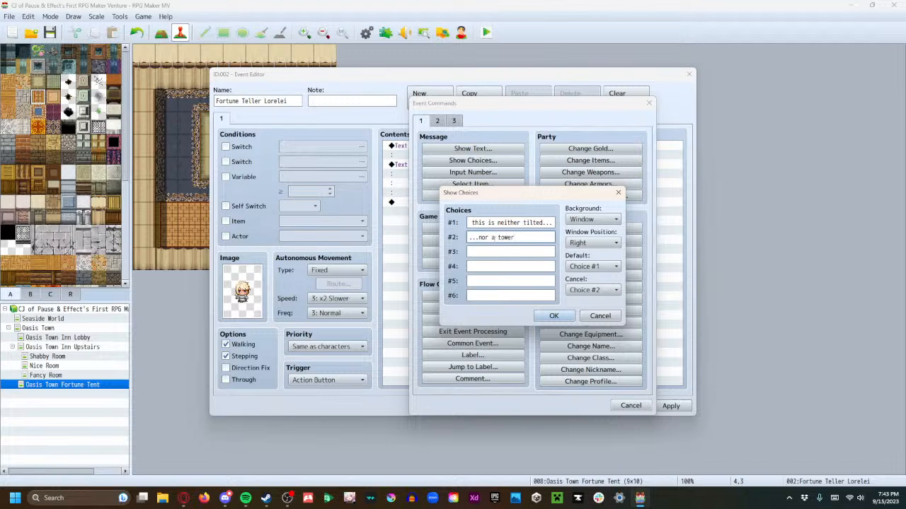
click(554, 316)
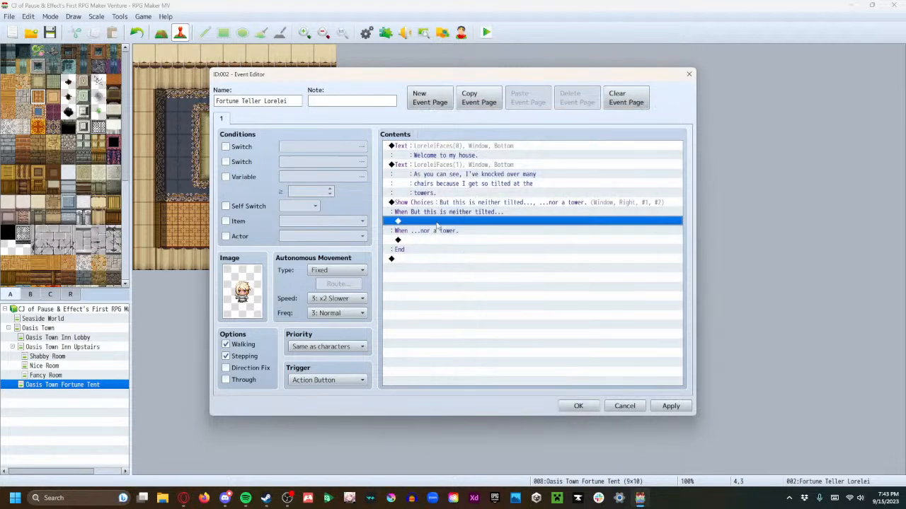
Under the first choice, add the reply "Well, you see, it's a gamer pad!" with the first LoreleiFaces face, and select that reply
double_click(436, 222)
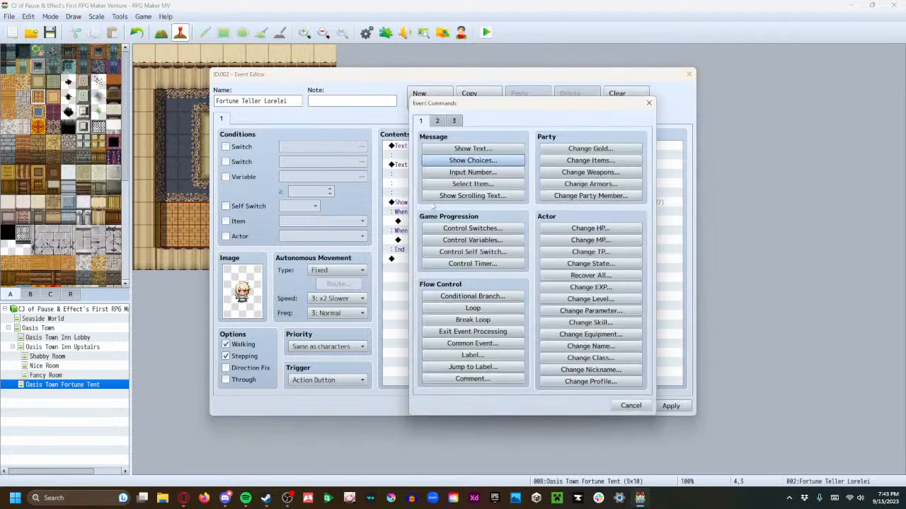
click(448, 148)
double_click(429, 239)
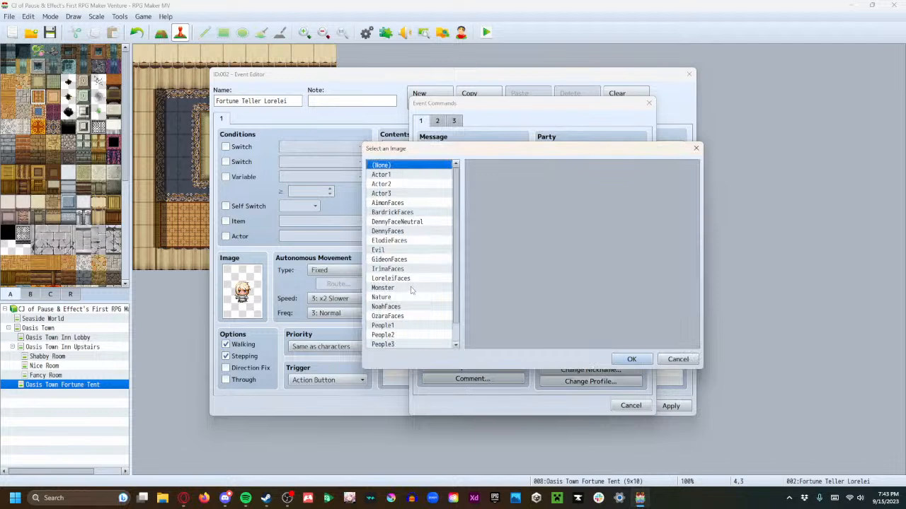
click(412, 278)
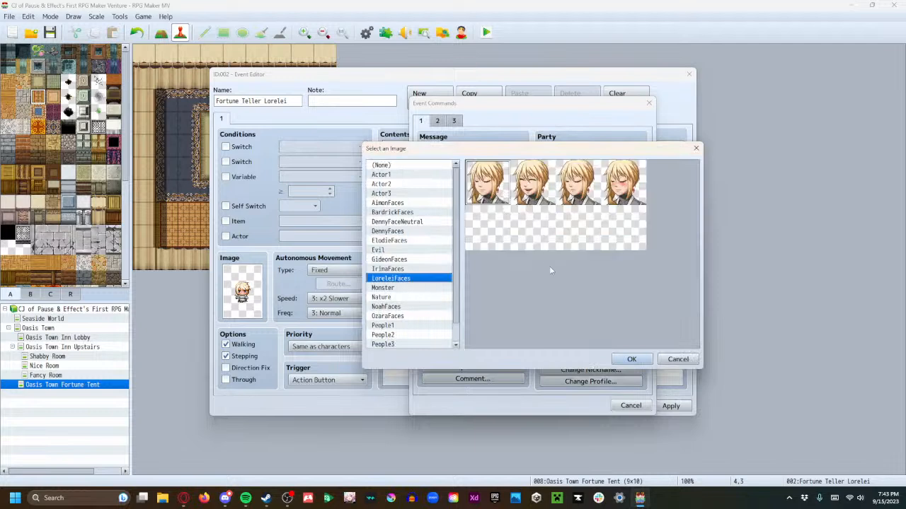
click(631, 359)
text(Well, you see, it's a gamer pad!)
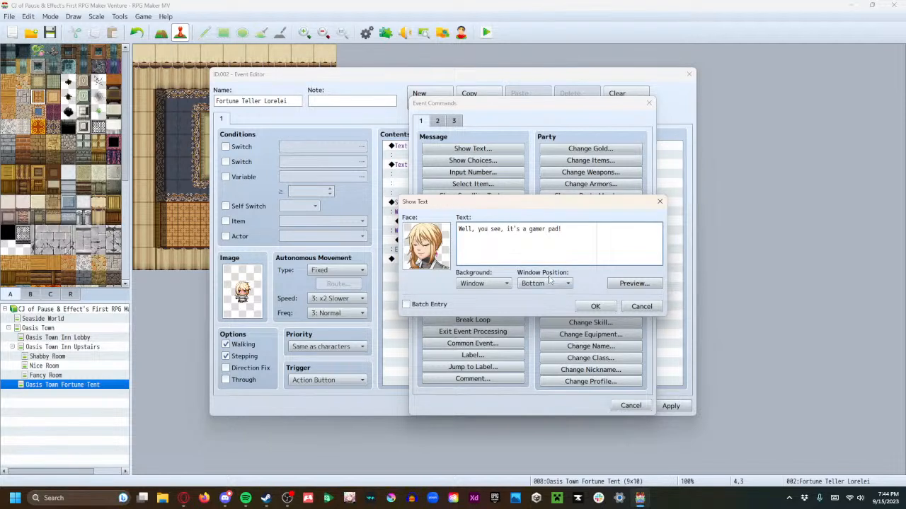
click(591, 307)
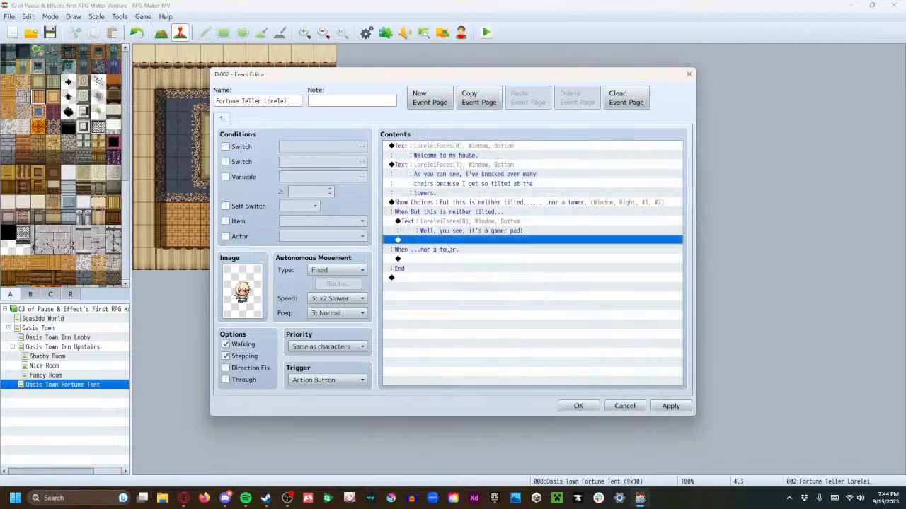
click(447, 227)
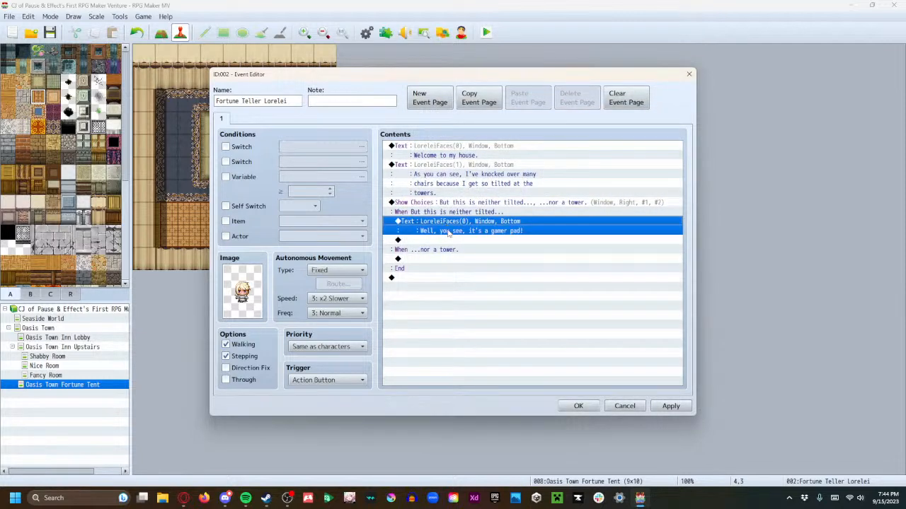
Paste the gamer pad reply under "...nor a tower." and start a Show Text message after the choices with the third LoreleiFaces face
click(437, 260)
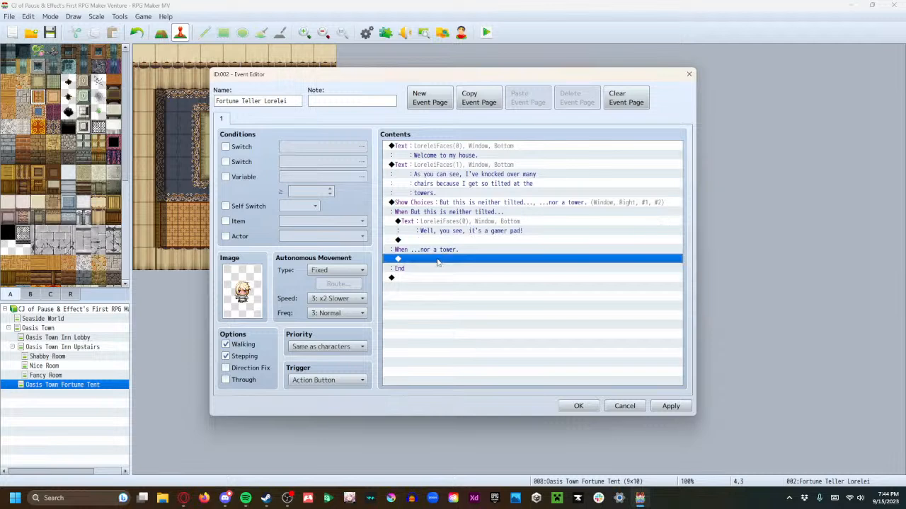
key(ctrl+v)
click(463, 297)
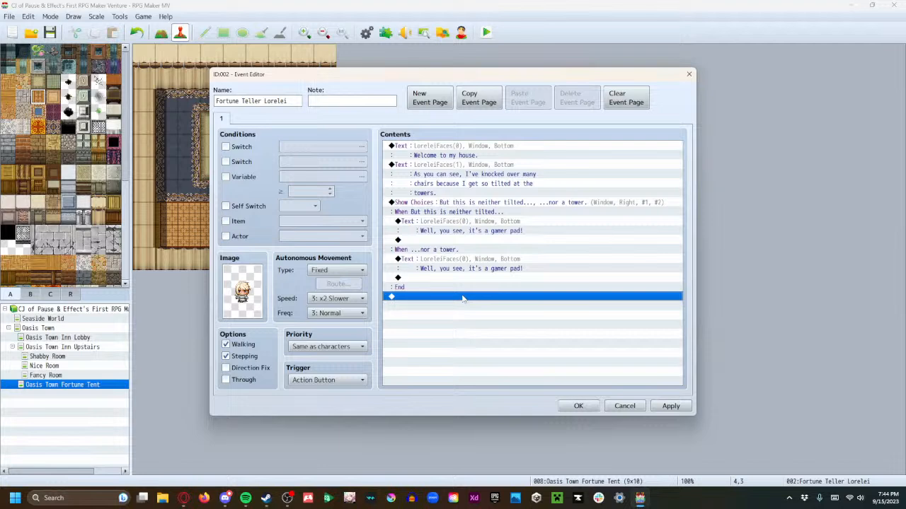
double_click(463, 297)
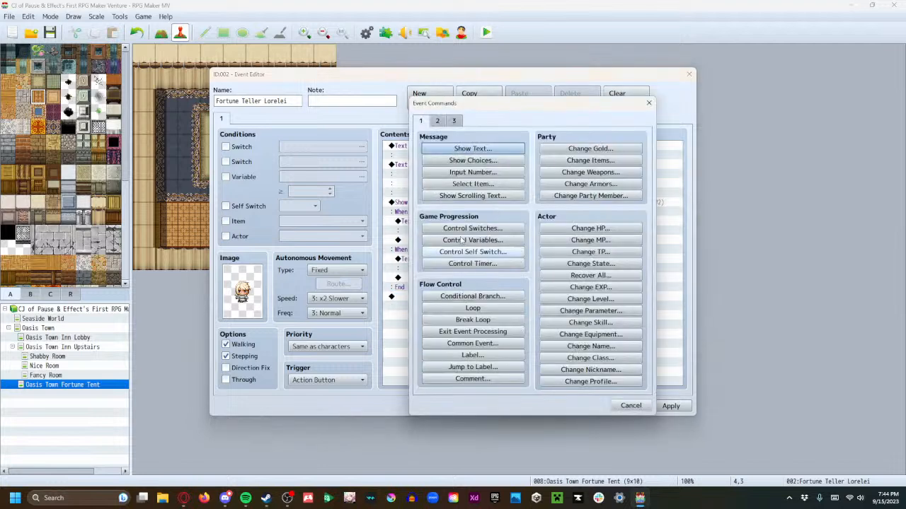
click(455, 153)
double_click(426, 244)
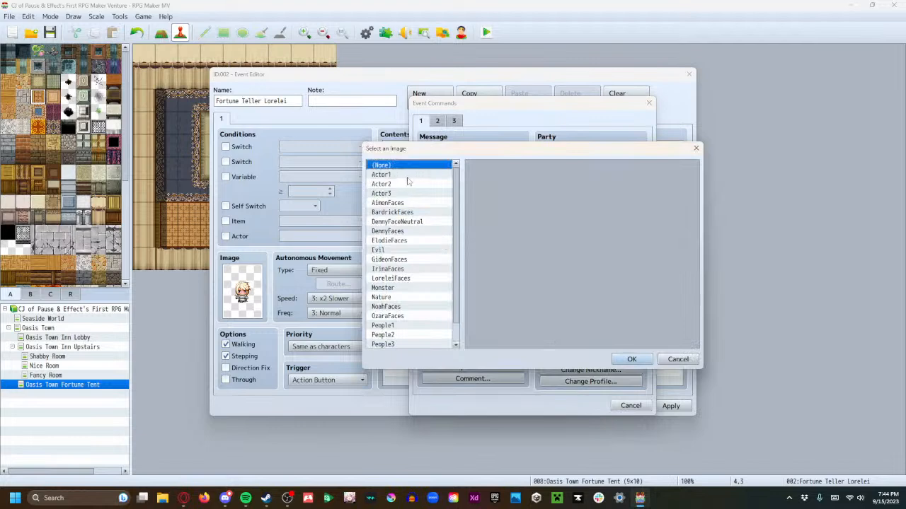
click(403, 278)
click(576, 183)
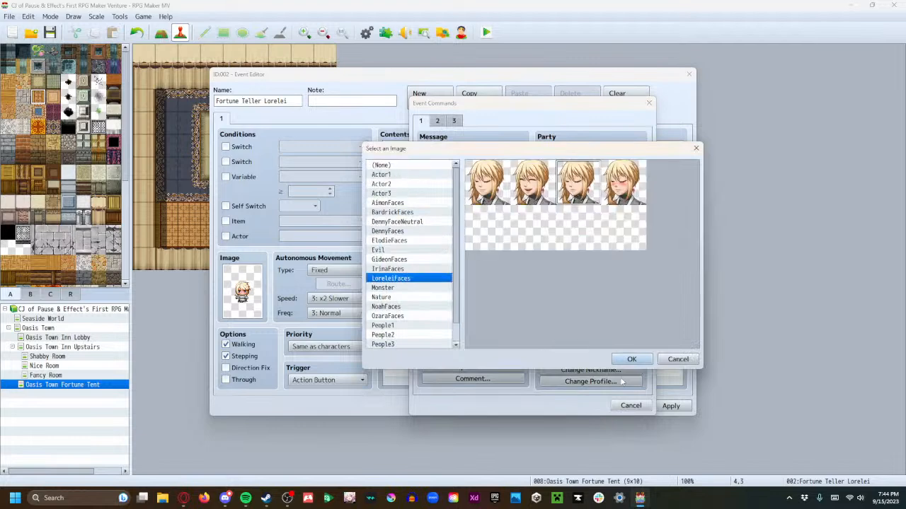
click(631, 359)
Fill the message with "Not many girls come in here because I get friendzoned so frequently...but that's okay." on three lines and apply the event changes
click(507, 249)
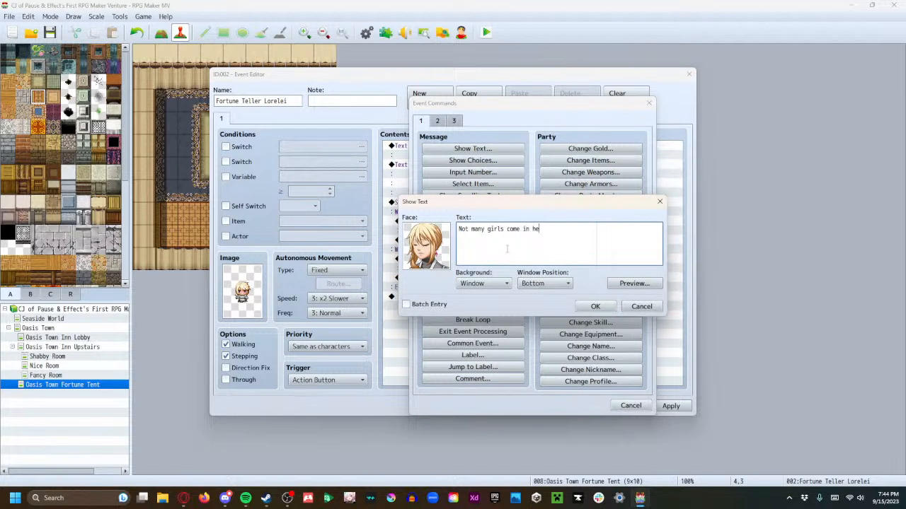
text(Not many girls come in here because I get)
key(Return)
text(friendzoned so frequently...but that's)
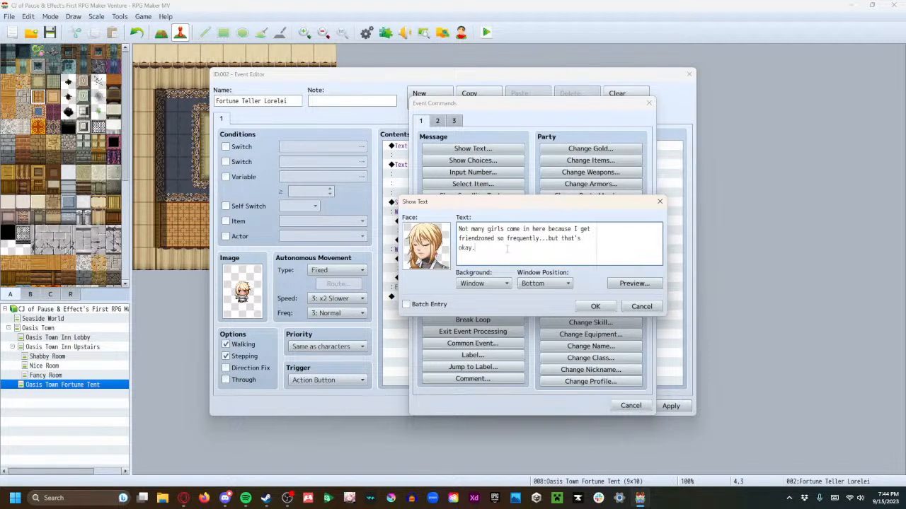
click(595, 306)
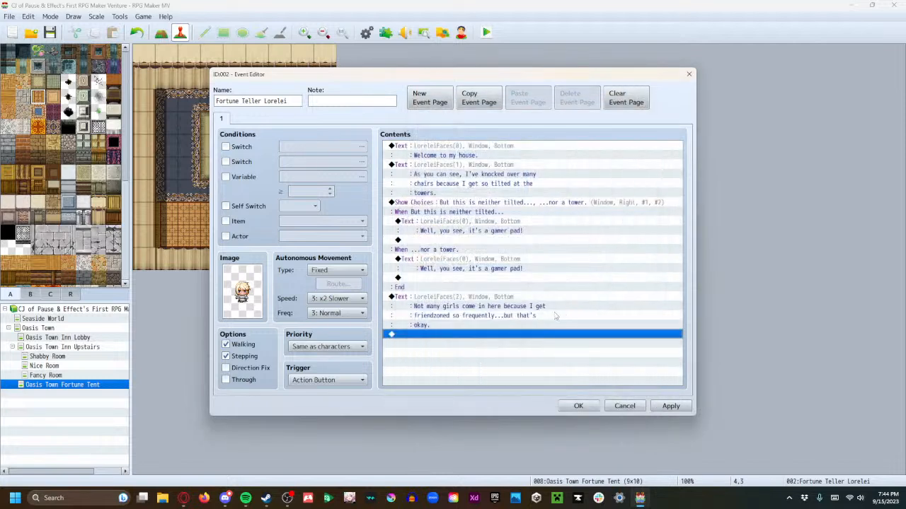
click(671, 408)
click(579, 406)
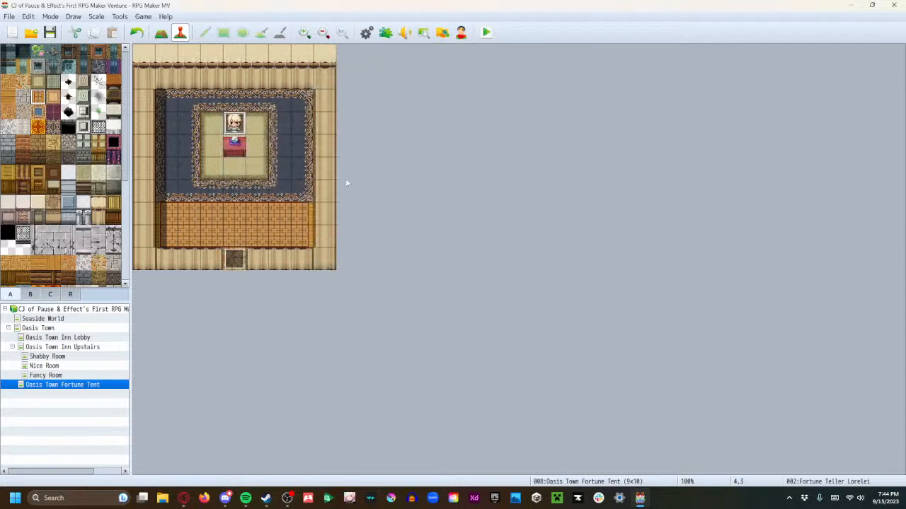
Save the game changes, launch a playtest, get past the clown's dialogue, and walk the party into the fortune tent
click(486, 33)
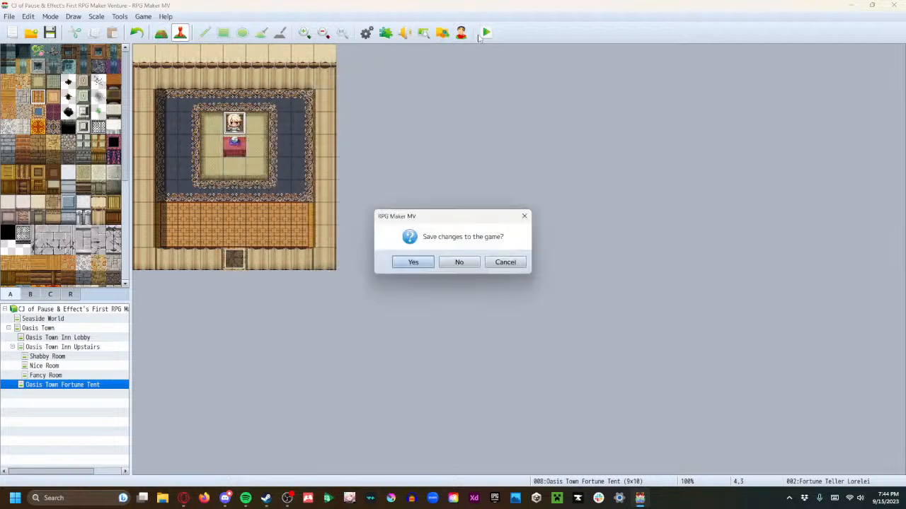
click(413, 263)
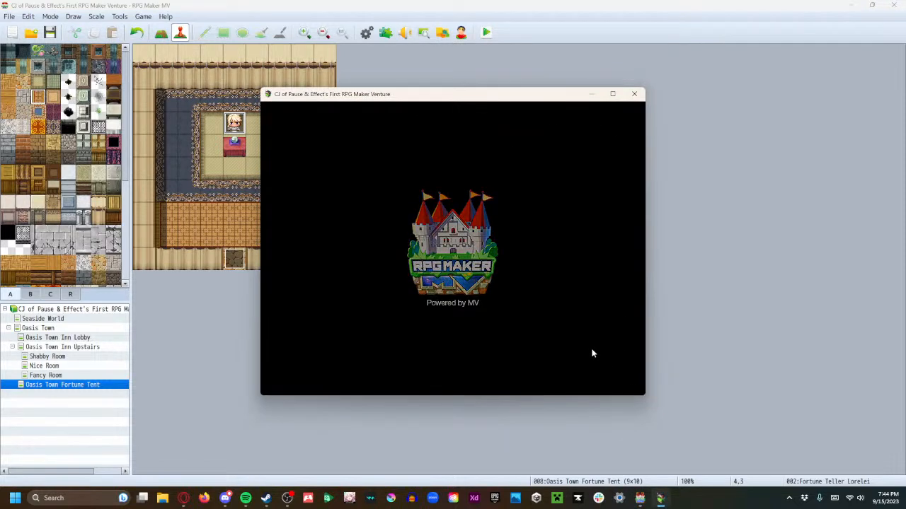
click(459, 298)
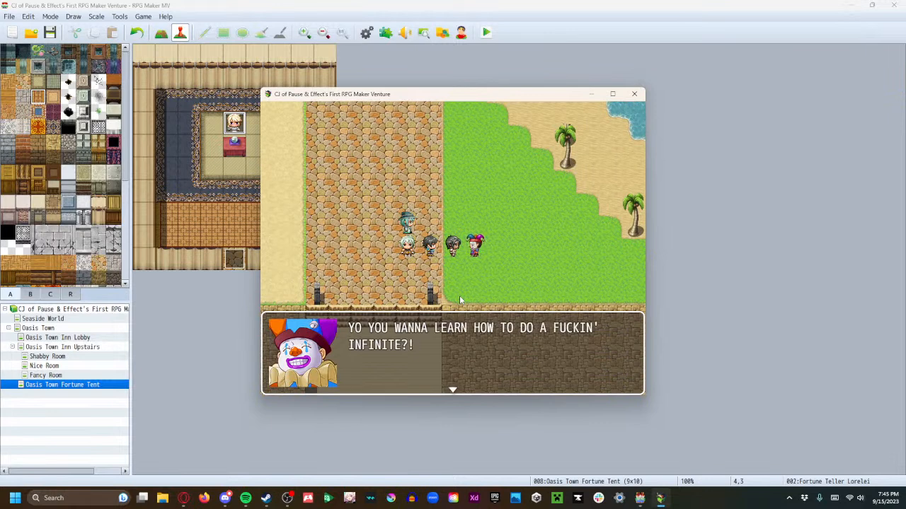
key(Return)
key(Return)
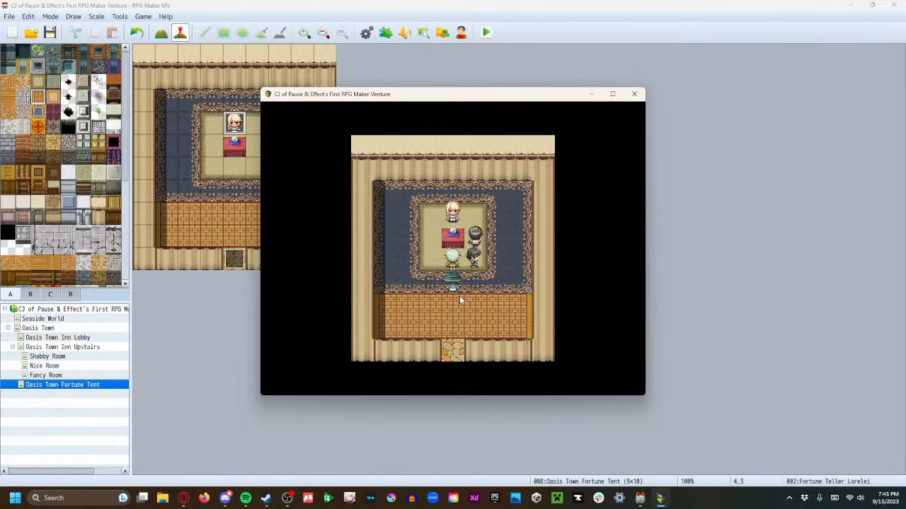
Talk to the fortune teller, answer her choice prompt, read through her remaining messages, and close the playtest
key(Return)
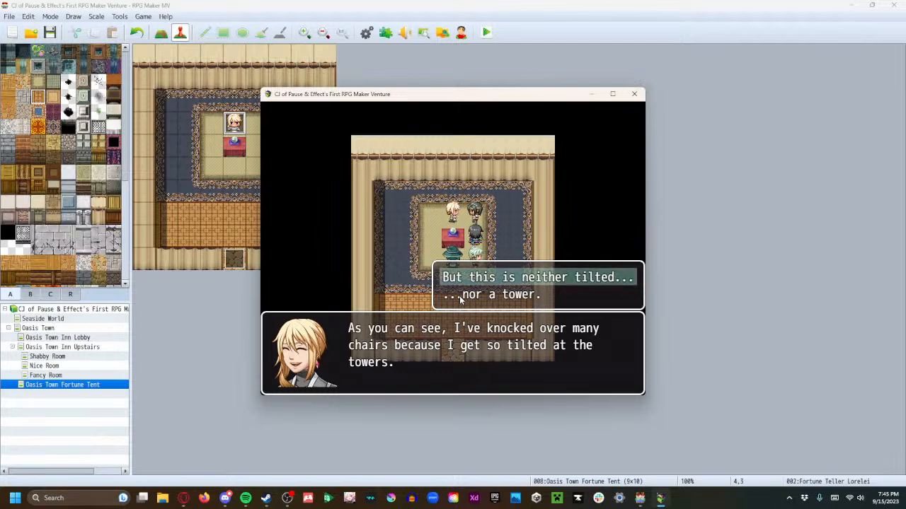
click(460, 300)
click(459, 296)
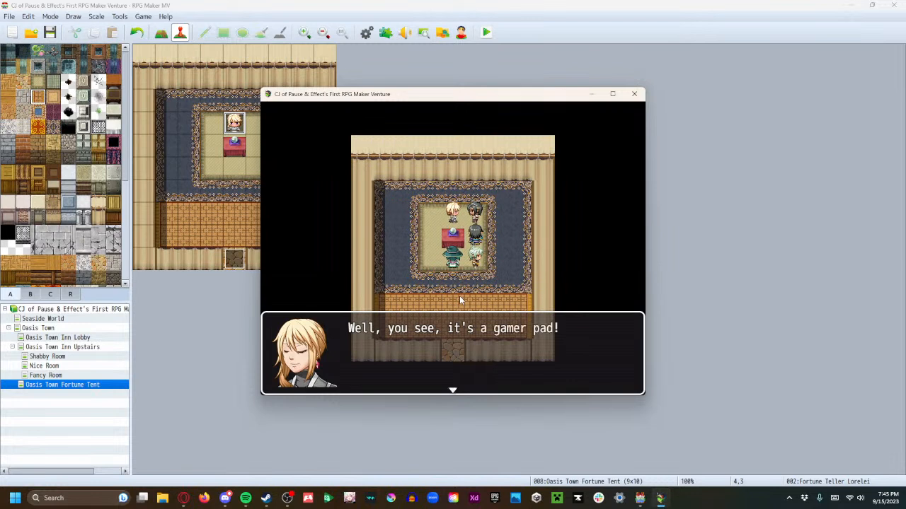
key(Return)
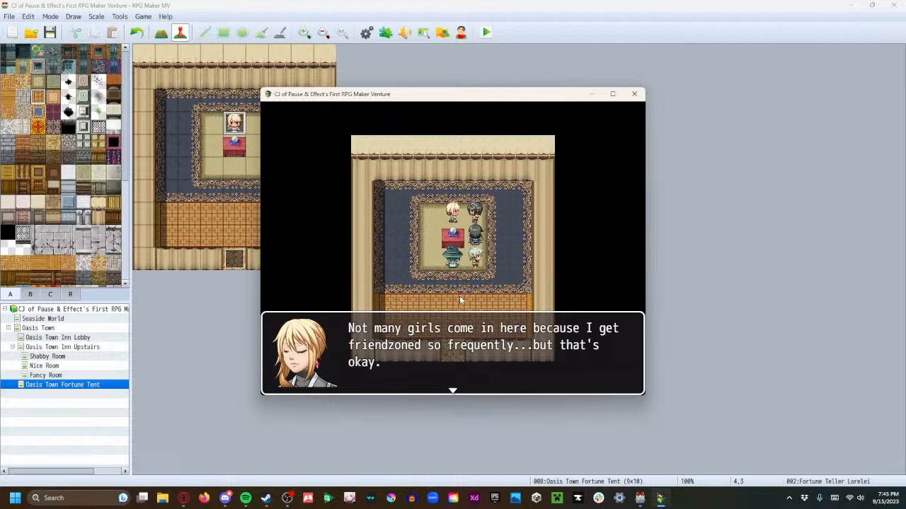
key(Return)
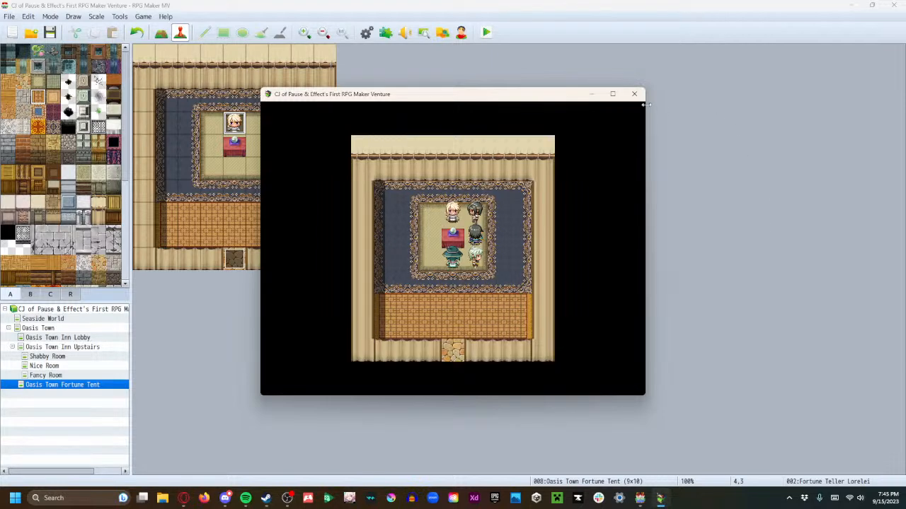
click(634, 93)
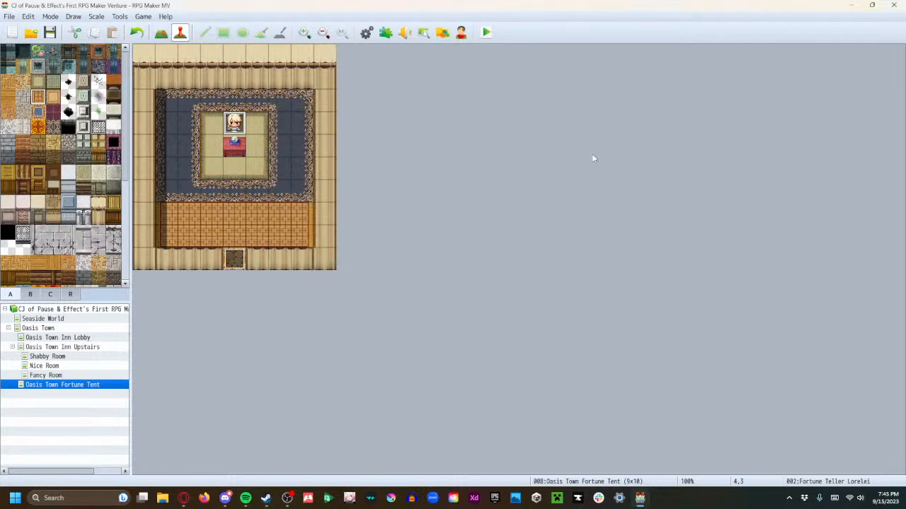
Add a Show Choices command at the end of the fortune teller's event with "I wanna be in the friendzone!" and "I'd like friends!"
double_click(242, 124)
click(446, 337)
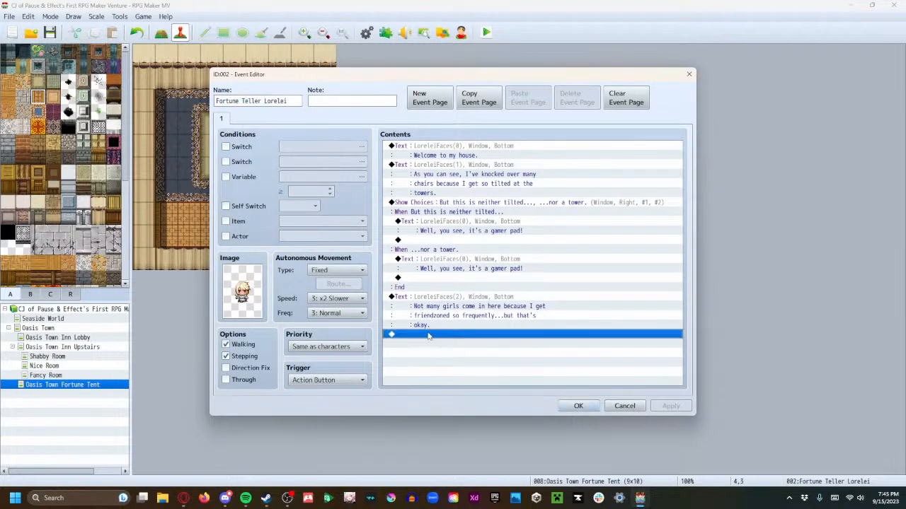
double_click(433, 332)
click(471, 161)
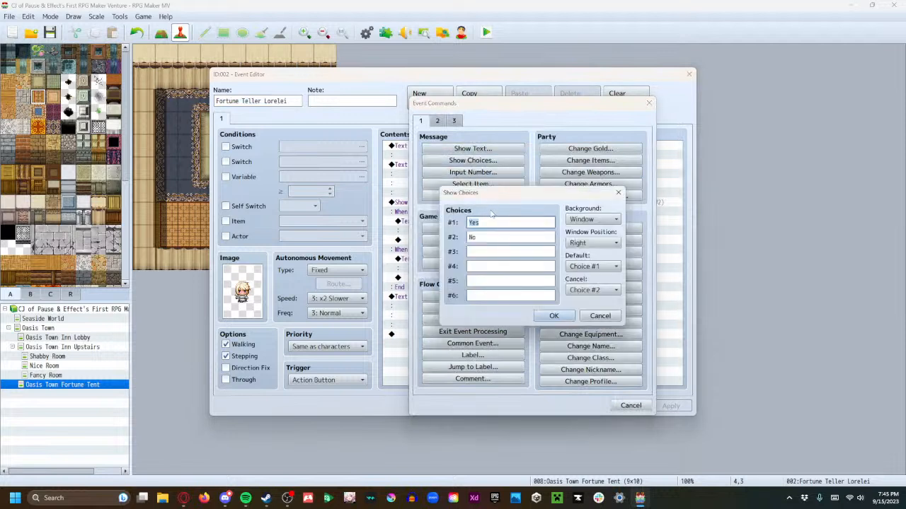
text(I wanna be in t)
text(he friendzone!)
key(Tab)
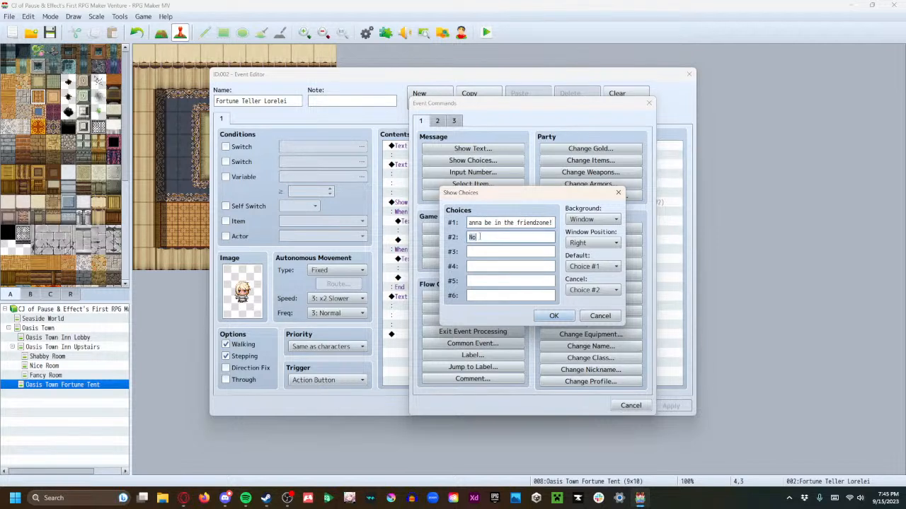
text(I'd like friends)
click(553, 315)
Under the friendzone choice, add the reply "It's not as pleasant as you think..." with the third LoreleiFaces face
scroll(490, 334, down, 1)
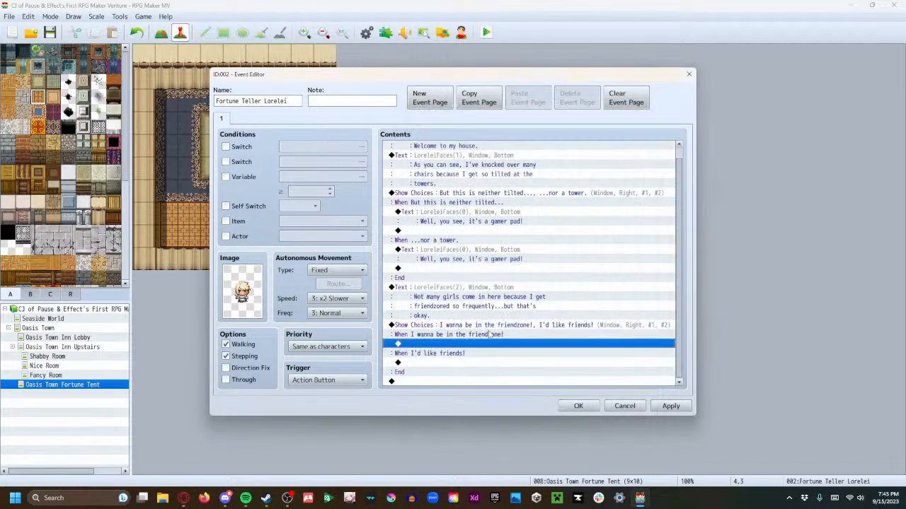
double_click(446, 345)
click(472, 149)
double_click(426, 241)
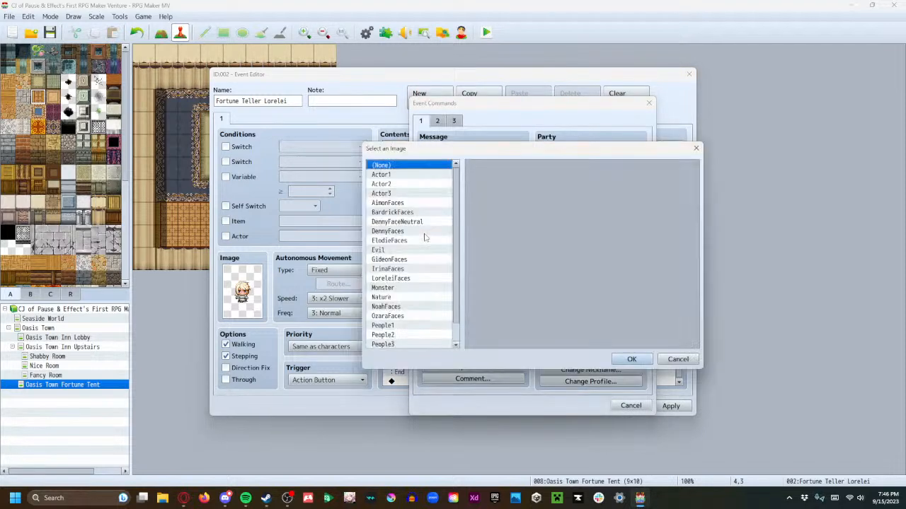
click(405, 279)
click(579, 183)
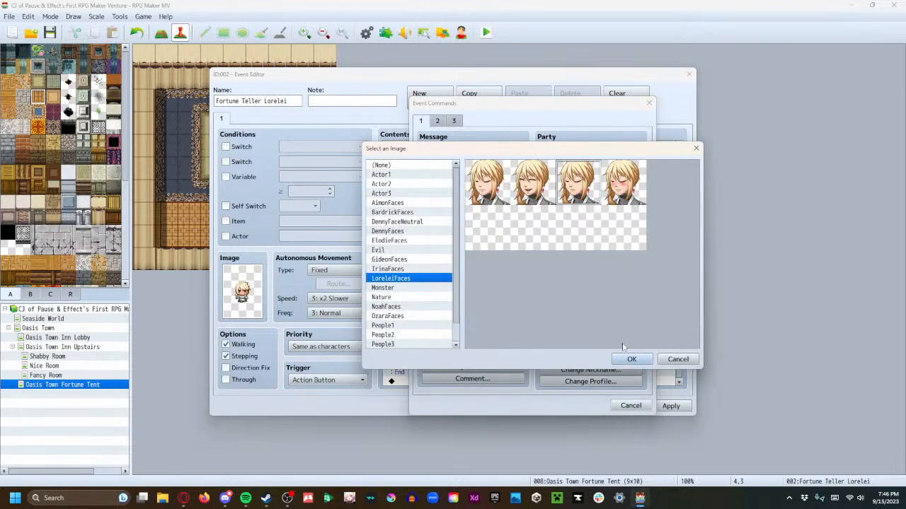
click(631, 359)
text(It's not as pleasant as you think...)
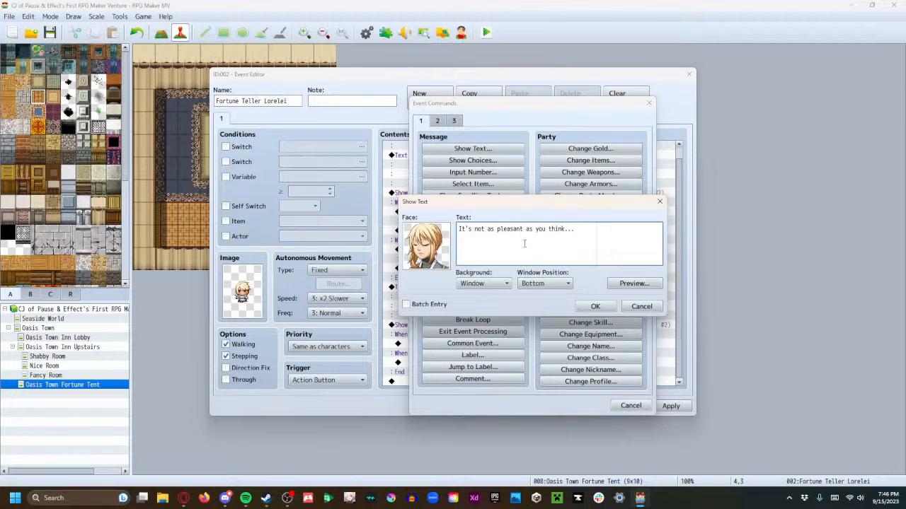
key(ctrl+a)
click(595, 306)
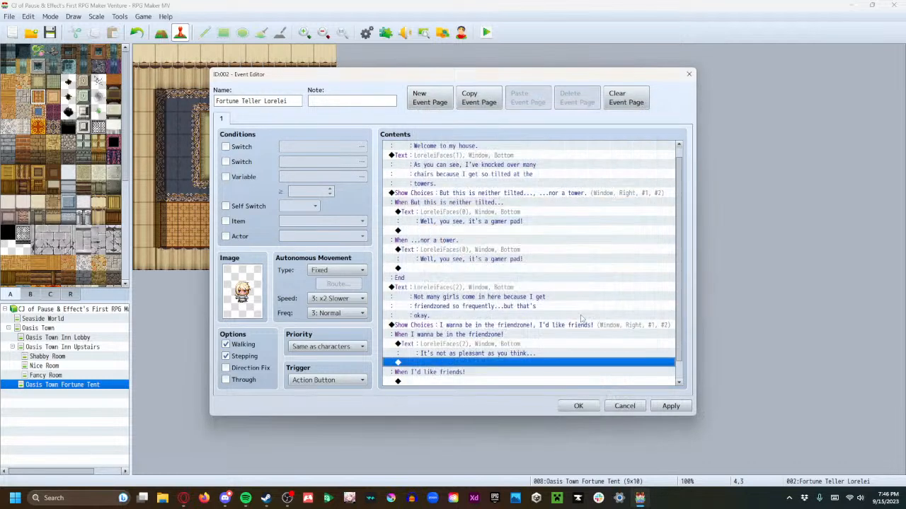
Copy the "It's not as pleasant as you think..." reply under the "I'd like friends!" choice
click(447, 345)
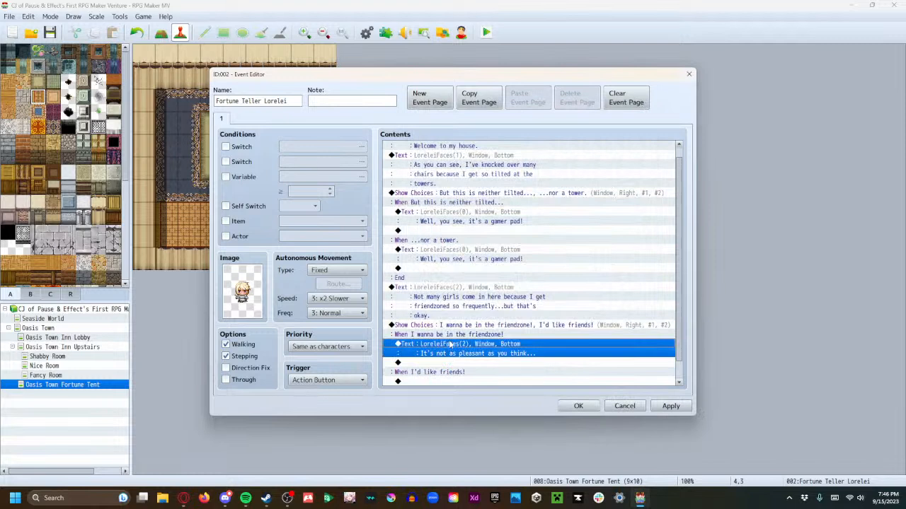
click(439, 382)
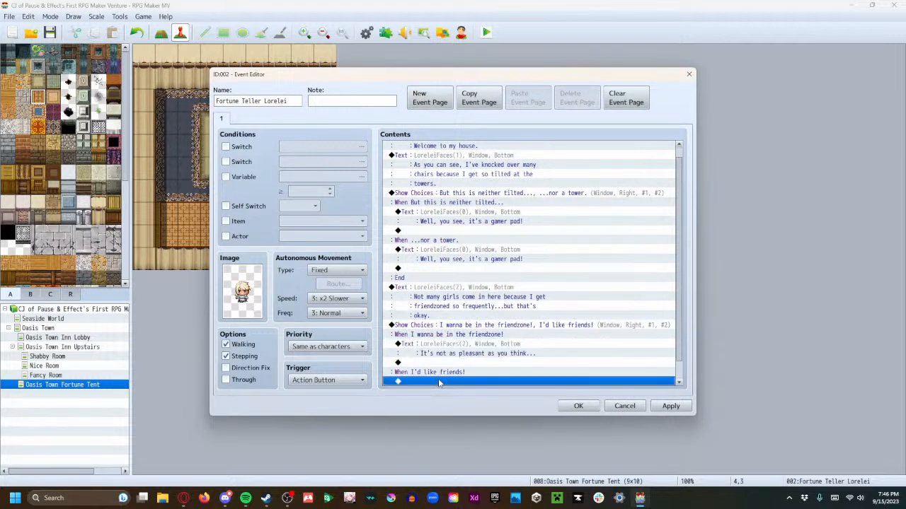
key(ctrl+v)
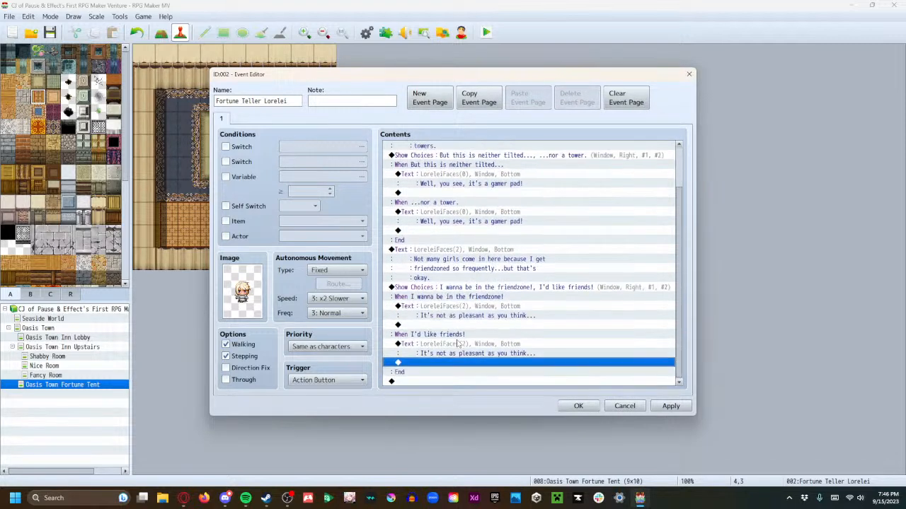
Start a Show Text message after the friendzone choices, using the third face from LoreleiFaces
double_click(439, 382)
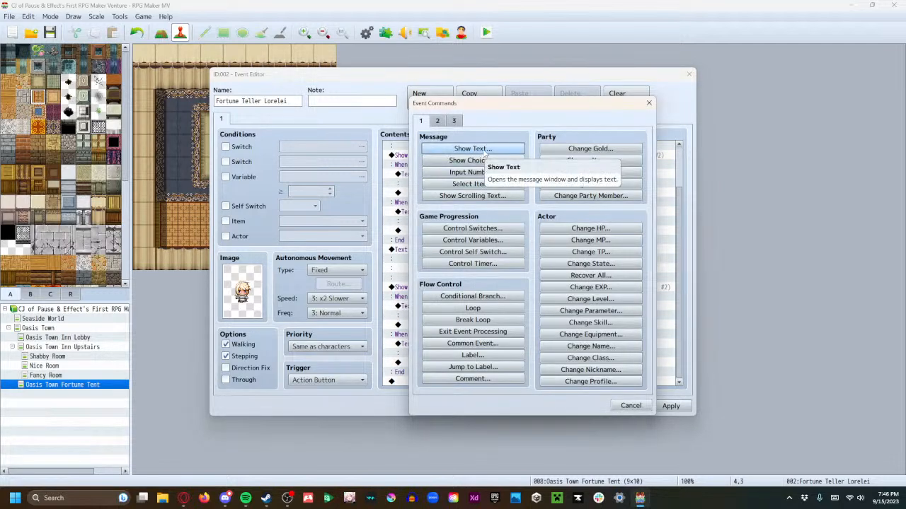
click(486, 151)
double_click(441, 244)
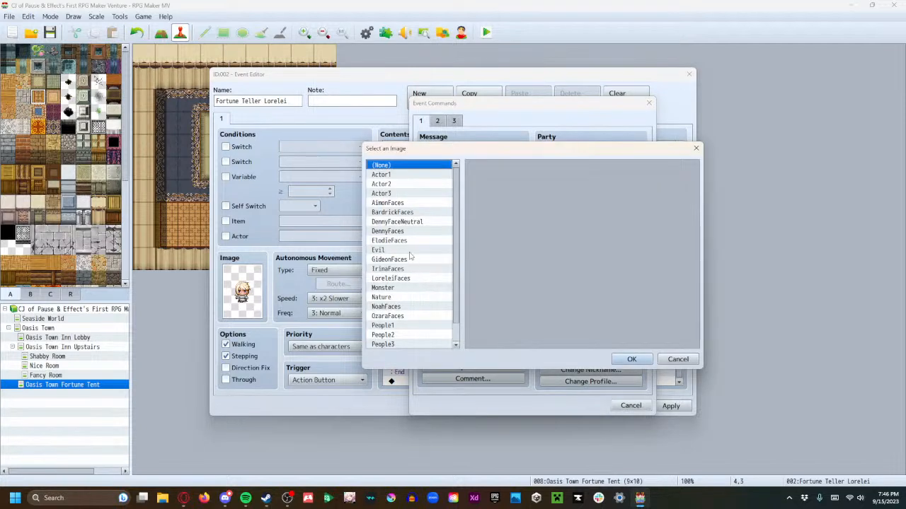
click(410, 278)
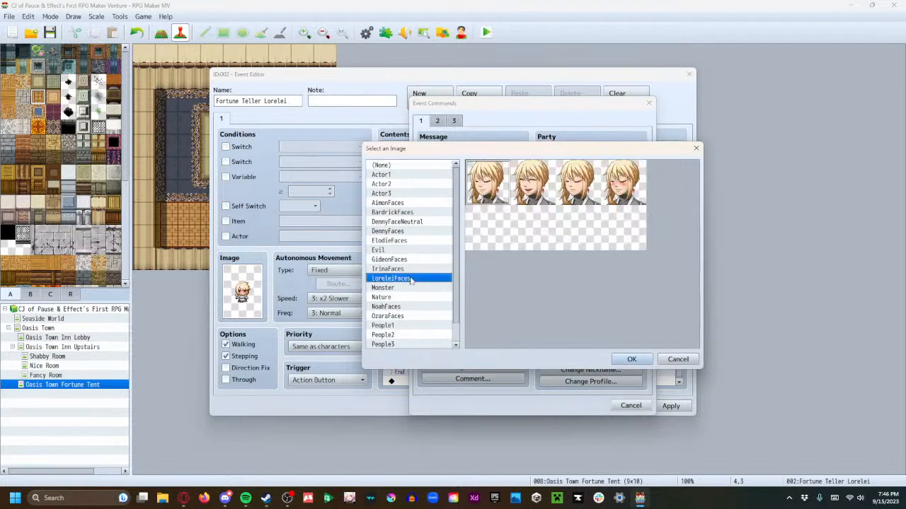
click(578, 184)
click(632, 359)
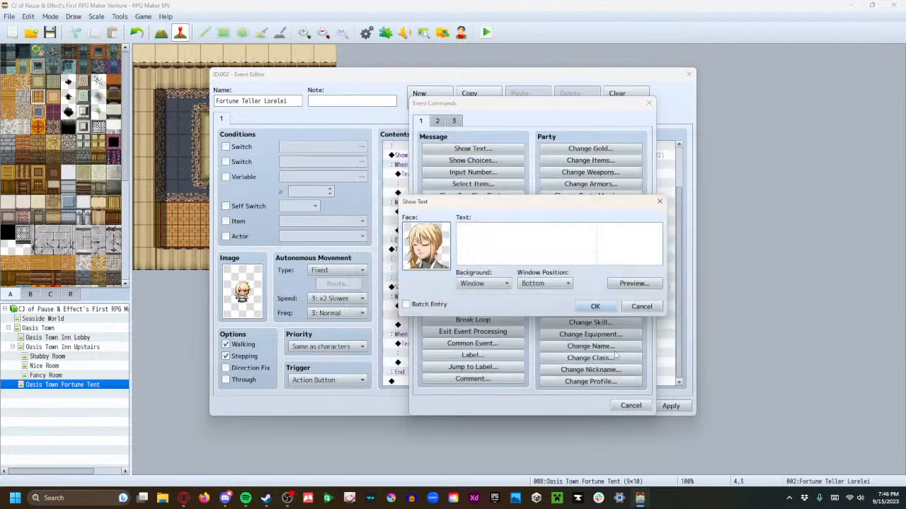
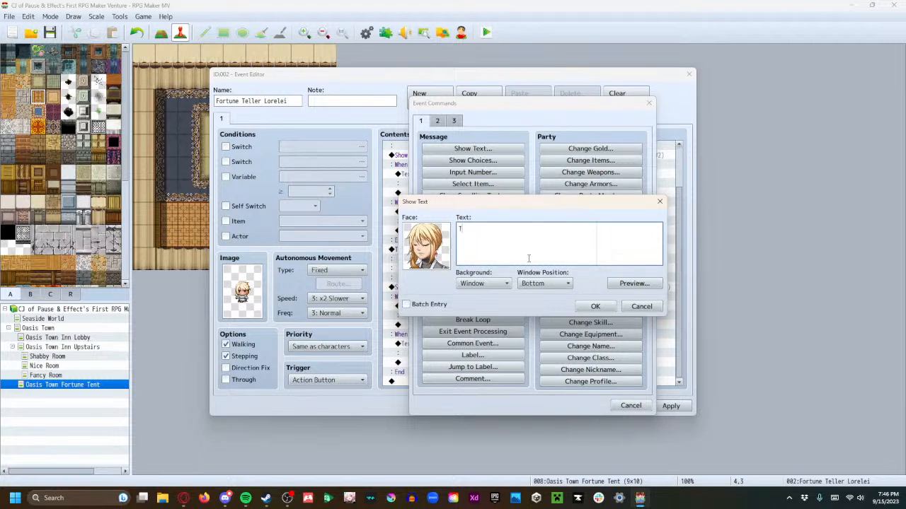
Enter "They don't treat you like a man, they treat you like an item." over two lines as the message text
text(don't treat you like a man, they)
key(Return)
text(treat you like)
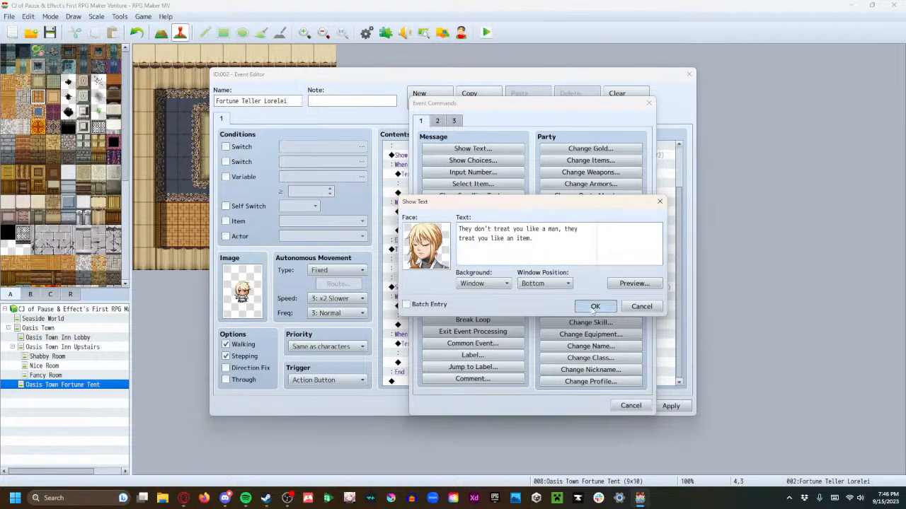
click(595, 307)
Add the message "I'll never be more than just an accessory to these women." at the event's end with the third LoreleiFaces face
double_click(433, 385)
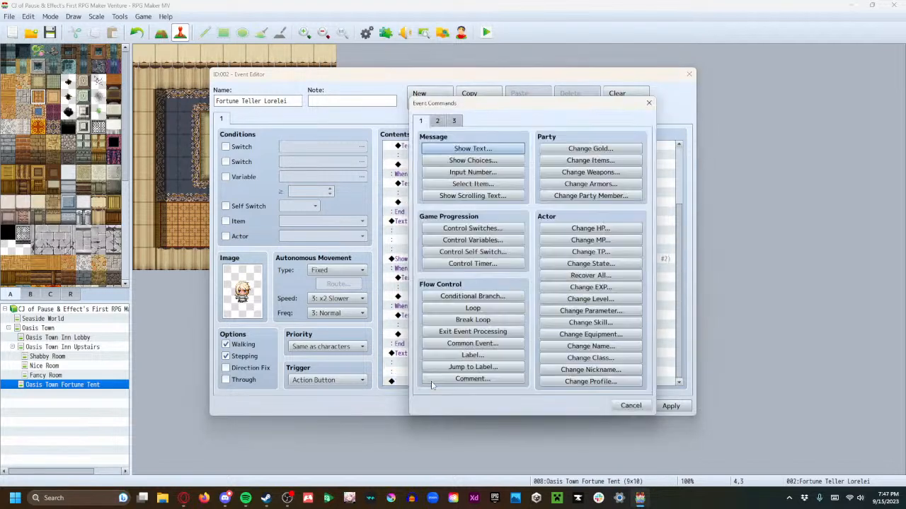
click(477, 151)
double_click(437, 247)
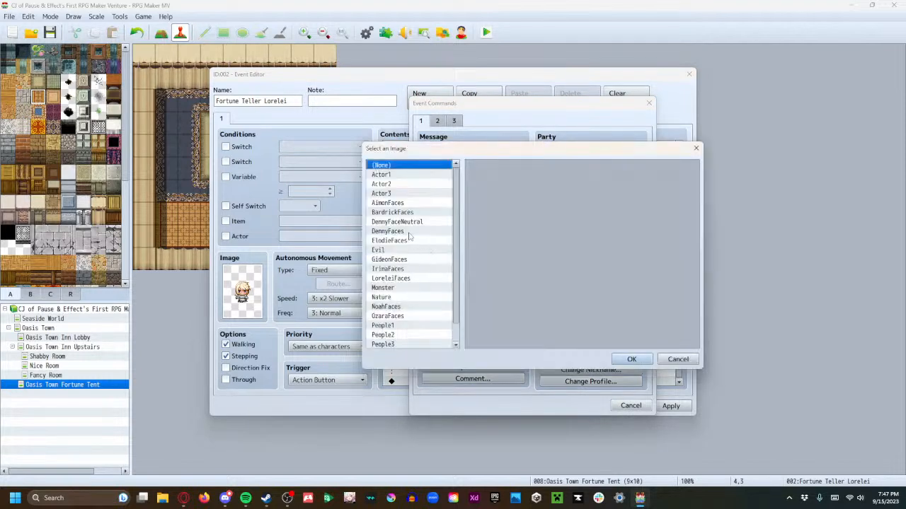
scroll(414, 237, down, 1)
click(414, 259)
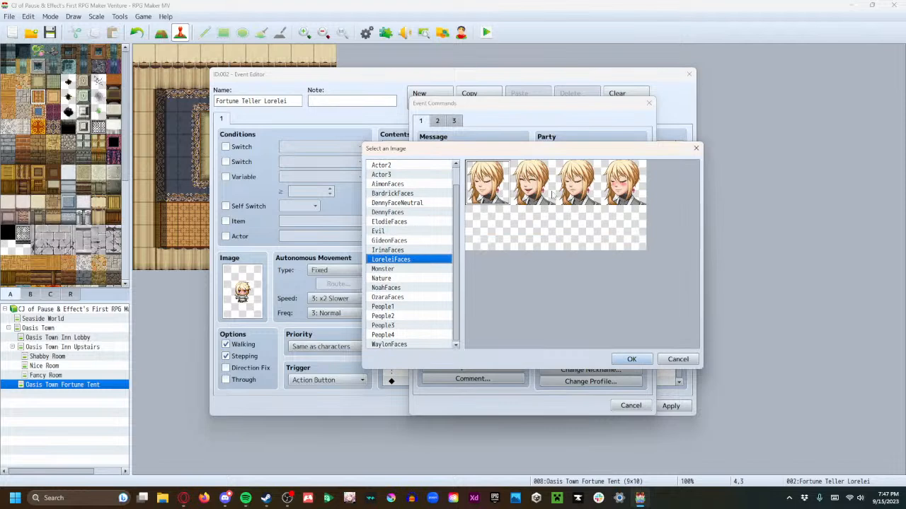
click(566, 192)
click(629, 359)
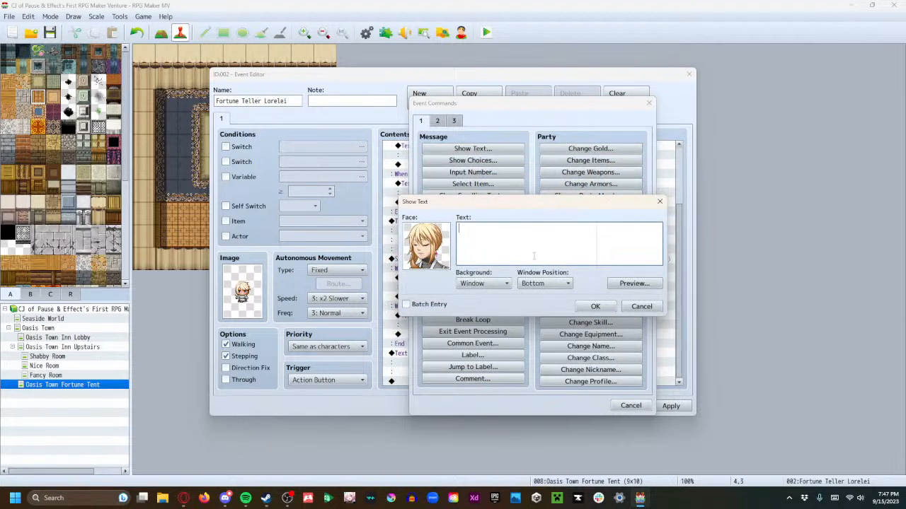
text('ll never be more than just an)
key(Return)
text(accessory to these women.)
click(595, 307)
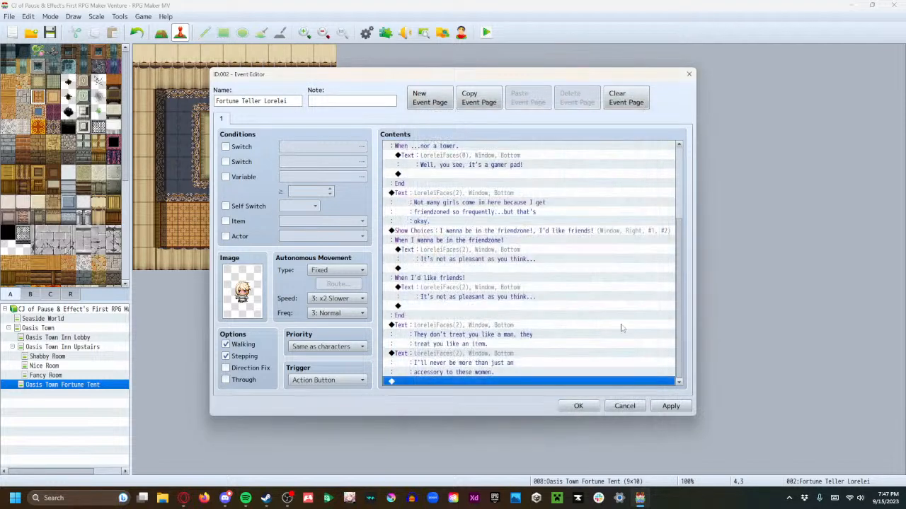
double_click(416, 385)
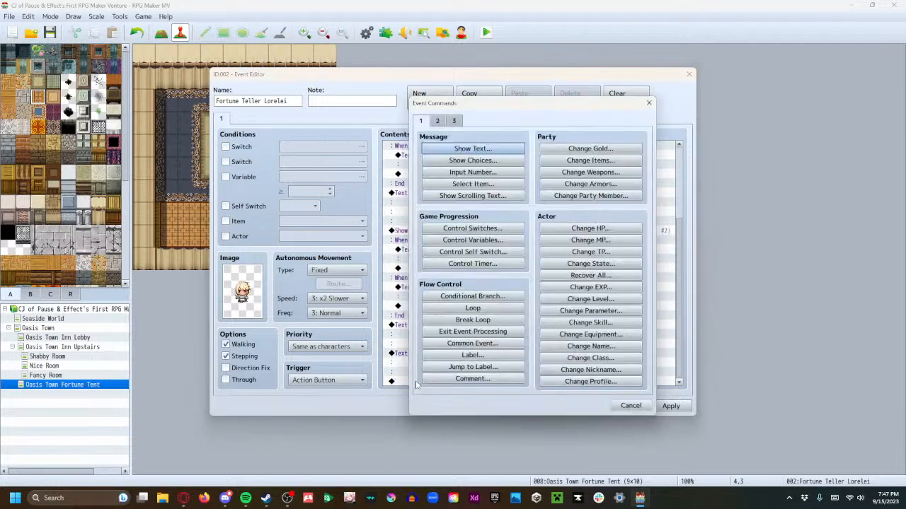
click(491, 148)
double_click(429, 247)
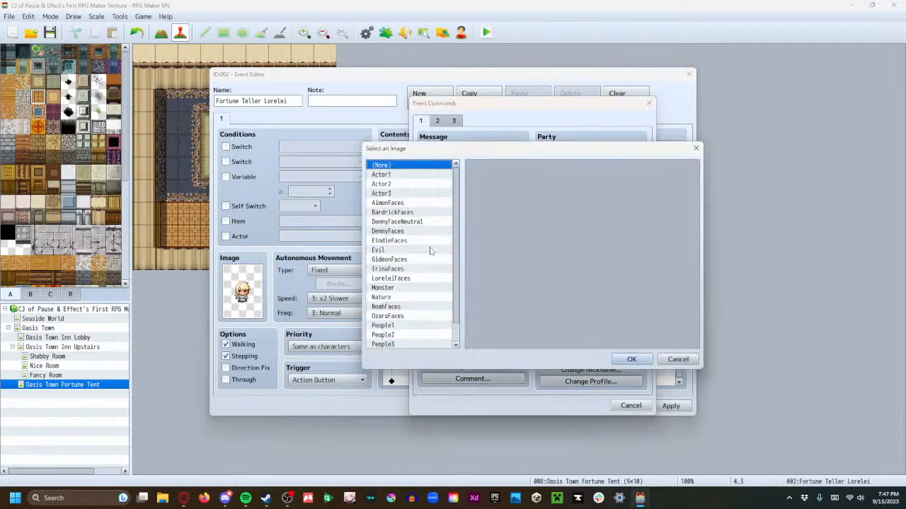
click(678, 358)
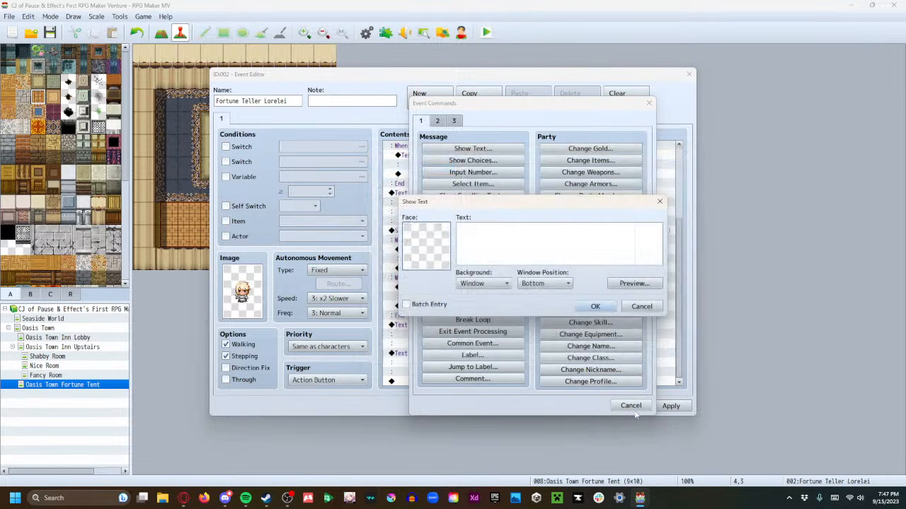
click(641, 306)
Add a Show Choices command at the event's end with "Well, I'm not a gamer..." and "...so maybe they'll respect me!"
click(481, 160)
text(Well, I'm not a gamer...)
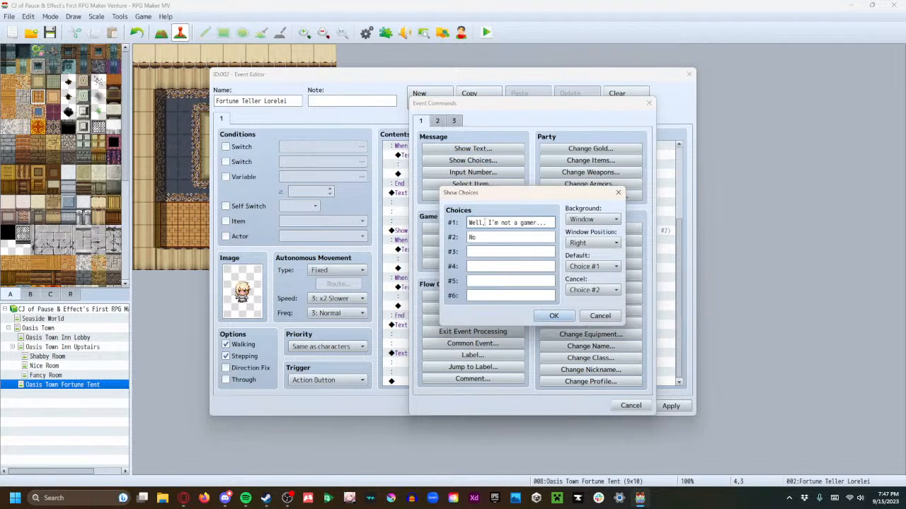
click(482, 239)
key(BackSpace)
key(BackSpace)
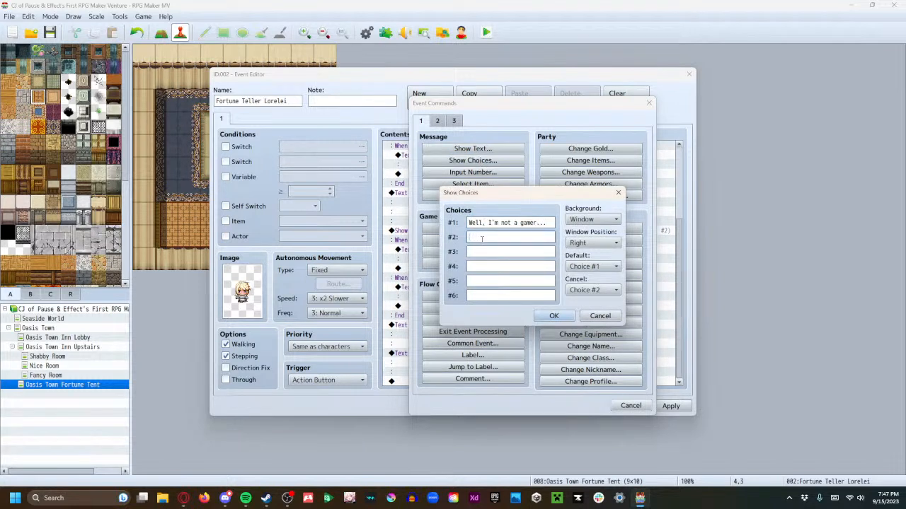
text(...so maybe they)
text('ll respect me!)
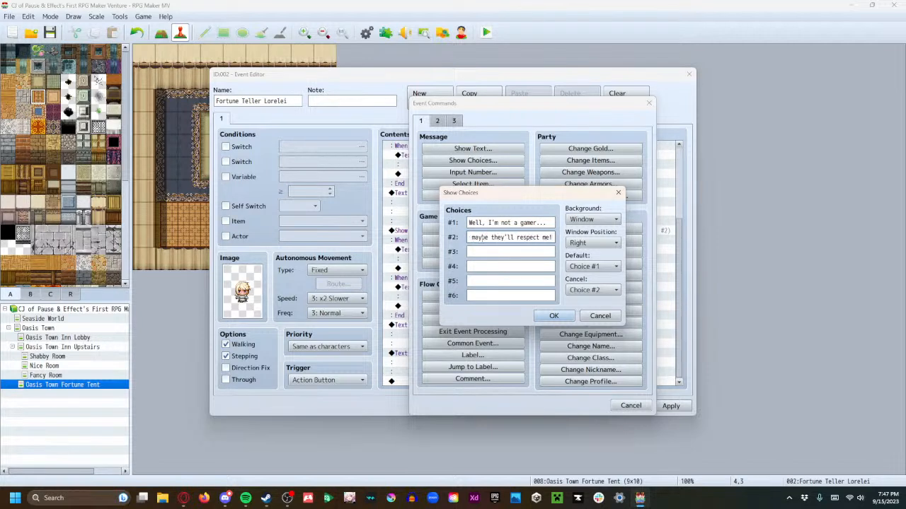
click(547, 316)
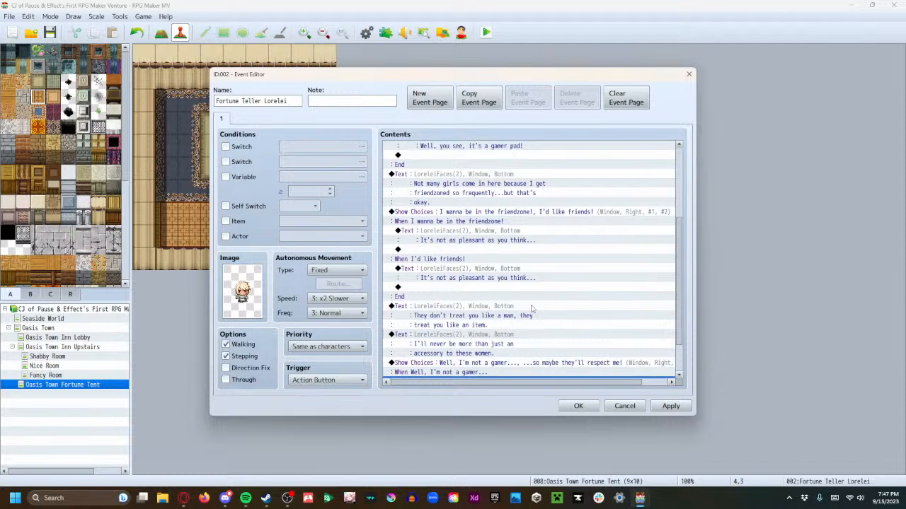
Under "Well, I'm not a gamer...", add the reply "That must makes you a beta cuck..." with the third LoreleiFaces face
scroll(532, 324, down, 2)
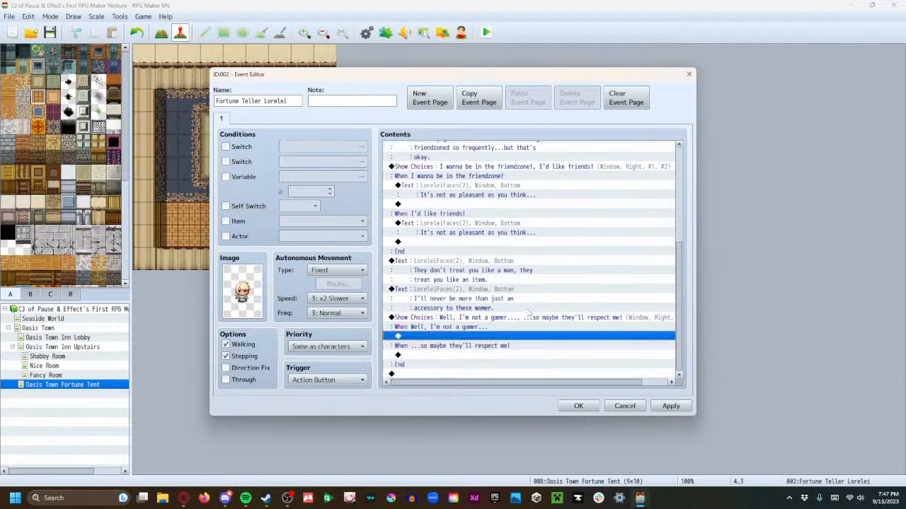
double_click(423, 339)
click(473, 149)
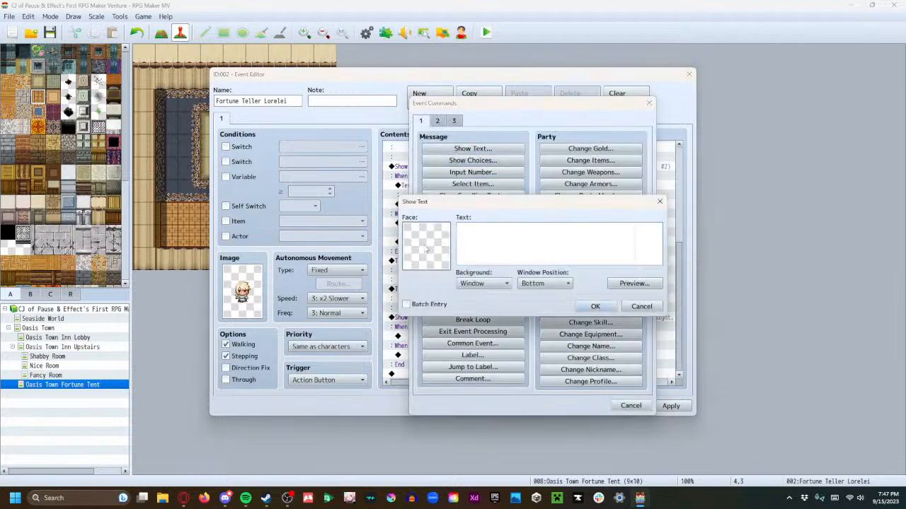
double_click(426, 247)
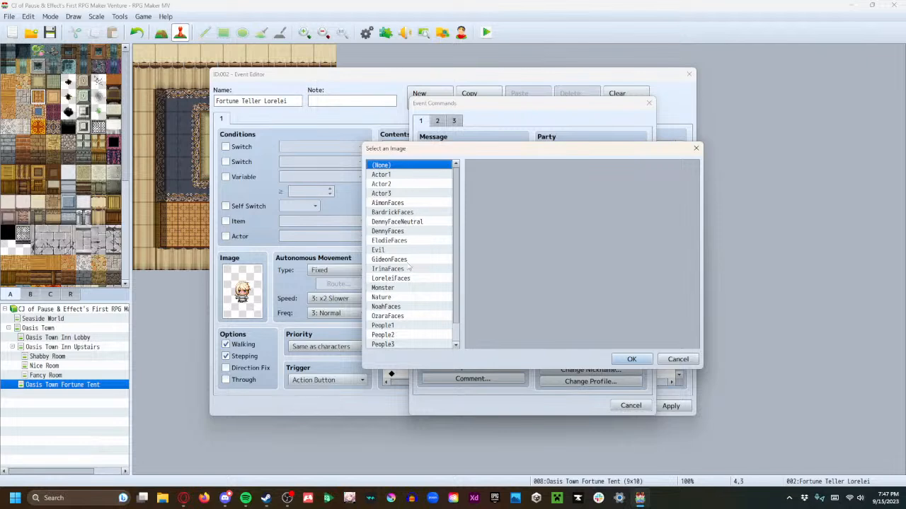
click(417, 279)
click(575, 188)
click(631, 359)
click(457, 233)
text(That must m)
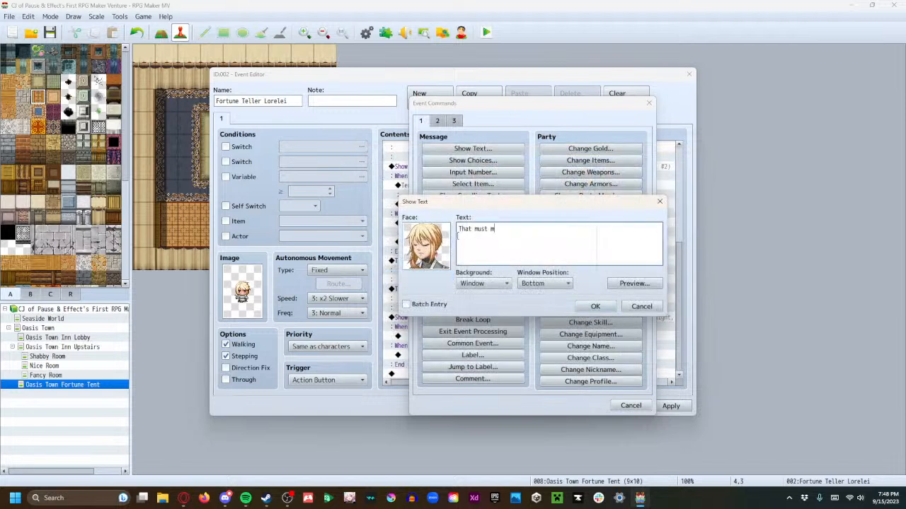
text(akes you a beta cuck)
click(595, 306)
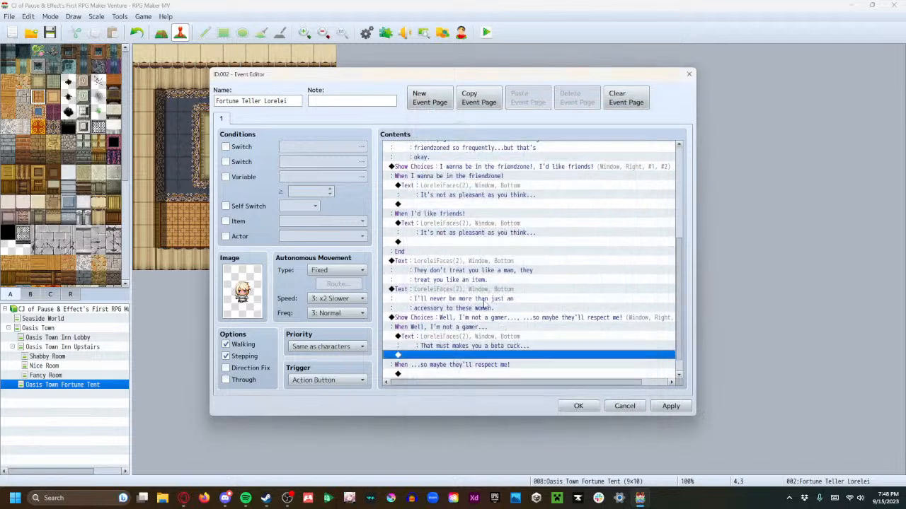
Copy the "That must makes you a beta cuck..." reply under the "...so maybe they'll respect me!" choice
scroll(485, 307, down, 1)
click(443, 319)
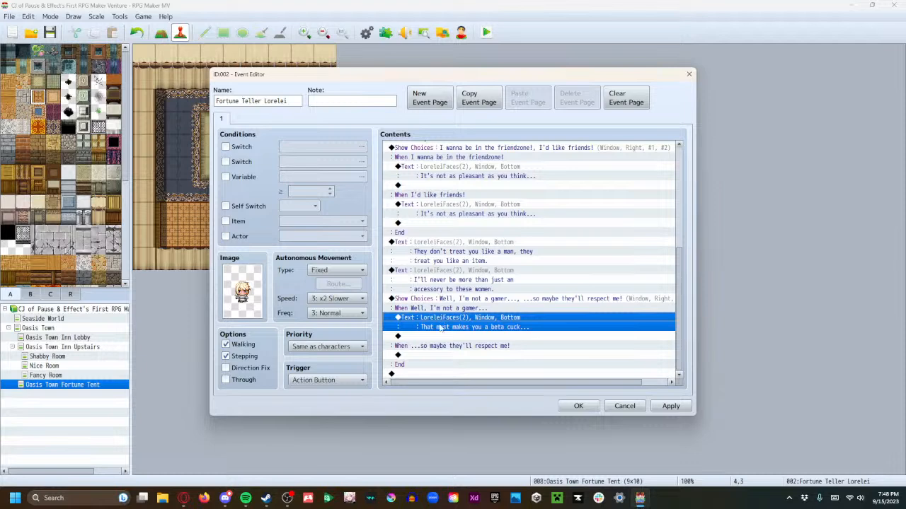
click(429, 357)
key(ctrl+v)
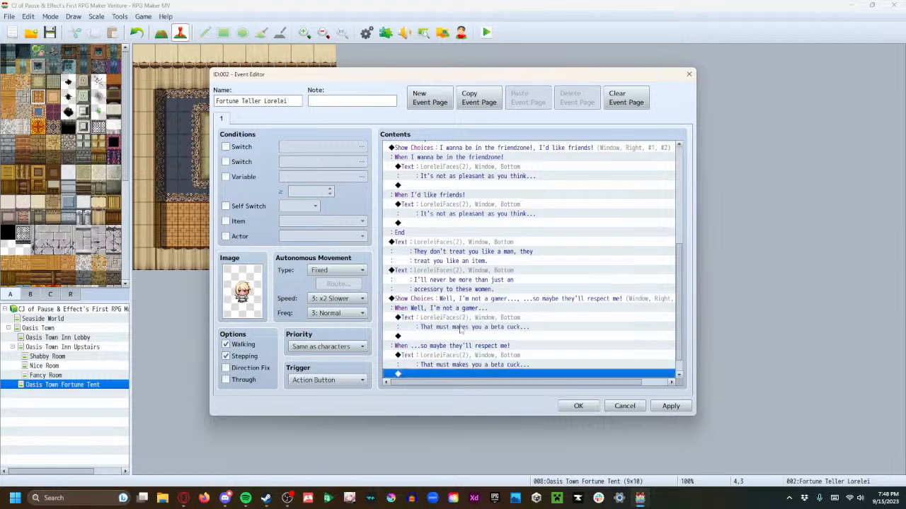
After the choices, add the message "You see, that's the difference between you and me, Denny." with the first LoreleiFaces face
scroll(459, 333, down, 1)
click(439, 374)
double_click(438, 374)
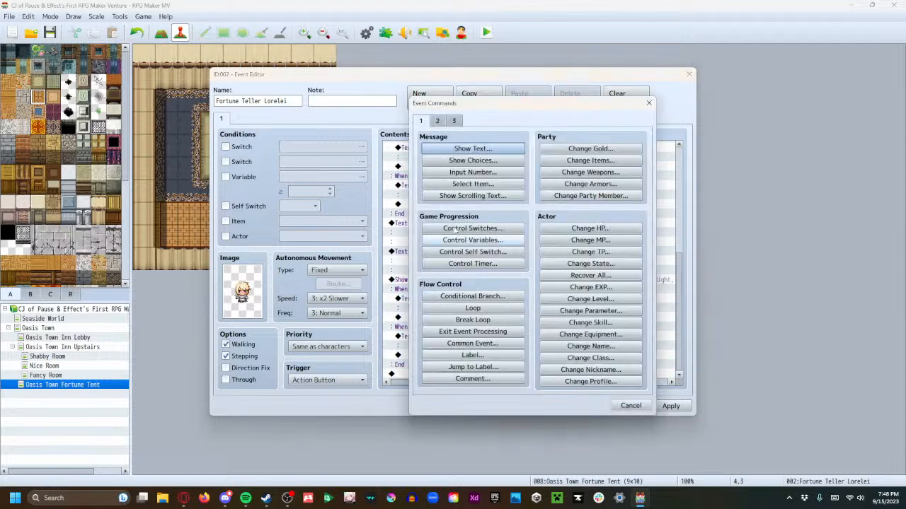
click(472, 149)
double_click(426, 247)
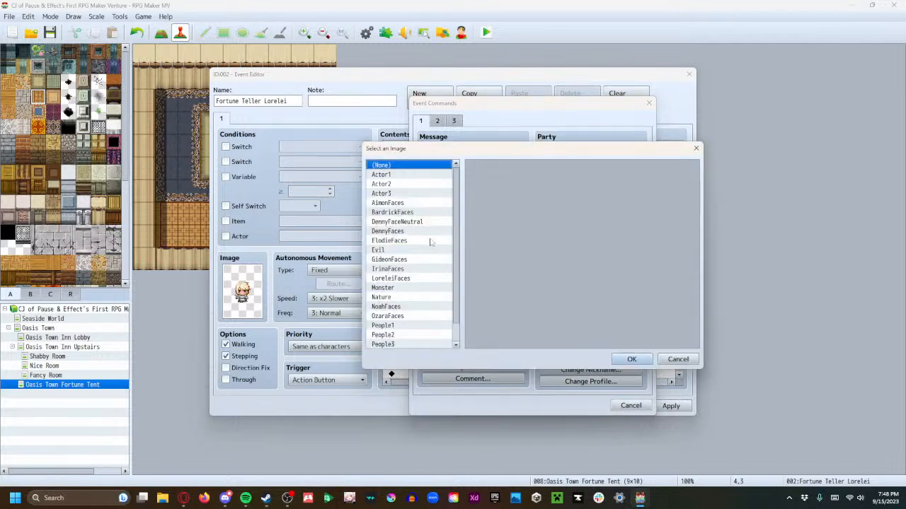
click(410, 279)
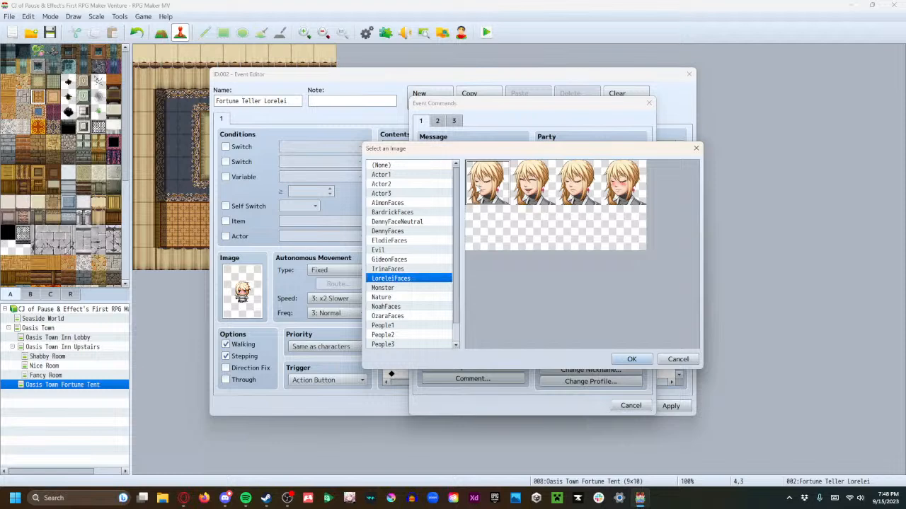
click(632, 358)
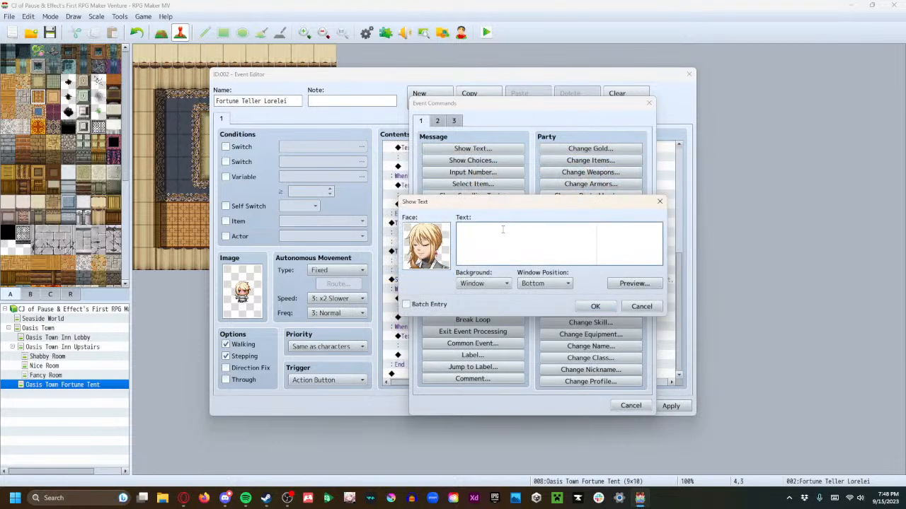
text(that's the difference between you)
key(Return)
text(and me, Denny.)
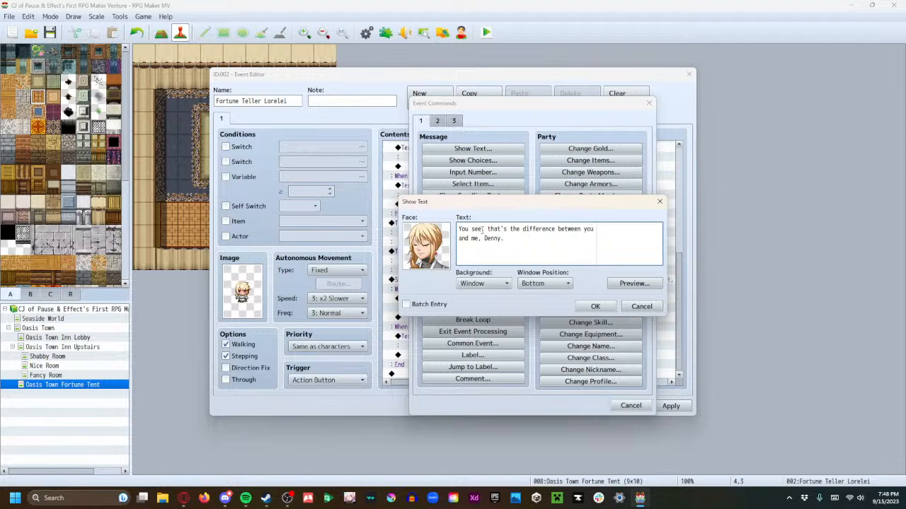
click(583, 310)
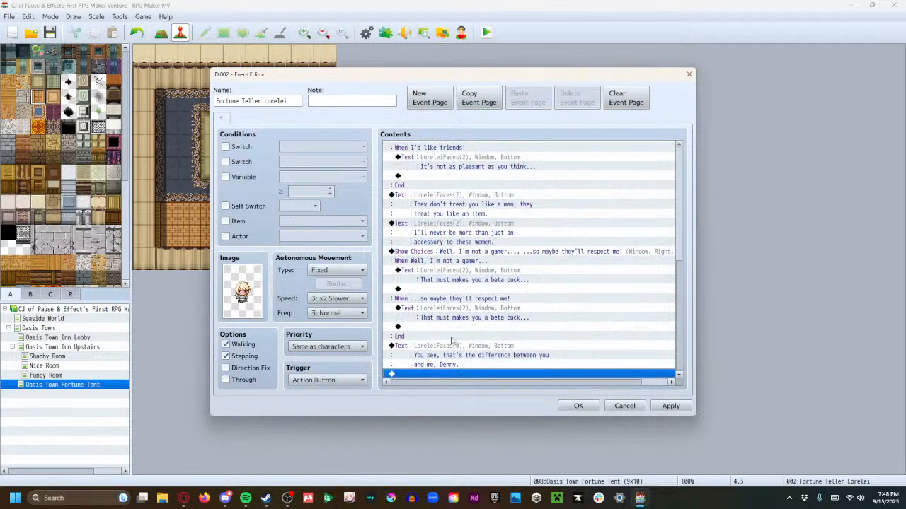
Add the message "I'm an--I'm an alpha gamer..." at the event's end with the first LoreleiFaces face
double_click(429, 375)
click(463, 149)
double_click(426, 246)
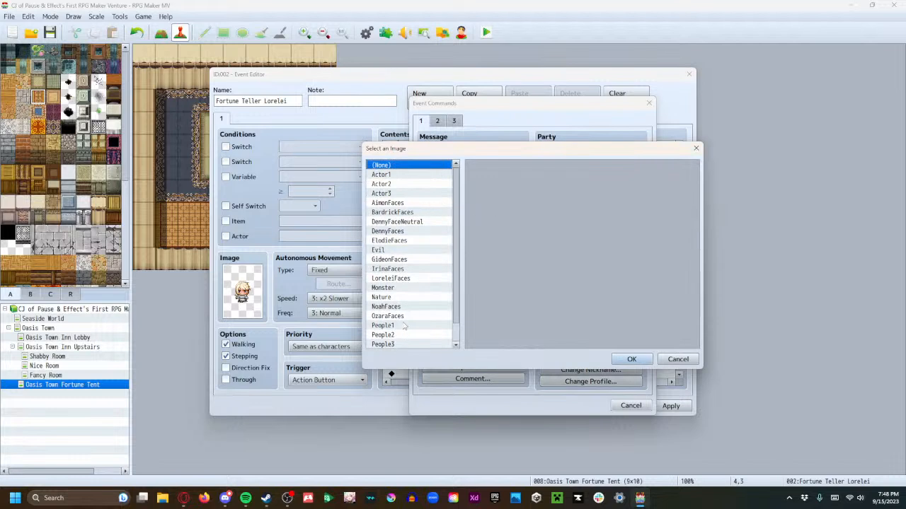
click(397, 280)
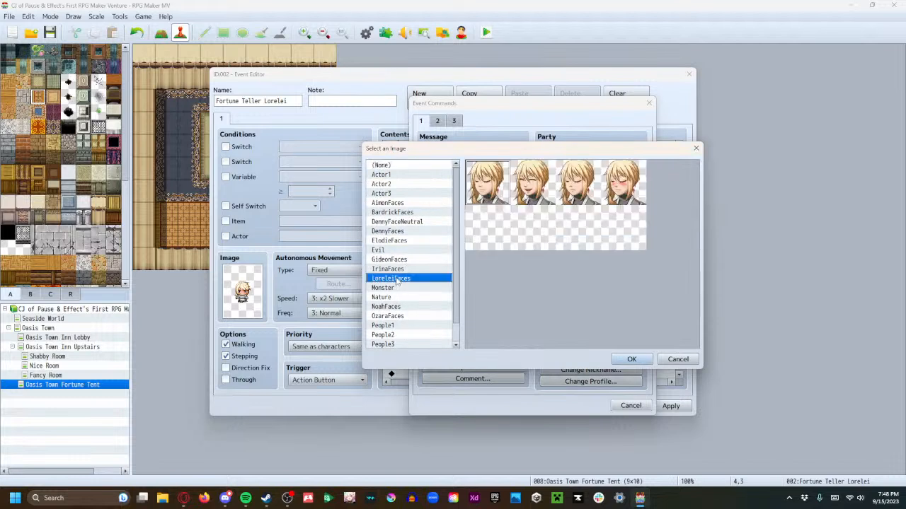
click(619, 361)
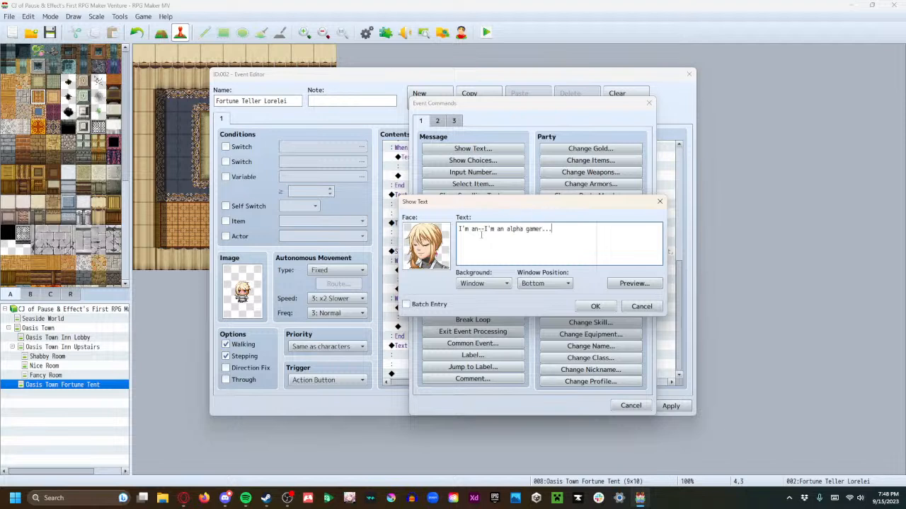
click(598, 307)
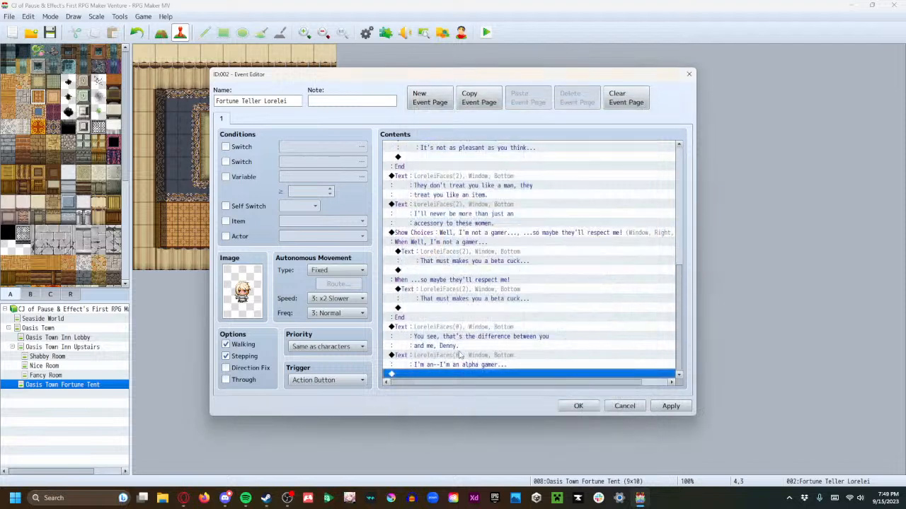
Add a faceless narration message reading "You can see she's desperately trying to stifle her laughter." at the end of the event
double_click(422, 375)
click(468, 149)
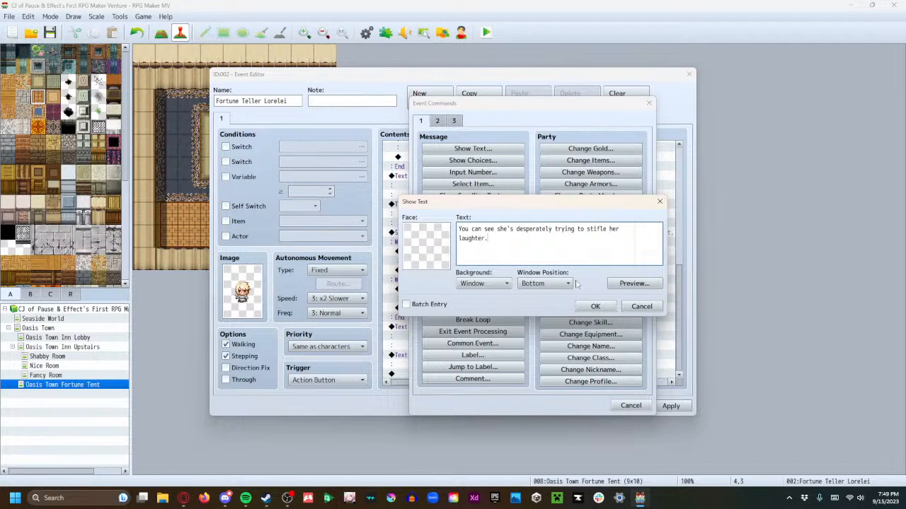
click(595, 306)
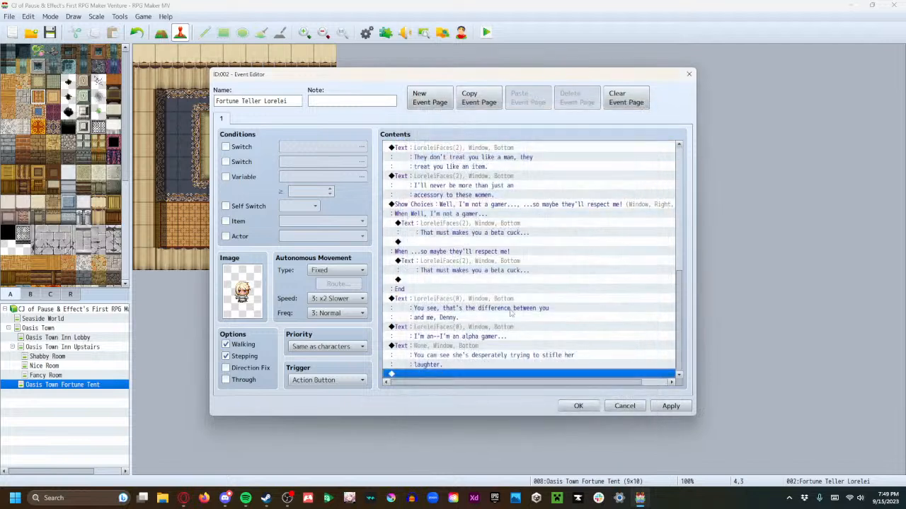
Add the message "Anyways...where...where we droppin', boys?" at the event's end with the second LoreleiFaces face, and save the event
double_click(441, 376)
click(472, 148)
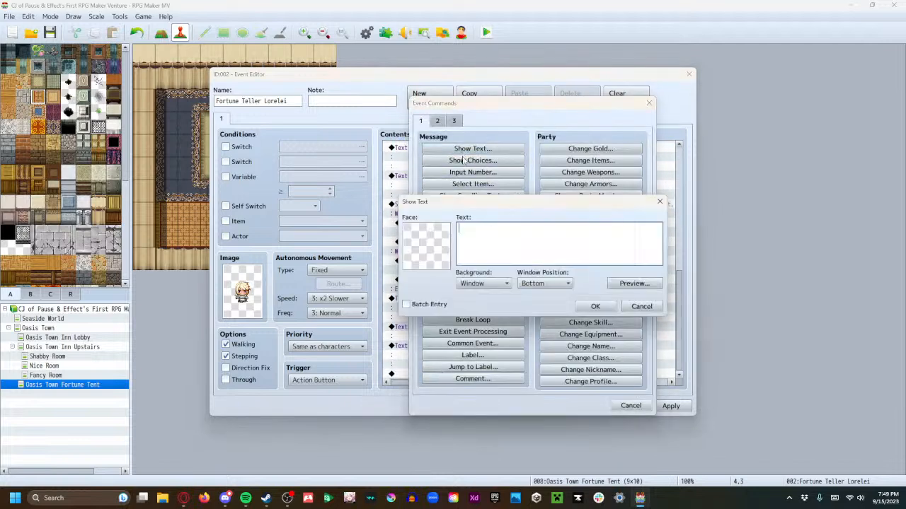
double_click(436, 232)
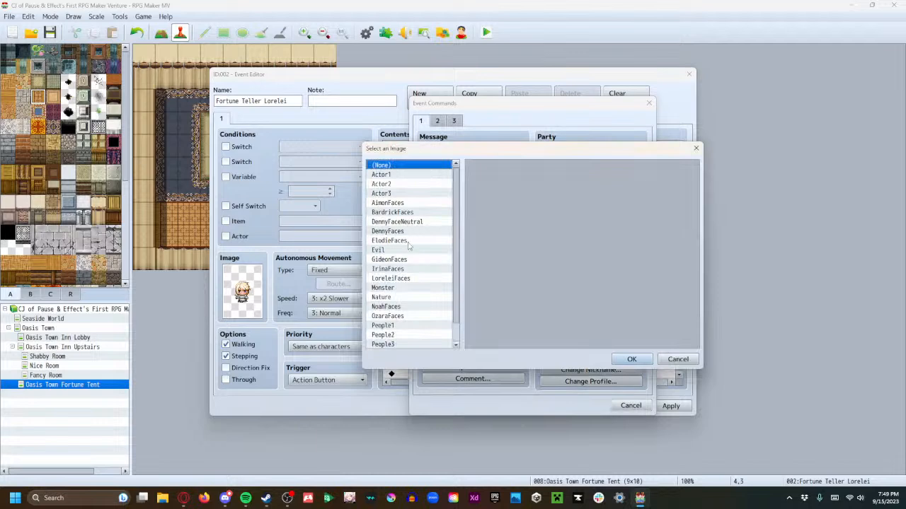
click(411, 278)
click(528, 207)
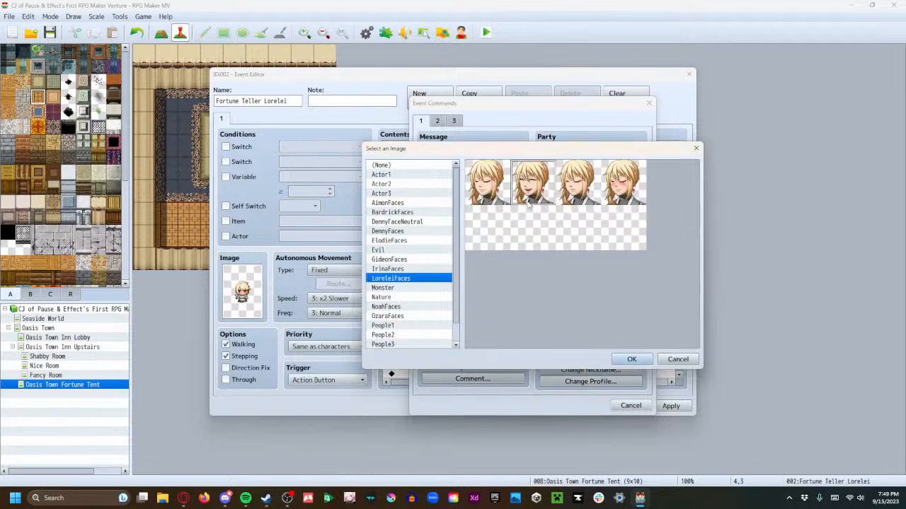
click(632, 359)
click(495, 259)
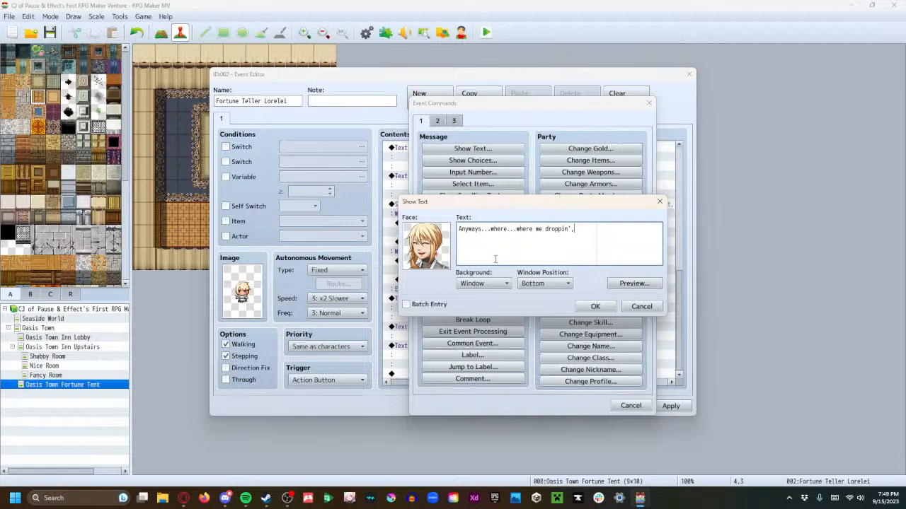
click(595, 306)
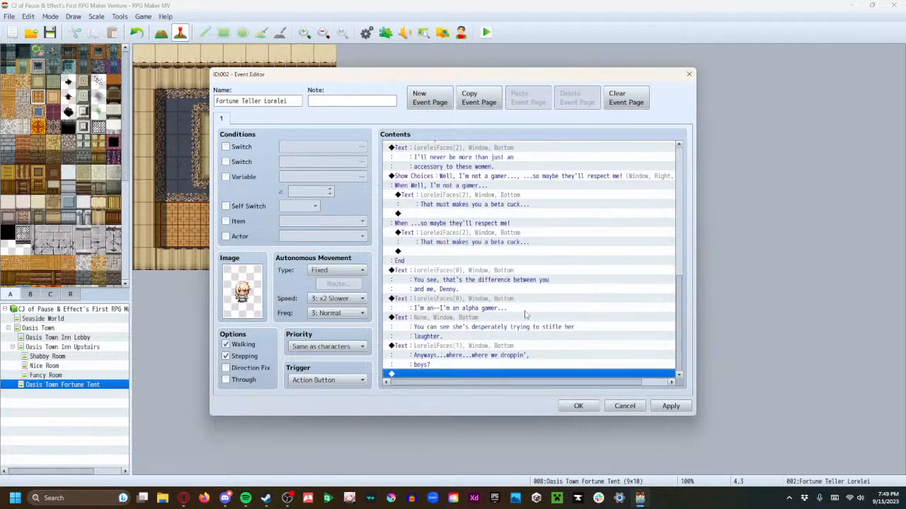
click(676, 407)
click(578, 405)
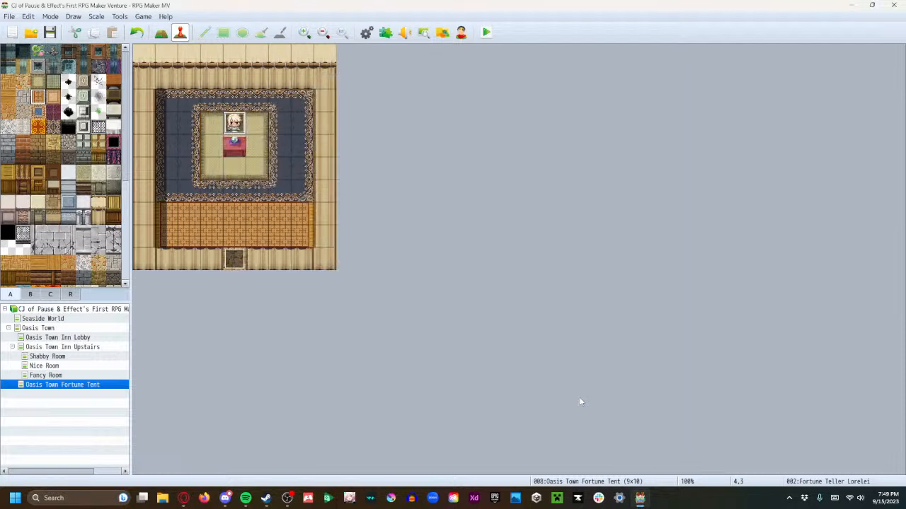
Launch a playtest, saving the changes to the game, and start the game from its title screen
click(486, 33)
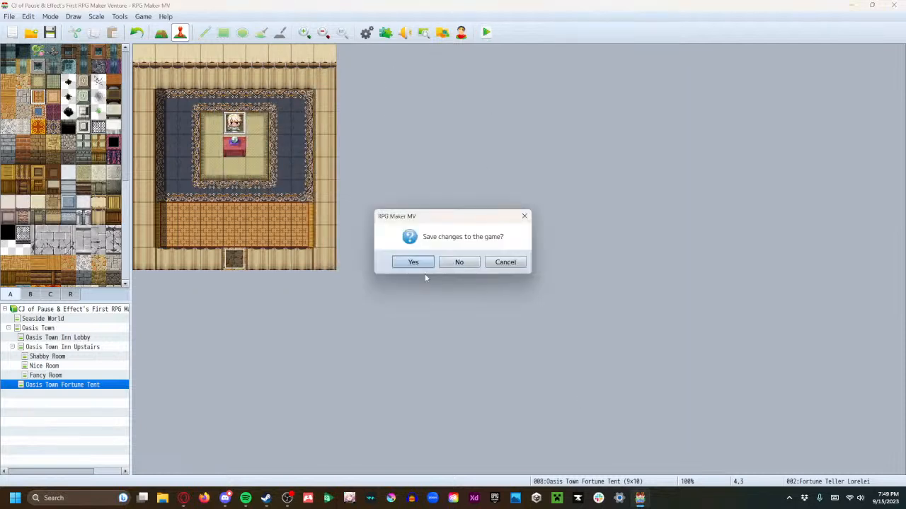
click(418, 264)
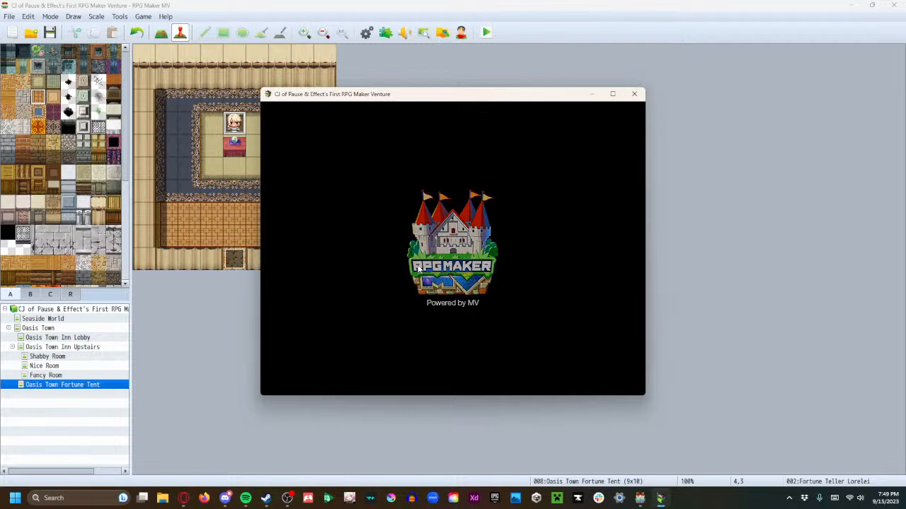
key(Return)
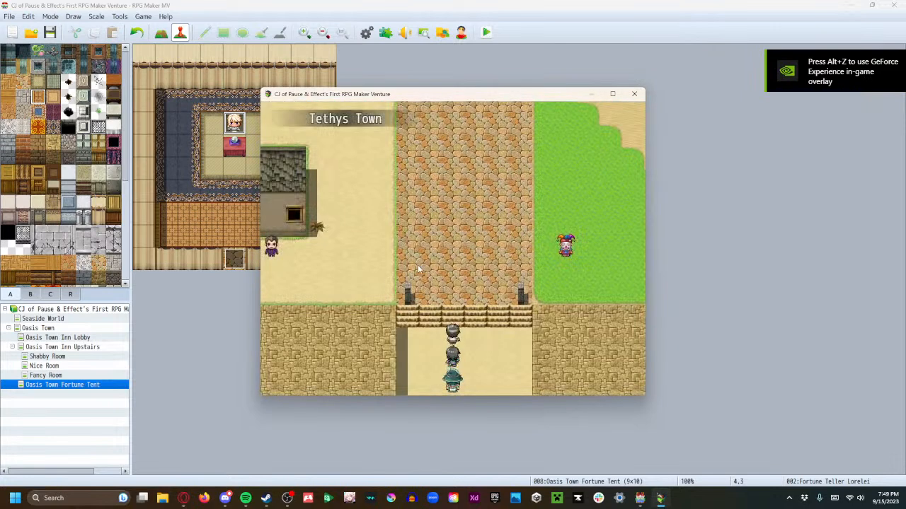
Walk the party past the inn into the fortune tent and up beside the fortune teller
key(Left)
key(Up)
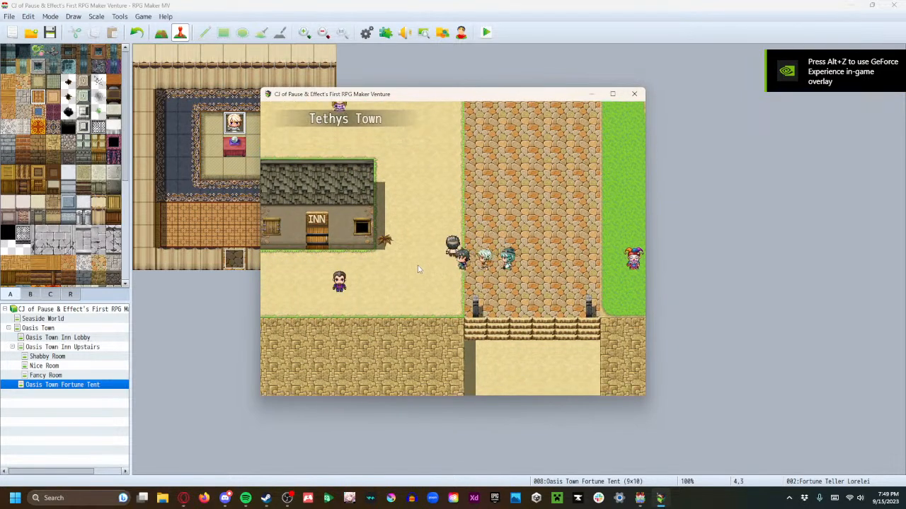
key(Left)
key(Up)
key(Left)
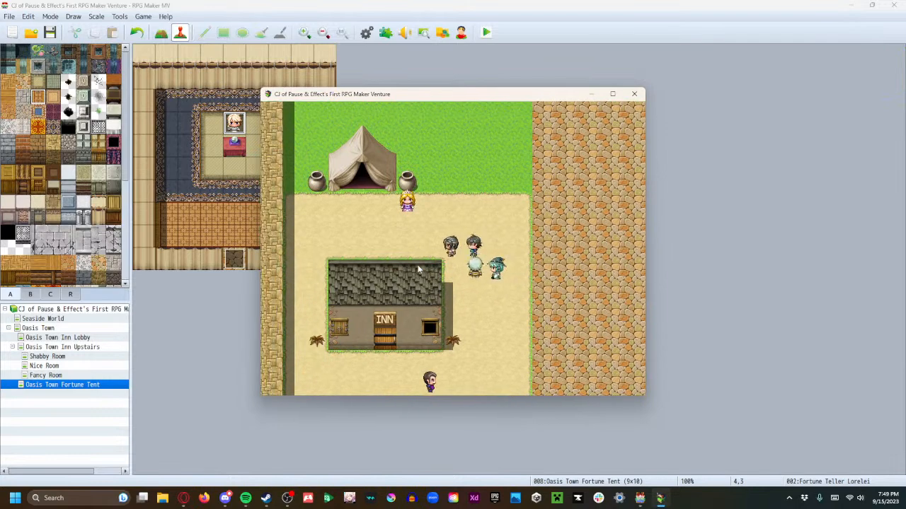
key(Up)
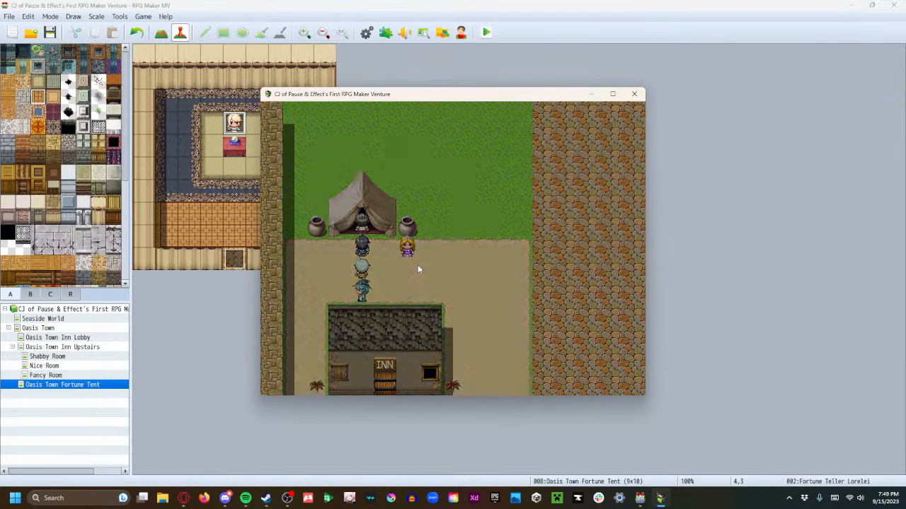
key(Up)
key(Right)
key(Up)
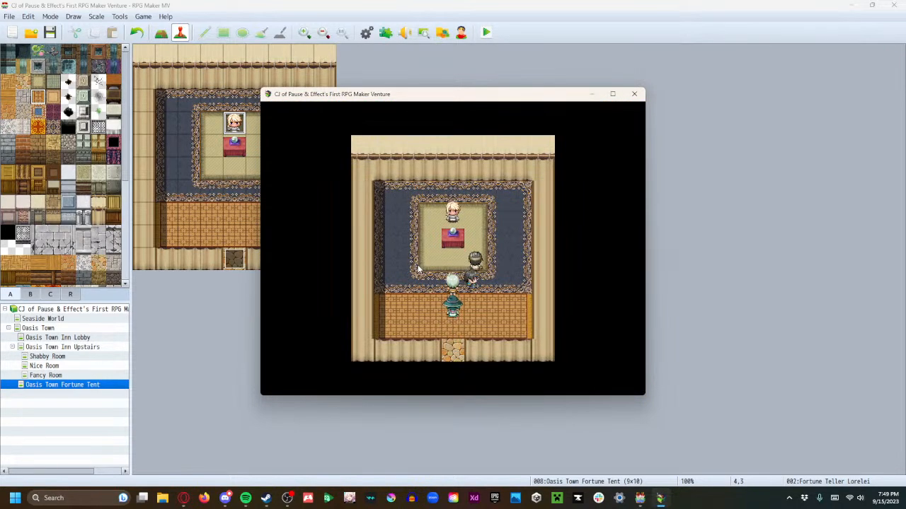
key(Left)
Talk to the fortune teller and answer her chairs remark with "...nor a tower.", continuing to the friendzone question
key(Return)
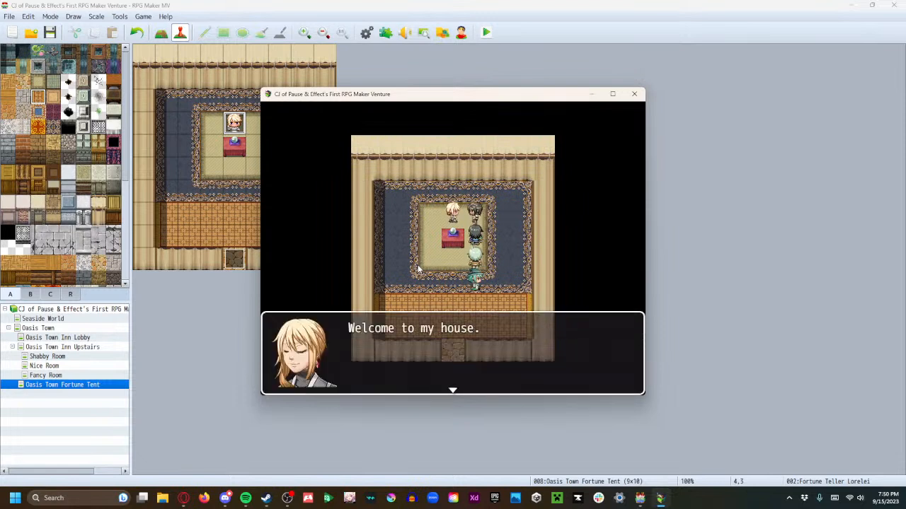
key(Return)
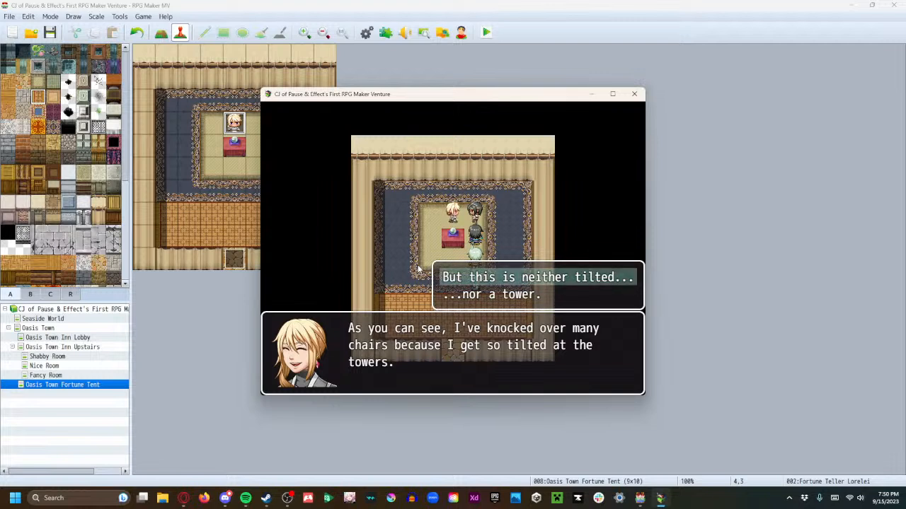
key(Down)
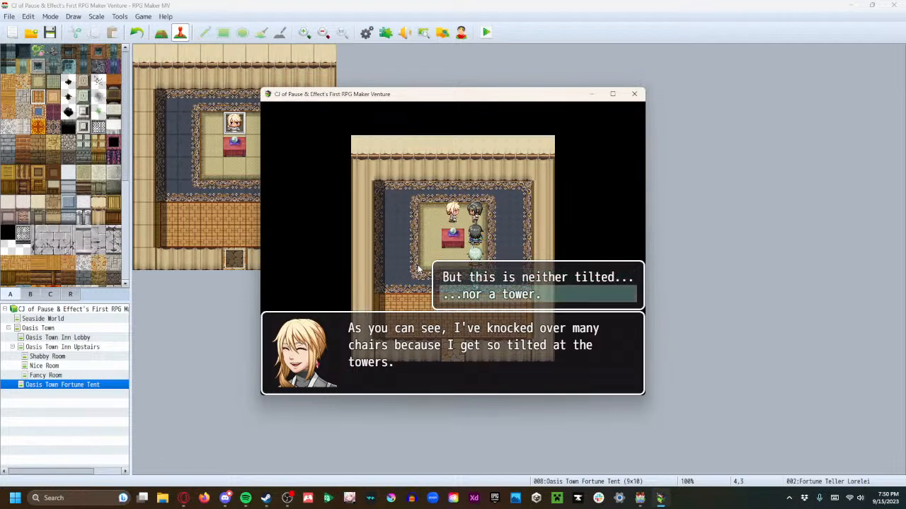
key(Return)
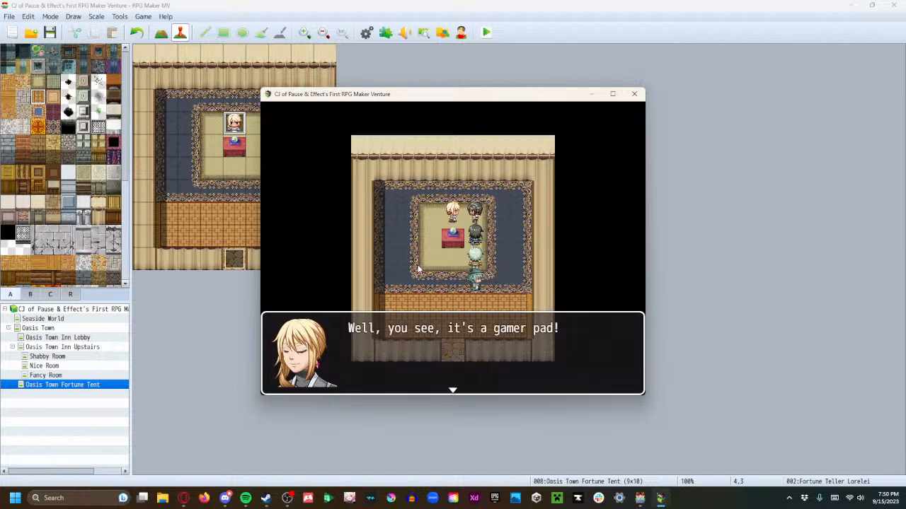
key(Return)
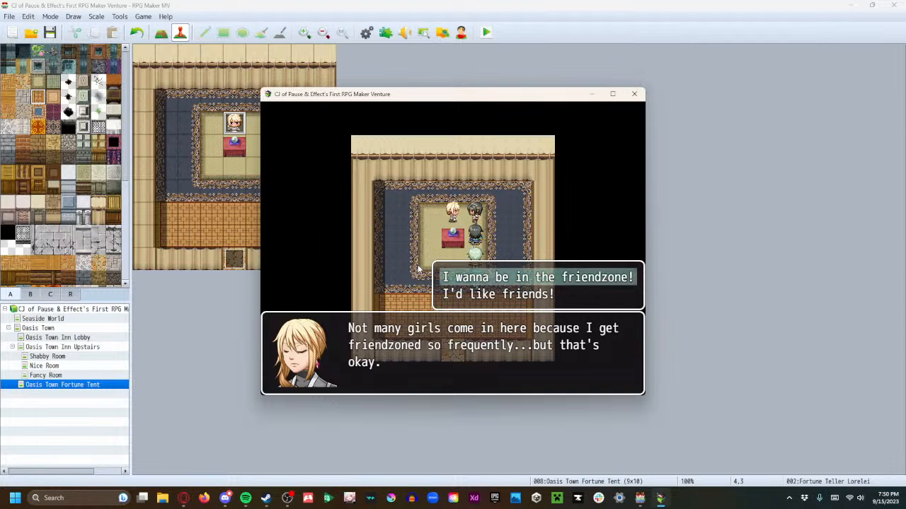
Answer "I wanna be in the friendzone!", read on, and choose "...so maybe they'll respect me!" at the following question
key(Down)
key(Up)
key(Return)
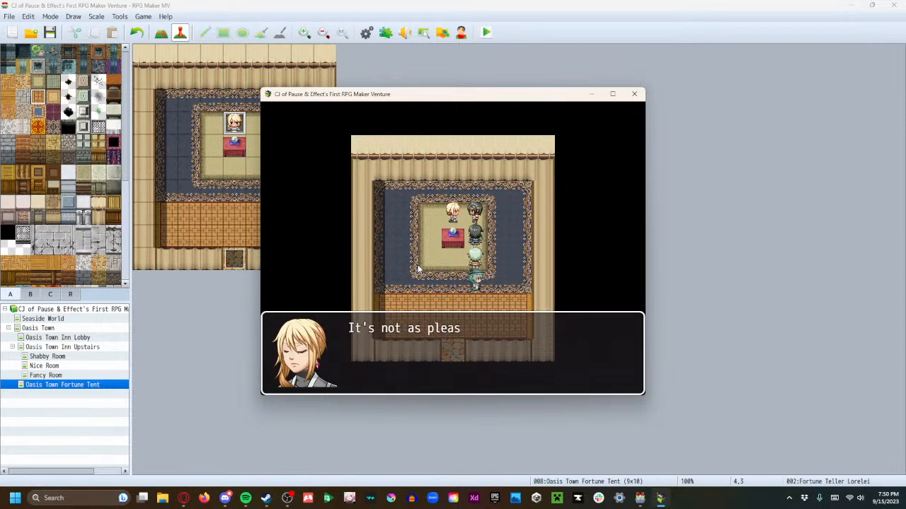
key(Return)
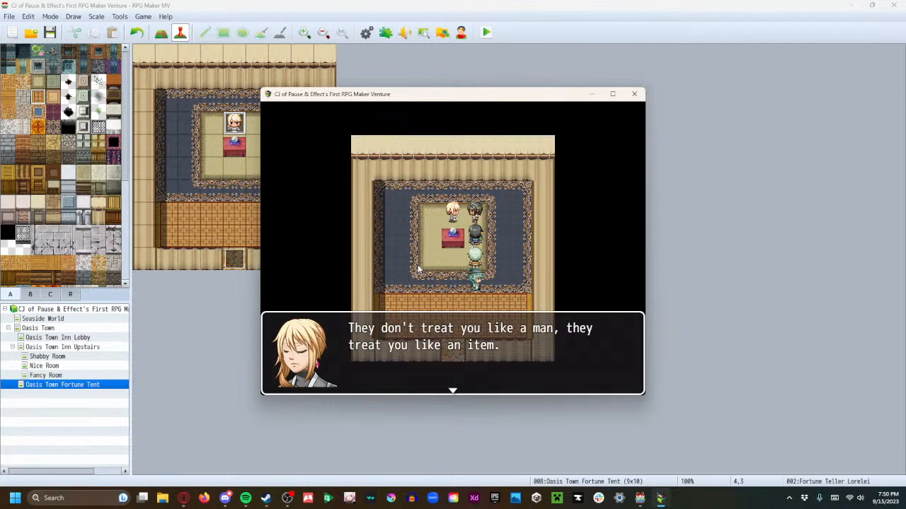
key(Return)
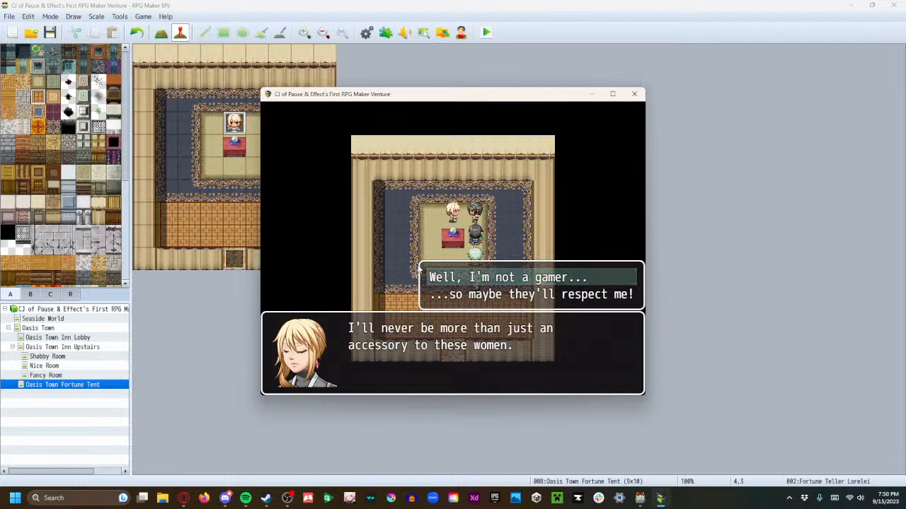
key(Down)
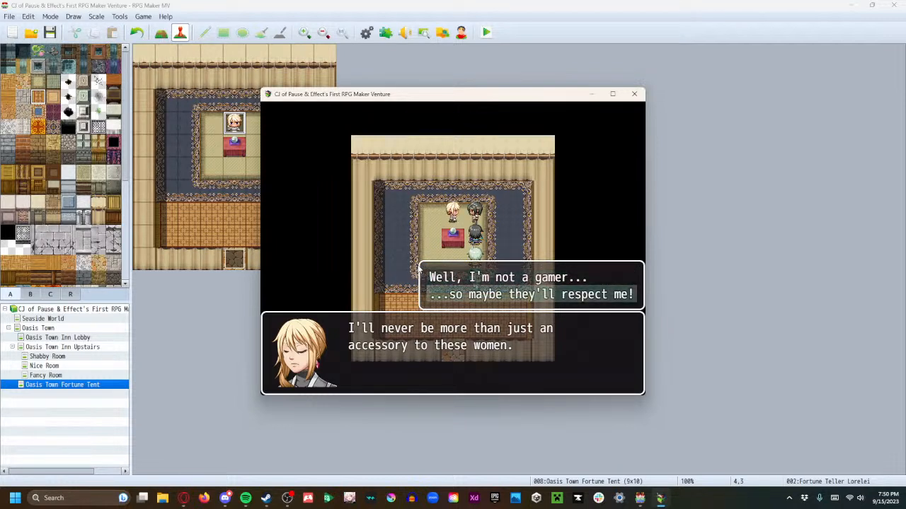
key(Return)
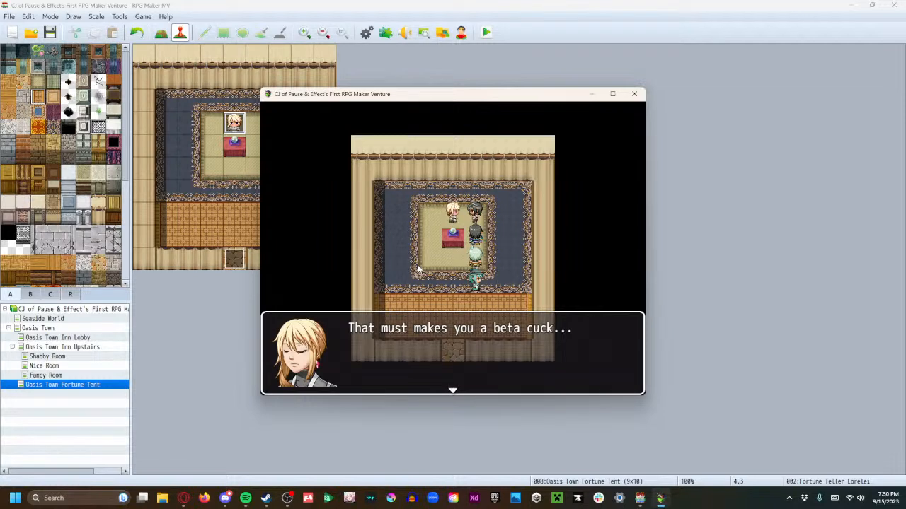
Read through the rest of the fortune teller's dialogue to its end and close the playtest
key(Return)
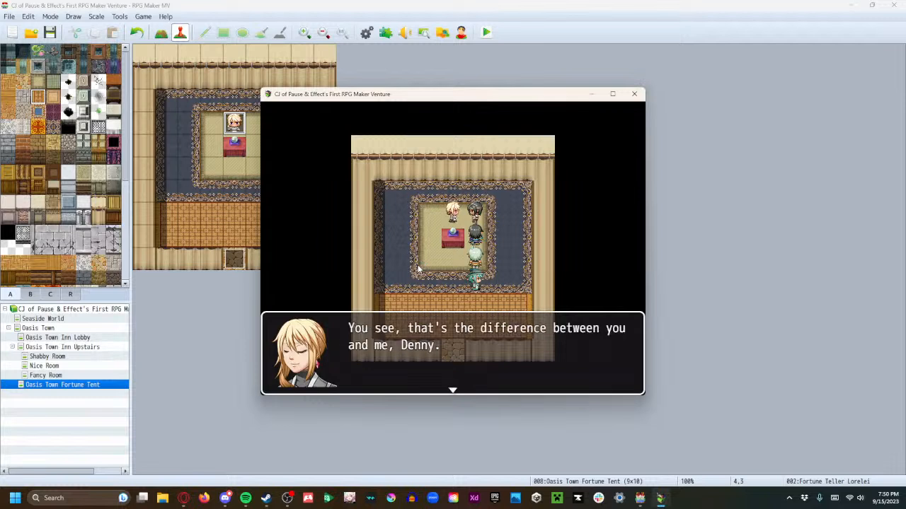
key(Return)
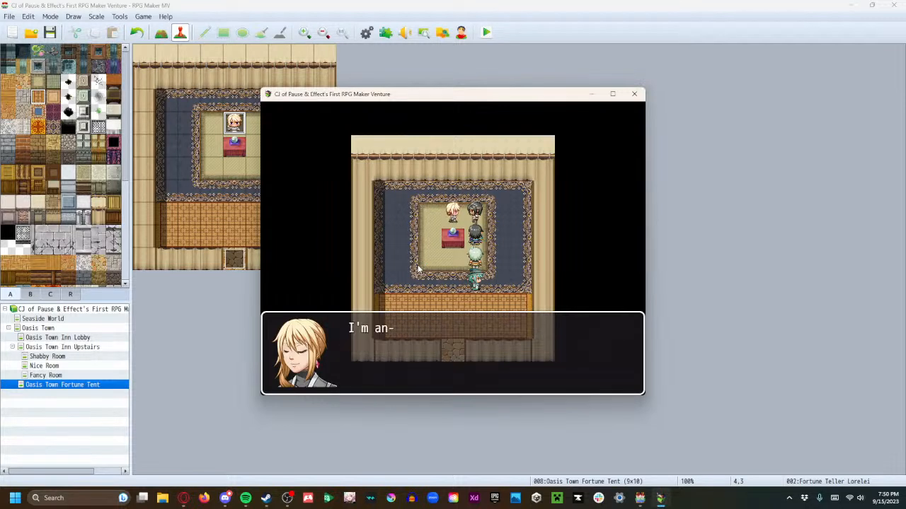
key(Return)
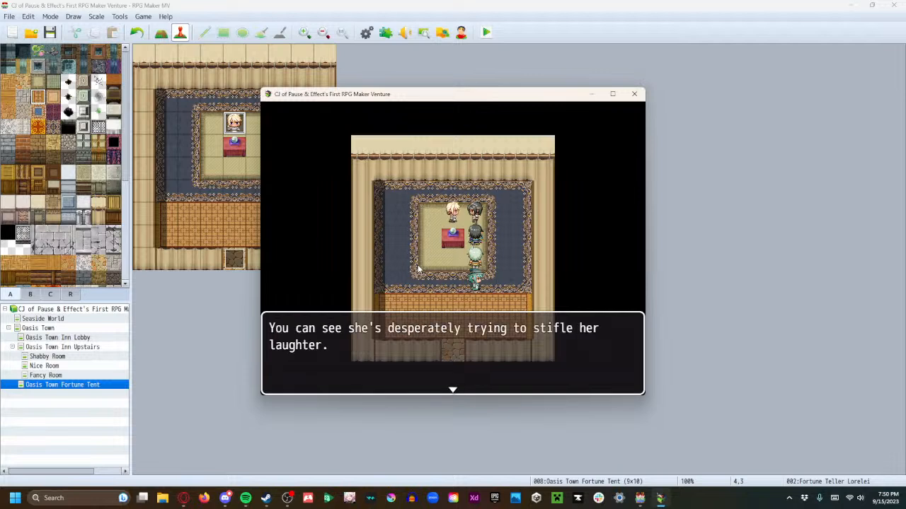
key(Return)
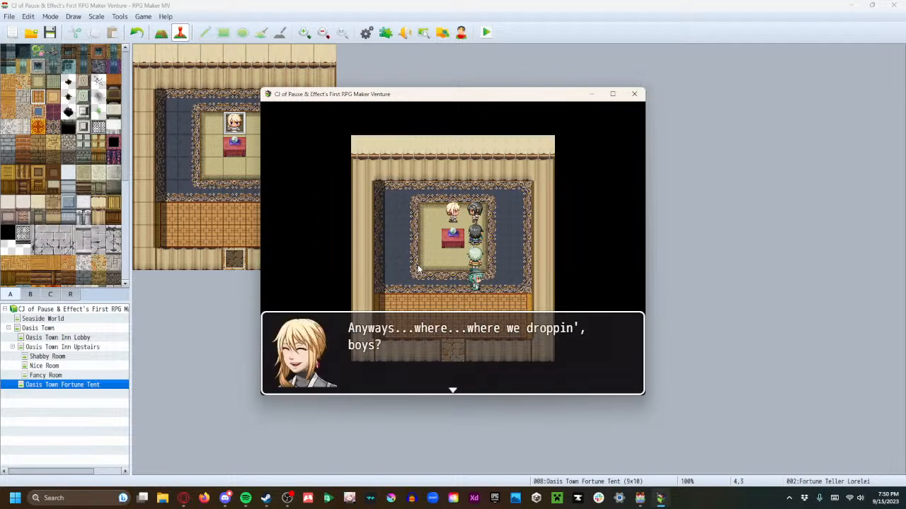
key(Return)
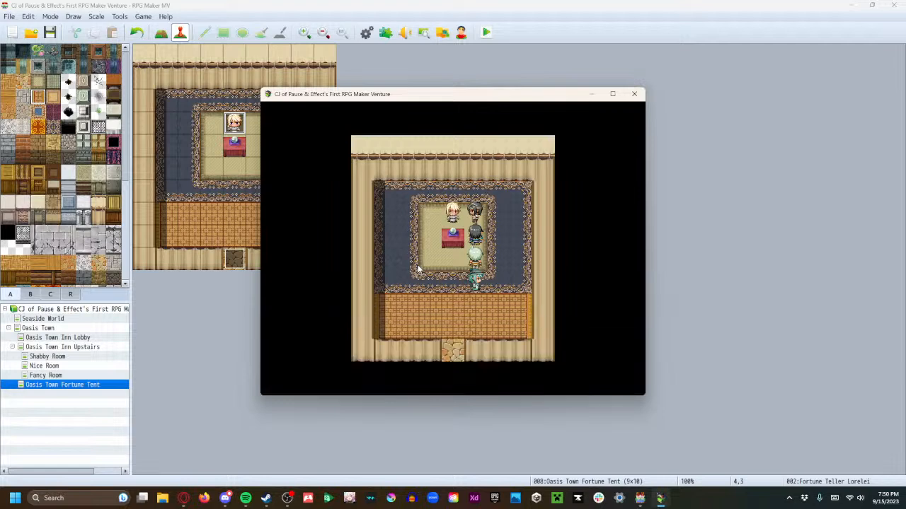
click(637, 93)
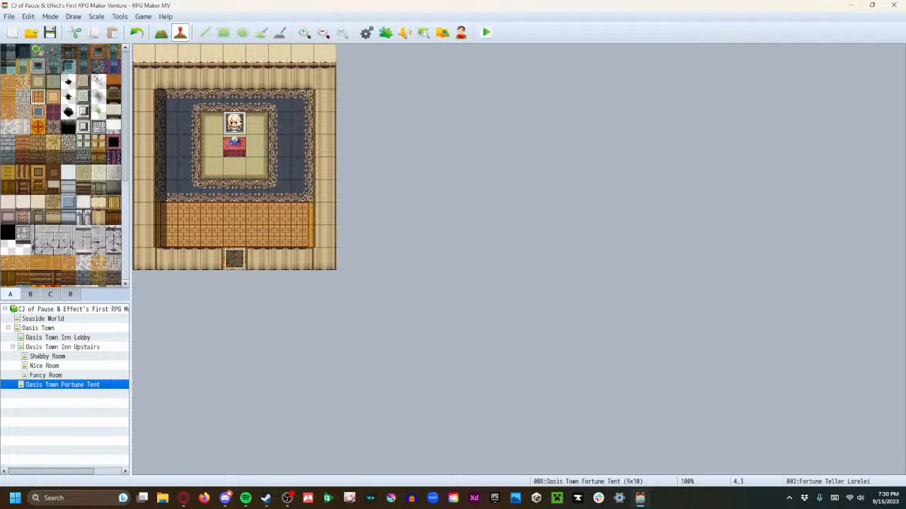
Remove the crystal ball table in front of the fortune teller from the map
click(237, 142)
click(233, 121)
key(F5)
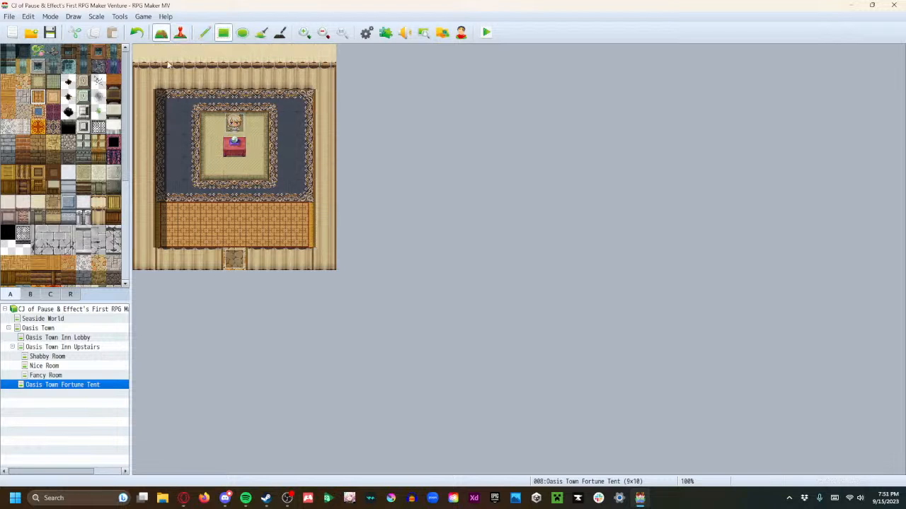
click(238, 147)
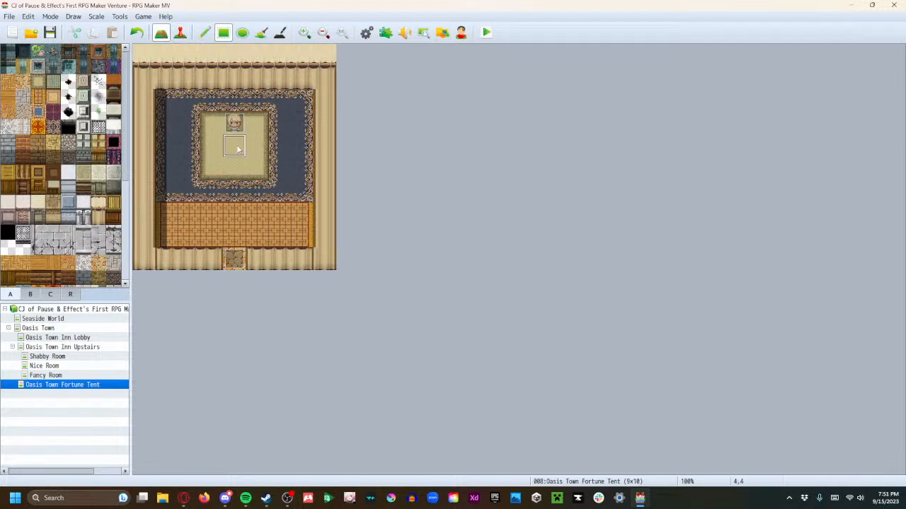
Copy the fortune teller event onto the cleared tile directly in front of her and open the copy for editing
key(F6)
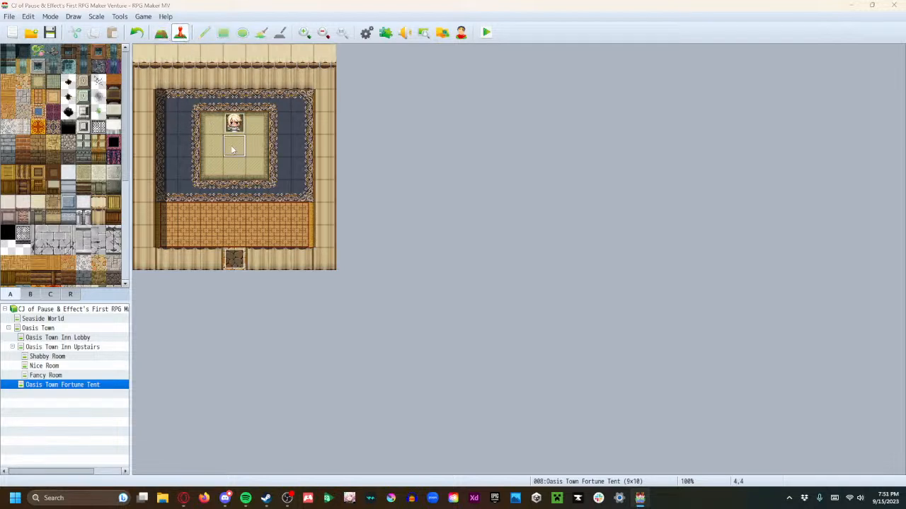
double_click(233, 147)
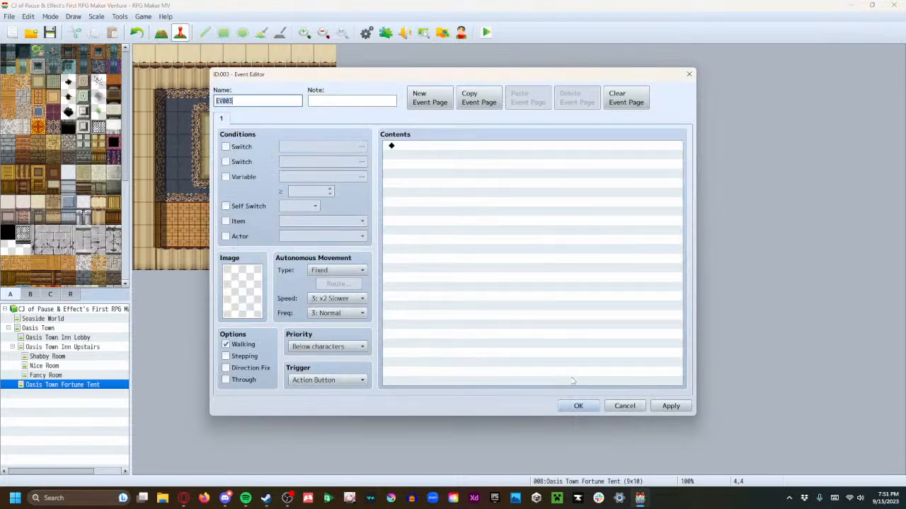
click(624, 405)
click(239, 123)
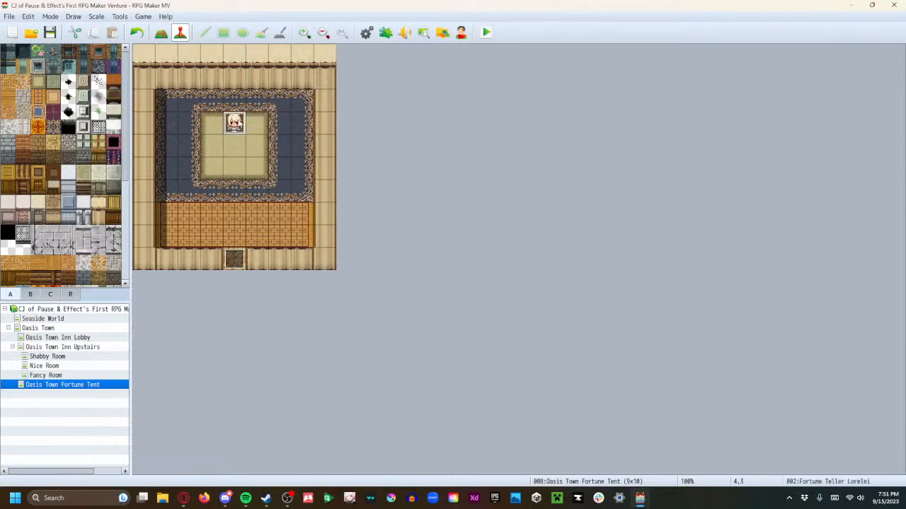
click(238, 145)
key(ctrl+v)
double_click(237, 146)
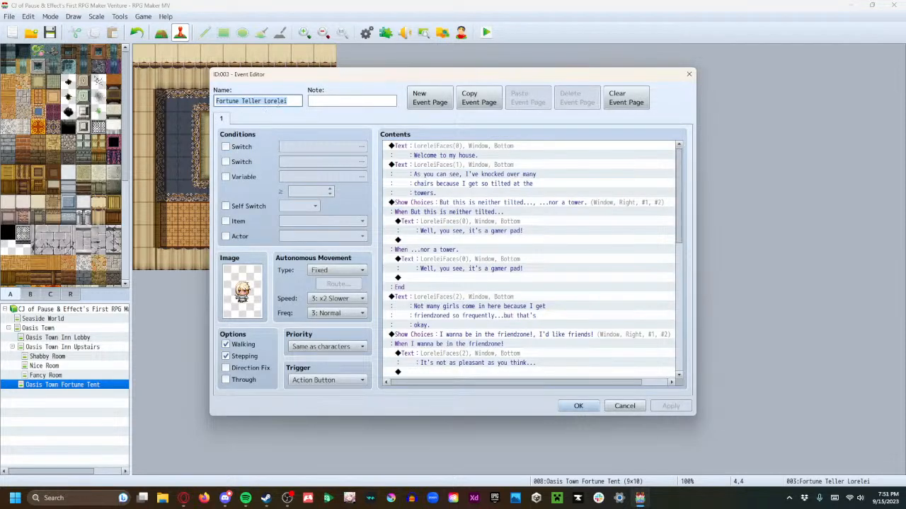
Rename the copied event as Fortune Teller Table and give it the crystal ball table image from Tileset B
text(Fort)
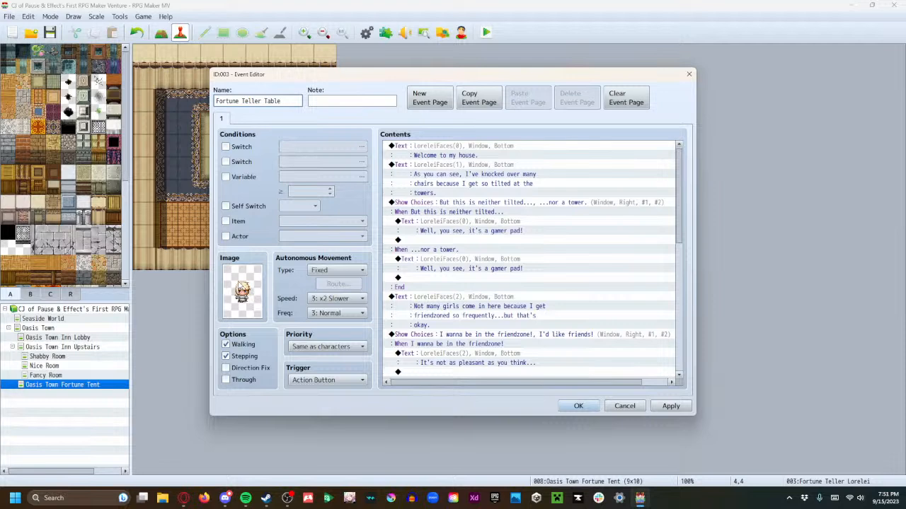
double_click(240, 283)
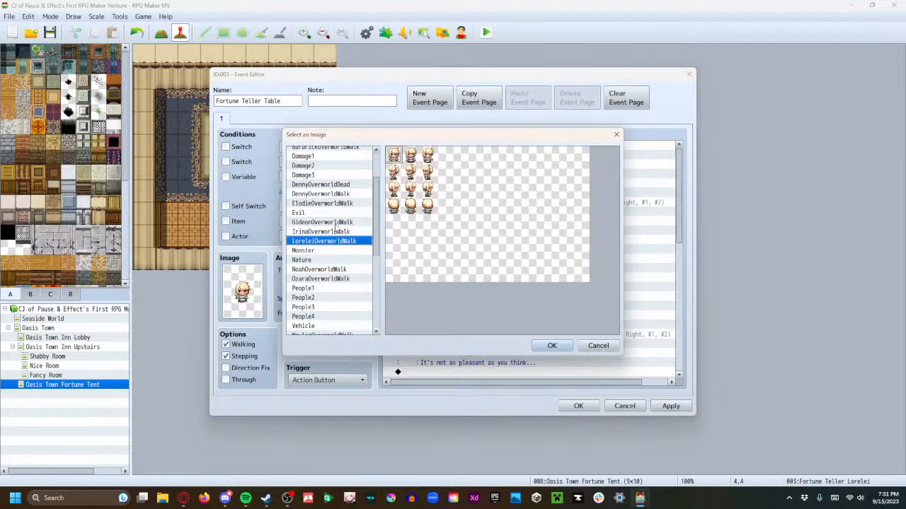
scroll(334, 240, down, 3)
scroll(333, 273, down, 3)
click(317, 322)
click(314, 331)
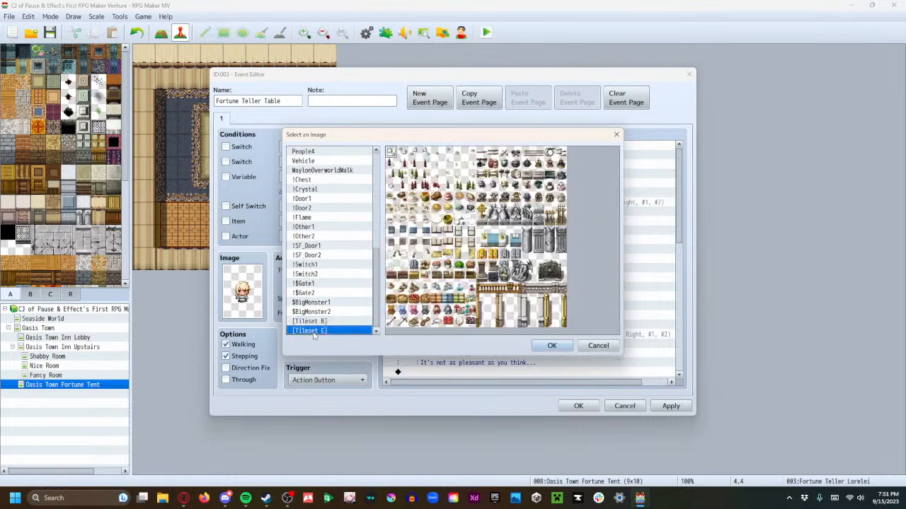
click(314, 322)
click(424, 303)
click(552, 346)
click(669, 406)
click(579, 406)
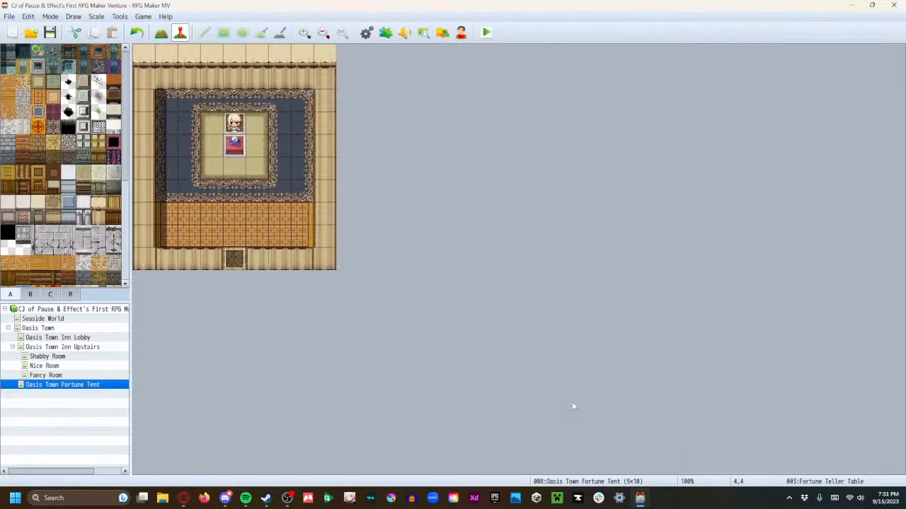
Save and playtest the game, walk around the fortune teller's table to trigger her dialogue, and close the playtest
click(487, 32)
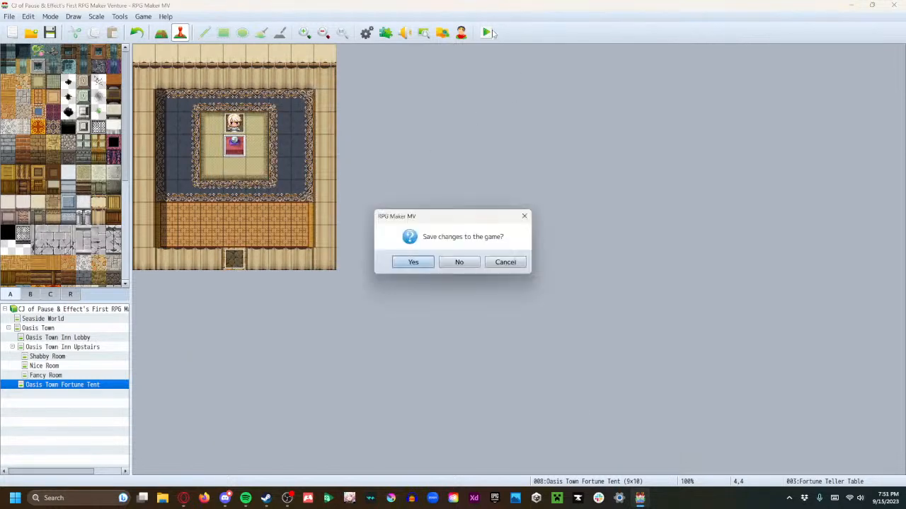
click(414, 263)
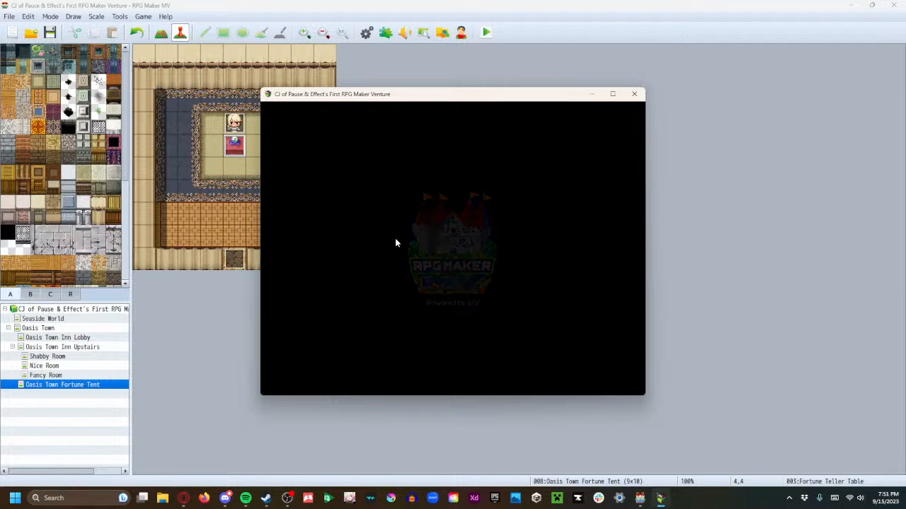
click(437, 302)
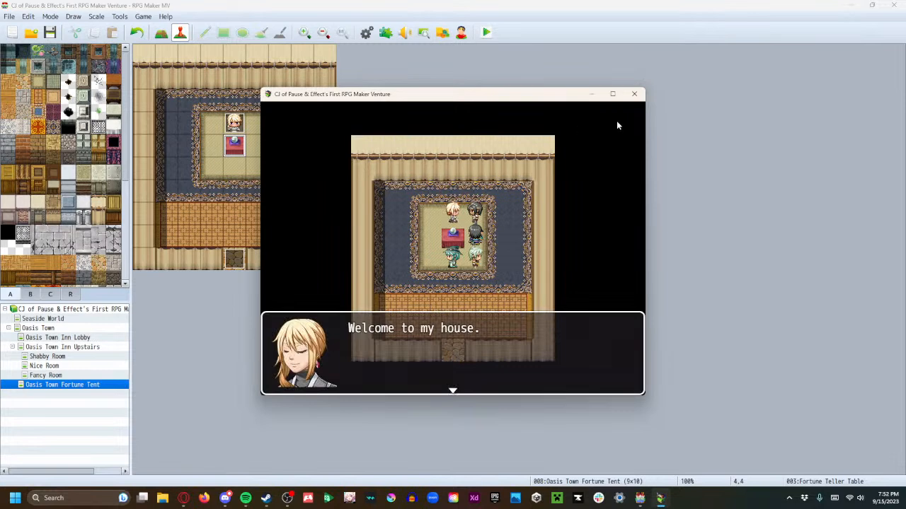
click(634, 94)
Set the Fortune Teller Table event's priority to Same as characters
double_click(231, 145)
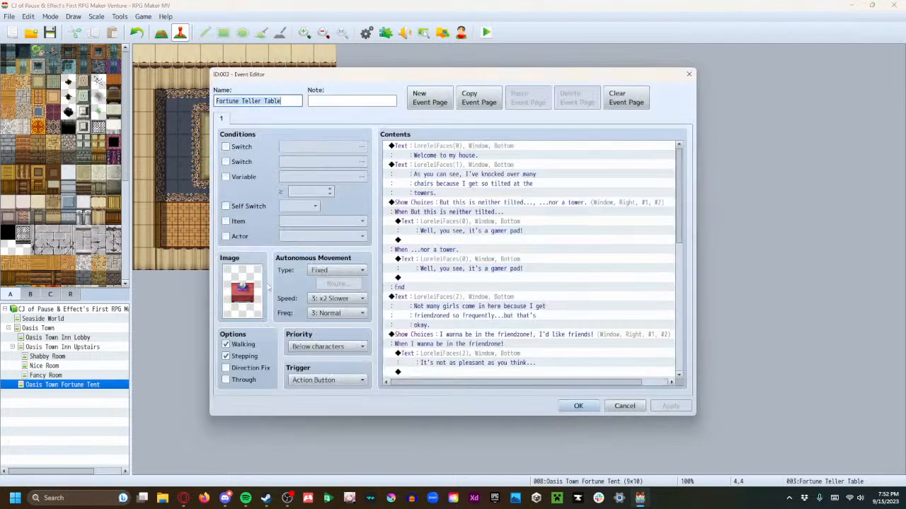
click(325, 346)
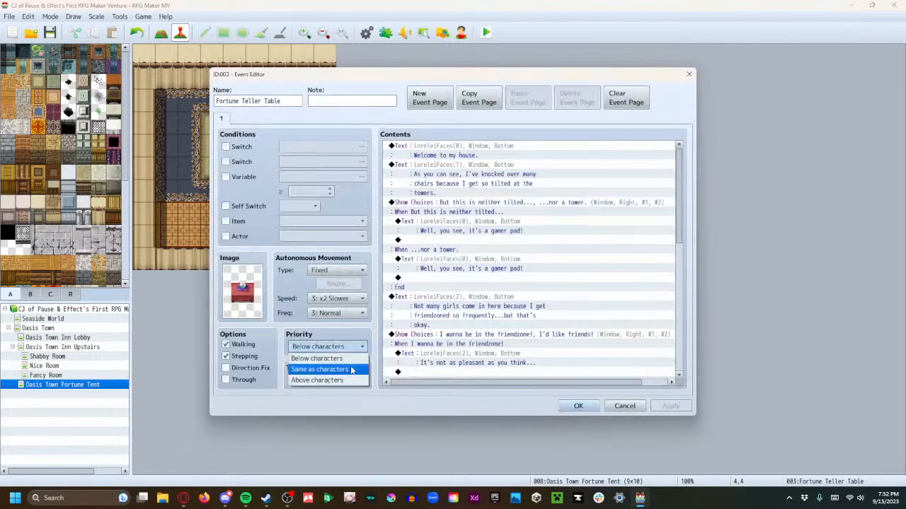
click(333, 366)
click(669, 406)
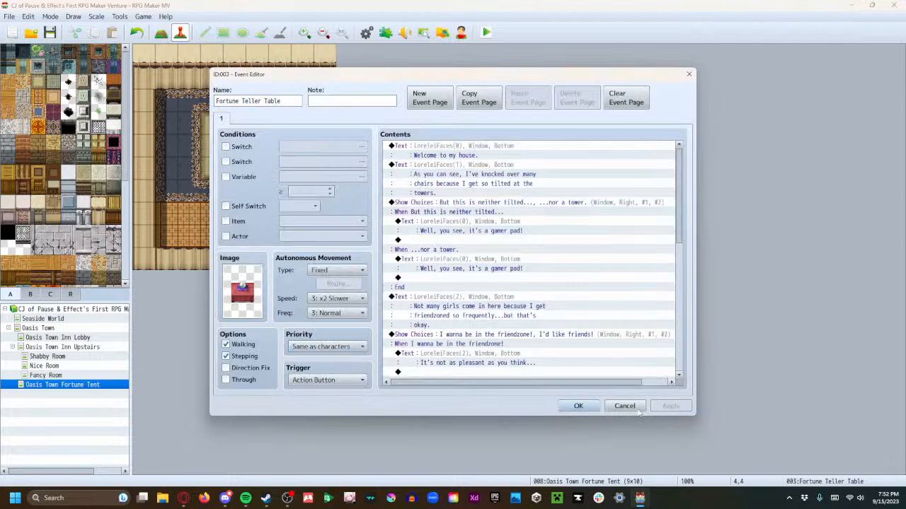
click(580, 408)
Save the game, start a playtest, and lead the party through the town into the fortune teller's tent
click(487, 32)
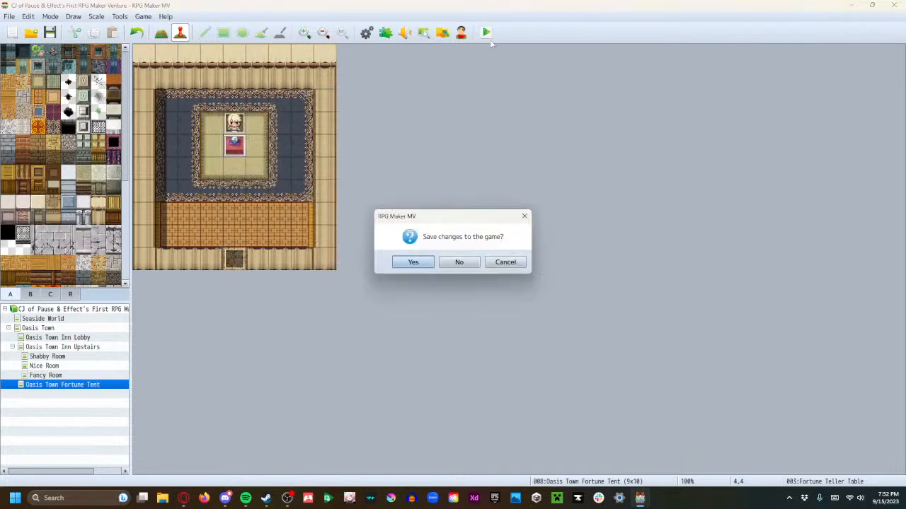
click(425, 261)
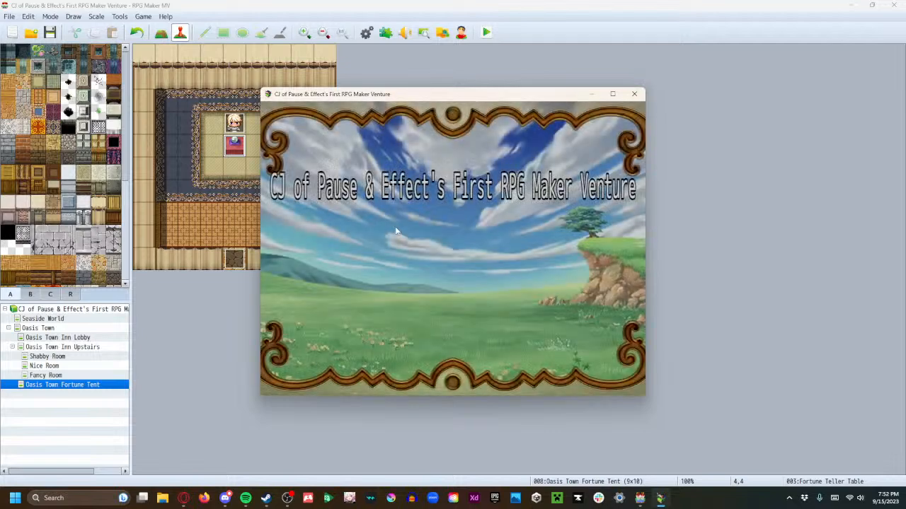
click(424, 297)
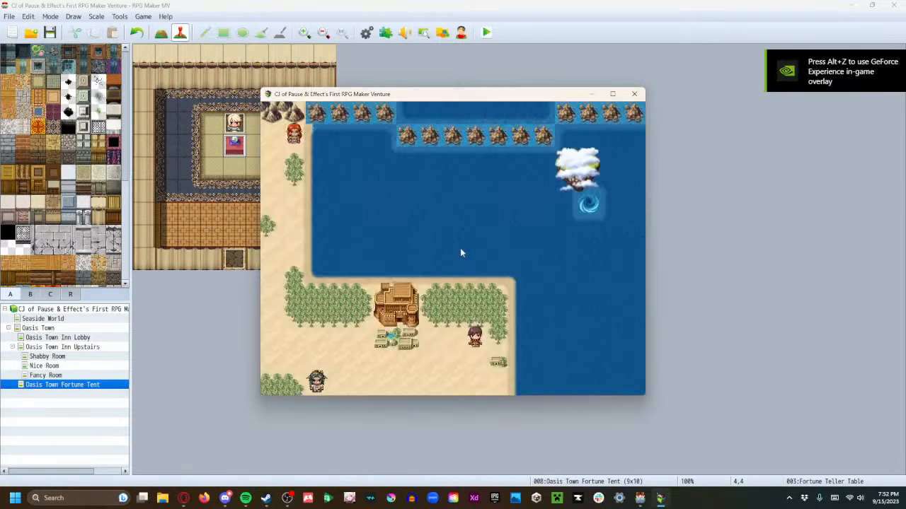
click(388, 339)
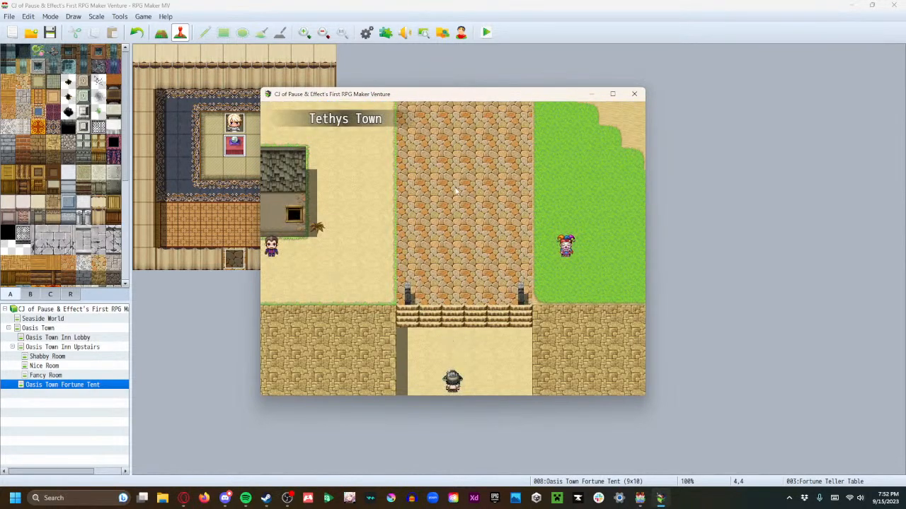
click(450, 136)
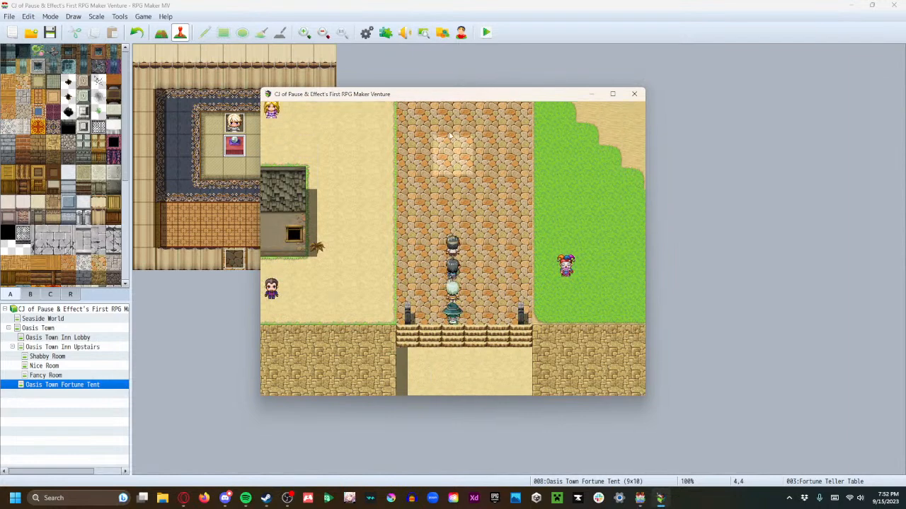
click(309, 225)
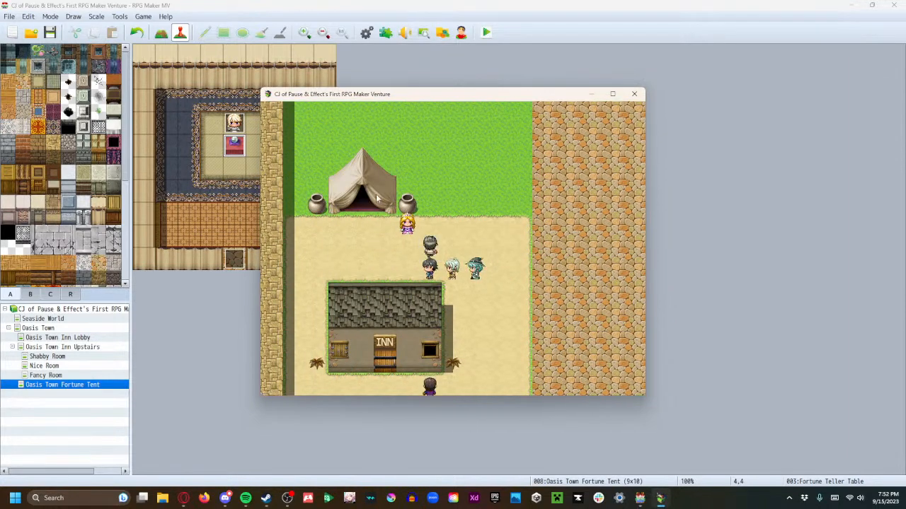
click(455, 256)
Trigger the dialogue through the table and answer "But this is neither tilted..." and "I wanna be in the friendzone!"
key(space)
click(512, 343)
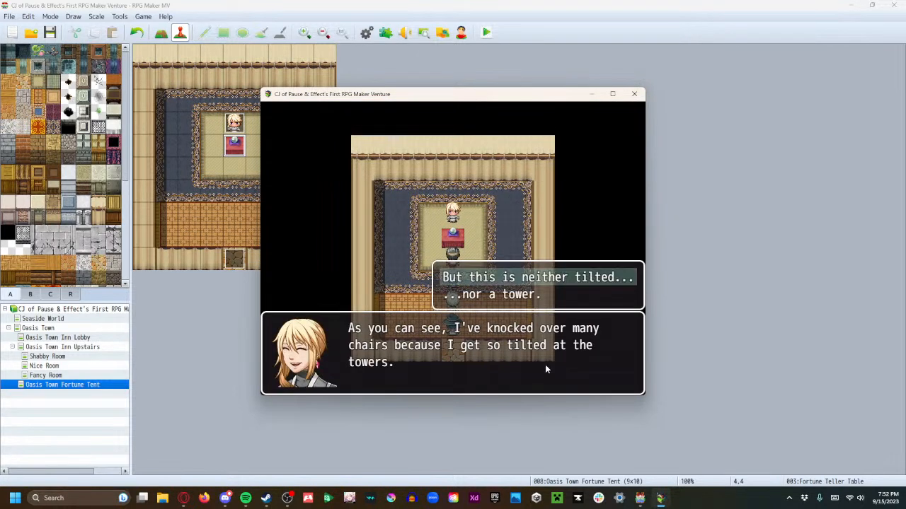
click(557, 280)
click(586, 375)
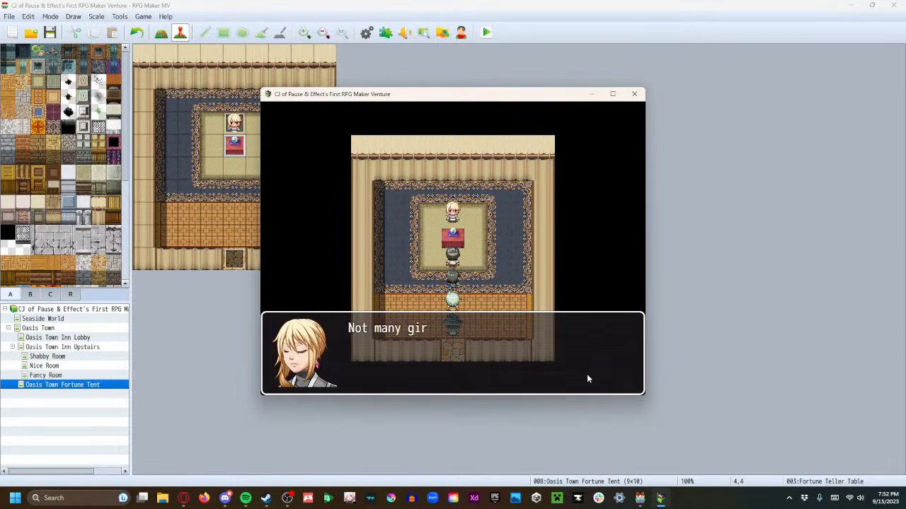
key(Return)
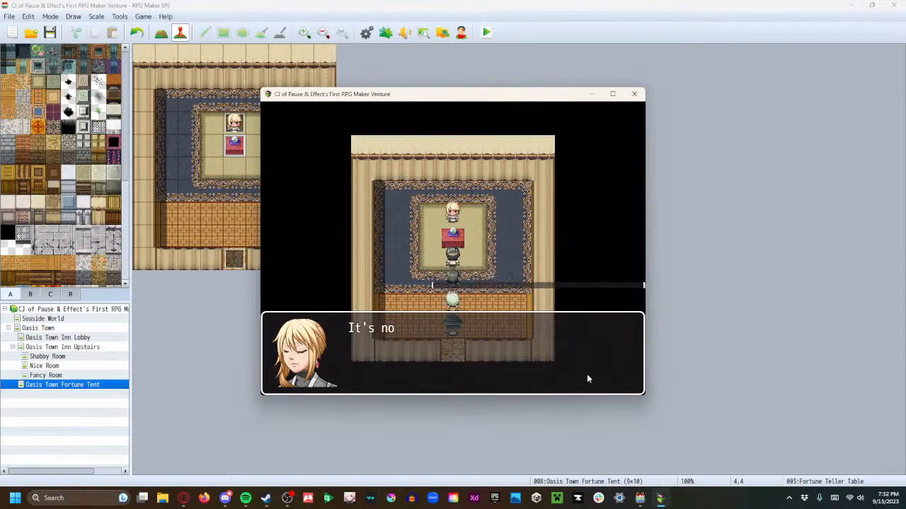
key(Return)
Read the remaining table dialogue through the "where we droppin', boys?" line and close the playtest
key(Return)
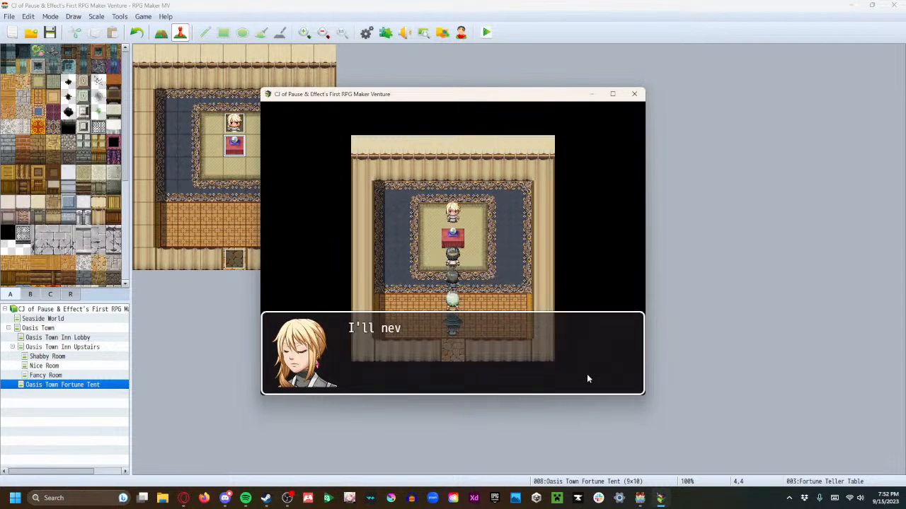
key(Return)
key(Return)
key(Return)
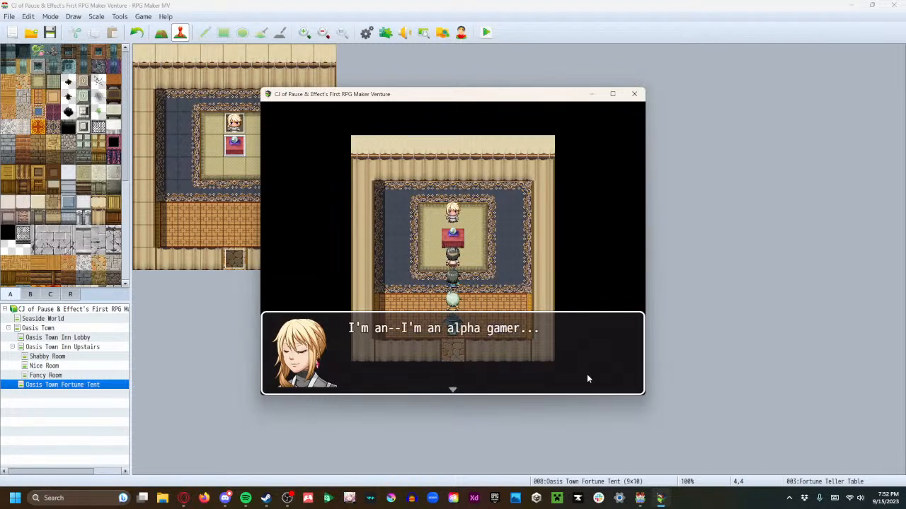
key(Return)
key(Return)
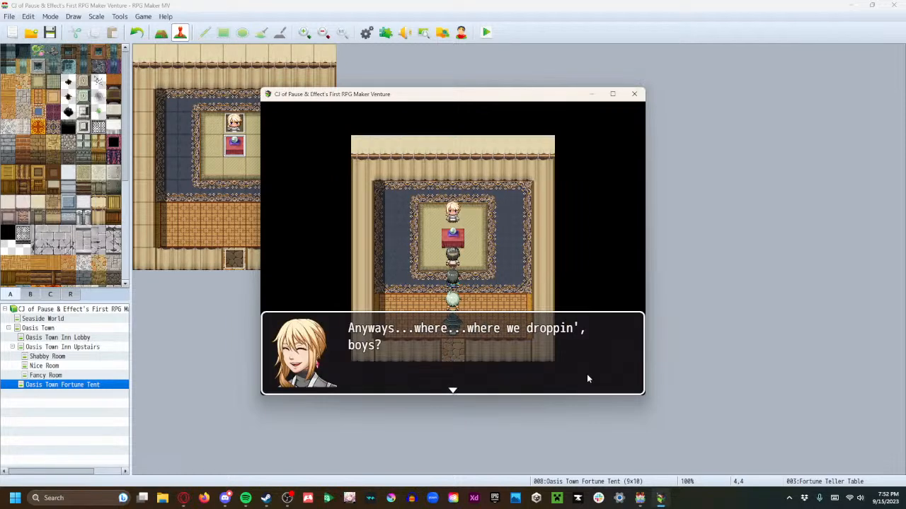
key(Return)
click(636, 94)
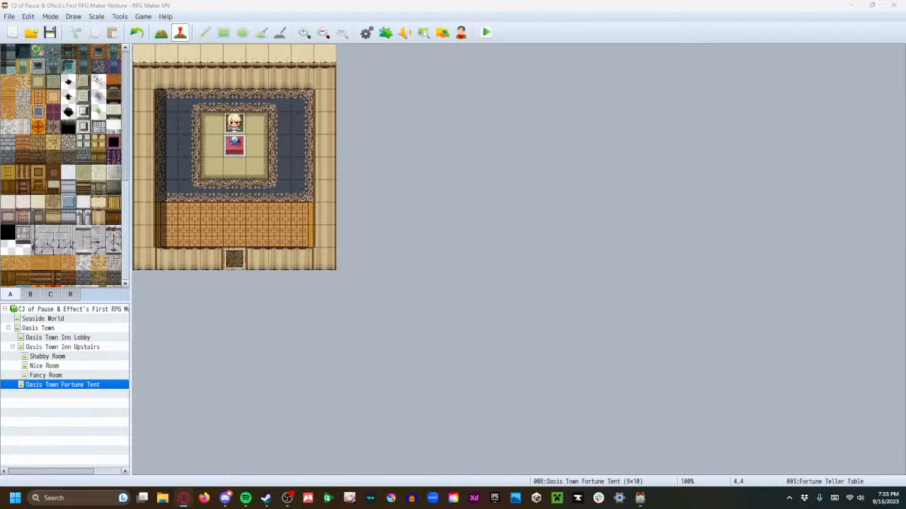
Switch to the browser with the YouTube video on making RPGMaker games stand out, fit its window beside the map, and play it
drag(905, 43, 397, 175)
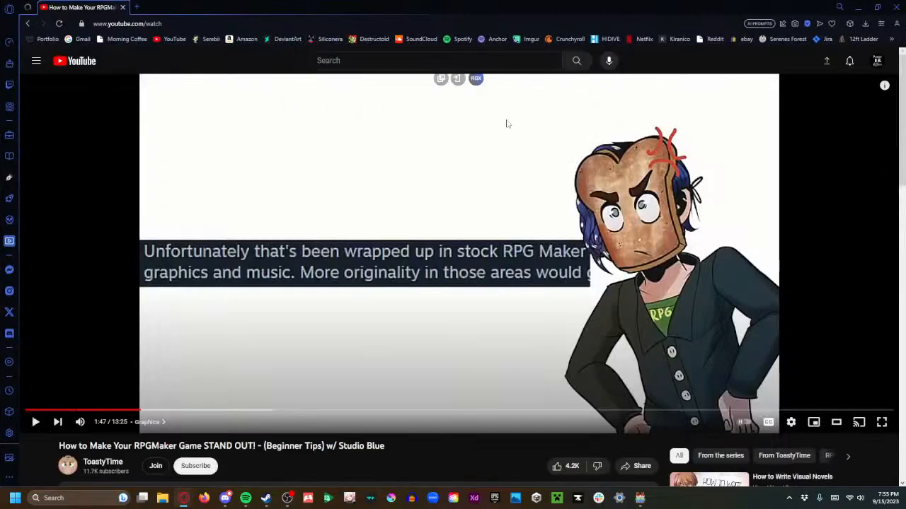
click(879, 7)
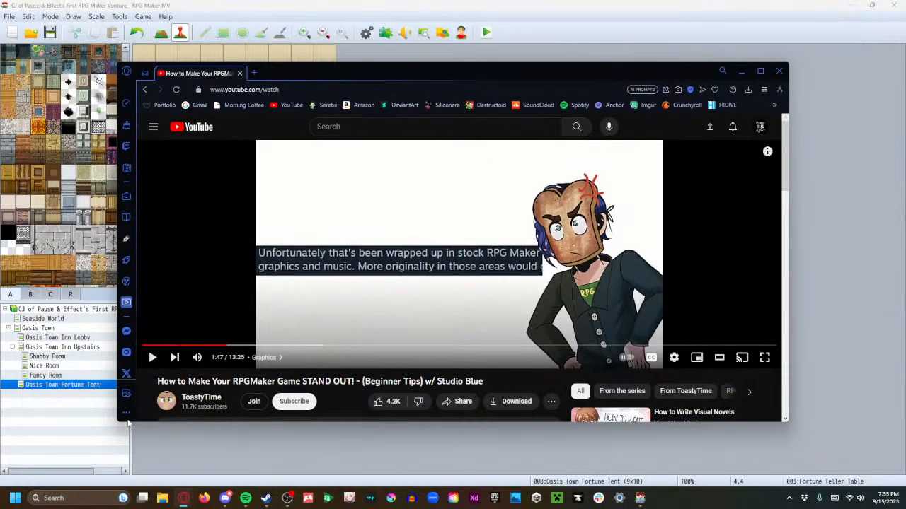
drag(118, 424, 403, 381)
drag(394, 379, 376, 366)
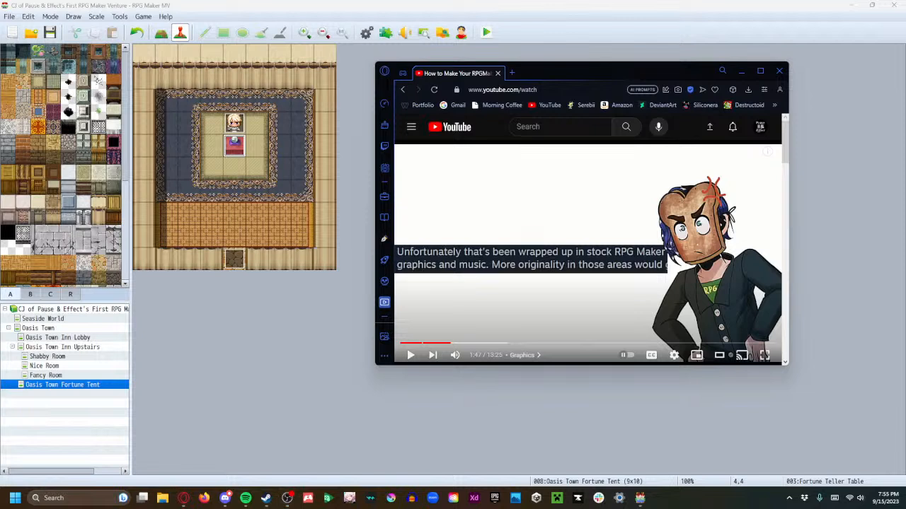
click(719, 296)
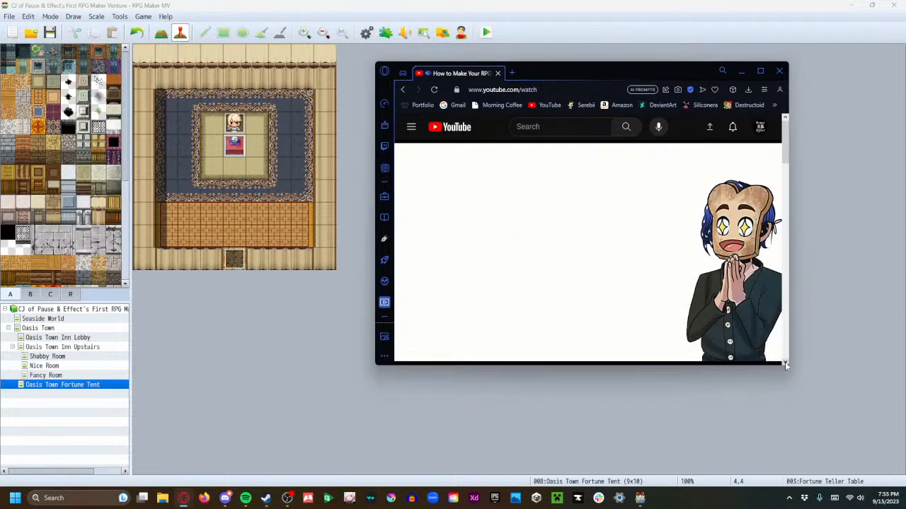
drag(791, 367, 883, 461)
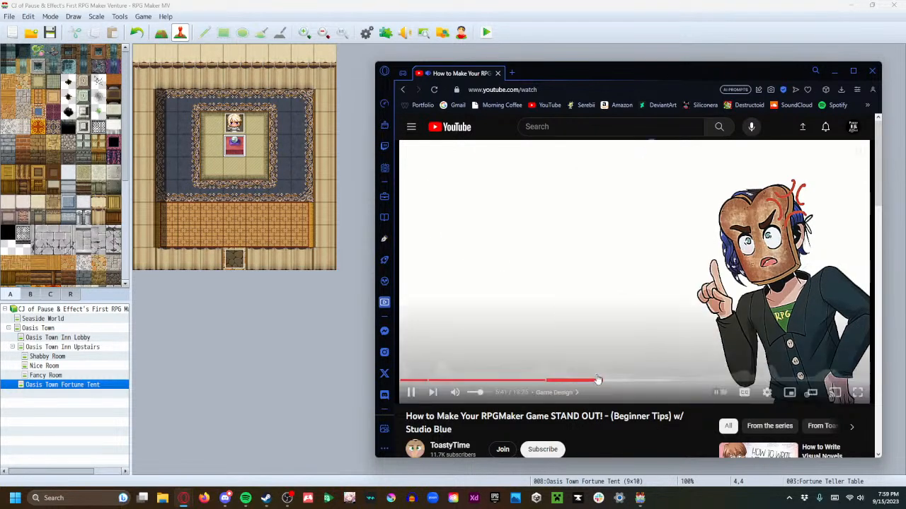
Watch the video's game design and sound design sections, pausing and resuming playback for commentary
click(556, 347)
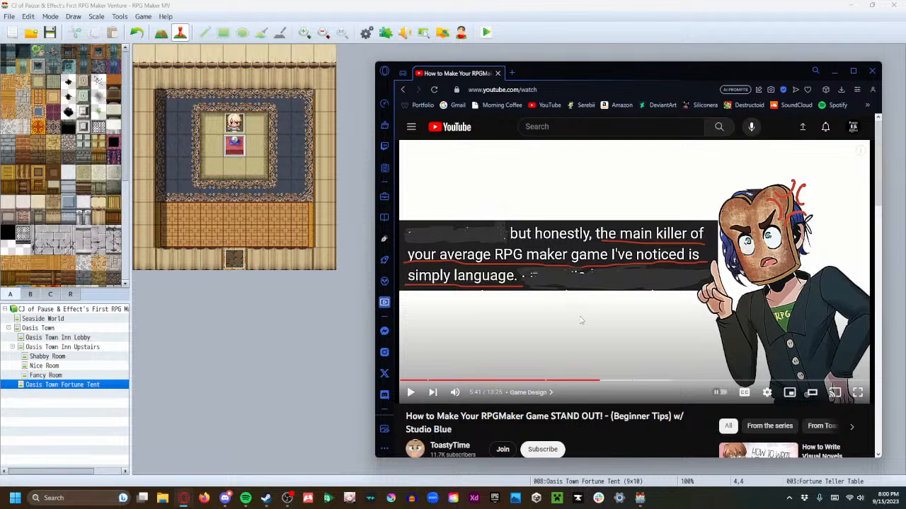
click(624, 316)
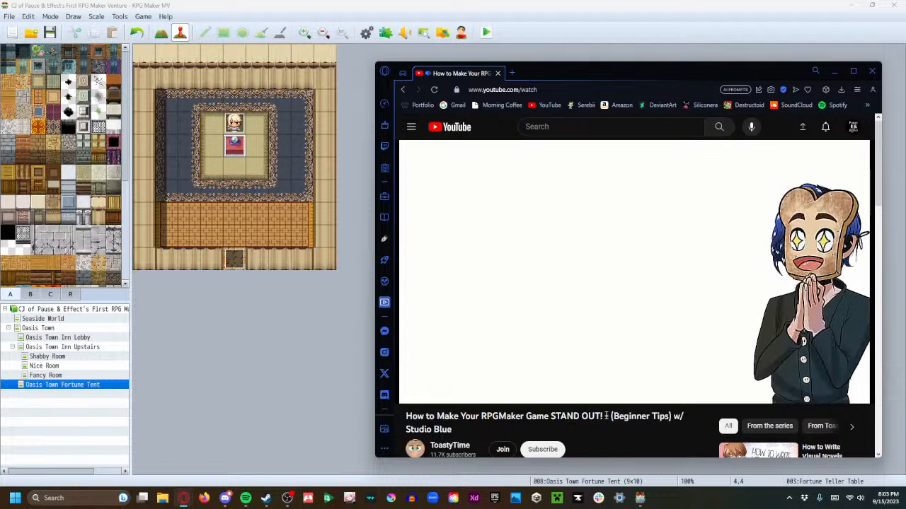
click(722, 312)
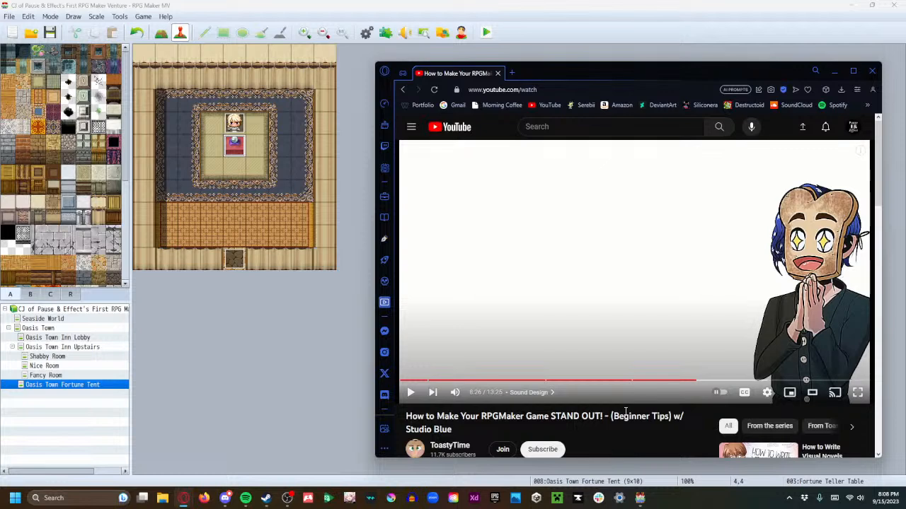
click(681, 299)
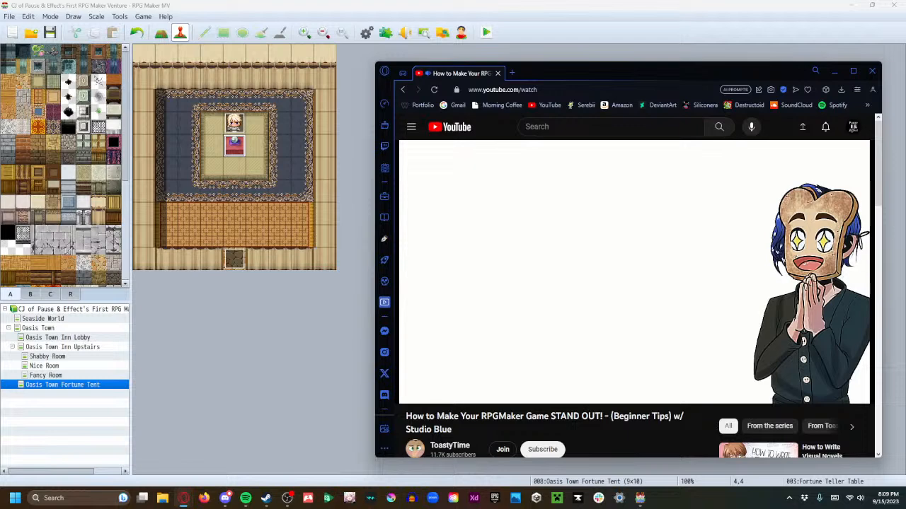
Expand and read the video's description, collapse it, and pause the video in the Sound Design section
scroll(648, 290, down, 1)
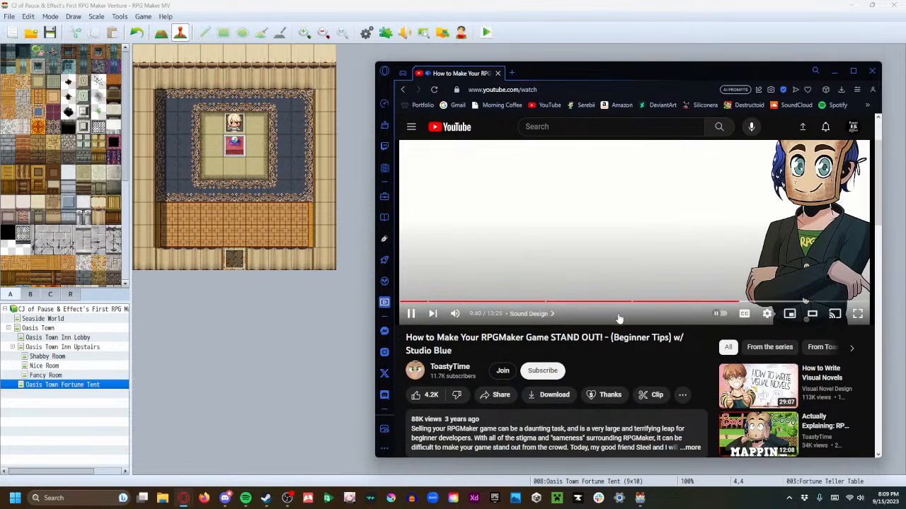
click(577, 421)
scroll(596, 426, down, 4)
scroll(438, 304, down, 2)
click(433, 322)
scroll(481, 329, up, 4)
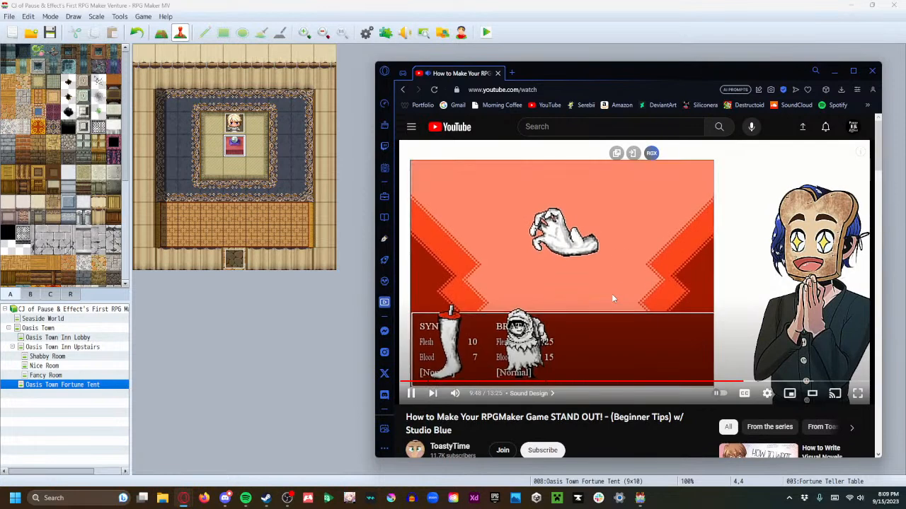
click(612, 298)
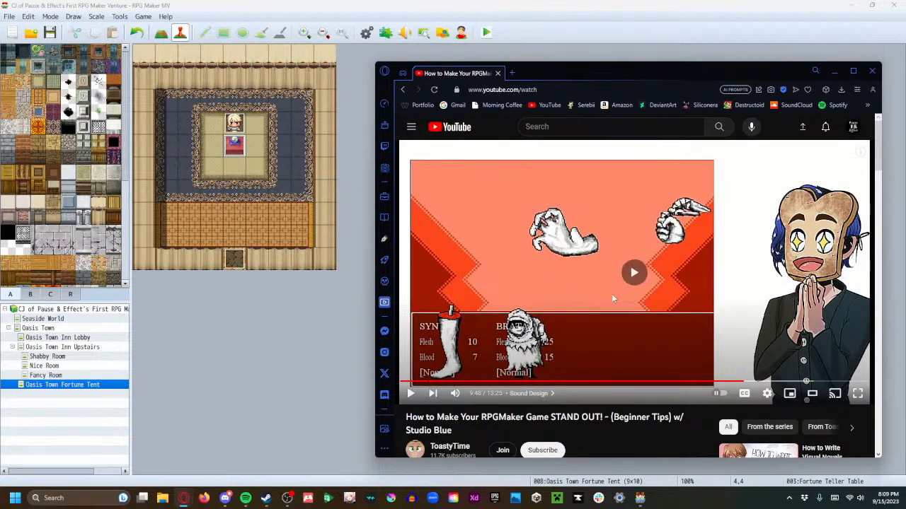
Resume the paused video and watch the rest of its Sound Design section through the end screen
click(613, 298)
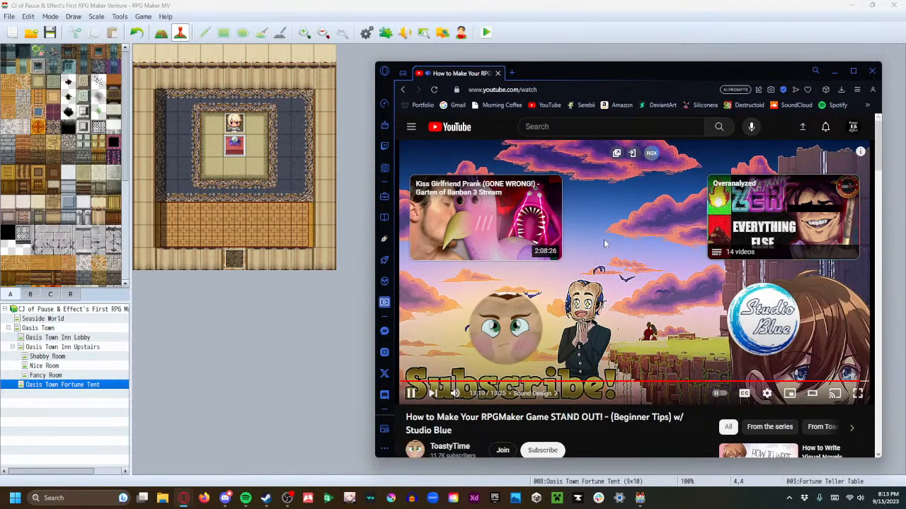
mouse_move(519, 330)
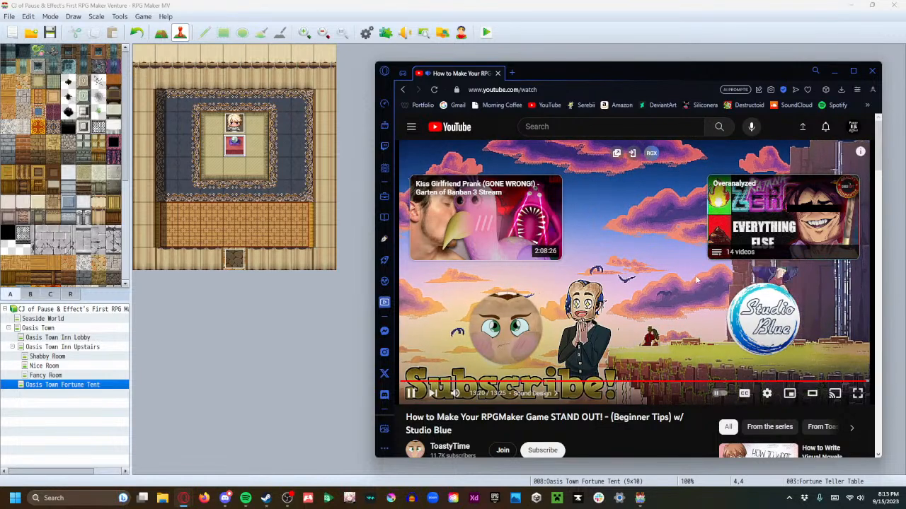
scroll(693, 283, down, 3)
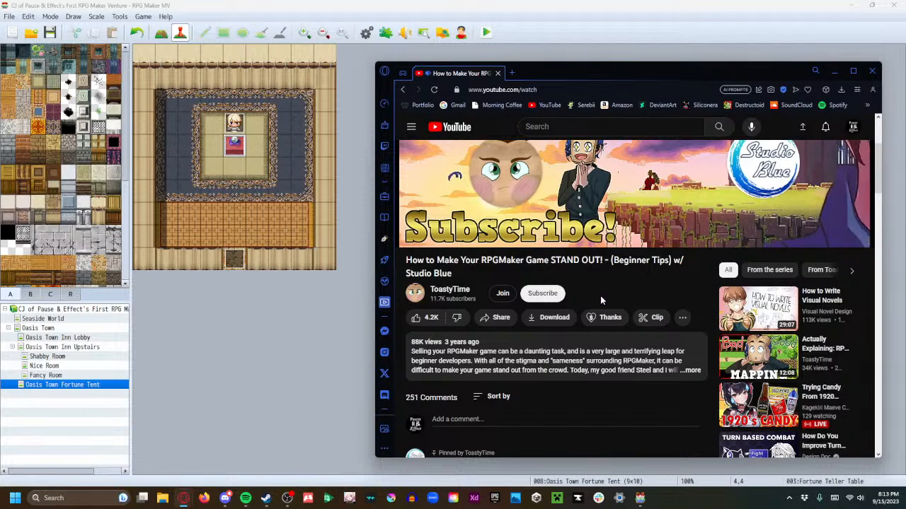
scroll(623, 304, up, 2)
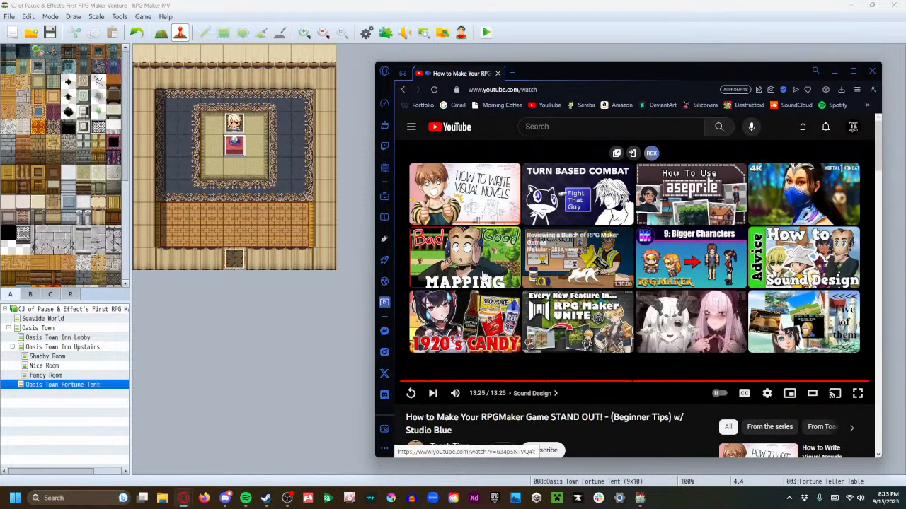
Subscribe to the ToastyTime channel and close the video and its browser window to return to the Fortune Tent map
scroll(559, 386, down, 1)
click(553, 377)
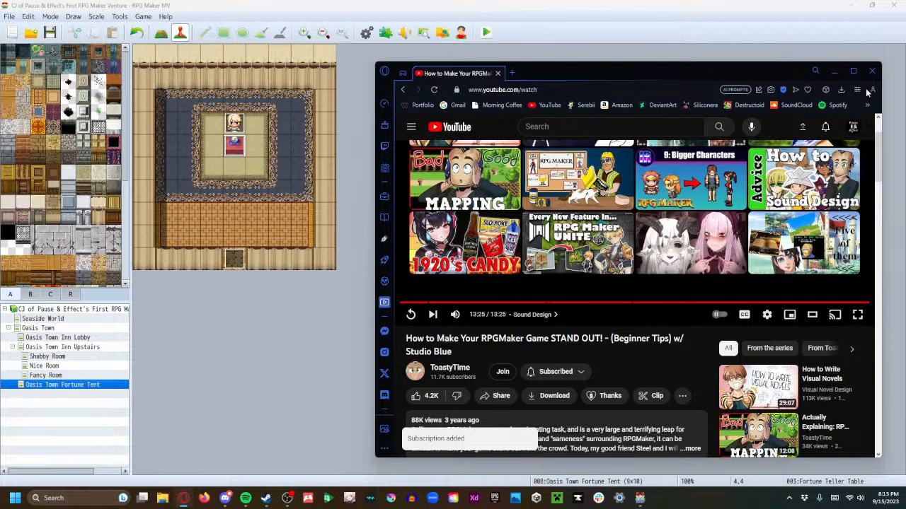
click(497, 74)
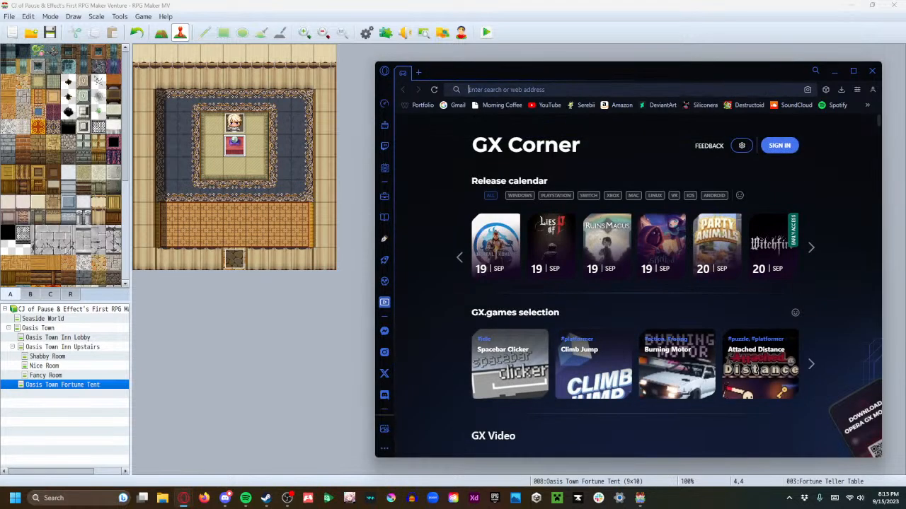
click(872, 70)
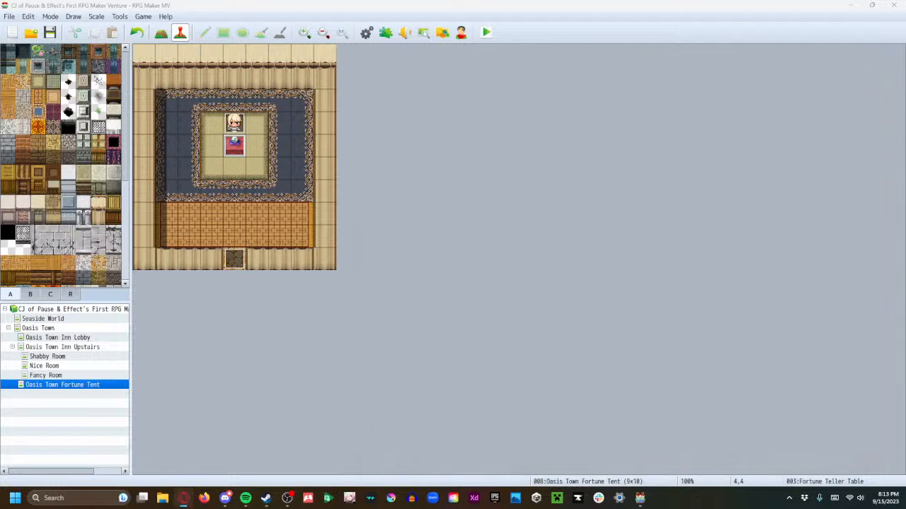